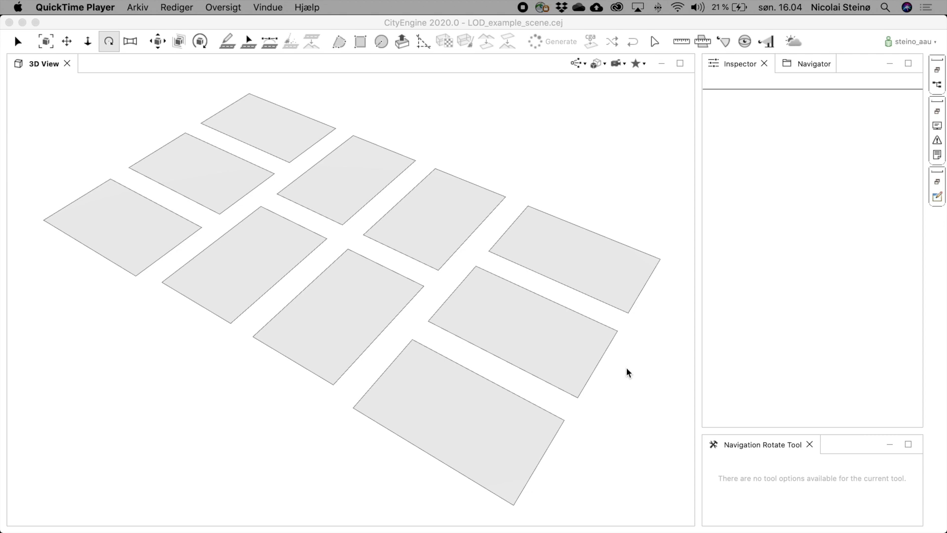
- Select all the lot shapes in the scene
left_click(623, 379)
left_click_drag(620, 365, 624, 375)
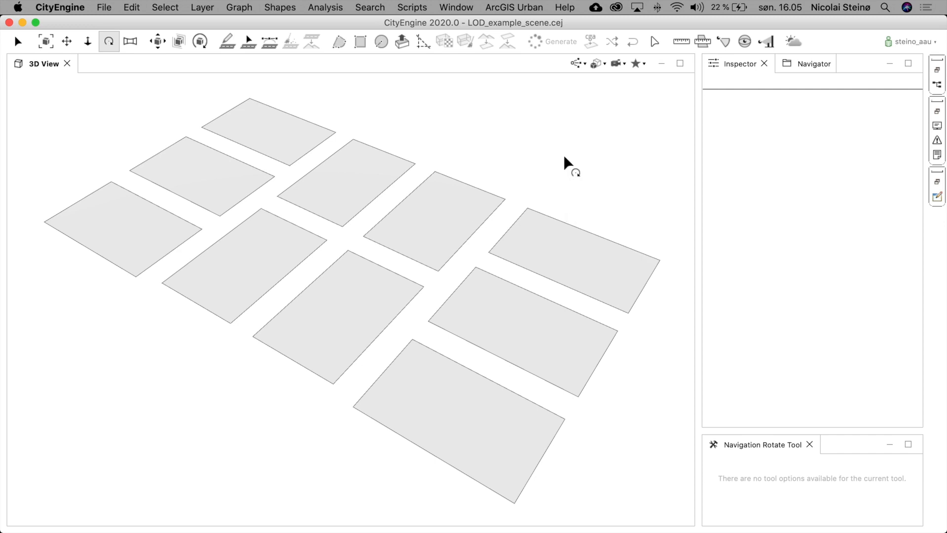
key("super+a")
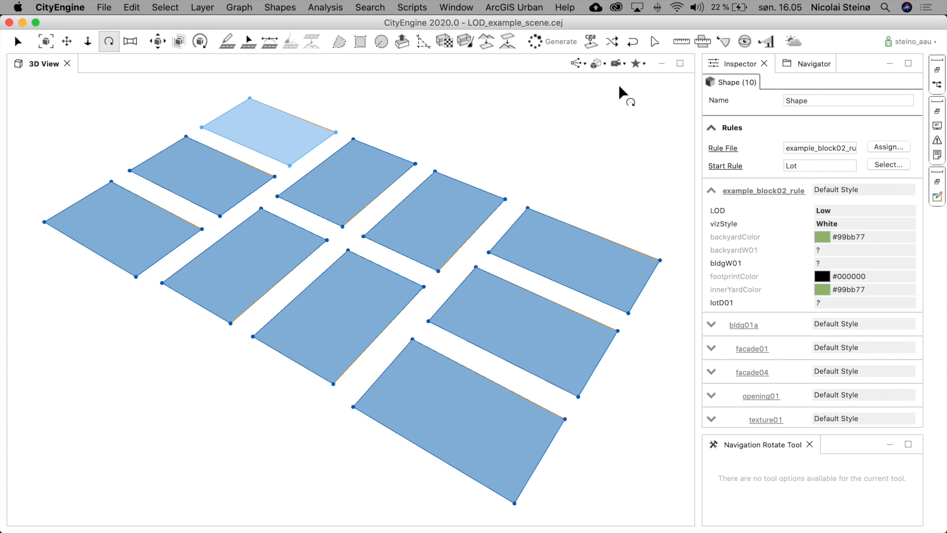
- Turn on Models visibility in the 3D view so the generated buildings are displayed
left_click(604, 64)
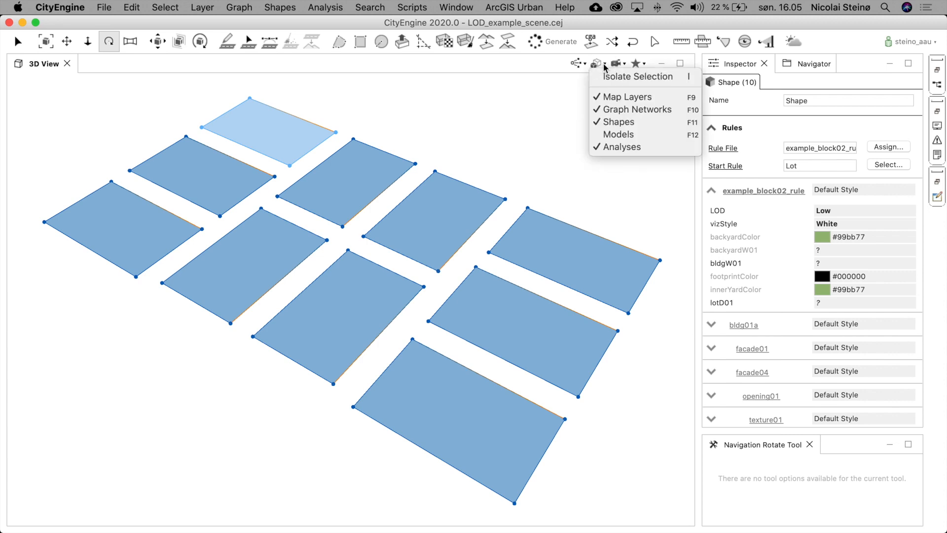
left_click(619, 135)
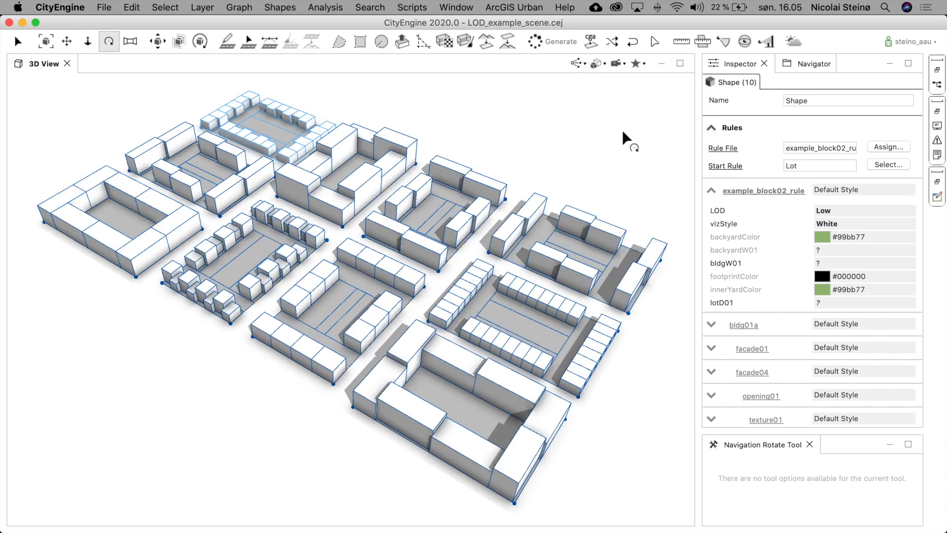
- Toggle the Shapes visibility option in the 3D view
left_click(605, 64)
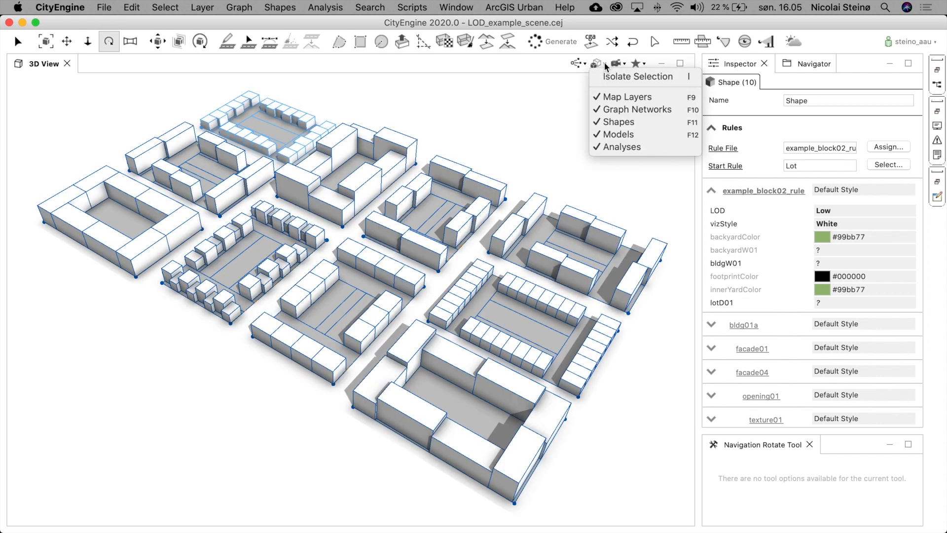
left_click(614, 121)
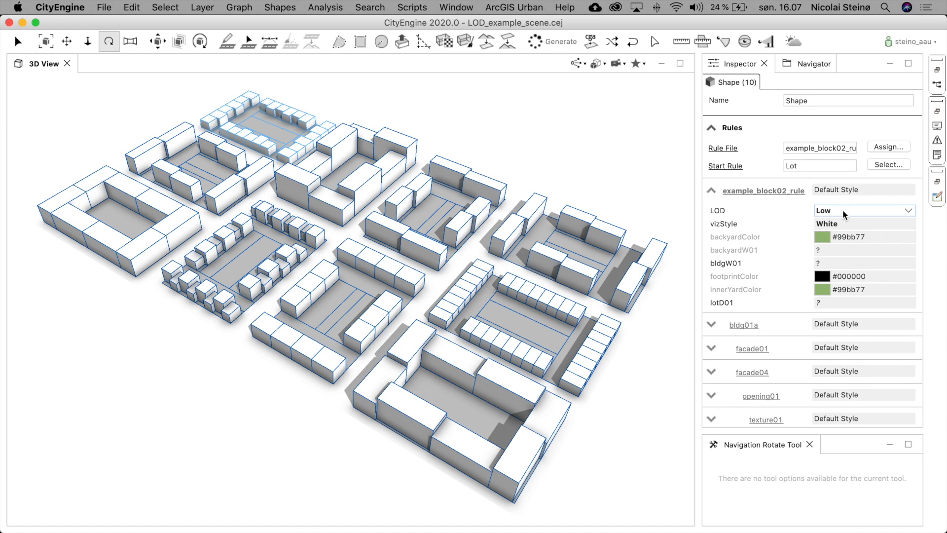
- Set the LOD attribute of the selected lots to Medium
left_click(906, 212)
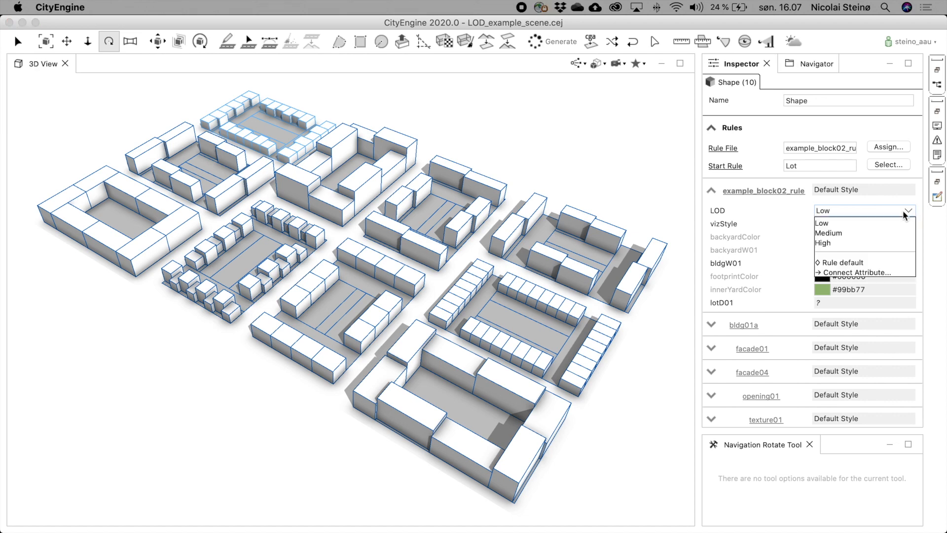
left_click(836, 233)
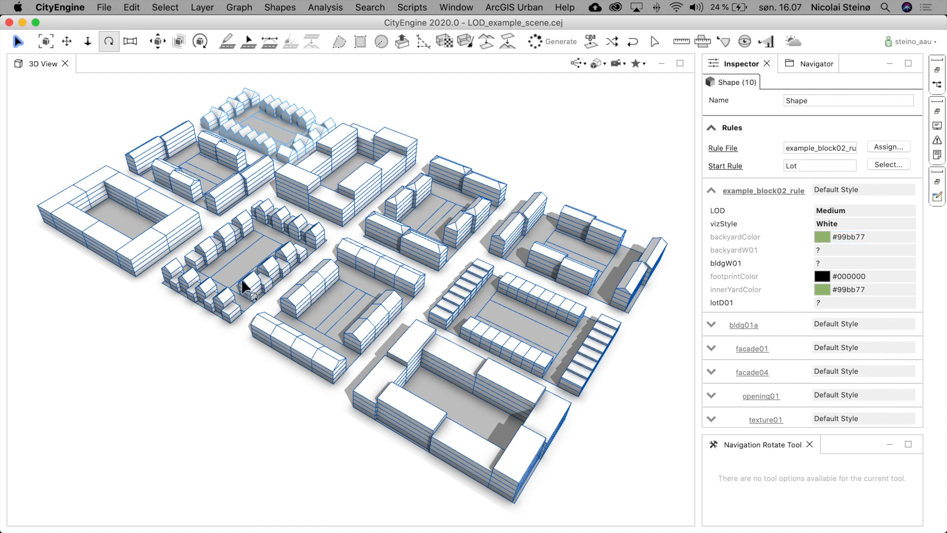
- Zoom and orbit around the city blocks to inspect the Medium-detail buildings
scroll(247, 272, "up", 10)
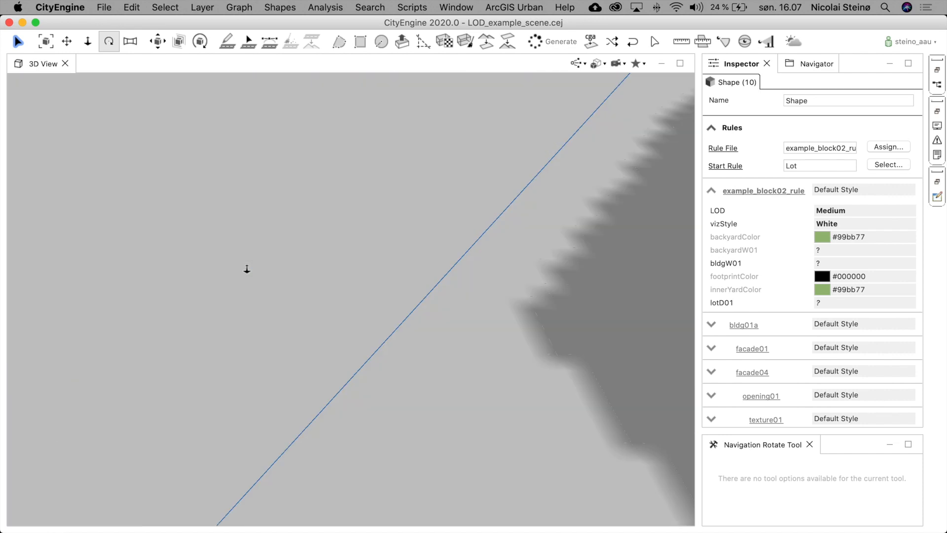
scroll(248, 269, "down", 10)
scroll(363, 286, "up", 8)
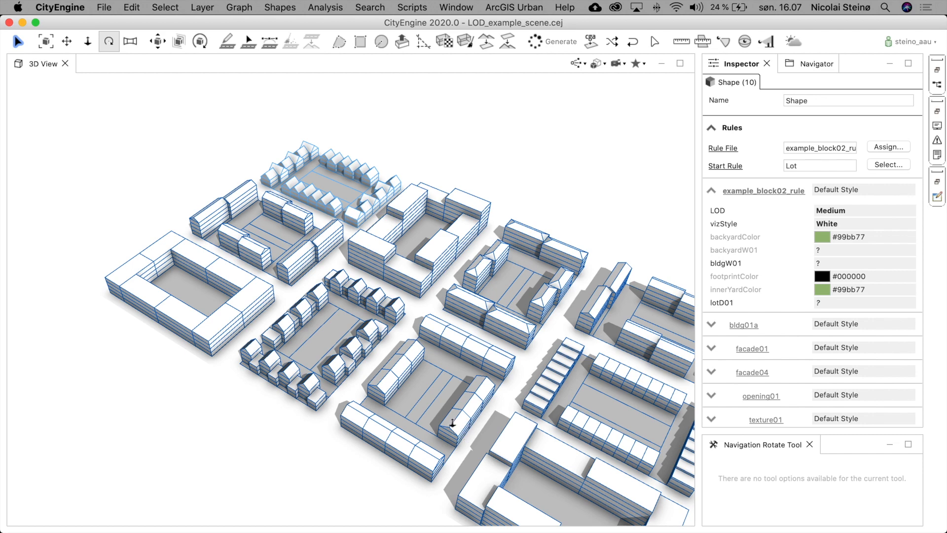
scroll(453, 423, "up", 3)
scroll(452, 423, "up", 2)
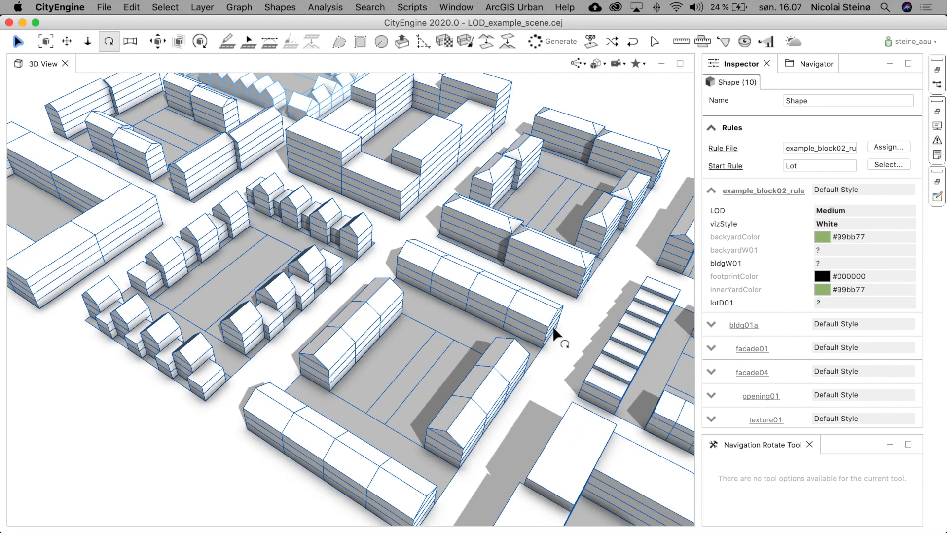
left_click_drag(560, 360, 528, 334)
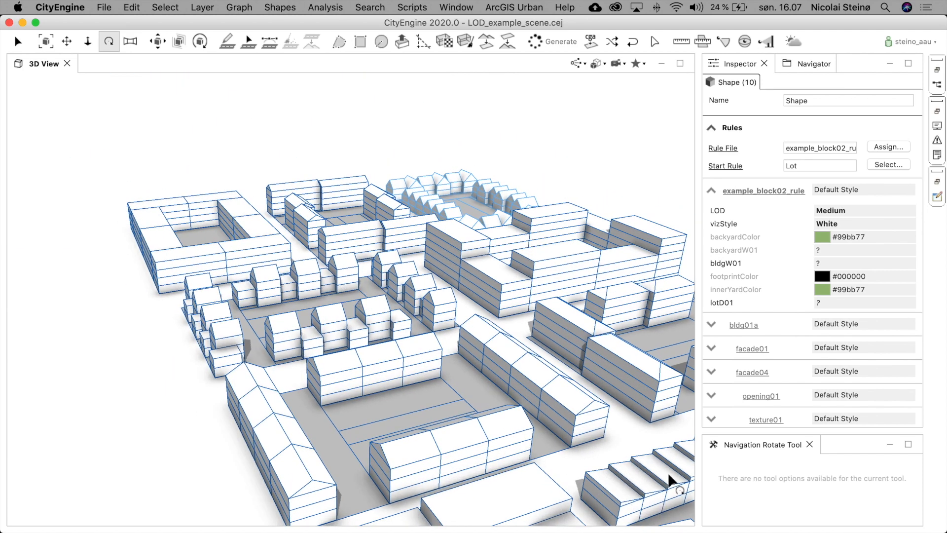
left_click_drag(373, 319, 214, 348)
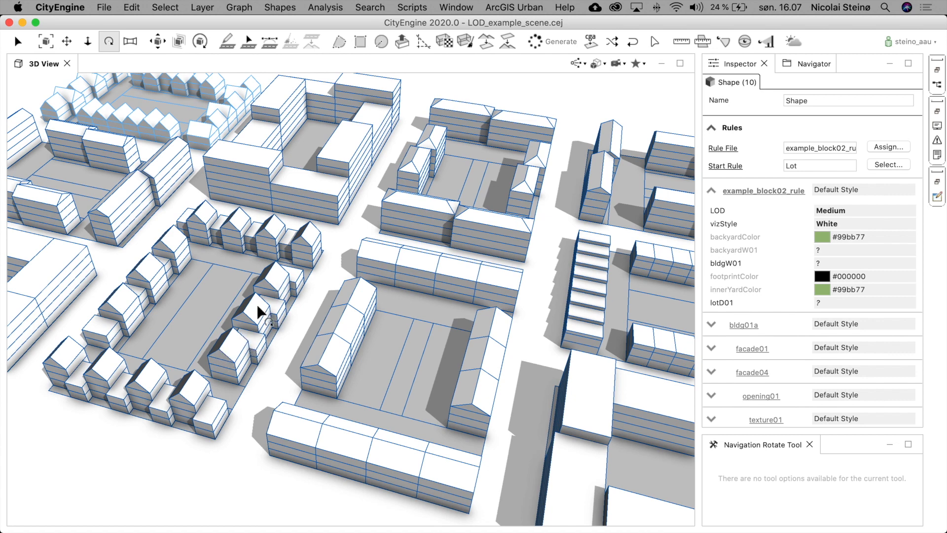
left_click_drag(381, 354, 369, 350)
scroll(369, 350, "down", 10)
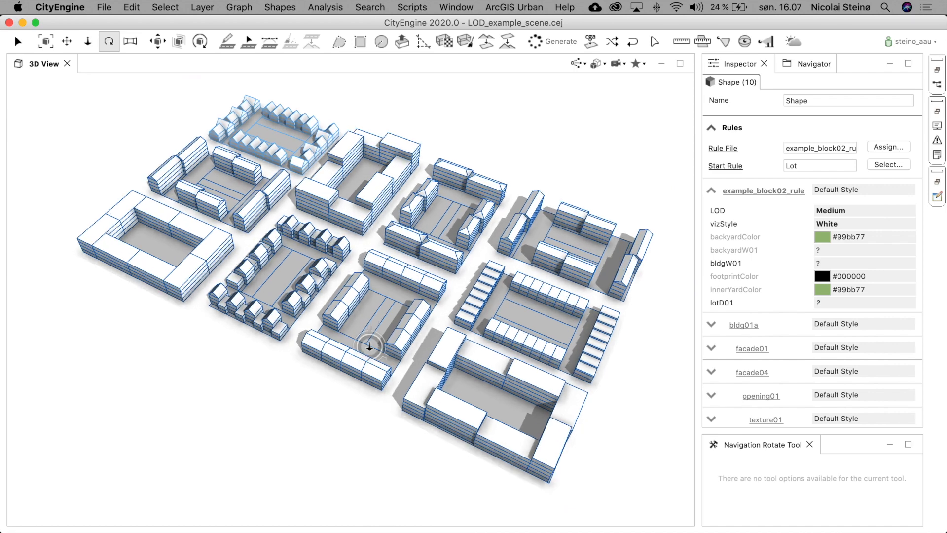
scroll(401, 328, "up", 3)
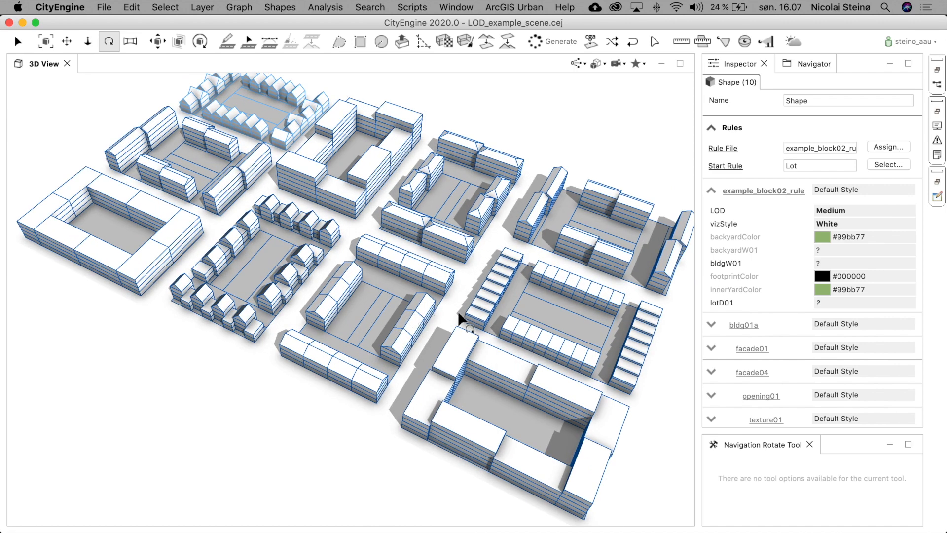
left_click(548, 115)
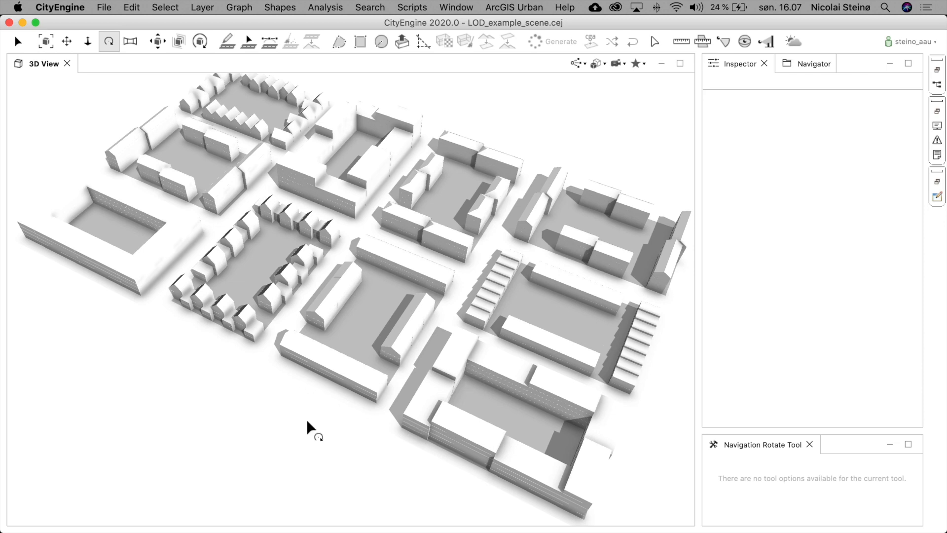
mouse_move(346, 424)
left_mouse_down()
mouse_move(353, 380)
mouse_move(324, 376)
mouse_move(327, 356)
left_mouse_up()
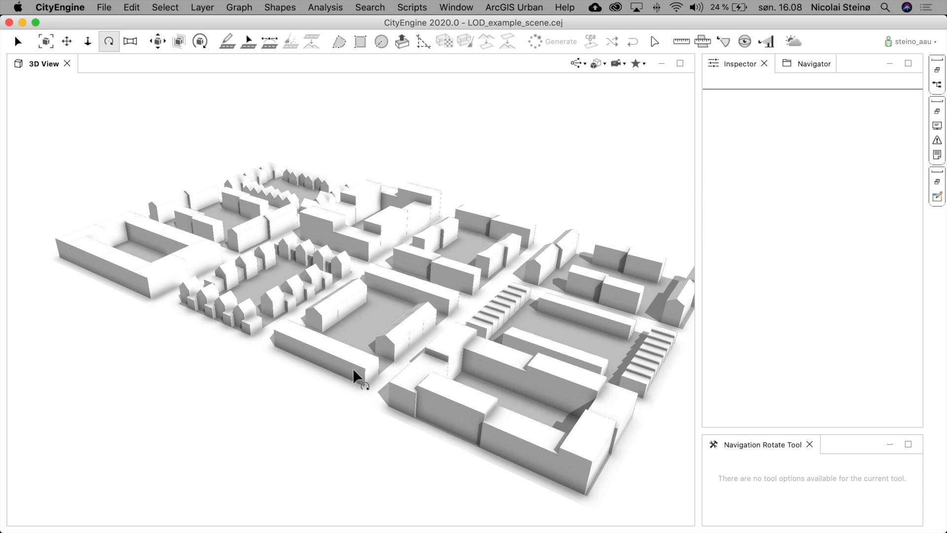
left_click_drag(395, 274, 399, 328)
- Navigate down to street level between the buildings to view their facades up close
key("super+a")
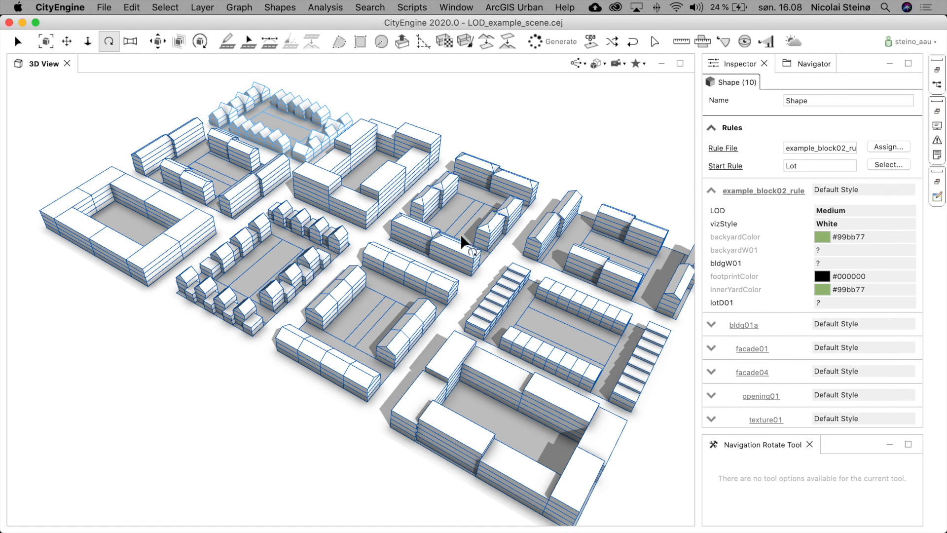
scroll(389, 224, "up", 5)
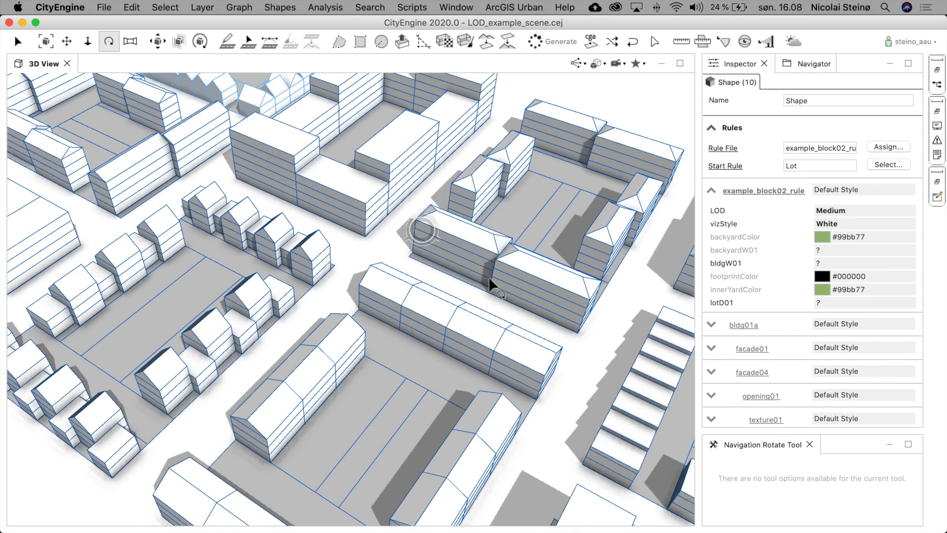
scroll(490, 277, "up", 10)
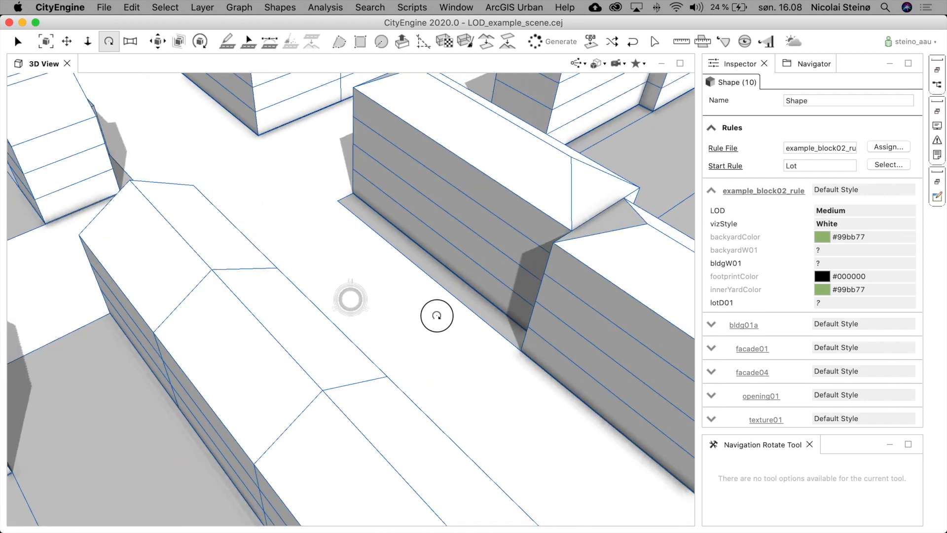
left_click_drag(437, 315, 317, 135)
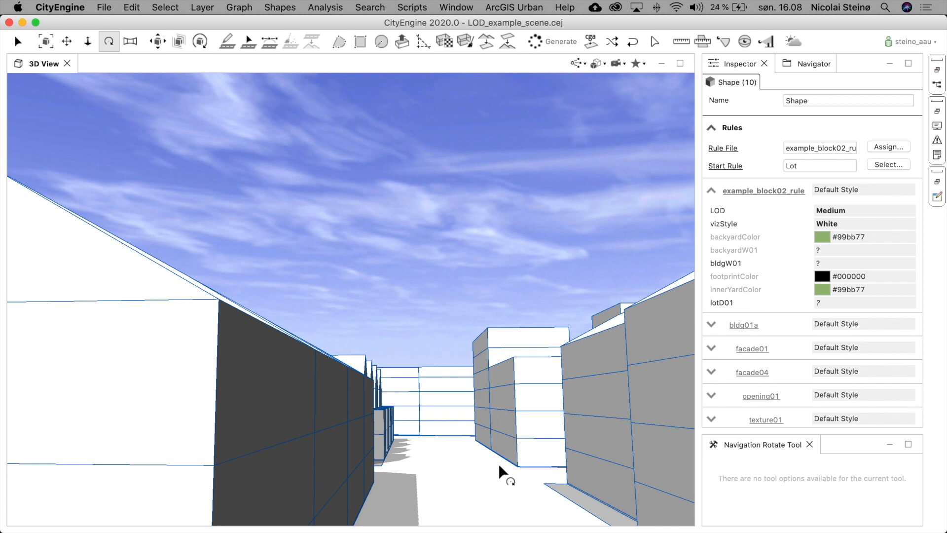
key("super+shift+a")
left_click_drag(471, 451, 440, 418)
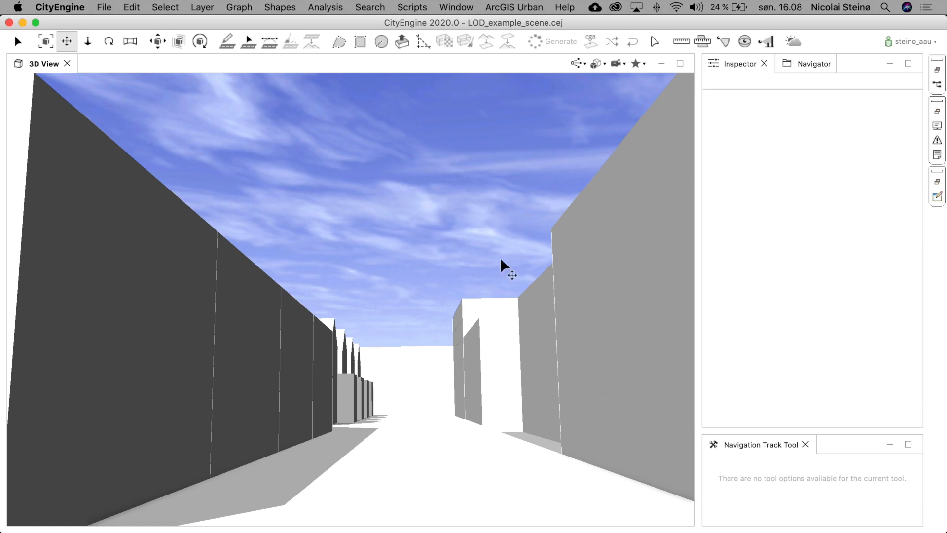
key("7")
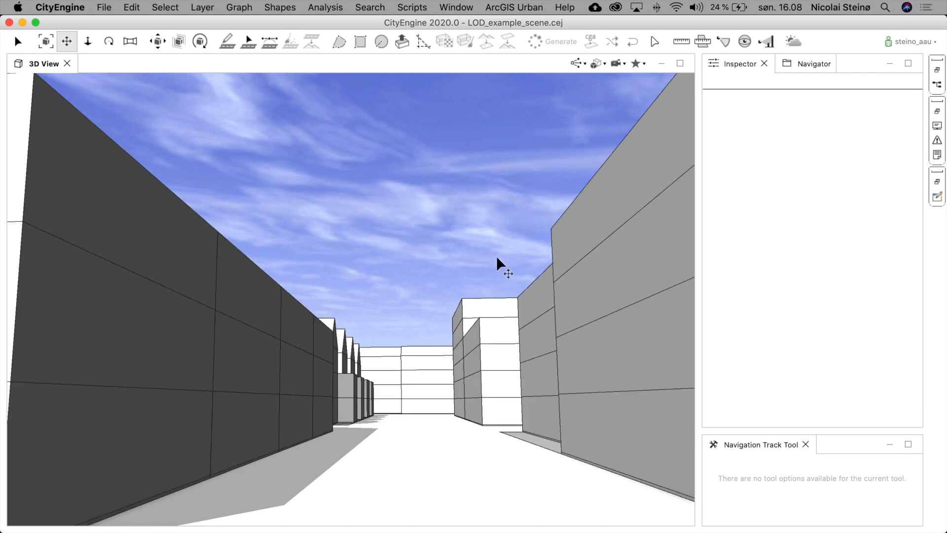
key("7")
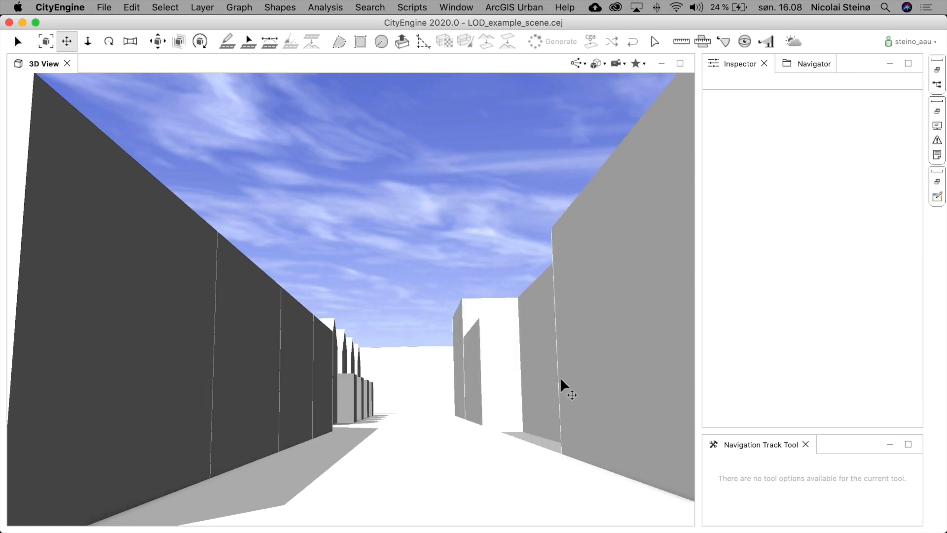
left_click_drag(553, 381, 539, 396, "alt")
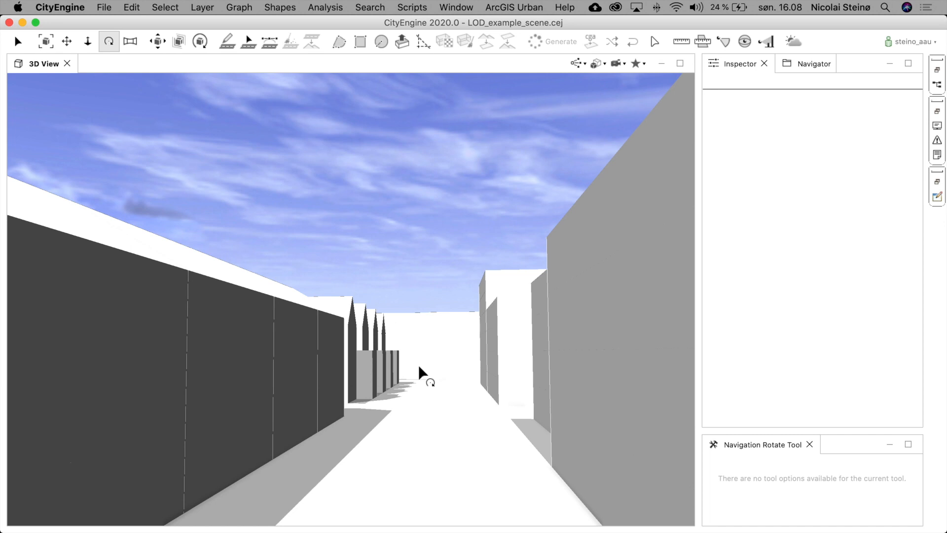
middle_click_drag(413, 229, 410, 139, "alt")
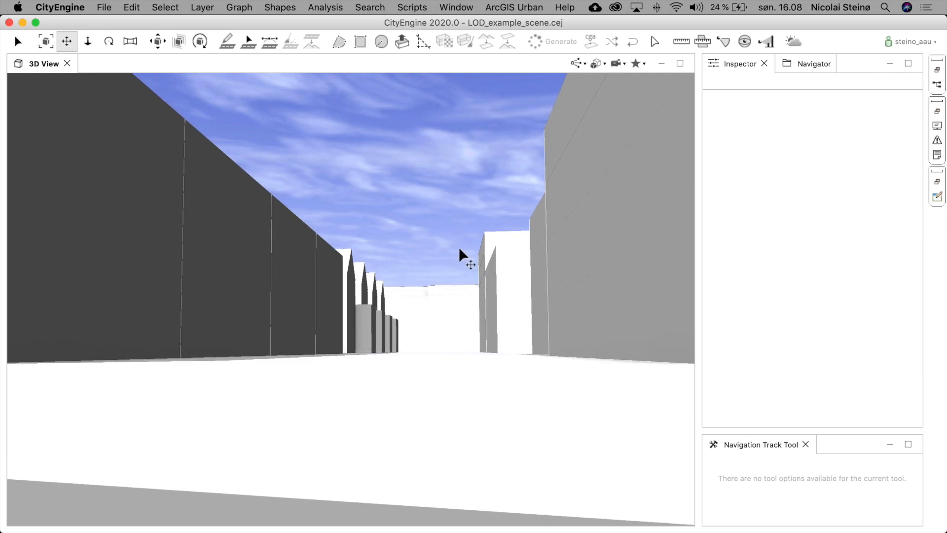
key("v")
left_click_drag(420, 220, 430, 226)
- Select all lots and set the LOD attribute to High
key("super+a")
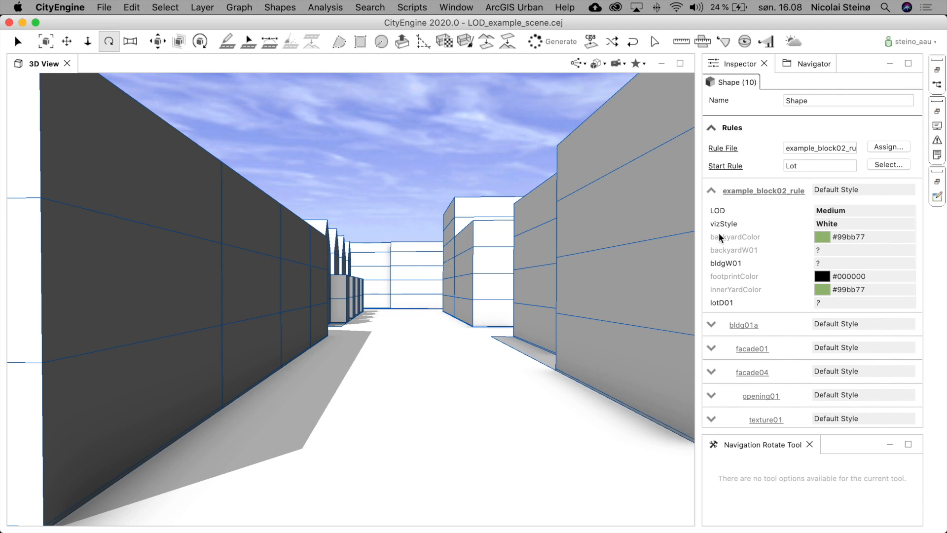
left_click(869, 207)
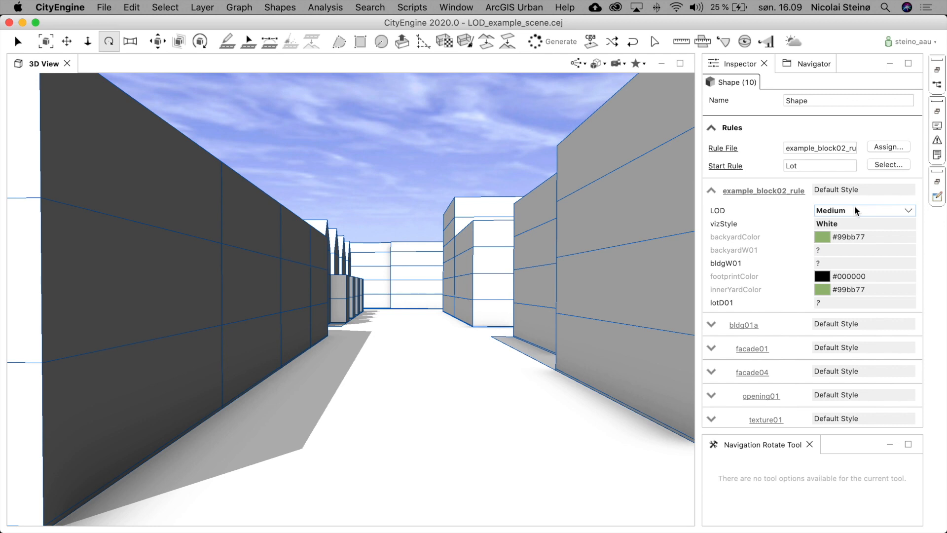
left_click(854, 209)
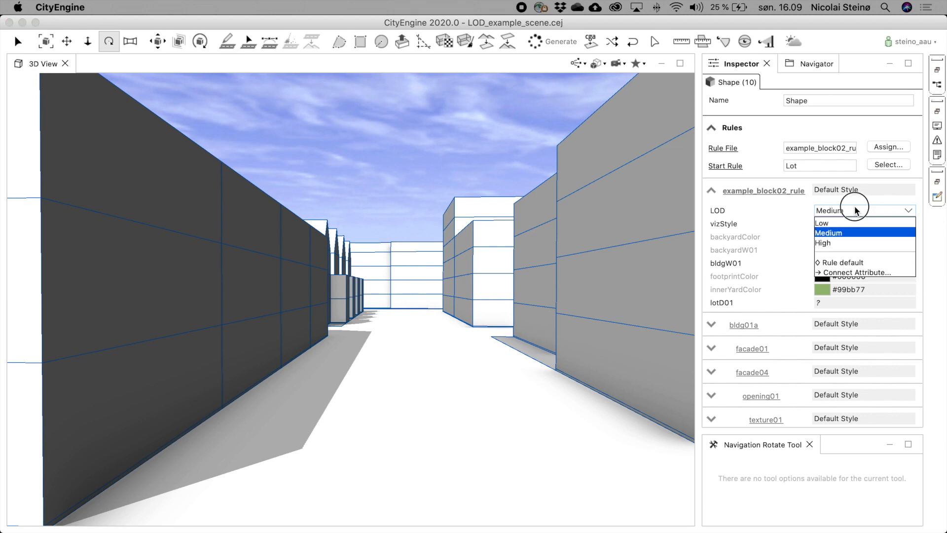
left_click(825, 242)
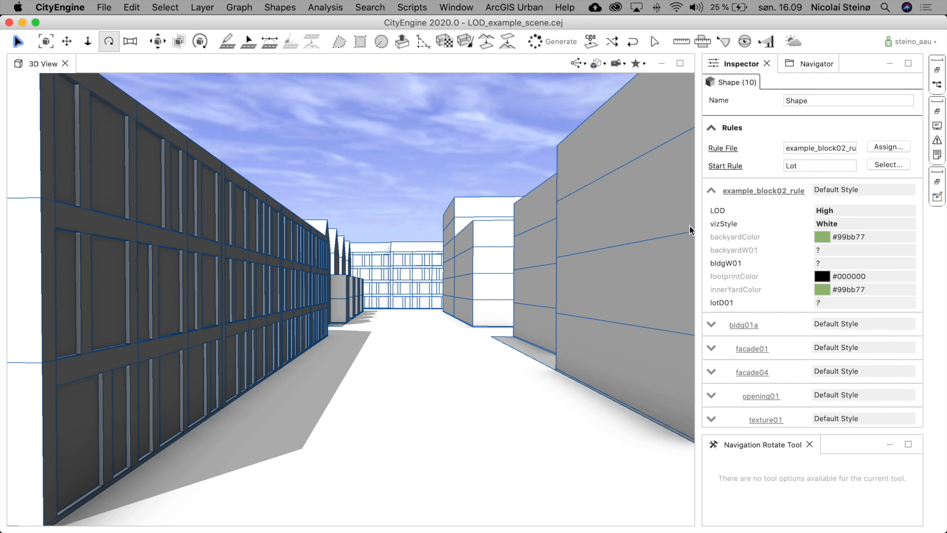
- Frame the whole scene and orbit around it to inspect the High-detail buildings
left_click(476, 158)
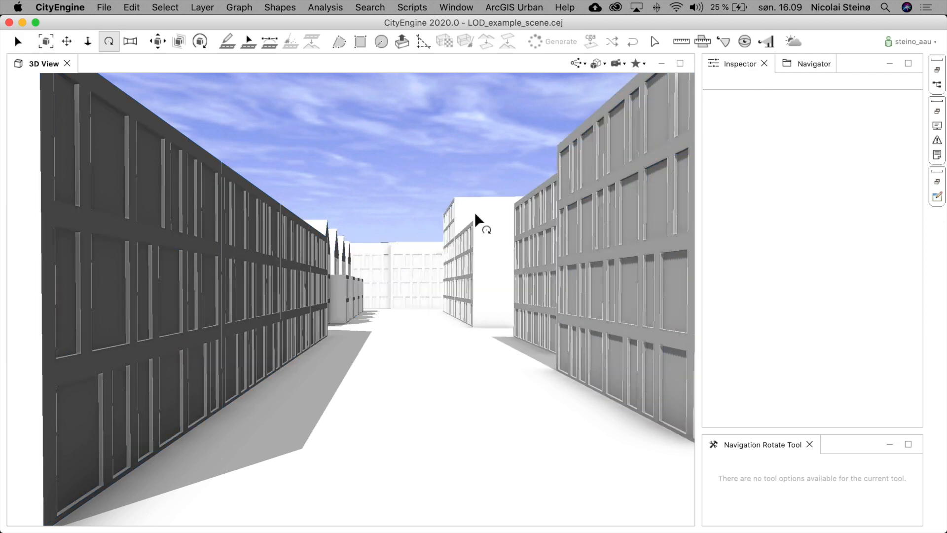
left_click_drag(455, 291, 613, 372)
key("ctrl+a")
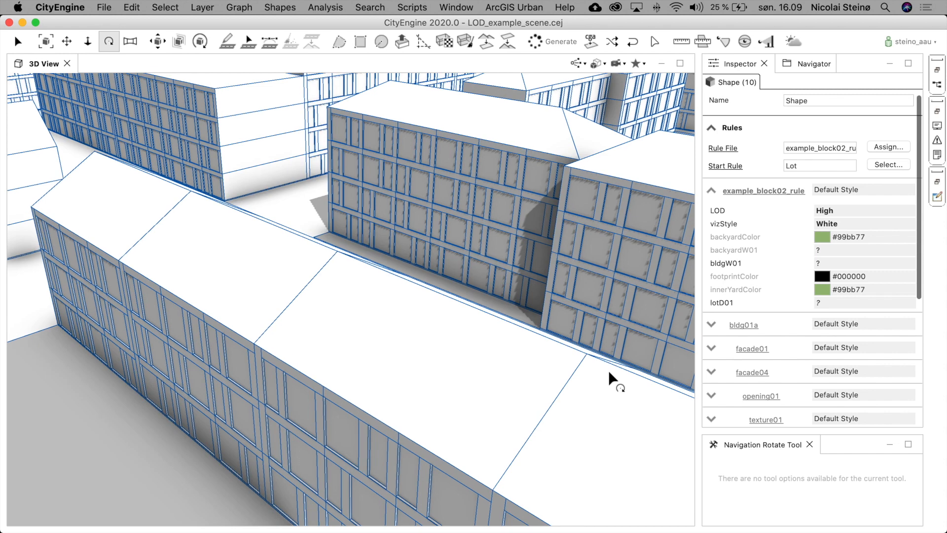
key("f")
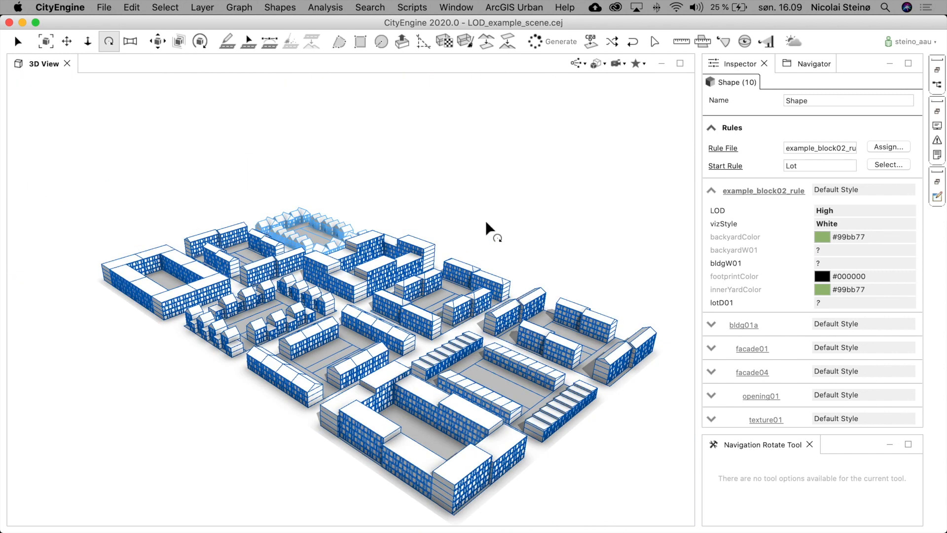
left_click(585, 265)
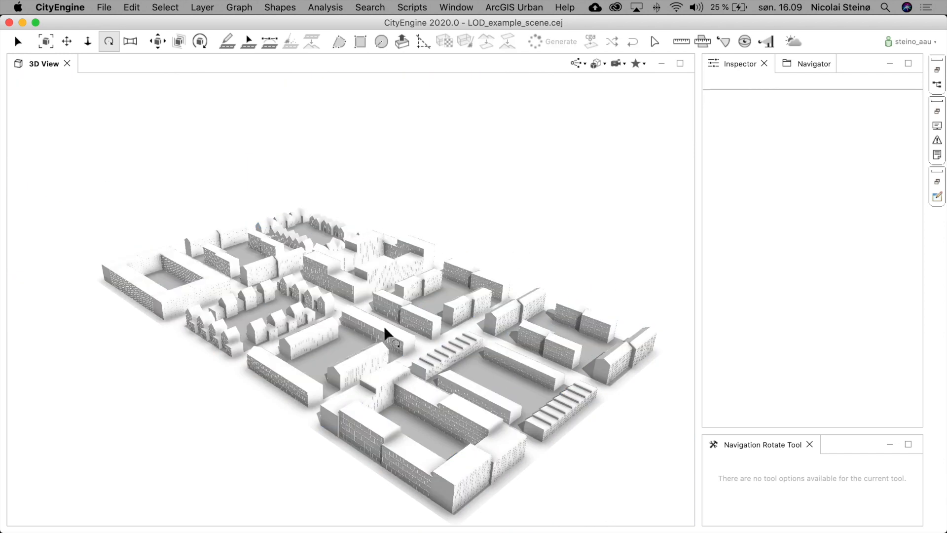
scroll(384, 365, "up", 2)
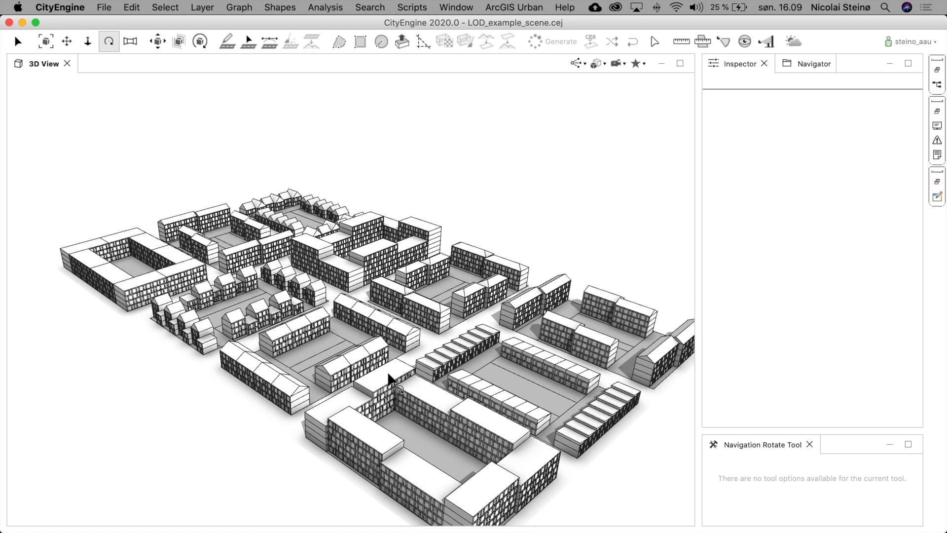
left_click_drag(416, 414, 256, 324)
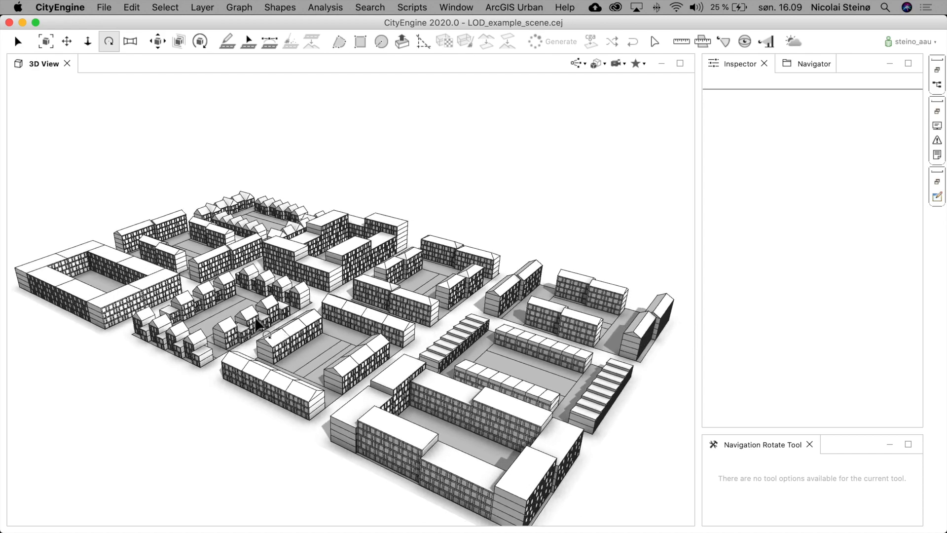
- Hide the edge display and zoom in close to inspect the High-detail facades, then zoom back out
scroll(260, 327, "up", 3)
scroll(371, 256, "up", 5)
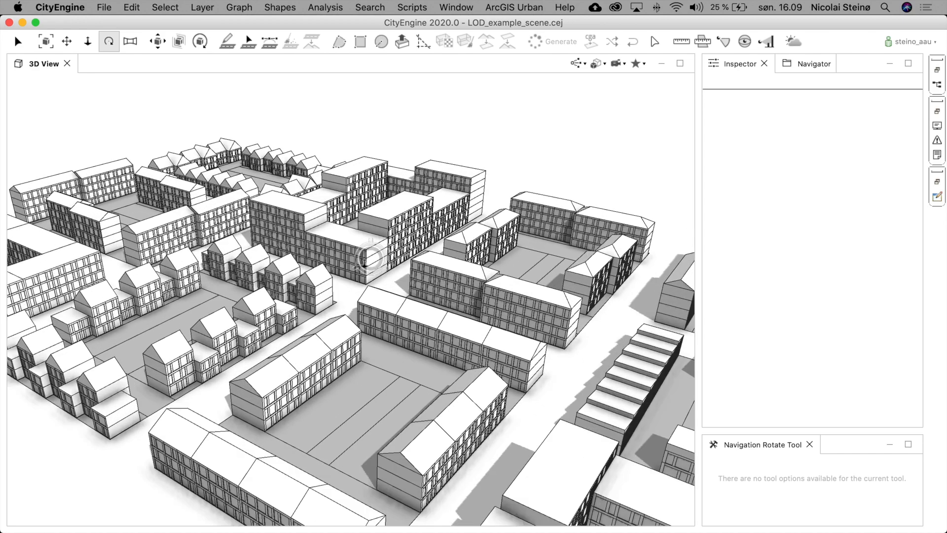
scroll(371, 259, "up", 1)
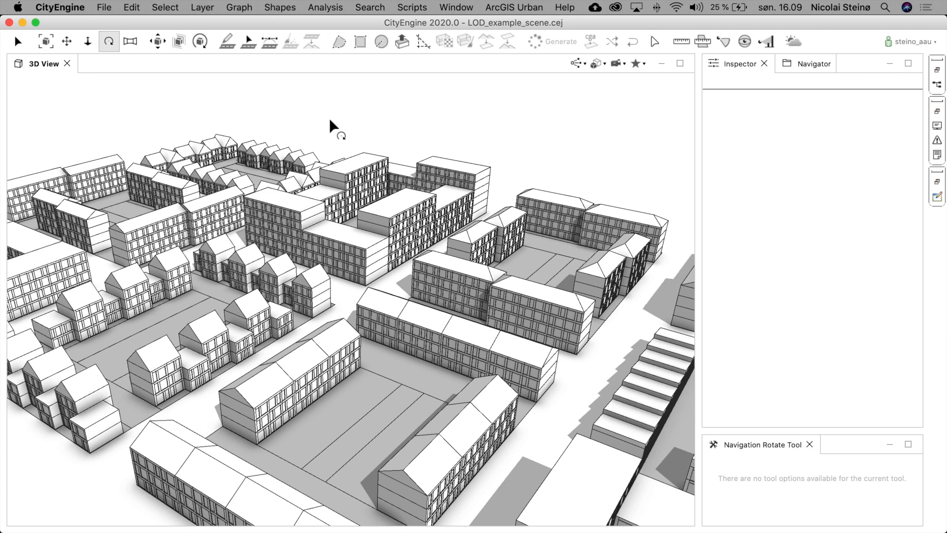
key("7")
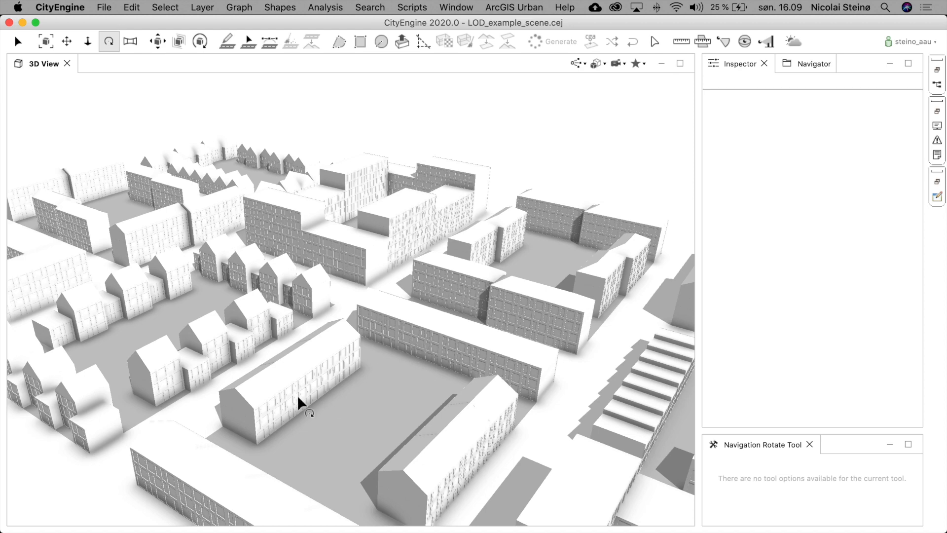
scroll(283, 404, "up", 10)
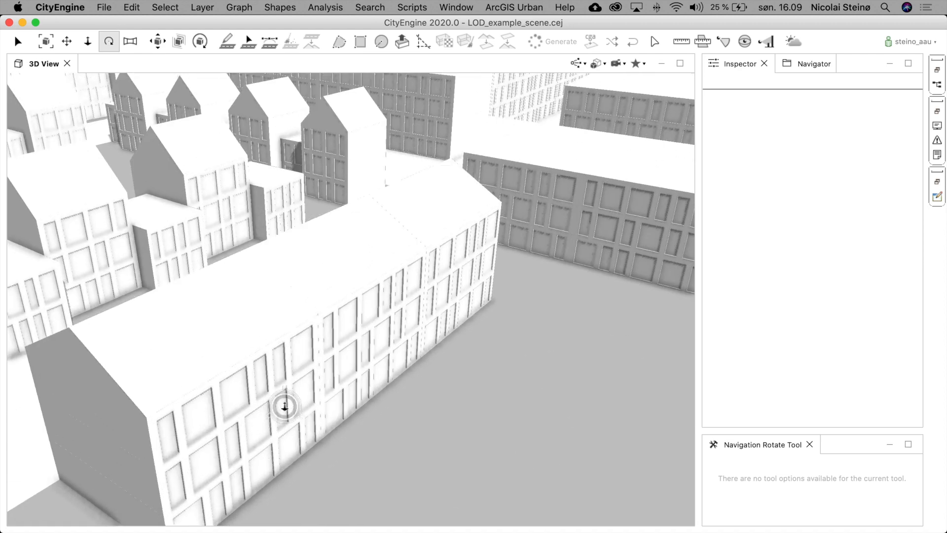
scroll(284, 406, "up", 2)
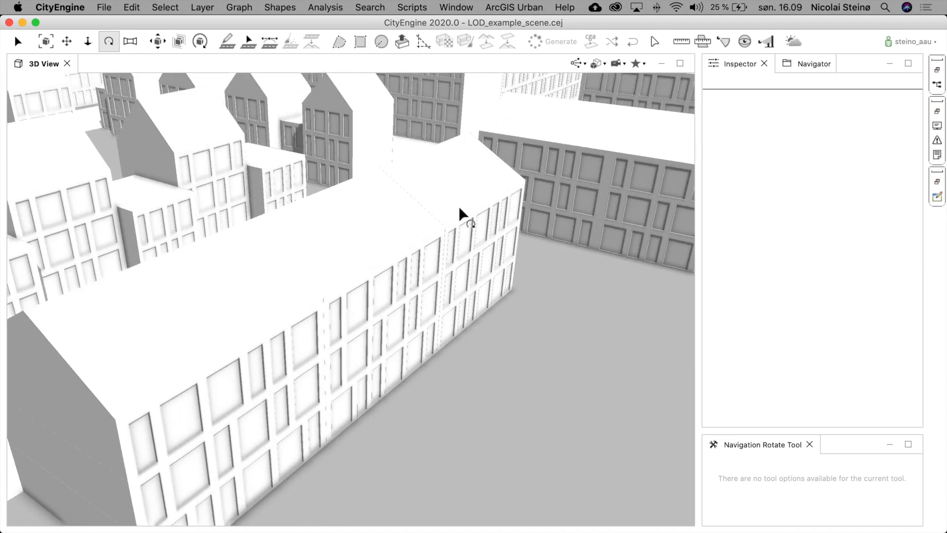
scroll(396, 330, "down", 12)
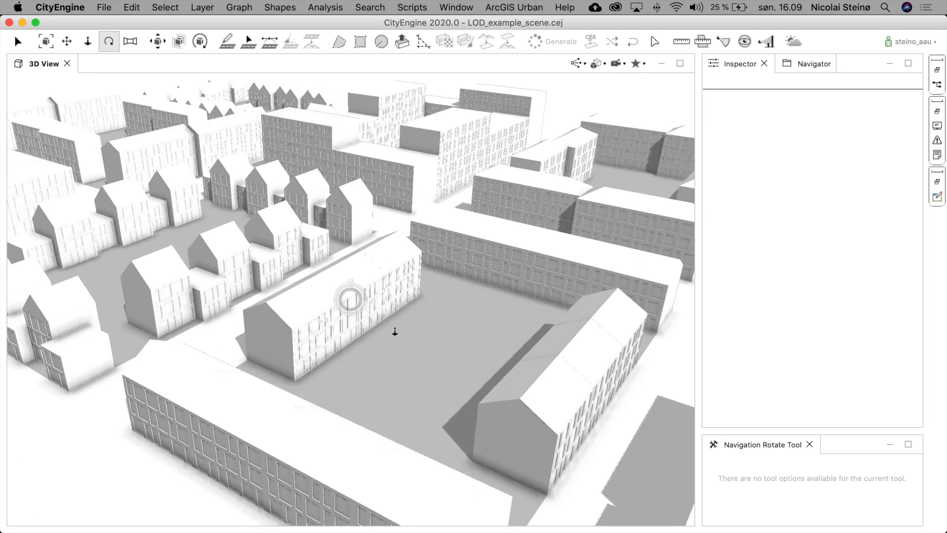
scroll(395, 331, "down", 5)
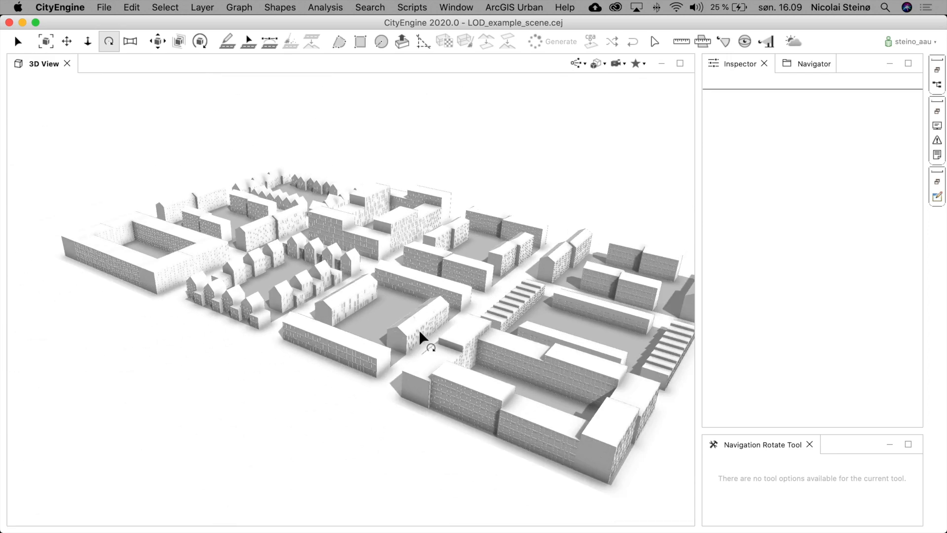
left_click_drag(427, 335, 459, 277)
scroll(459, 277, "up", 3)
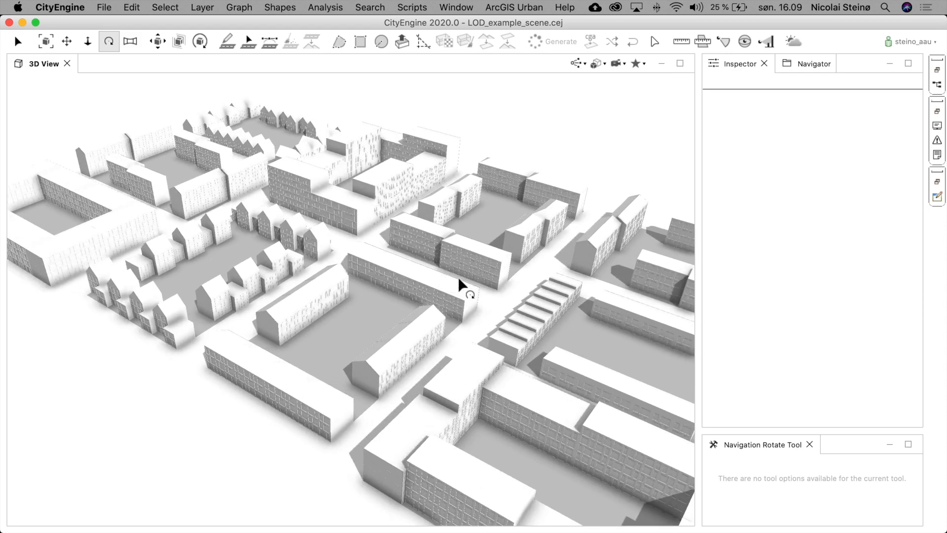
- Select a lot and then all lots to check their LOD attribute, then deselect everything
left_click(427, 301)
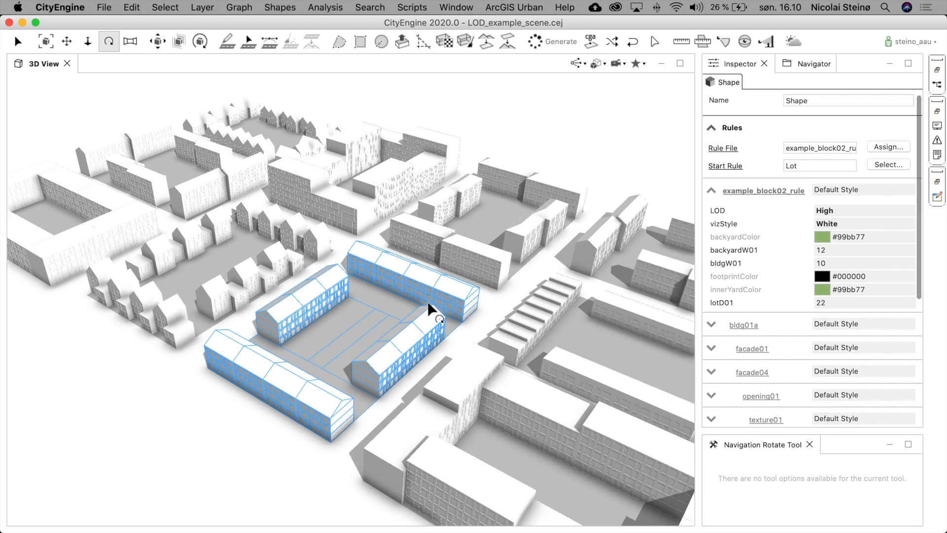
key("super+a")
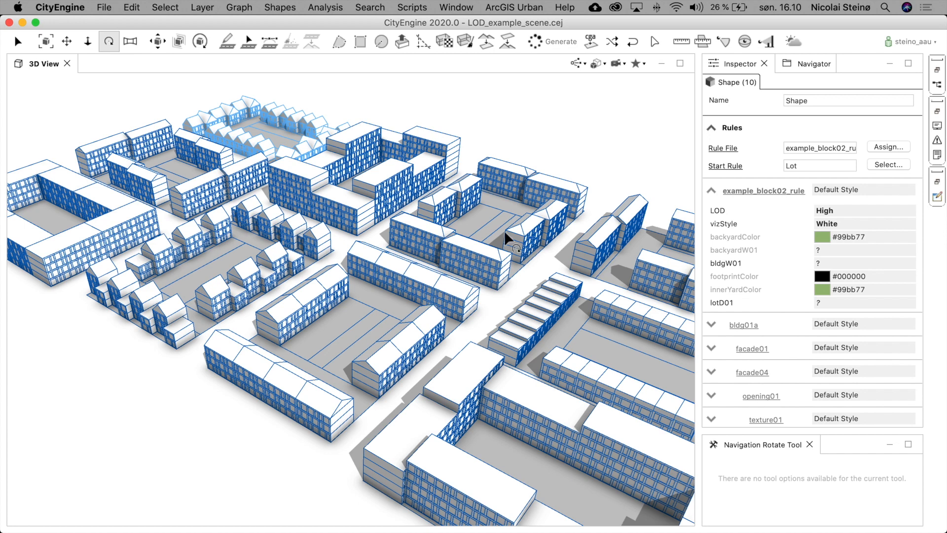
key("super+shift+a")
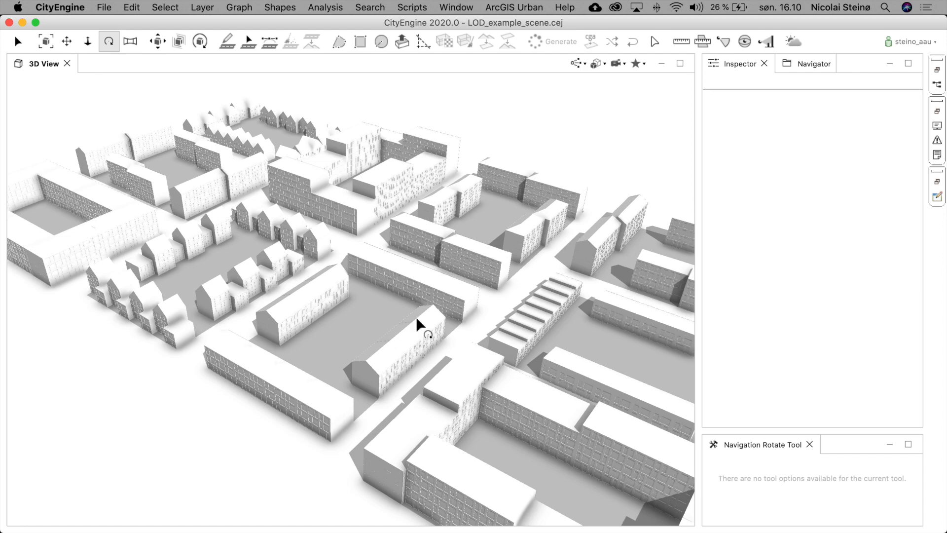
- Orbit and zoom around the city blocks, toggling the edge display, to compare building detail
mouse_move(376, 306)
left_mouse_down()
mouse_move(250, 274)
mouse_move(281, 318)
mouse_move(374, 399)
mouse_move(390, 390)
left_mouse_up()
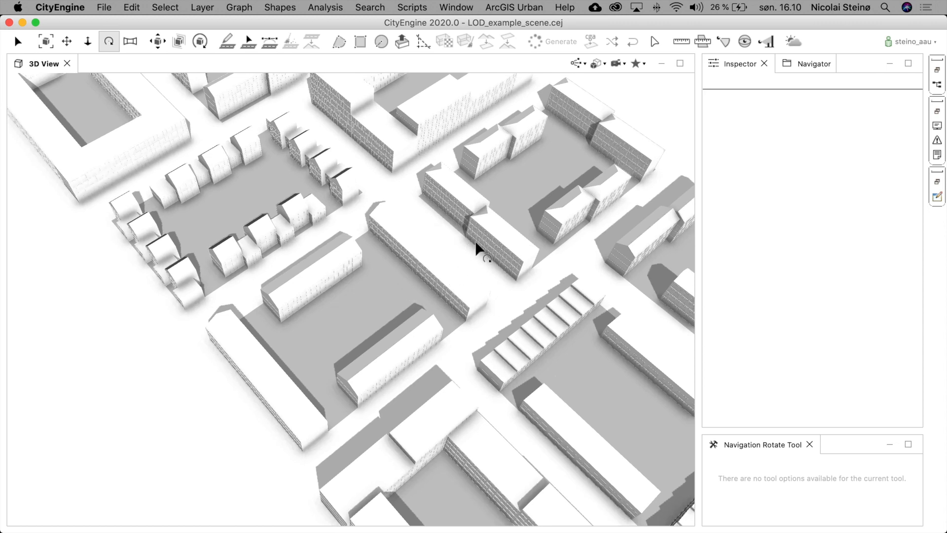
mouse_move(507, 268)
left_mouse_down()
mouse_move(375, 266)
mouse_move(332, 241)
mouse_move(419, 277)
mouse_move(498, 265)
mouse_move(515, 243)
mouse_move(516, 251)
left_mouse_up()
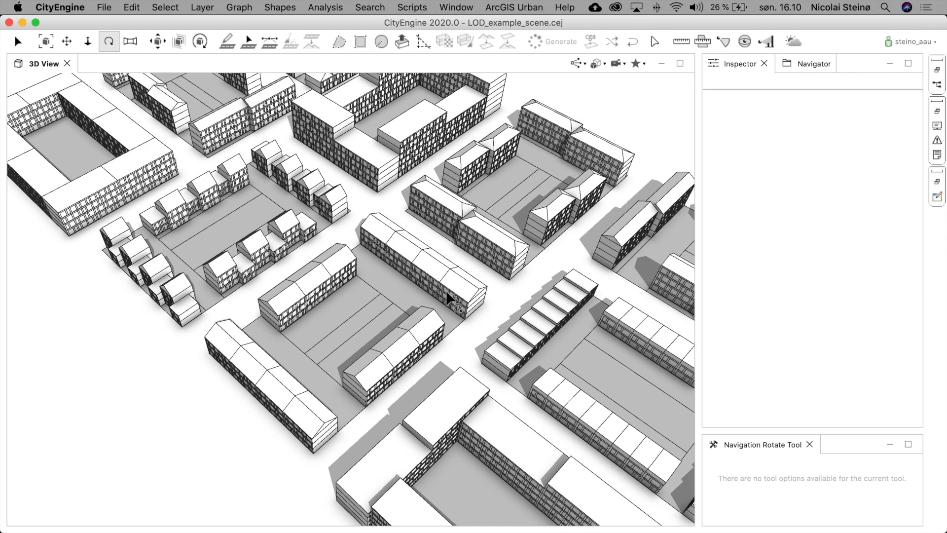
scroll(349, 160, "up", 3)
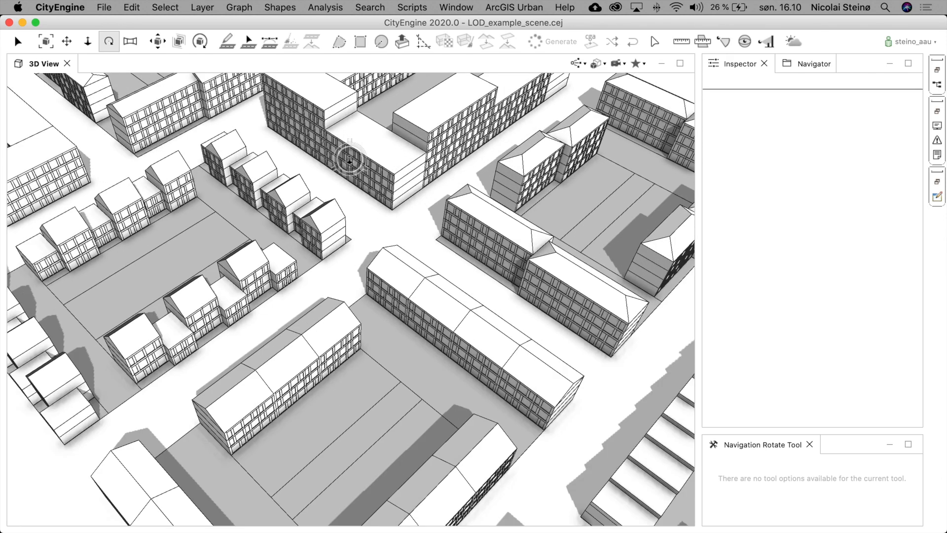
scroll(360, 168, "up", 2)
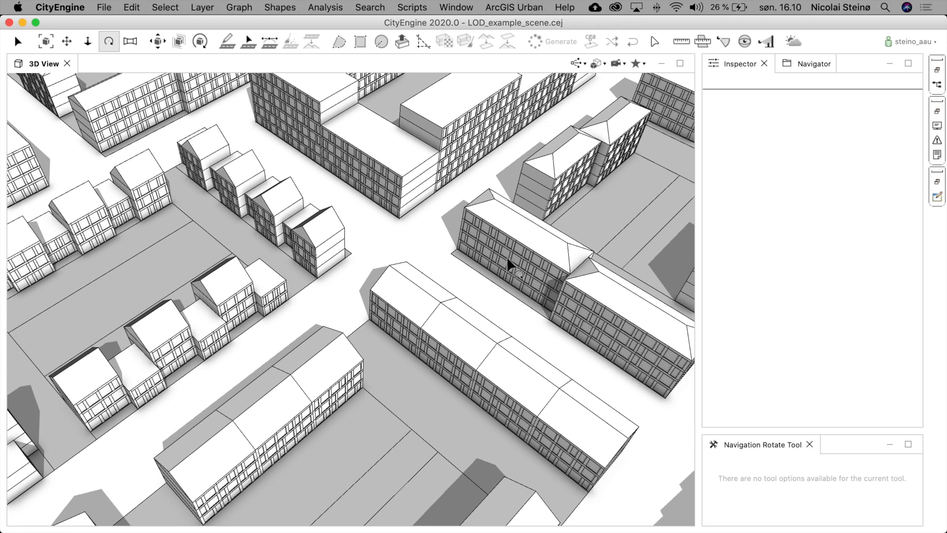
key("7")
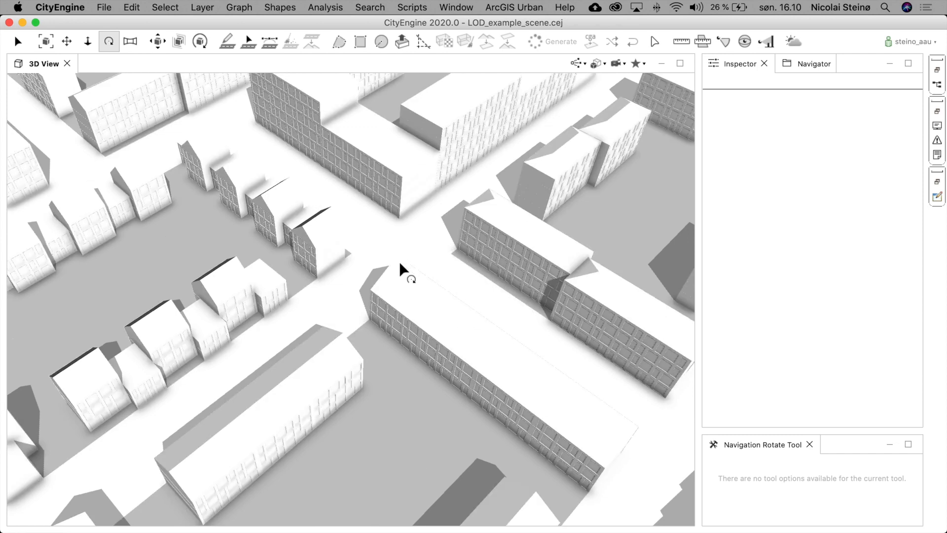
scroll(398, 262, "down", 10)
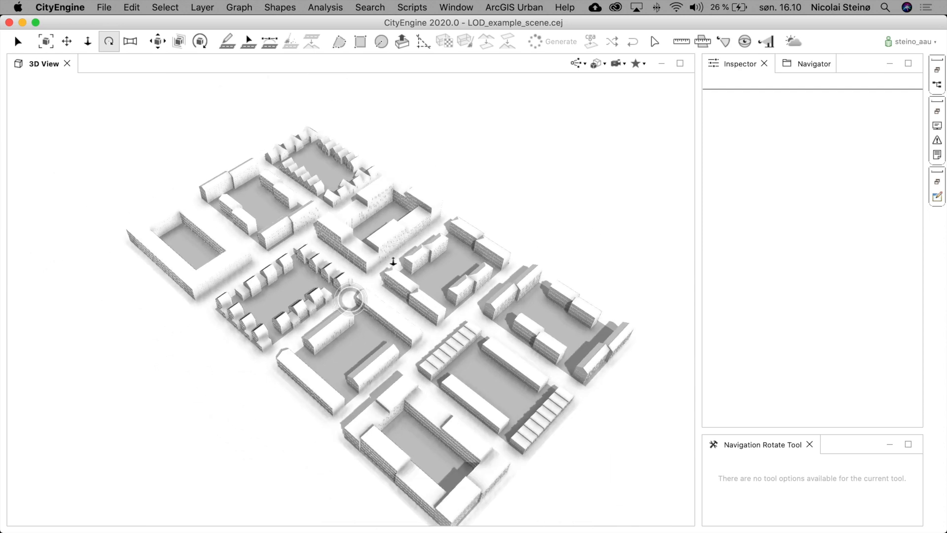
left_click_drag(397, 280, 428, 247)
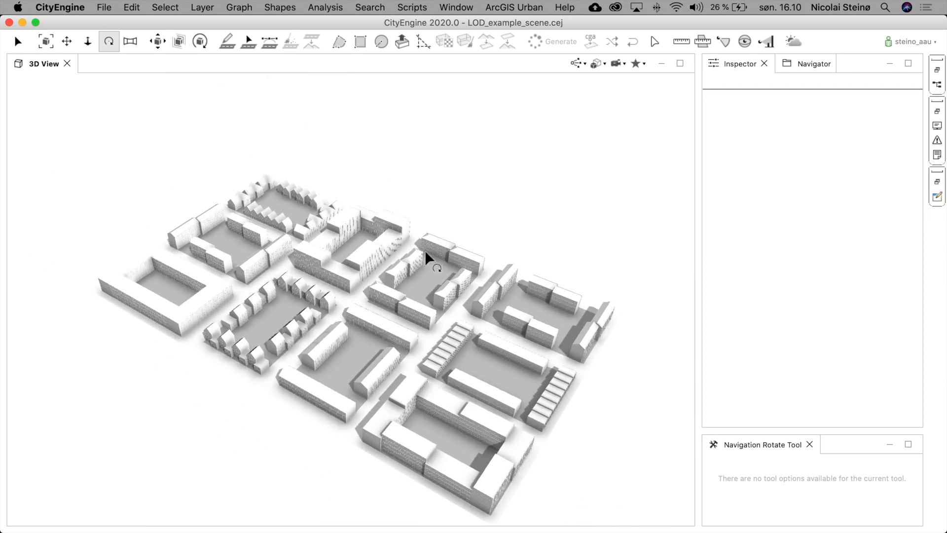
- Select all lots, set the LOD attribute to Low, and deselect
key("super+a")
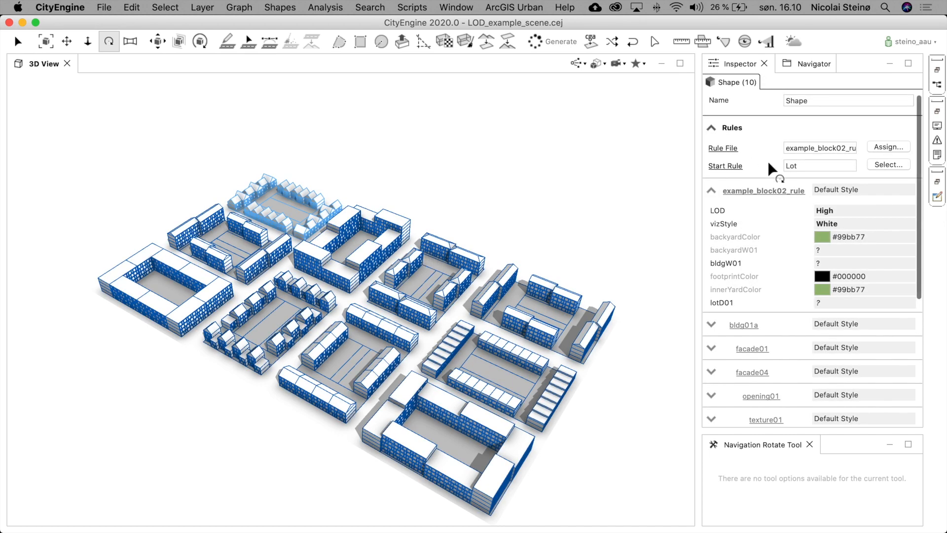
left_click(838, 216)
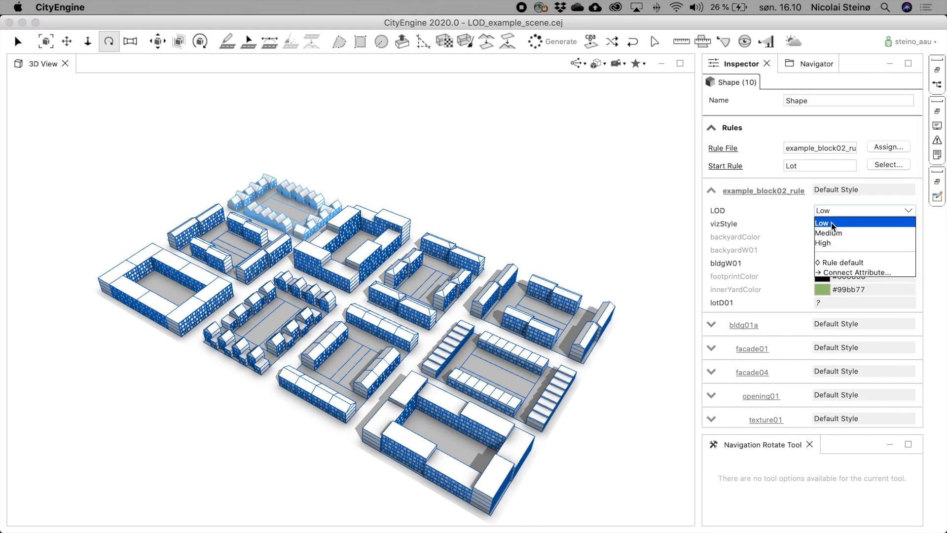
left_click(831, 223)
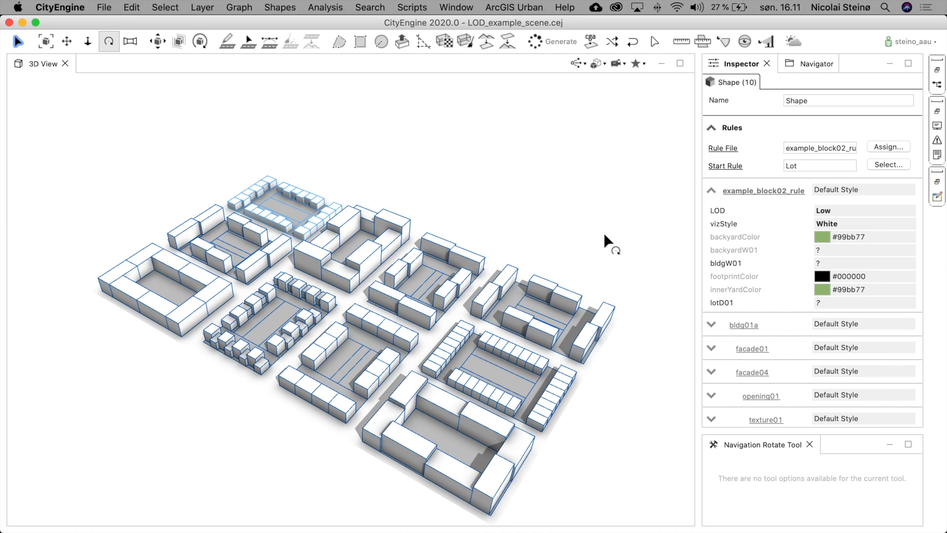
key("super+shift+a")
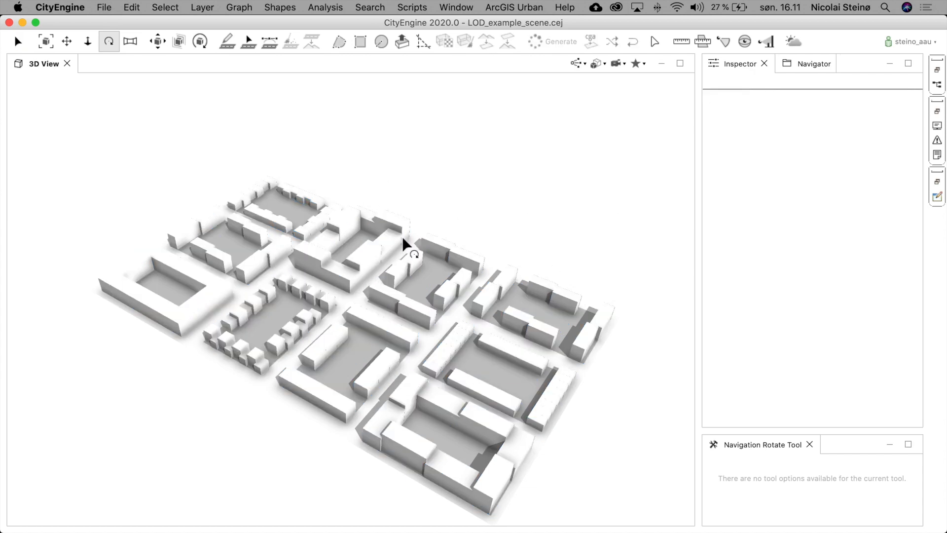
- Select all lots again and set the vizStyle attribute to Architectural
key("super+a")
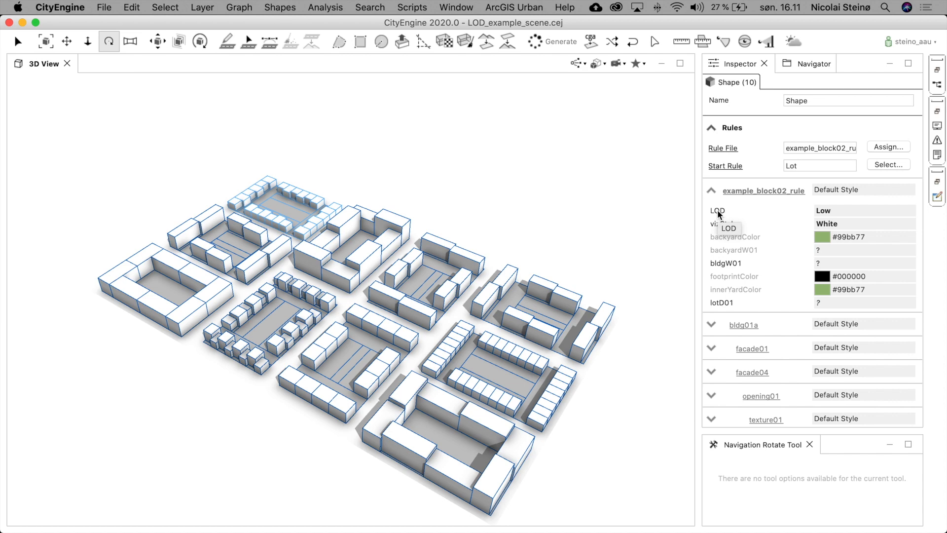
left_click(826, 224)
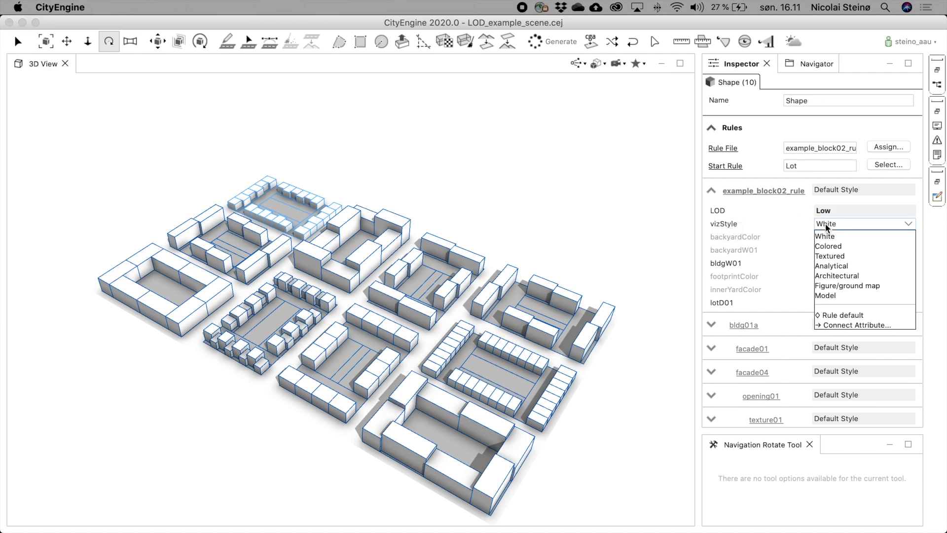
left_click(838, 274)
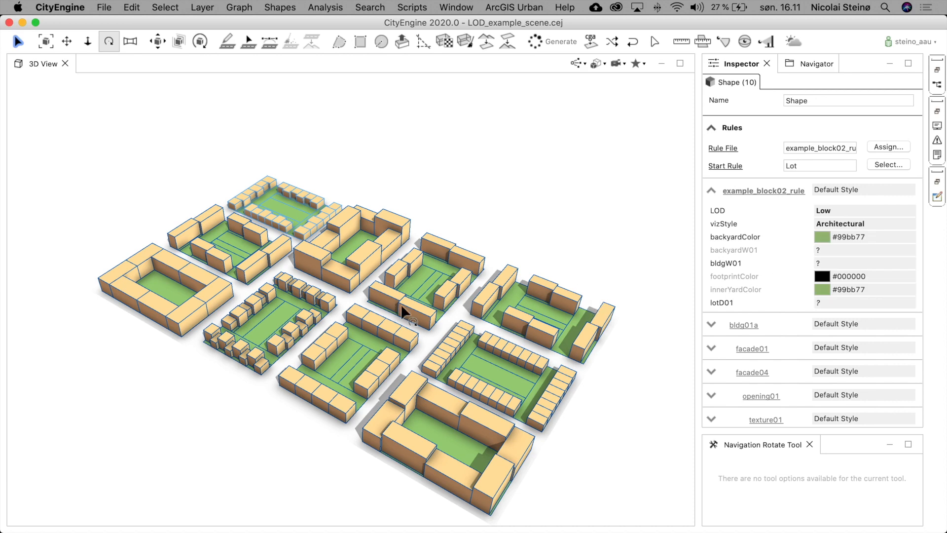
- Deselect and zoom and orbit around the scene to inspect the Low-detail Architectural-style buildings
scroll(344, 353, "up", 5)
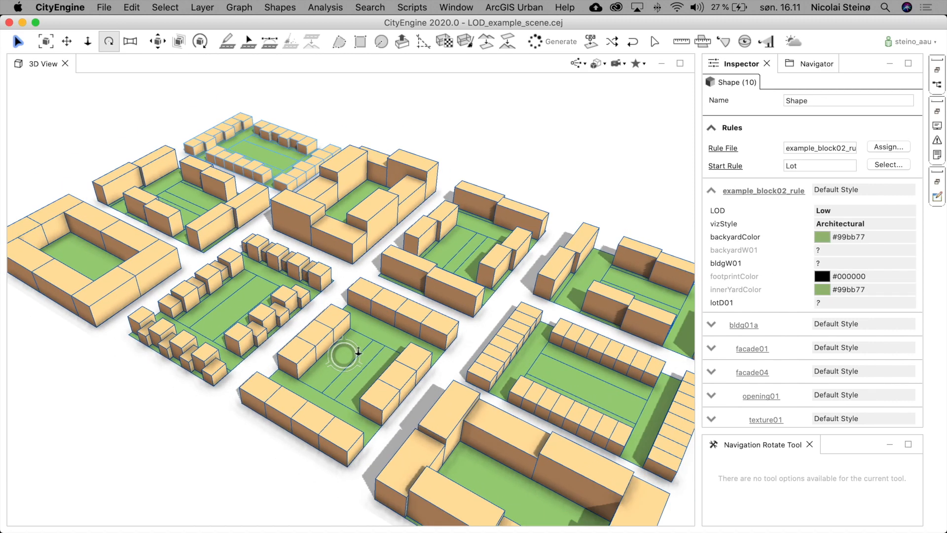
scroll(358, 351, "up", 3)
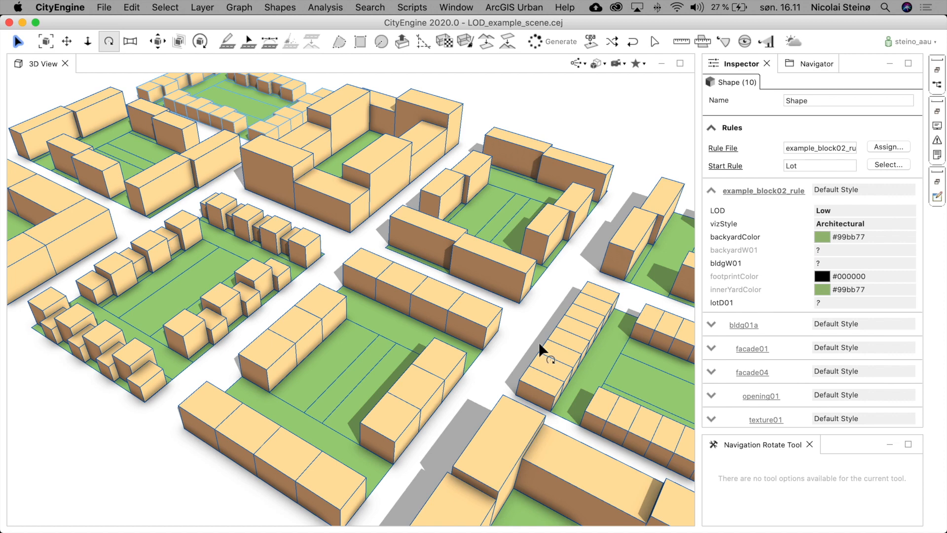
left_click(527, 317)
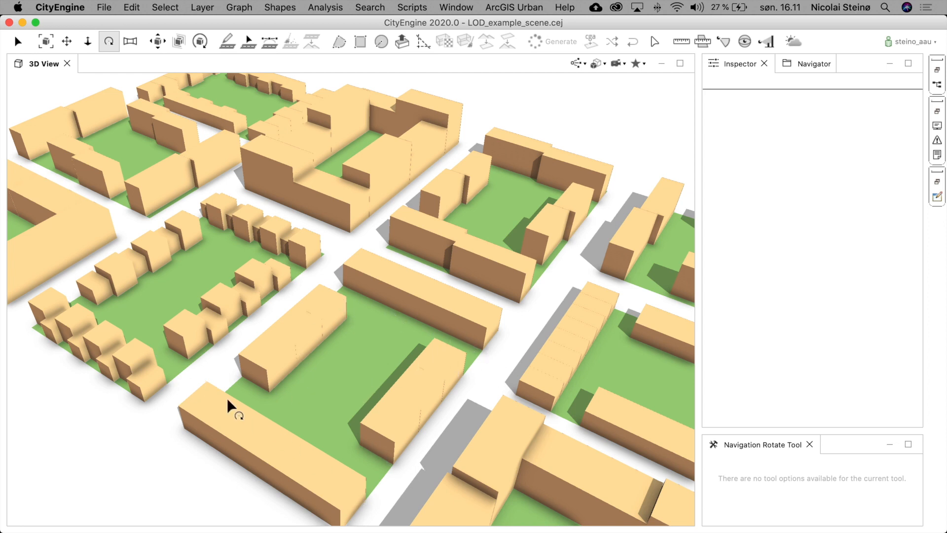
scroll(367, 320, "down", 5)
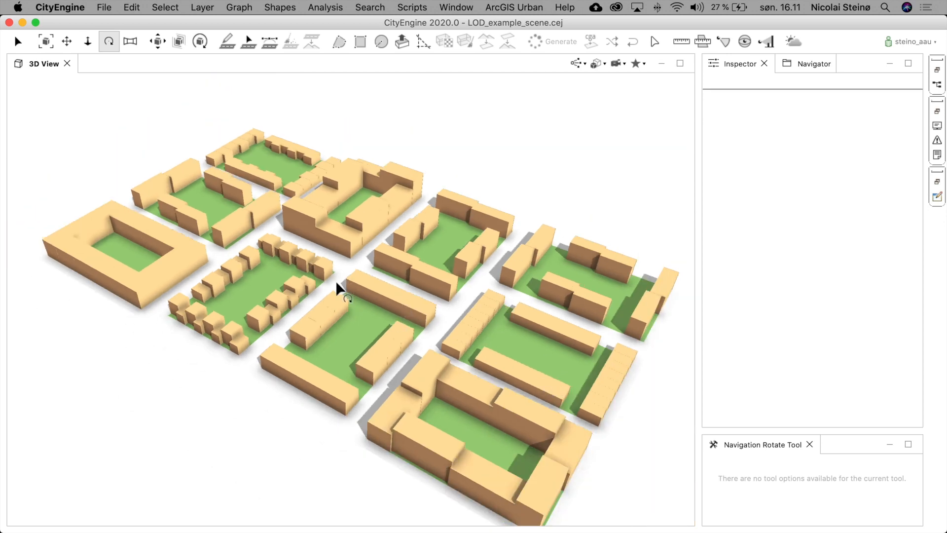
left_click_drag(367, 279, 353, 318)
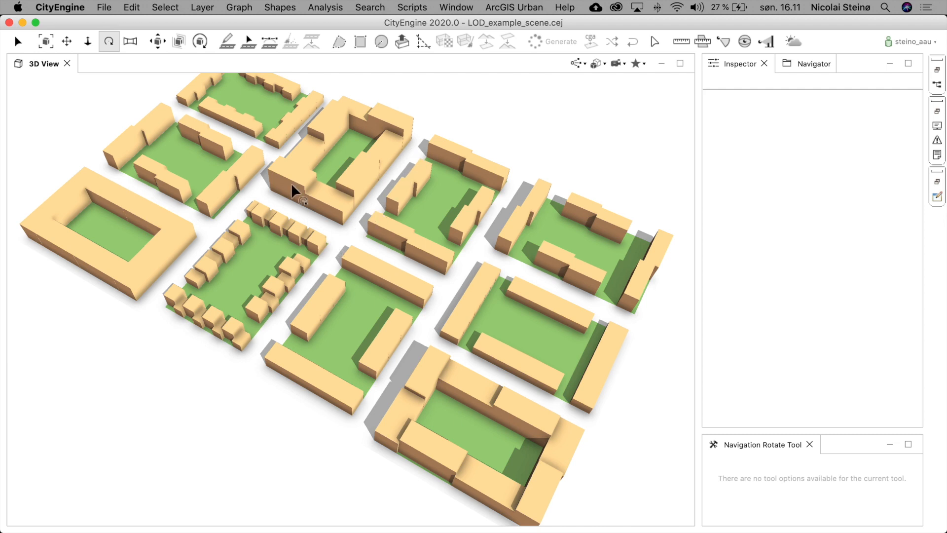
left_click_drag(380, 288, 371, 220)
scroll(381, 321, "up", 5)
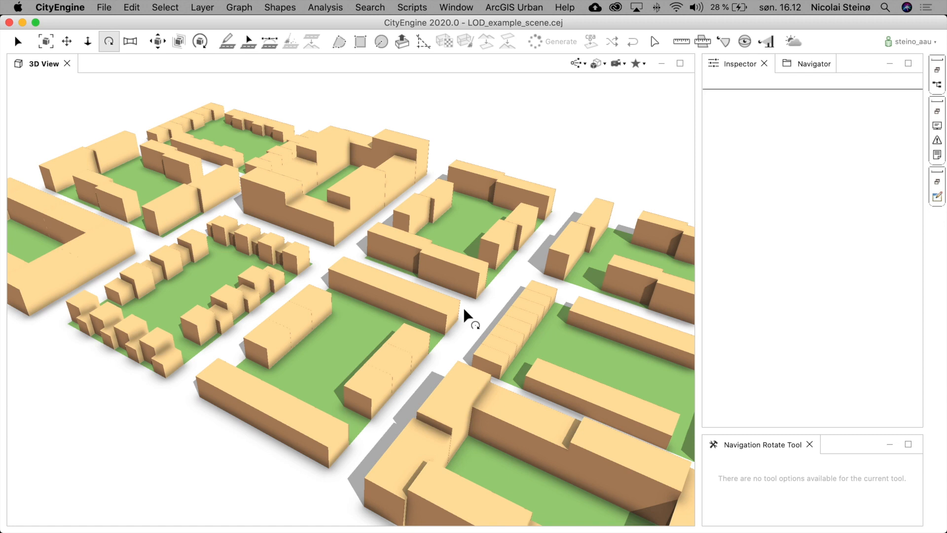
- Select all lots, set the LOD attribute to Medium, and deselect them
key("super+a")
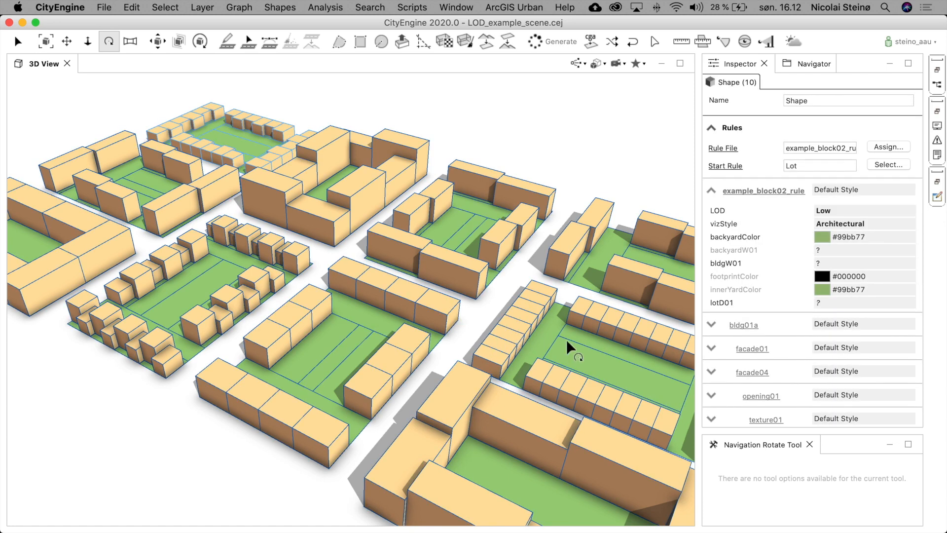
left_click(830, 212)
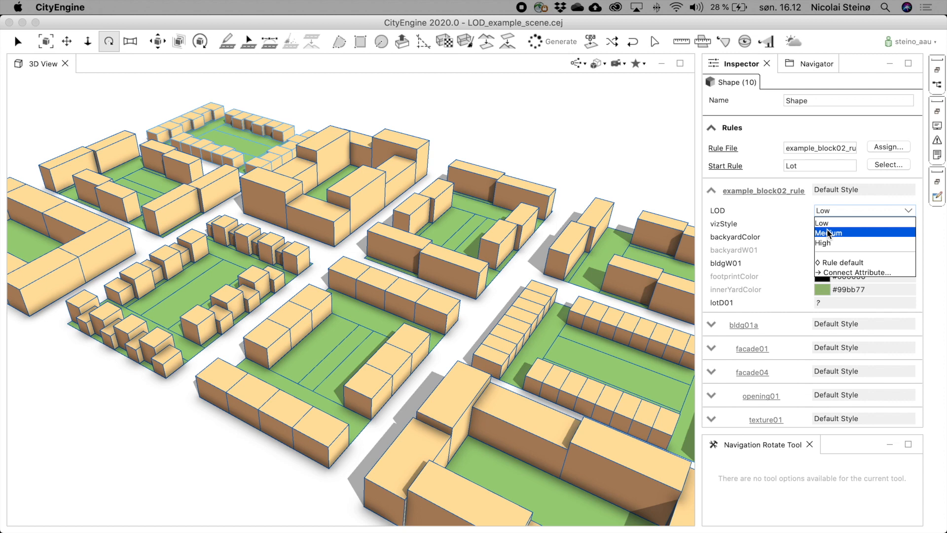
left_click(829, 233)
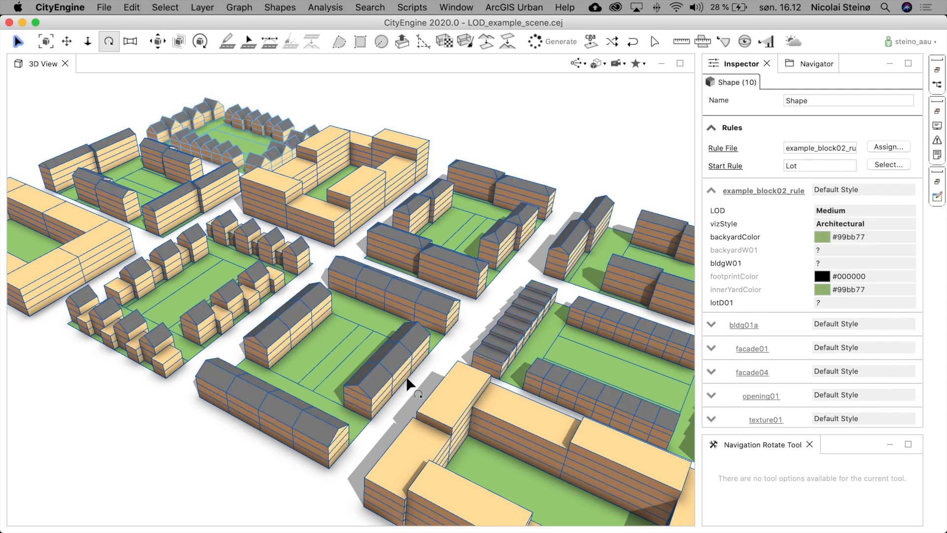
left_click(433, 361)
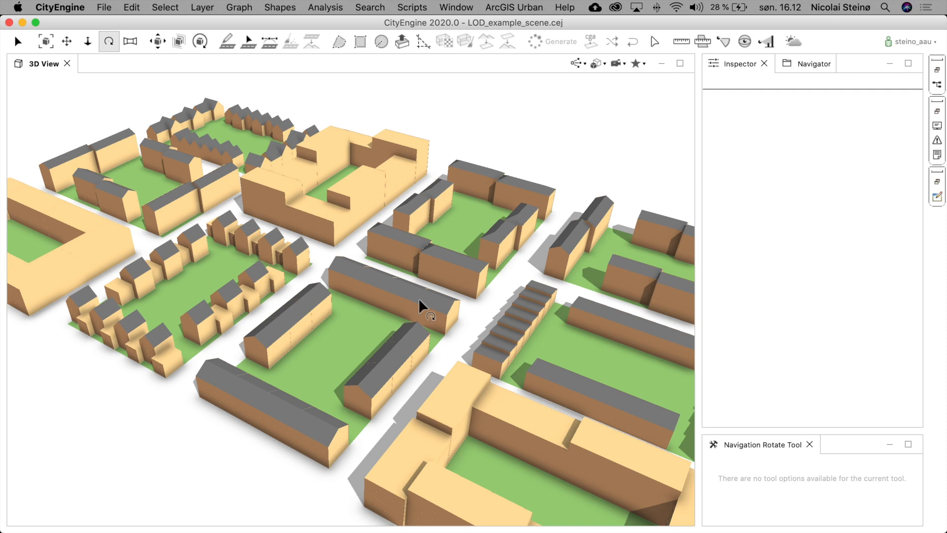
- Select all lots and set the LOD attribute to High
scroll(337, 314, "down", 6)
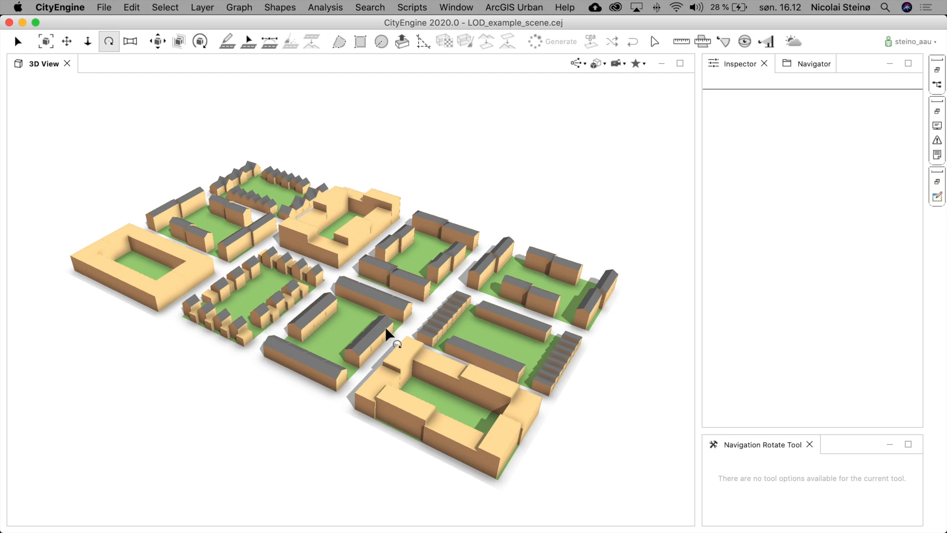
scroll(405, 306, "up", 2)
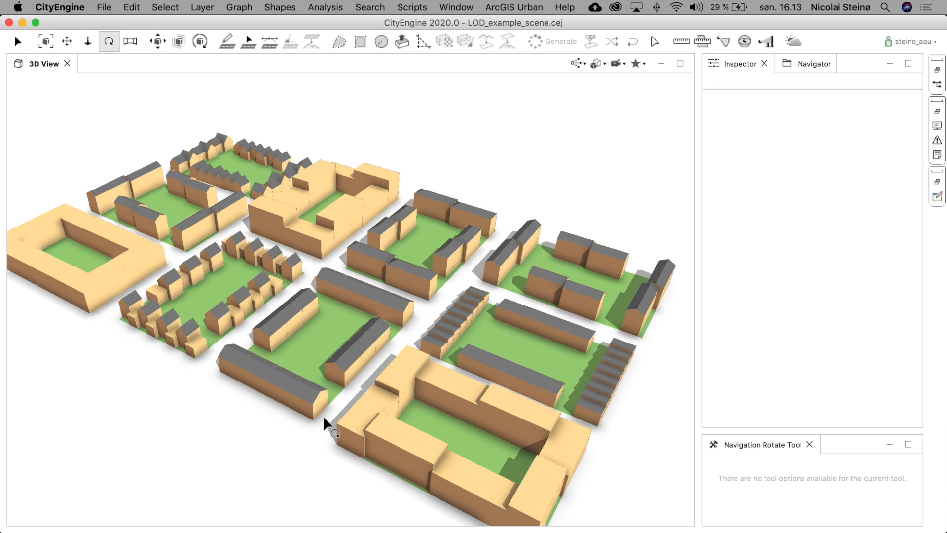
key("super+a")
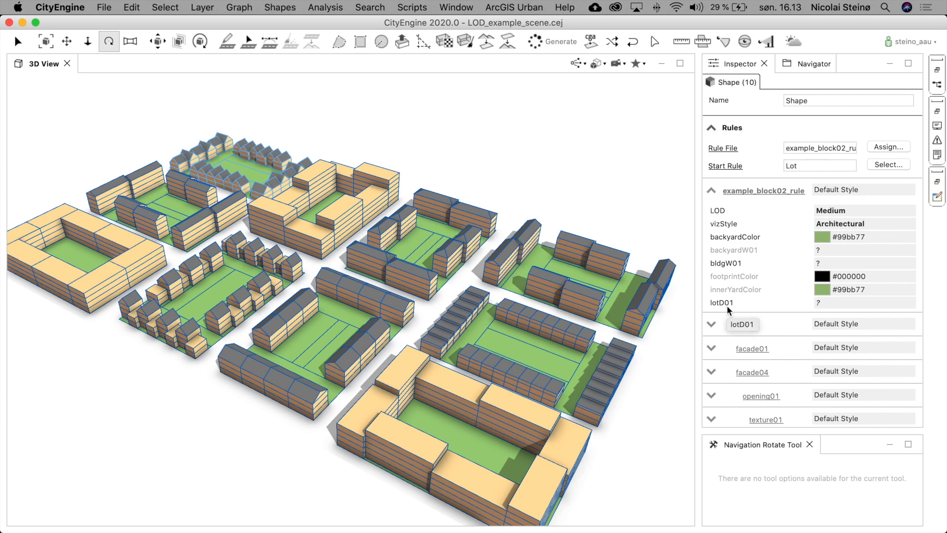
left_click(836, 212)
left_click(821, 242)
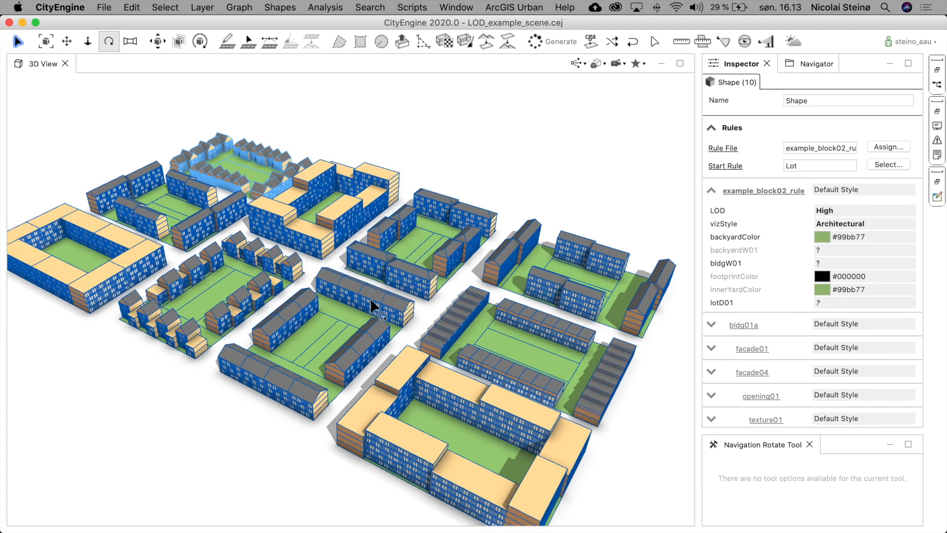
- Deselect and zoom in close to examine the High-detail window facades of a building
scroll(386, 278, "up", 10)
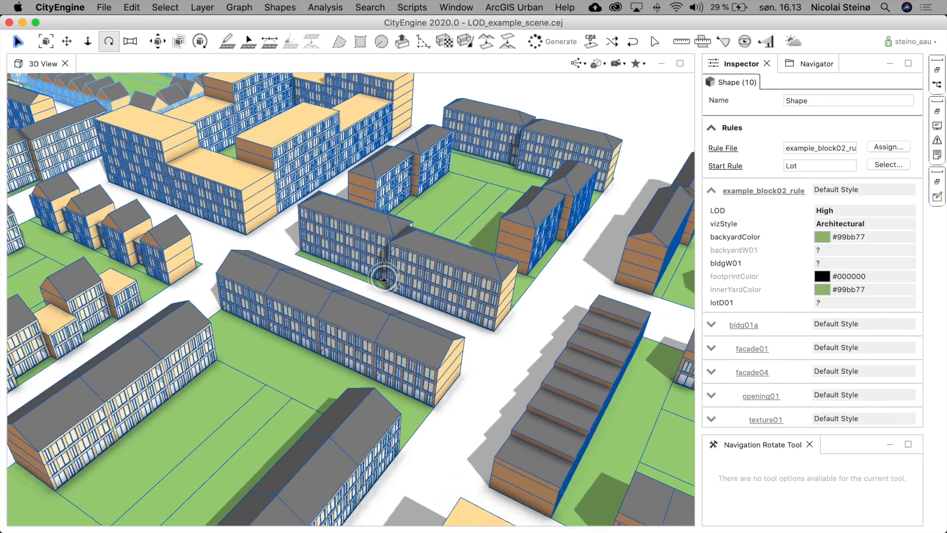
scroll(384, 276, "up", 15)
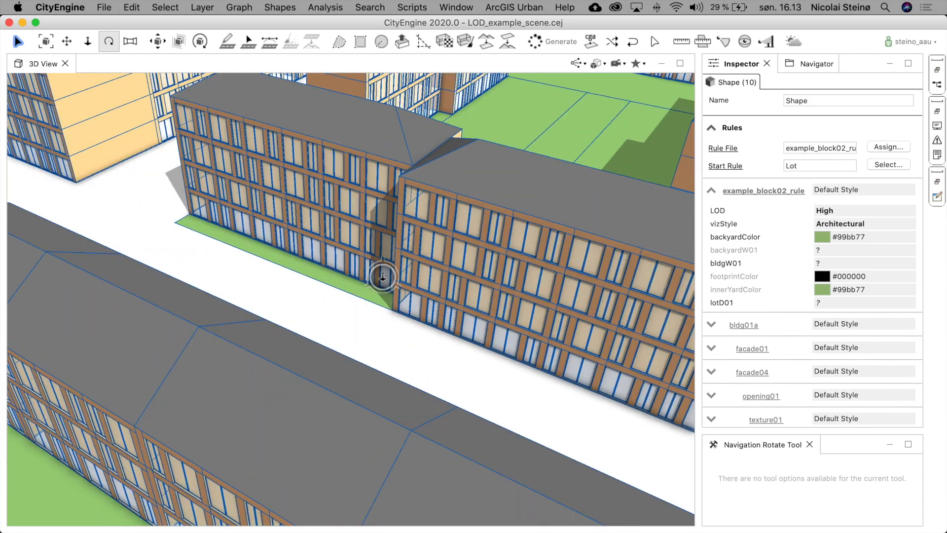
left_click(412, 365)
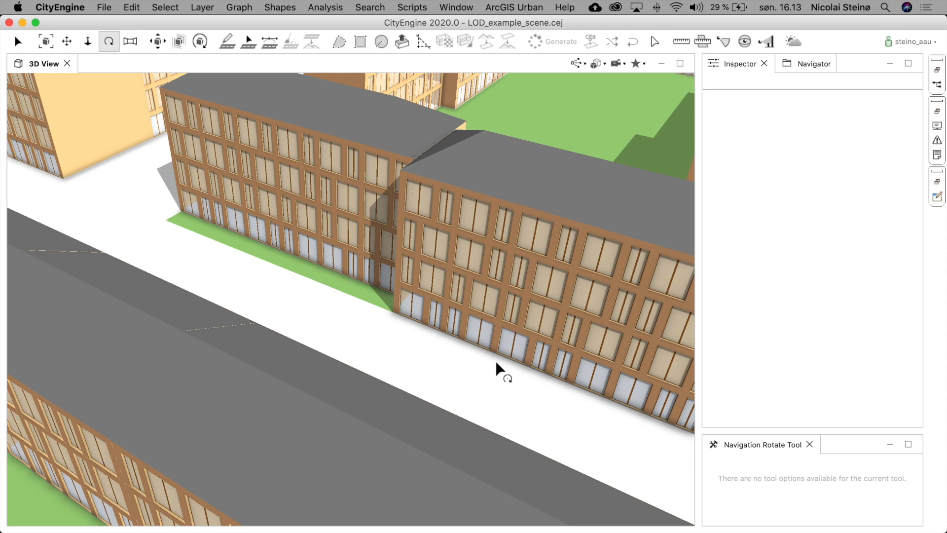
mouse_move(474, 354)
left_mouse_down()
mouse_move(398, 312)
mouse_move(434, 297)
mouse_move(439, 311)
mouse_move(457, 311)
mouse_move(424, 311)
left_mouse_up()
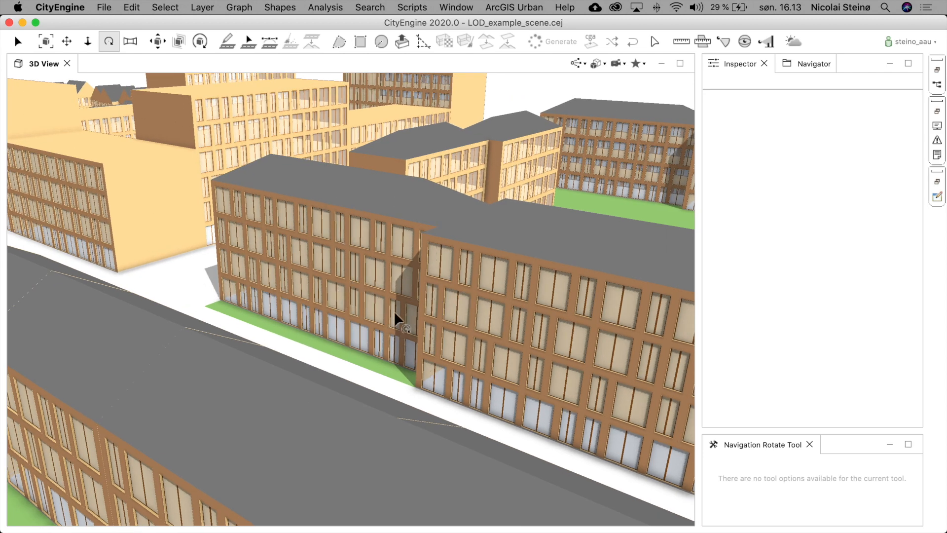
scroll(332, 255, "up", 5)
scroll(387, 263, "up", 5)
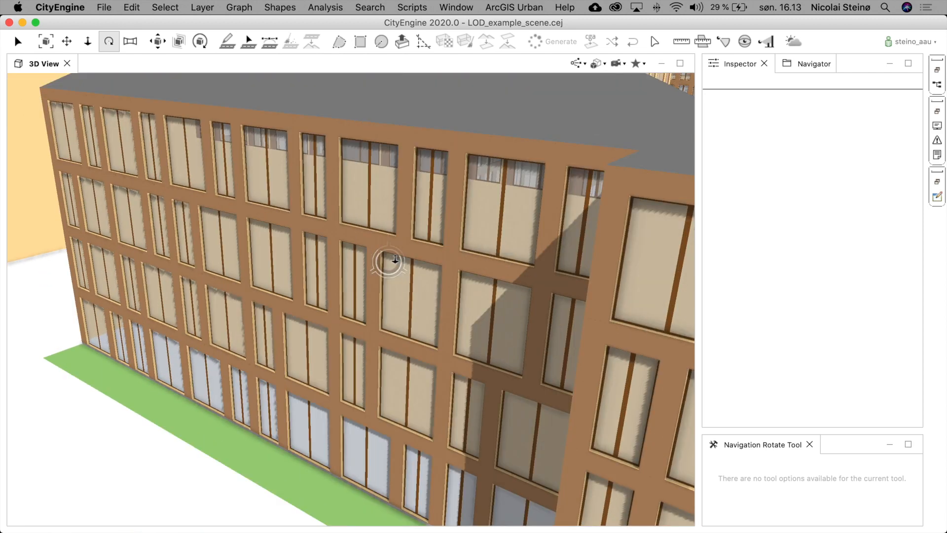
mouse_move(406, 309)
left_mouse_down()
mouse_move(429, 272)
mouse_move(429, 284)
mouse_move(406, 283)
mouse_move(416, 312)
left_mouse_up()
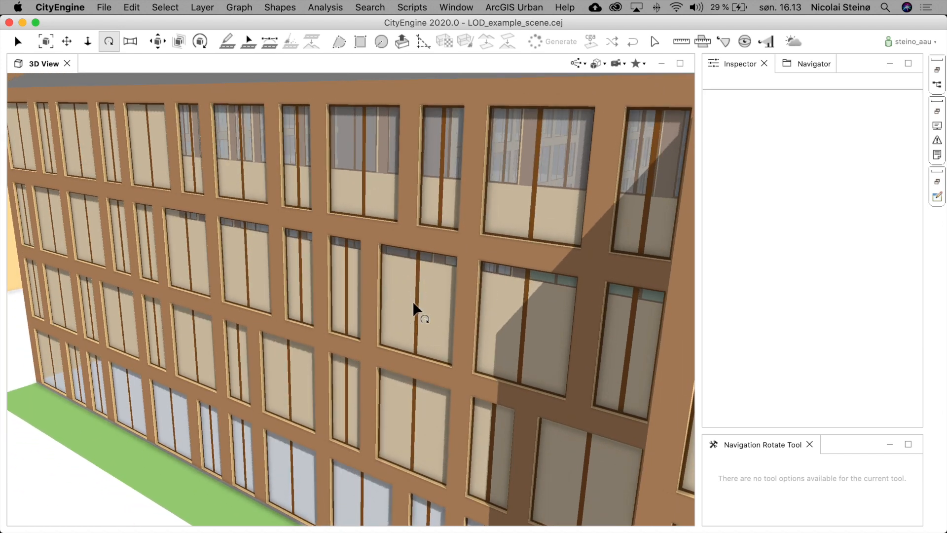
scroll(436, 316, "up", 4)
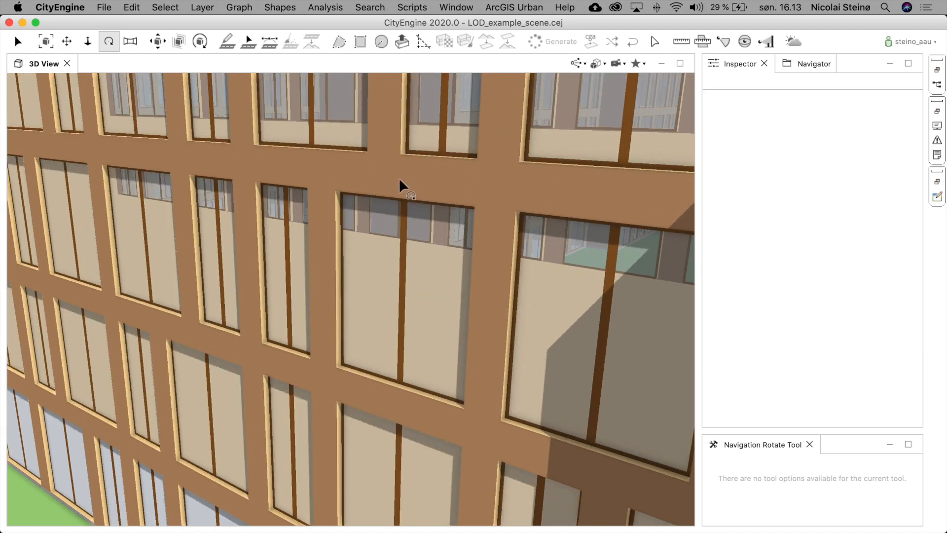
- Select one building lot and set its opening01 openingType01 attribute to Single pane
left_click(497, 291)
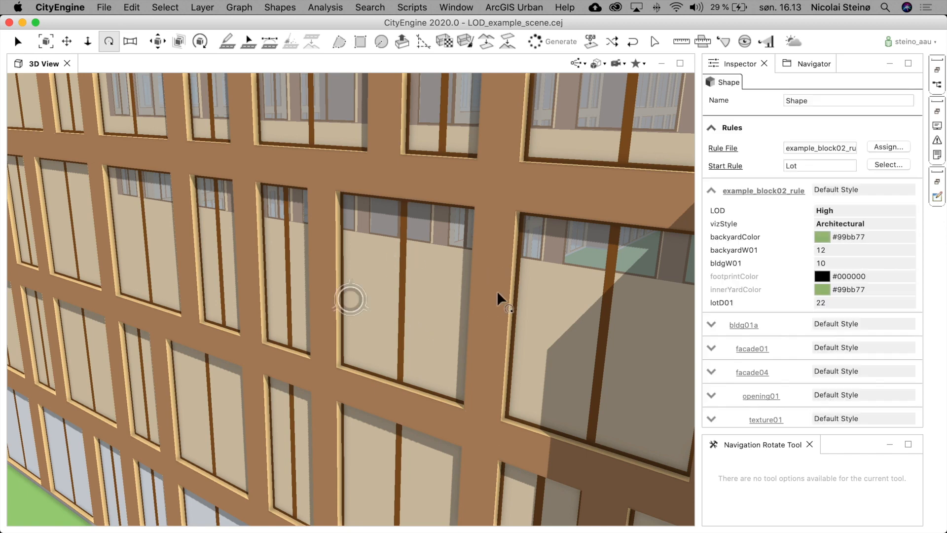
left_click(711, 396)
scroll(784, 399, "down", 5)
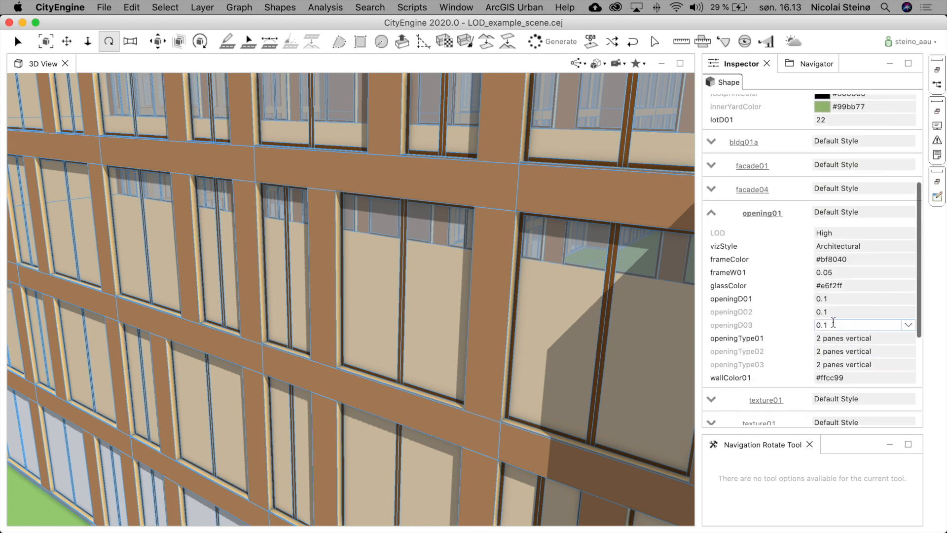
left_click(861, 340)
left_click(860, 340)
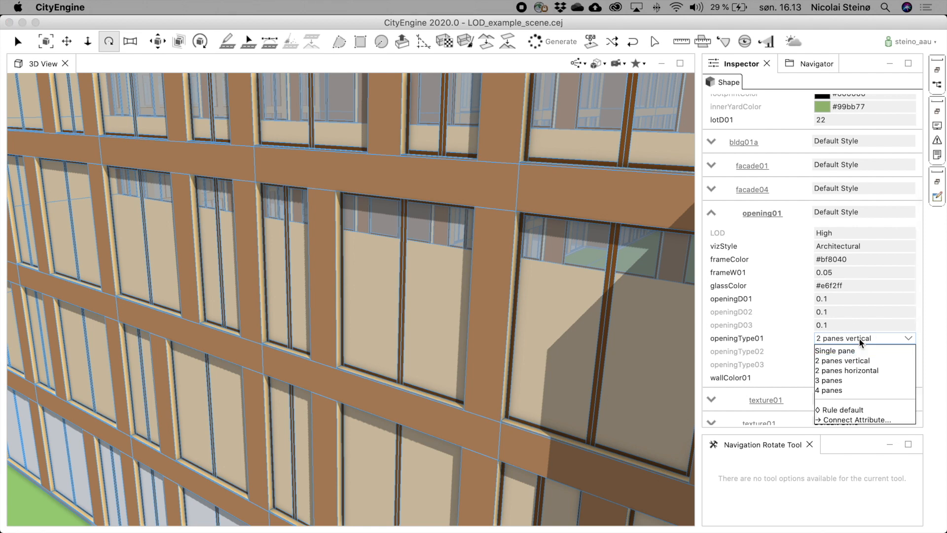
left_click(852, 352)
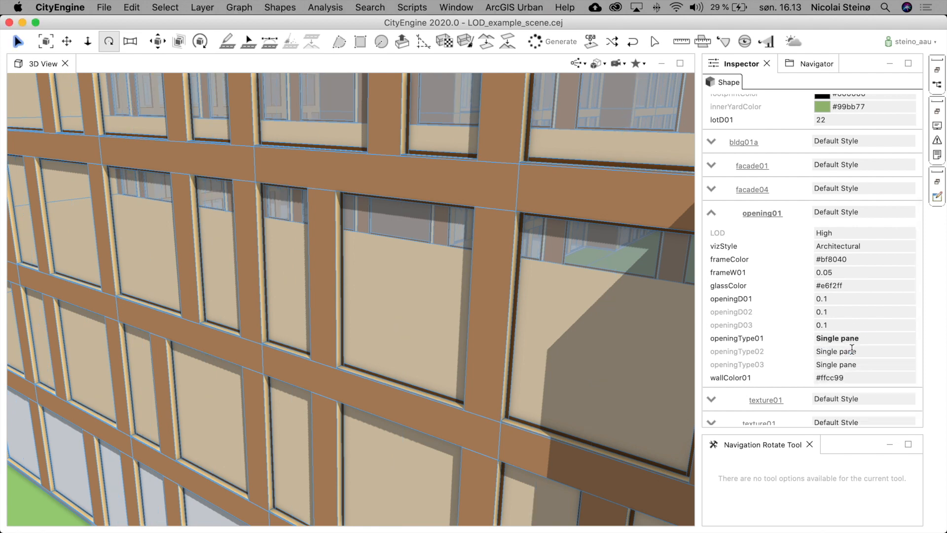
- Deselect and orbit and zoom around the scene to compare the changed windows with the other buildings
scroll(614, 353, "down", 5)
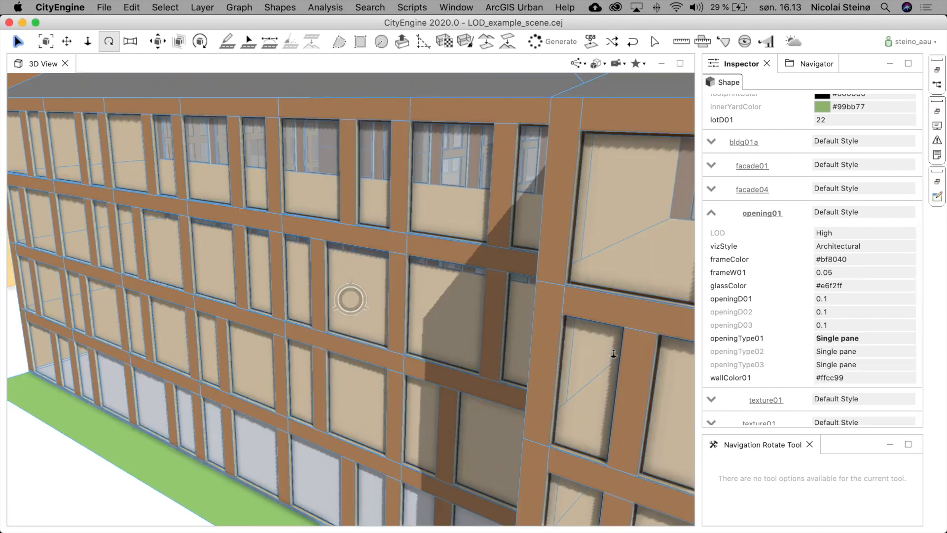
scroll(613, 353, "down", 8)
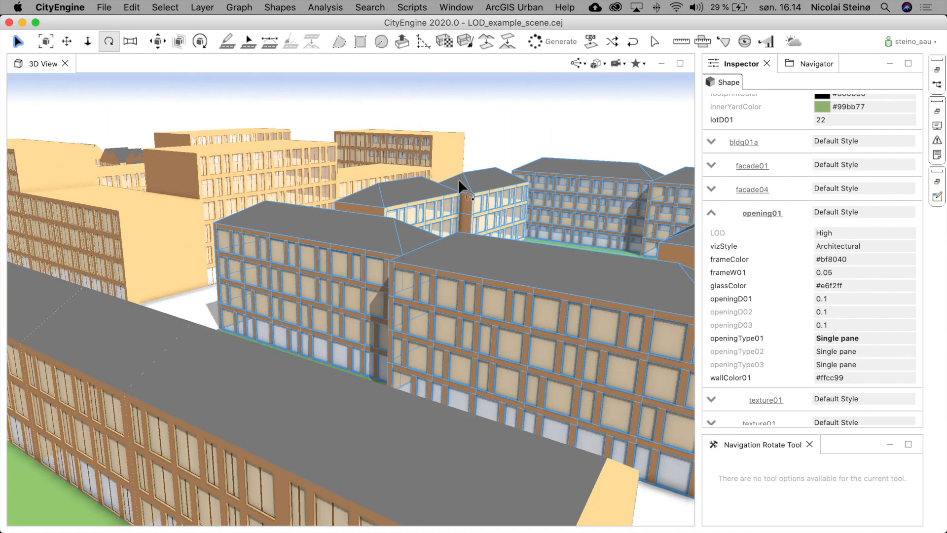
left_click(481, 103)
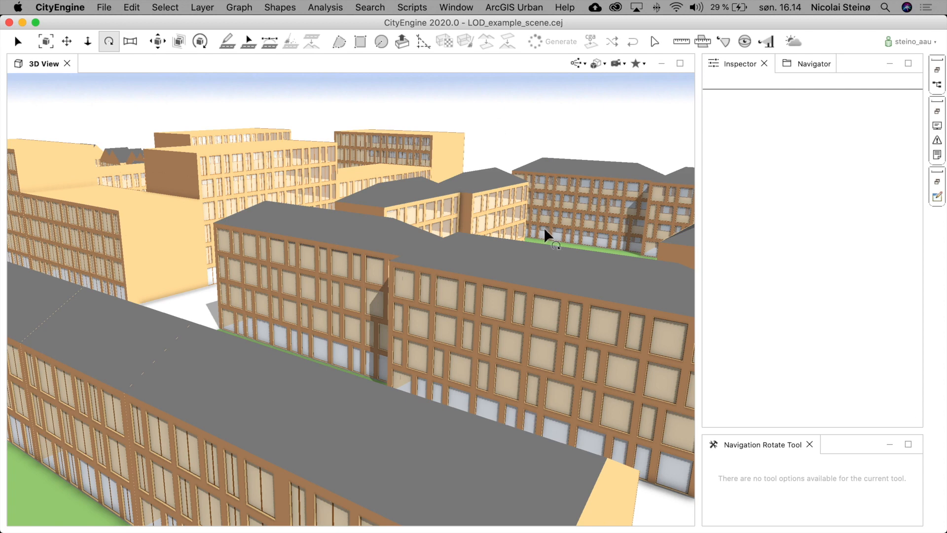
scroll(457, 257, "up", 5)
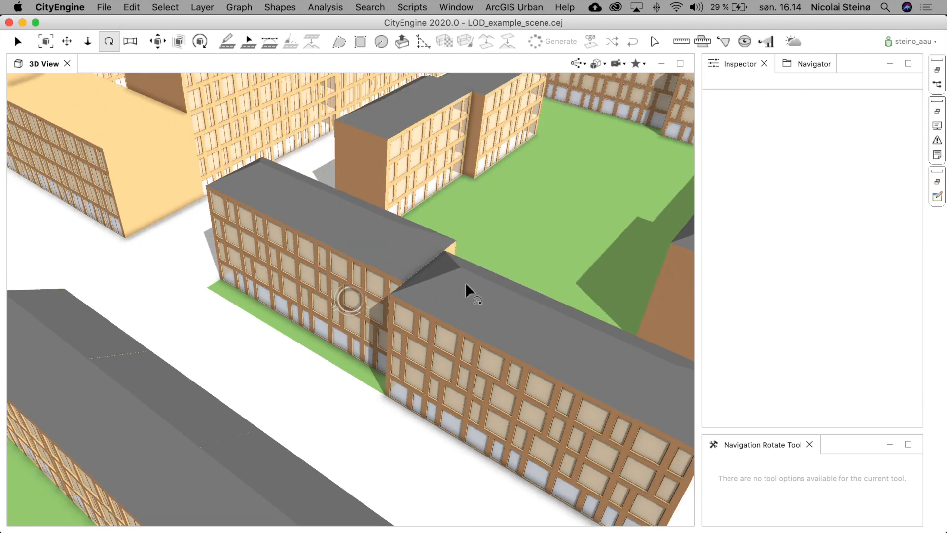
scroll(467, 277, "down", 10)
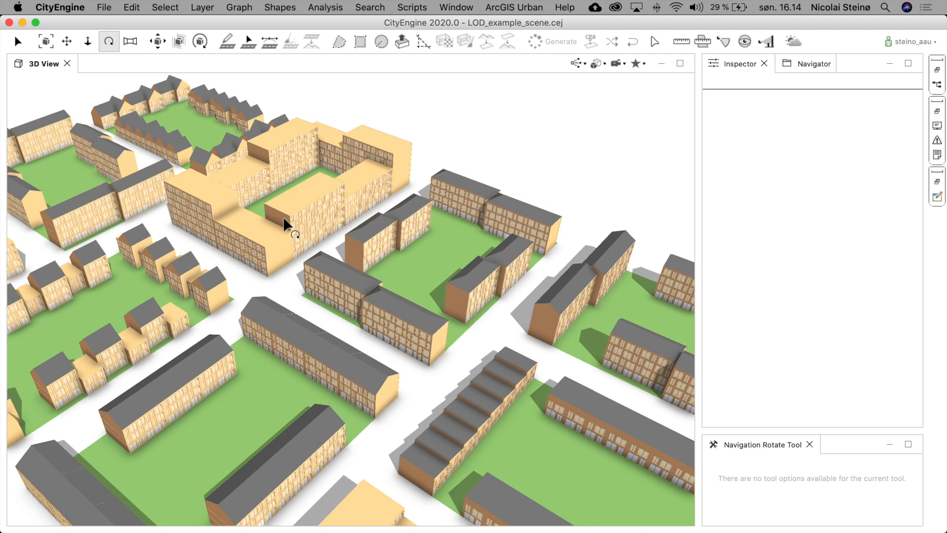
scroll(296, 218, "up", 5)
scroll(308, 218, "down", 2)
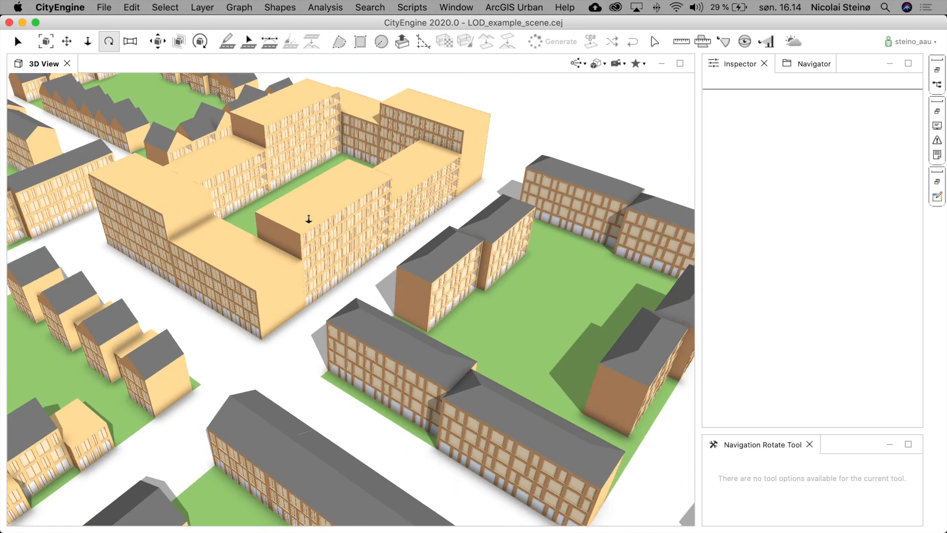
scroll(309, 218, "down", 6)
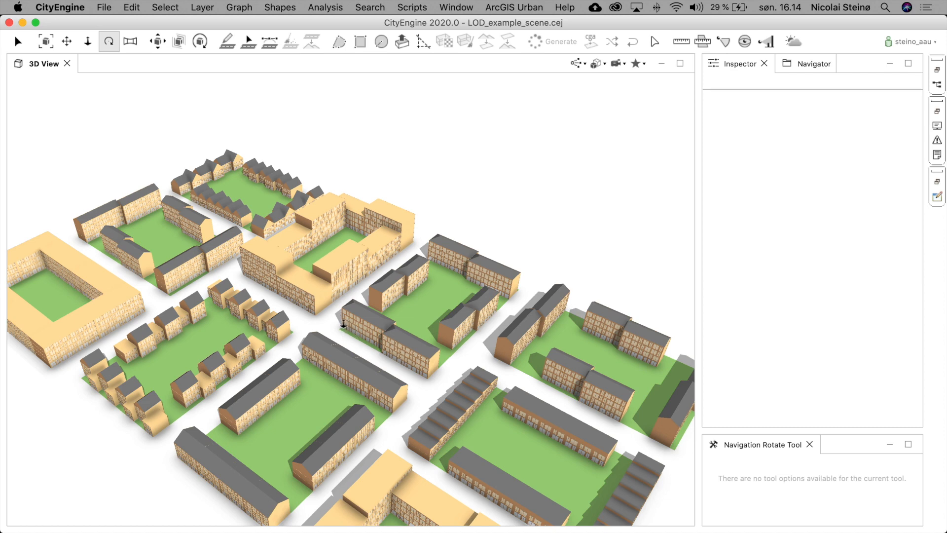
scroll(345, 330, "down", 2)
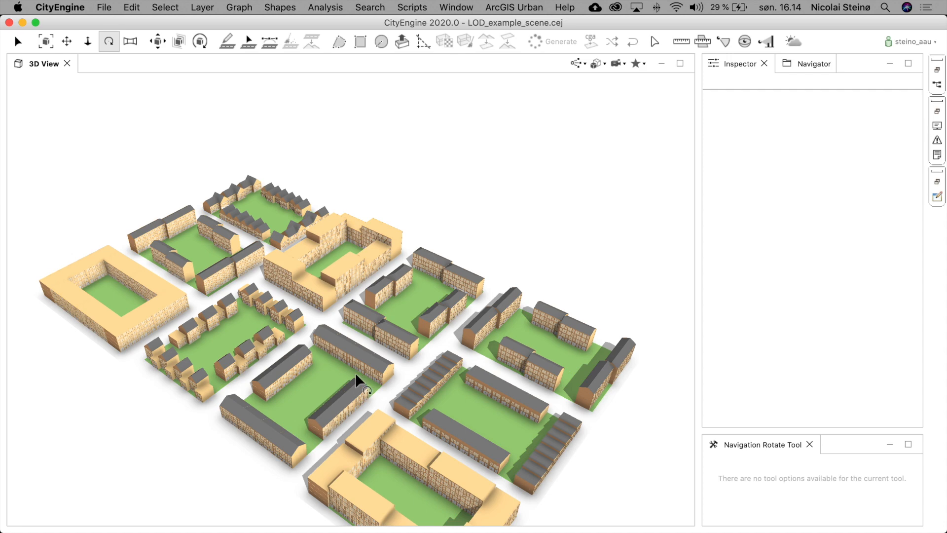
middle_click_drag(325, 362, 357, 306, "alt")
scroll(354, 308, "up", 10)
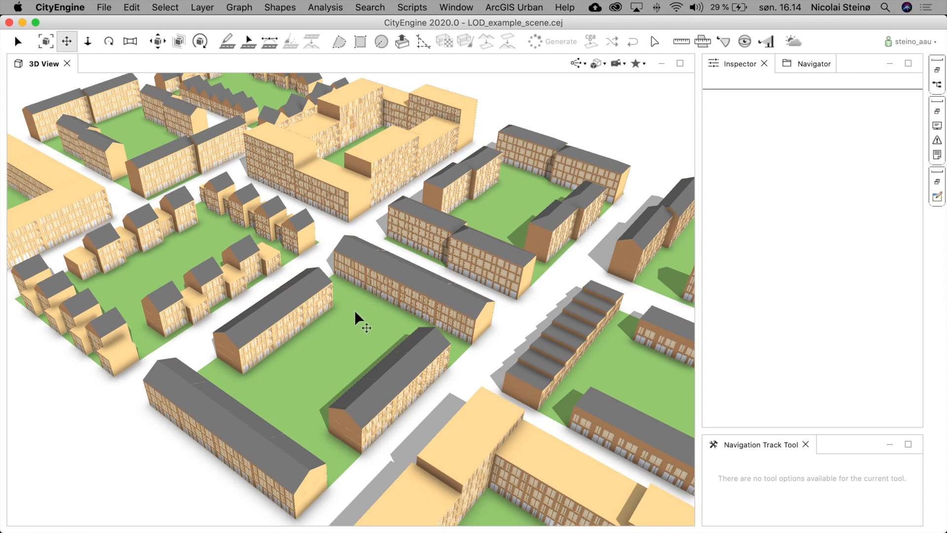
scroll(351, 313, "down", 5)
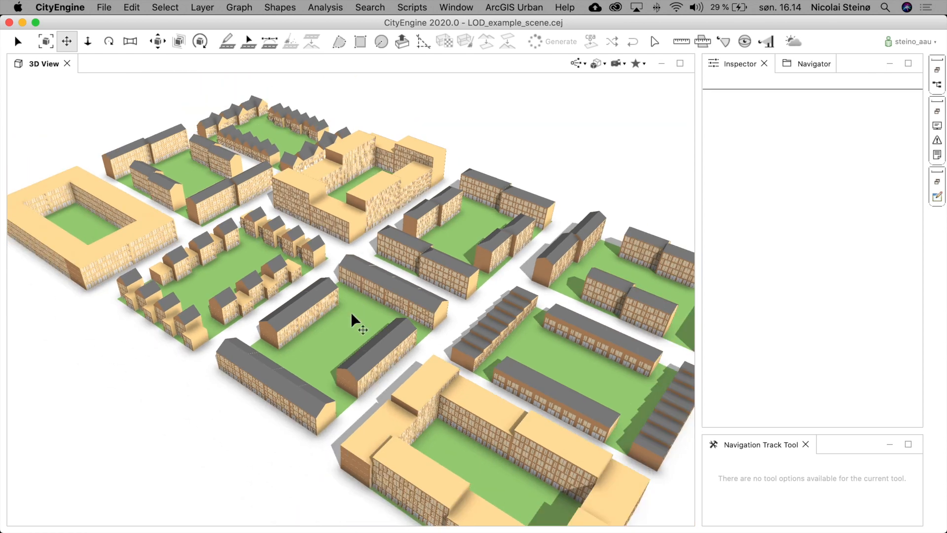
- Select all lots and set the vizStyle attribute to Figure/ground map, then deselect
key("super+a")
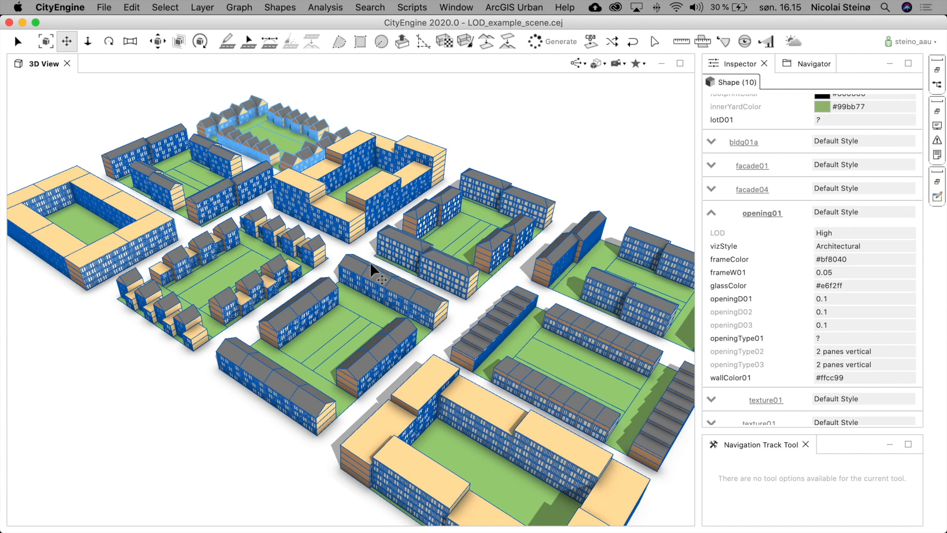
key("c")
mouse_move(384, 256)
left_mouse_down()
mouse_move(377, 261)
mouse_move(403, 286)
mouse_move(379, 257)
left_mouse_up()
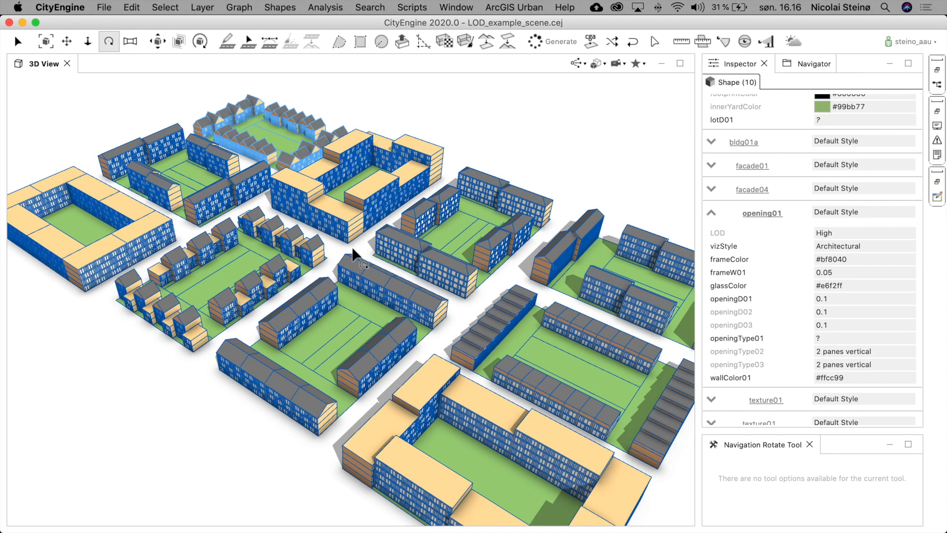
left_click_drag(352, 248, 353, 253)
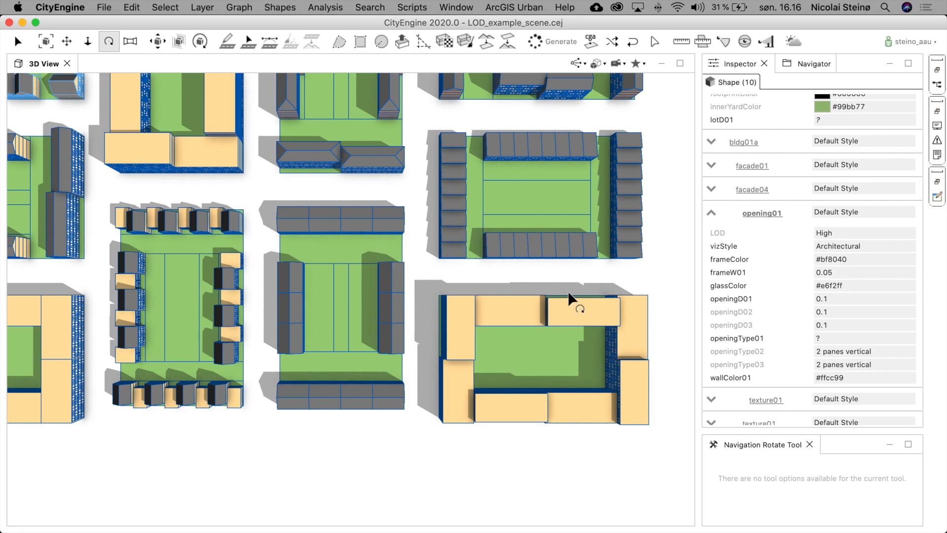
scroll(598, 302, "up", 5)
scroll(605, 302, "down", 5)
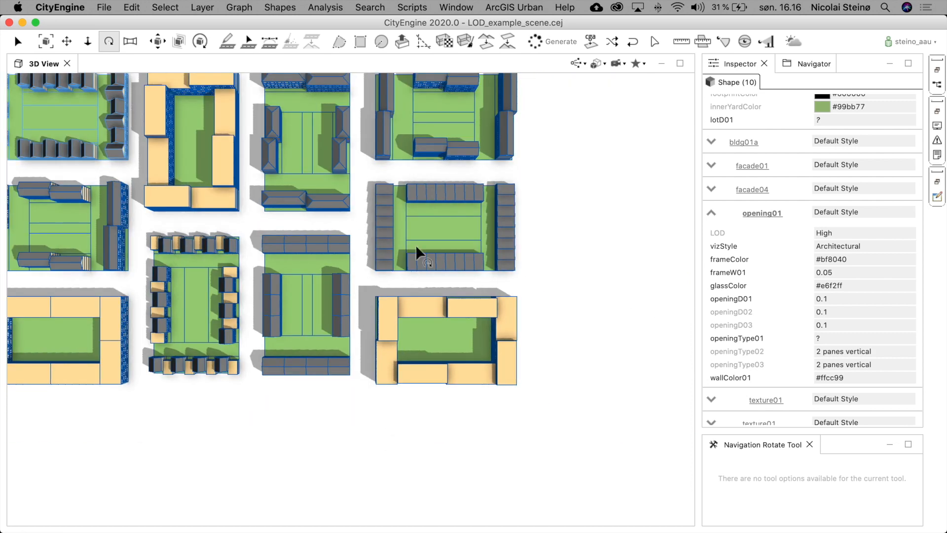
scroll(478, 210, "down", 3)
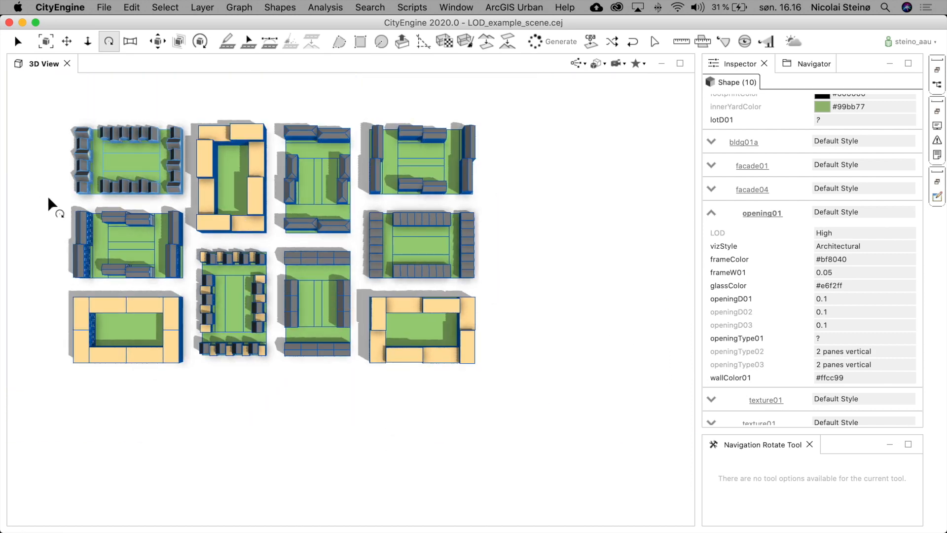
key("x")
left_click_drag(244, 211, 328, 222)
scroll(339, 238, "up", 3)
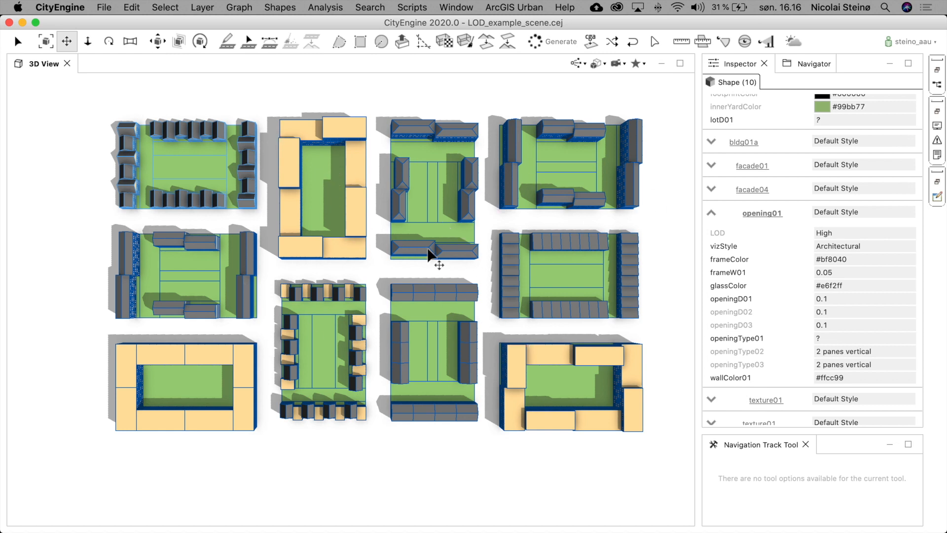
scroll(397, 324, "up", 3)
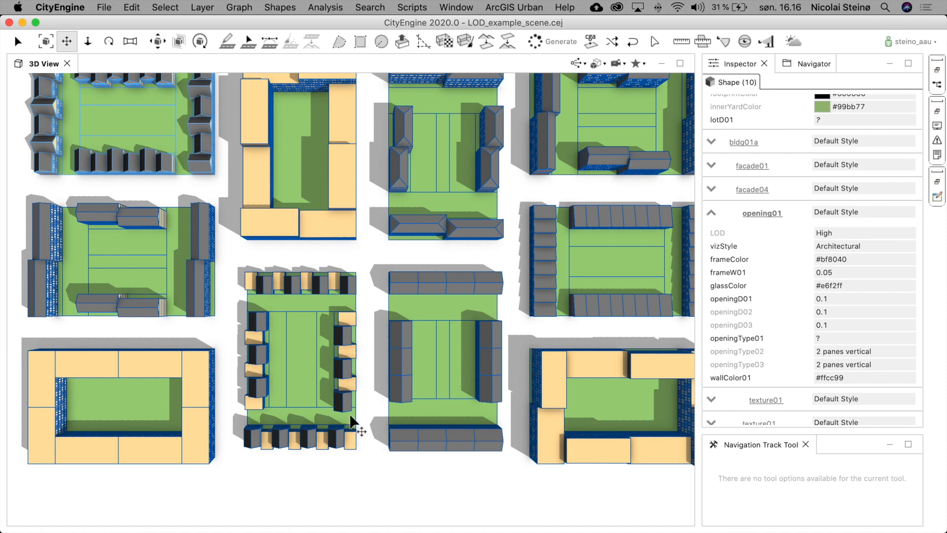
scroll(396, 300, "down", 3)
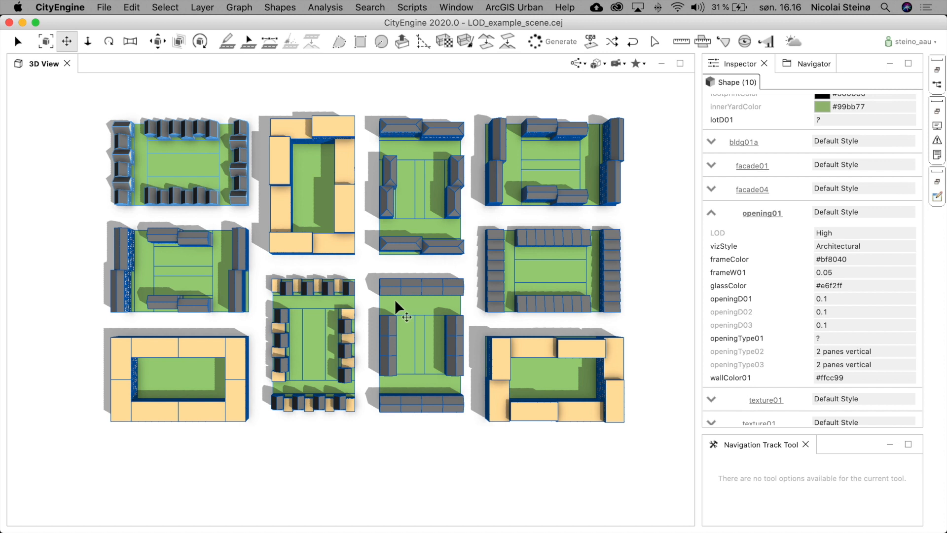
scroll(801, 135, "up", 5)
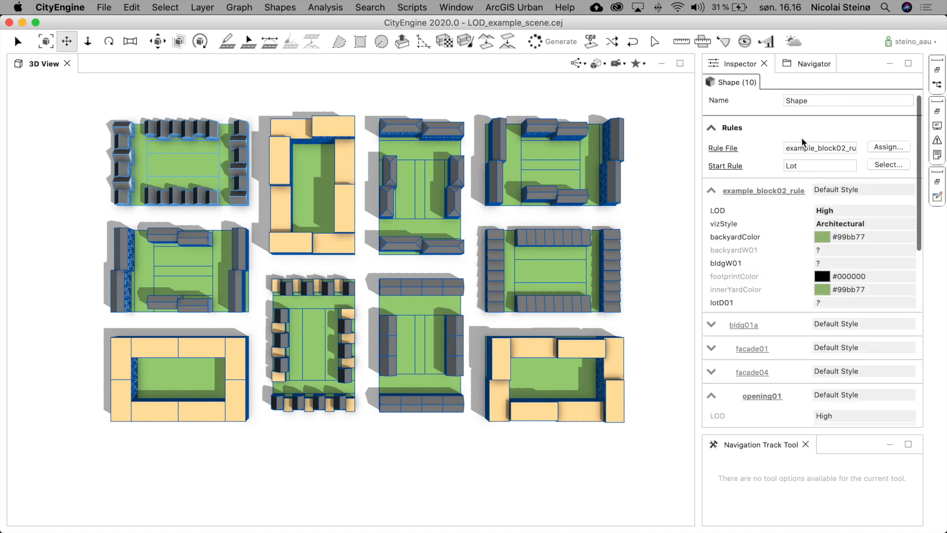
left_click(864, 226)
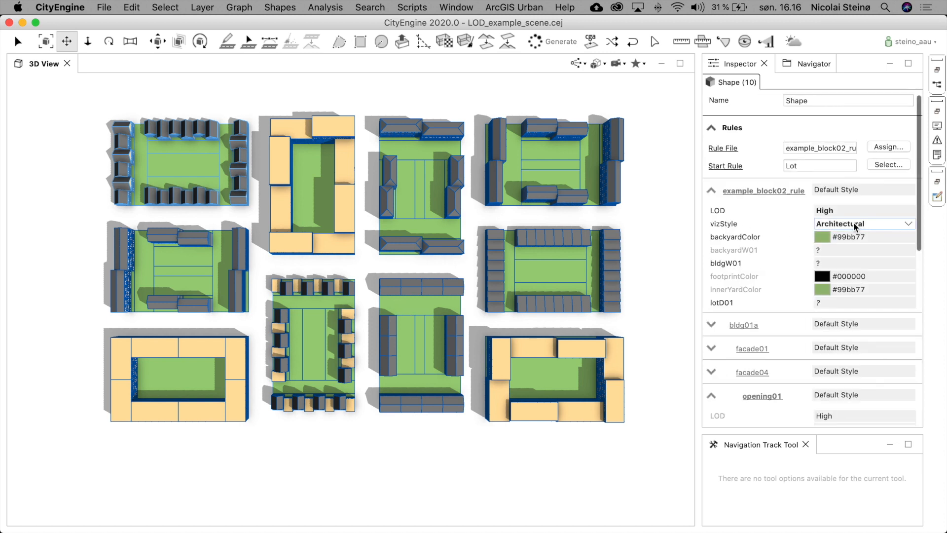
left_click(855, 225)
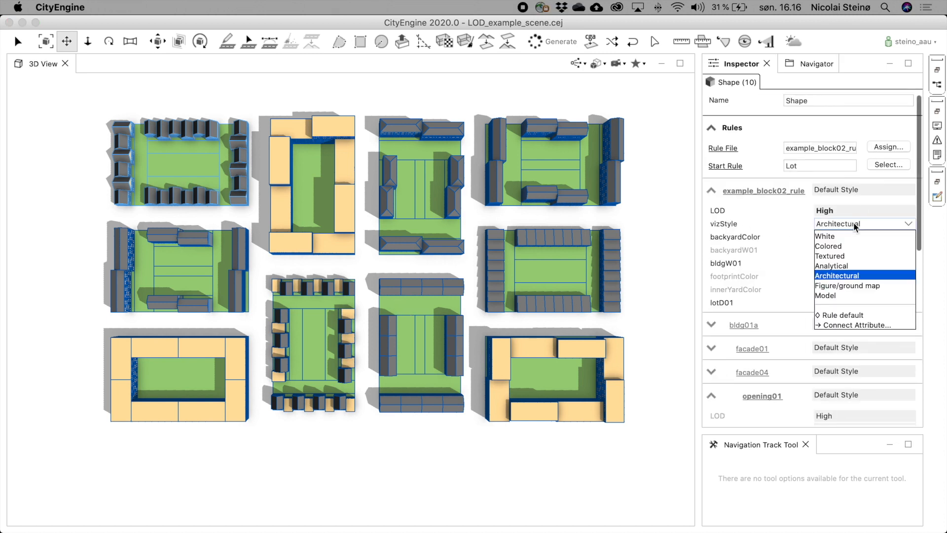
left_click(854, 286)
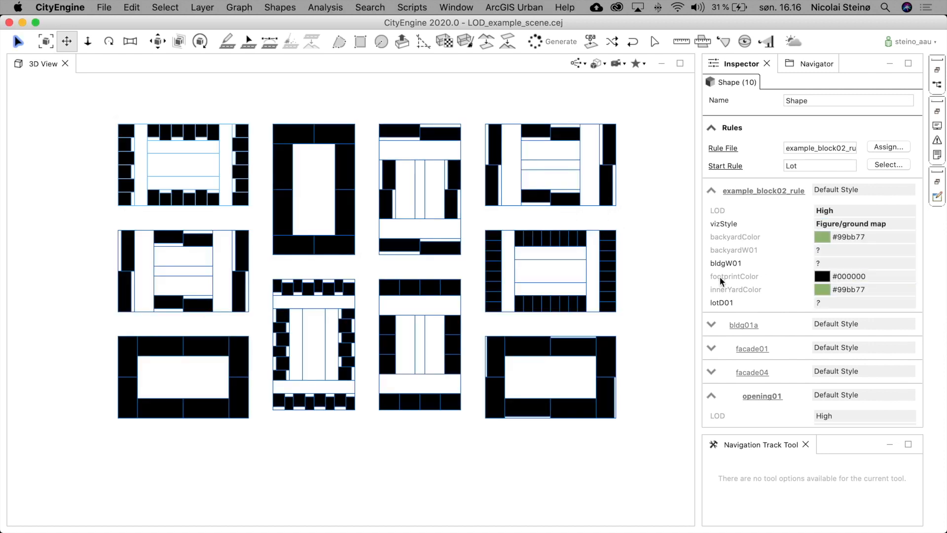
left_click(656, 263)
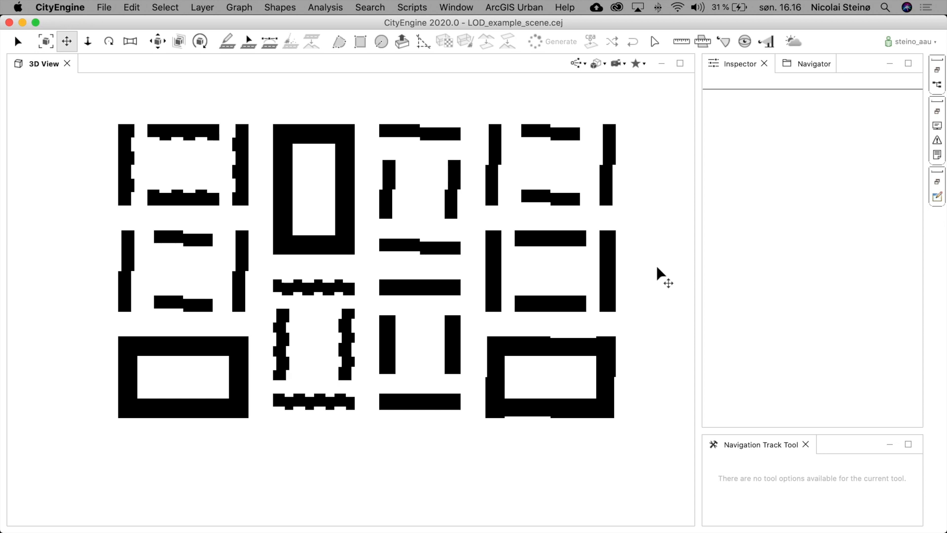
- Select all lots again and set the vizStyle attribute to White, then deselect
mouse_move(513, 340)
left_mouse_down("alt")
mouse_move(486, 317)
mouse_move(469, 123)
mouse_move(370, 214)
mouse_move(518, 340)
mouse_move(511, 288)
mouse_move(523, 382)
mouse_move(522, 359)
mouse_move(508, 350)
left_mouse_up("alt")
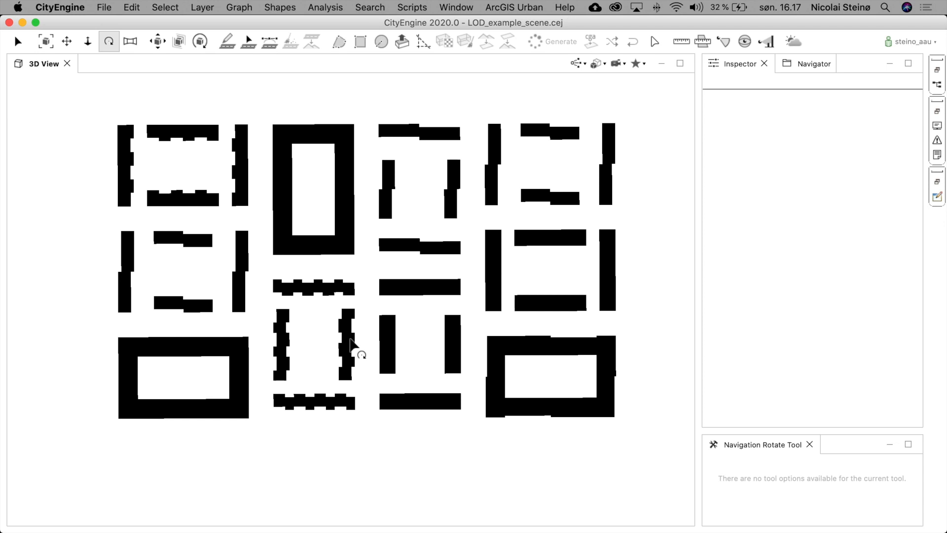
left_click_drag(444, 353, 416, 247)
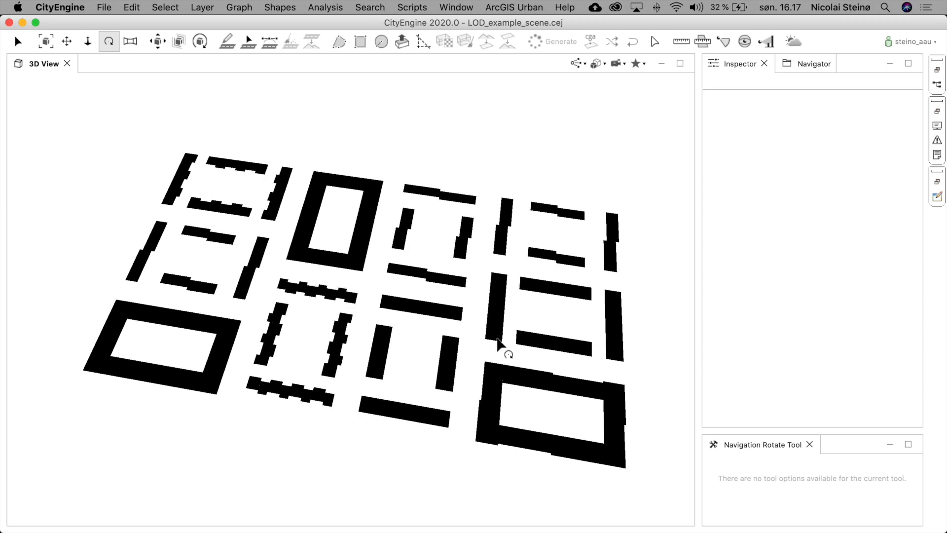
key("super+a")
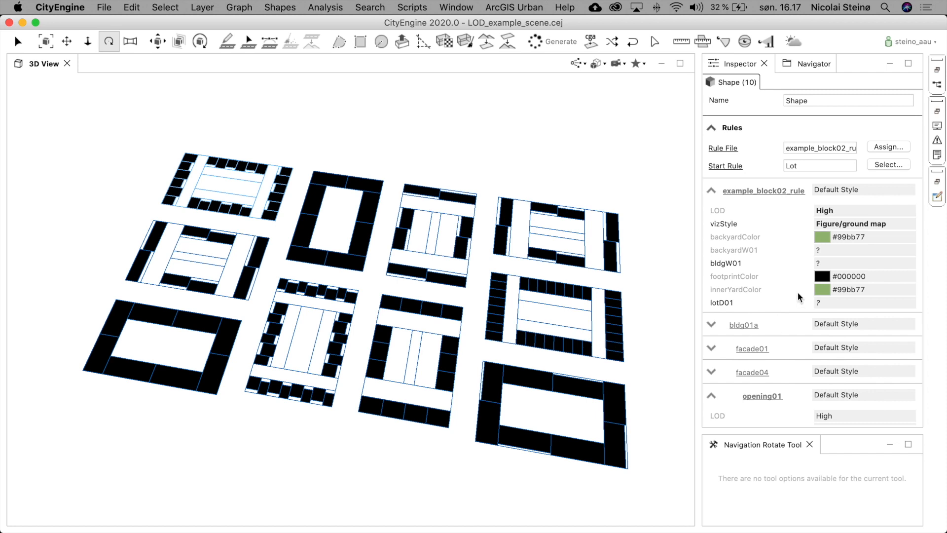
left_click(852, 228)
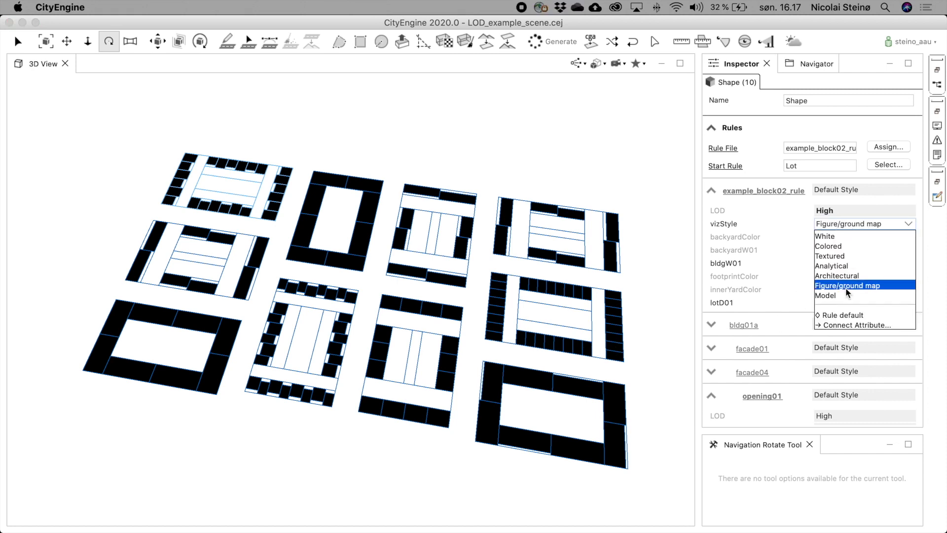
left_click(833, 236)
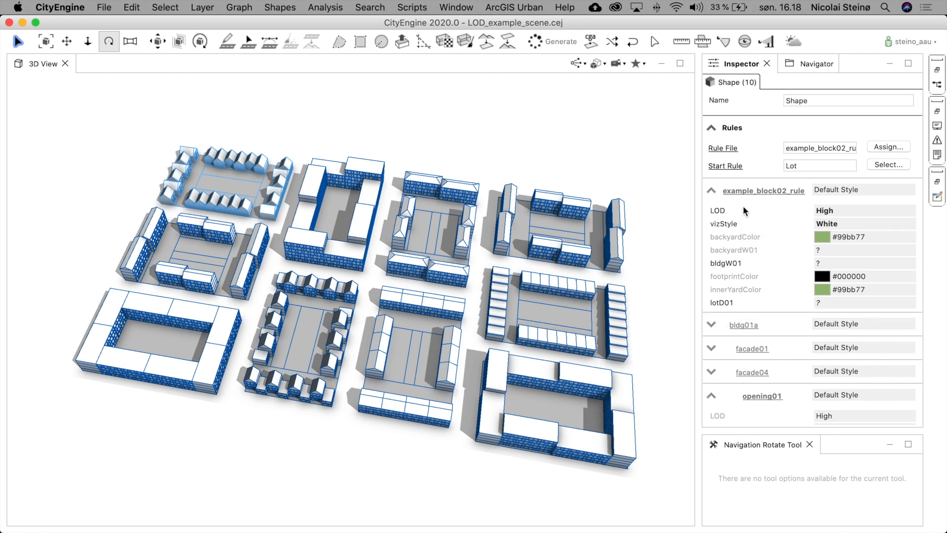
left_click(842, 226)
left_click(466, 351)
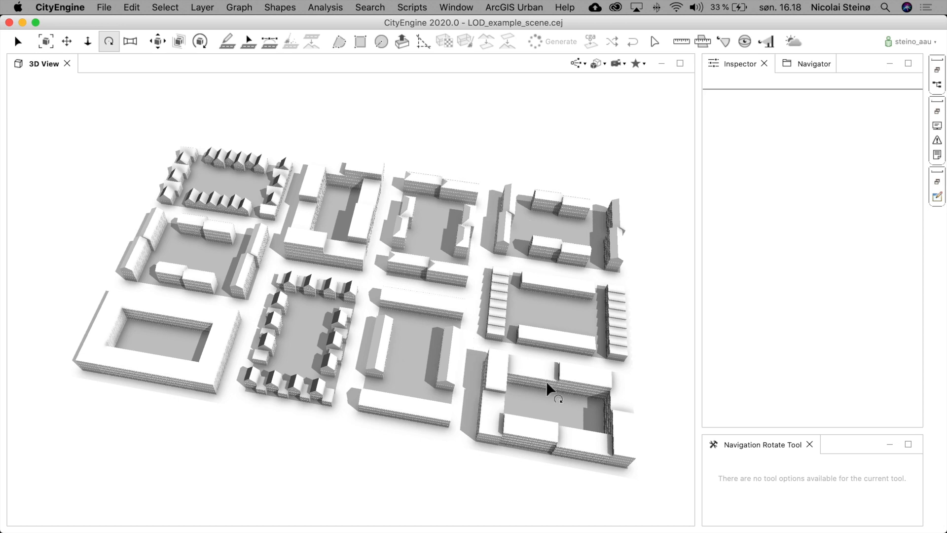
- Select all lots and set the LOD attribute to Medium, then deselect
left_click(298, 335)
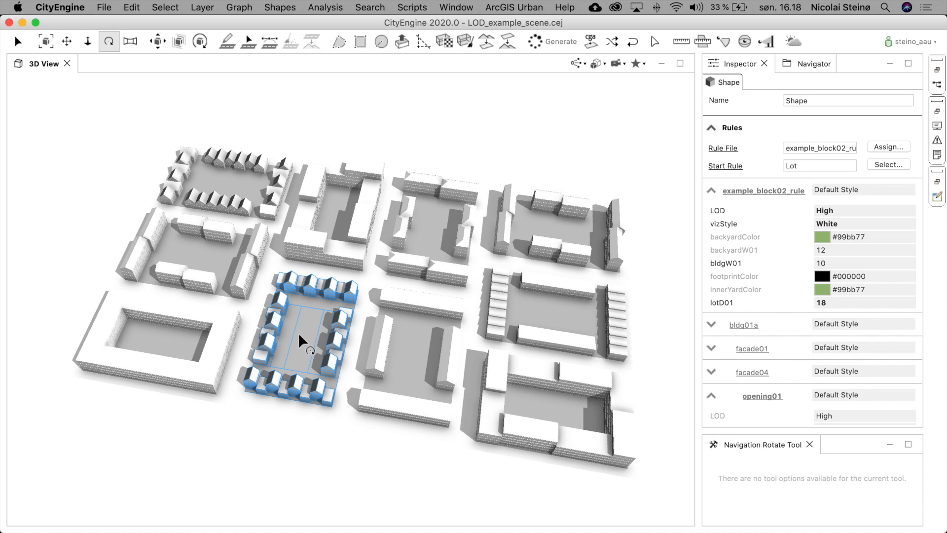
scroll(298, 333, "up", 5)
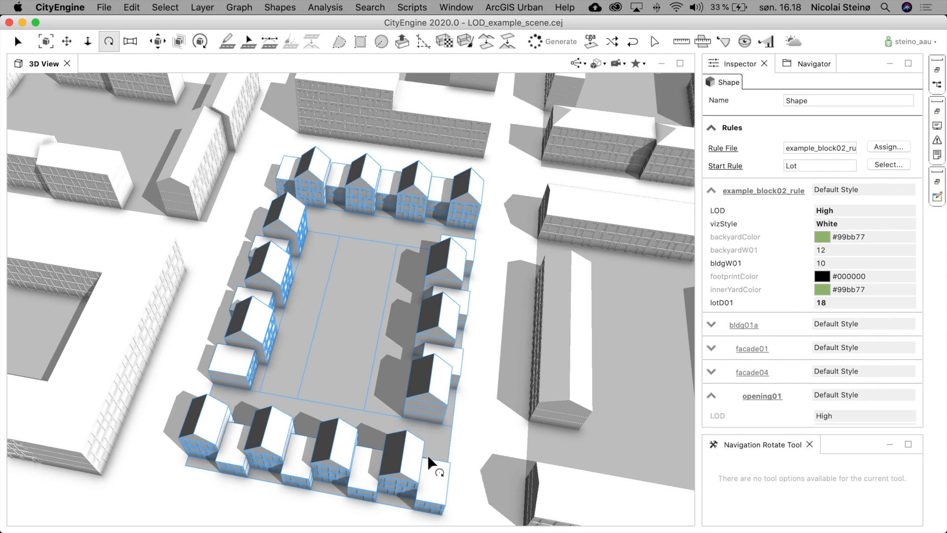
key("super+a")
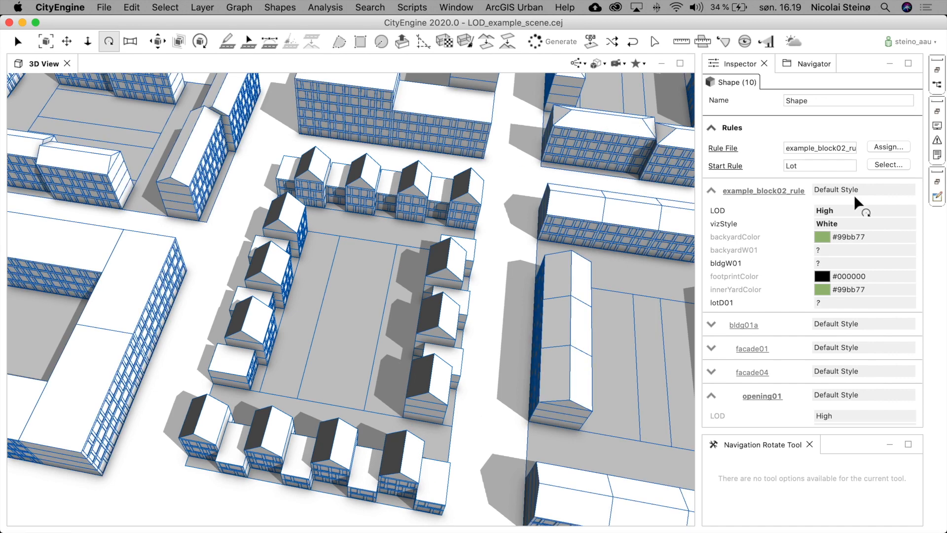
left_click(838, 209)
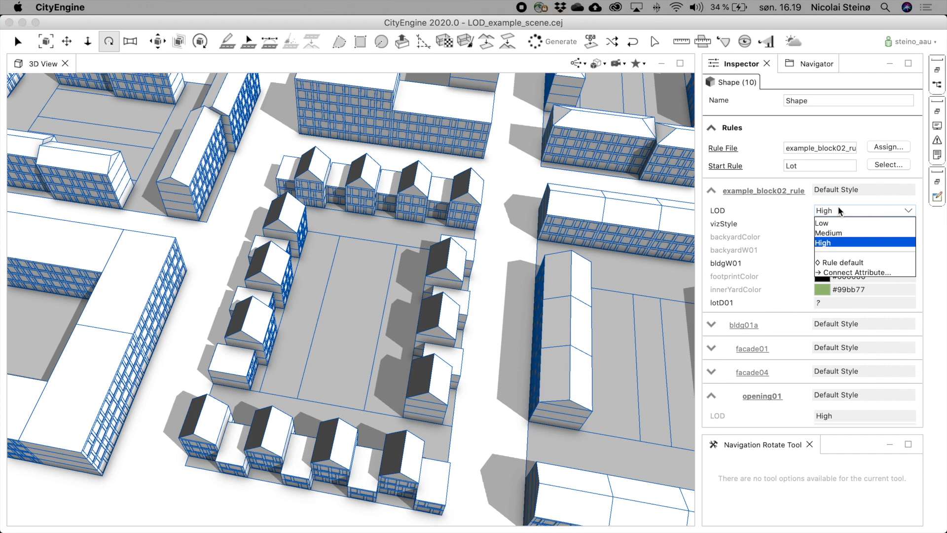
left_click(841, 232)
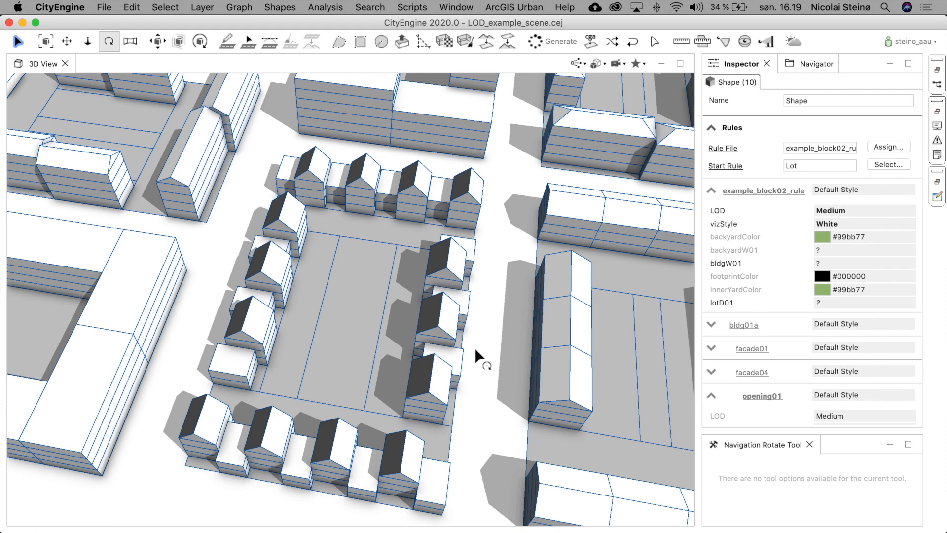
left_click(477, 384)
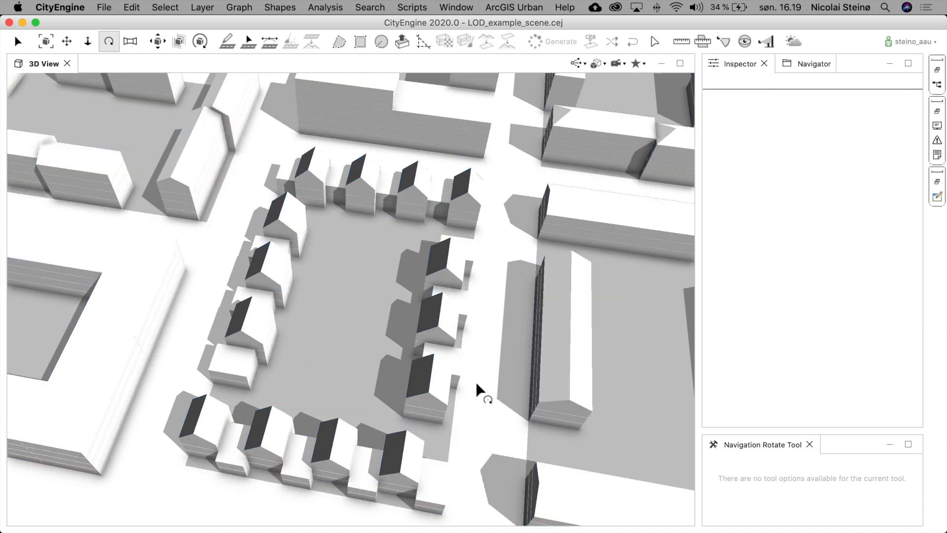
- Select the row-house block lot and set its vizStyle to Architectural and its LOD to High
left_click(449, 354)
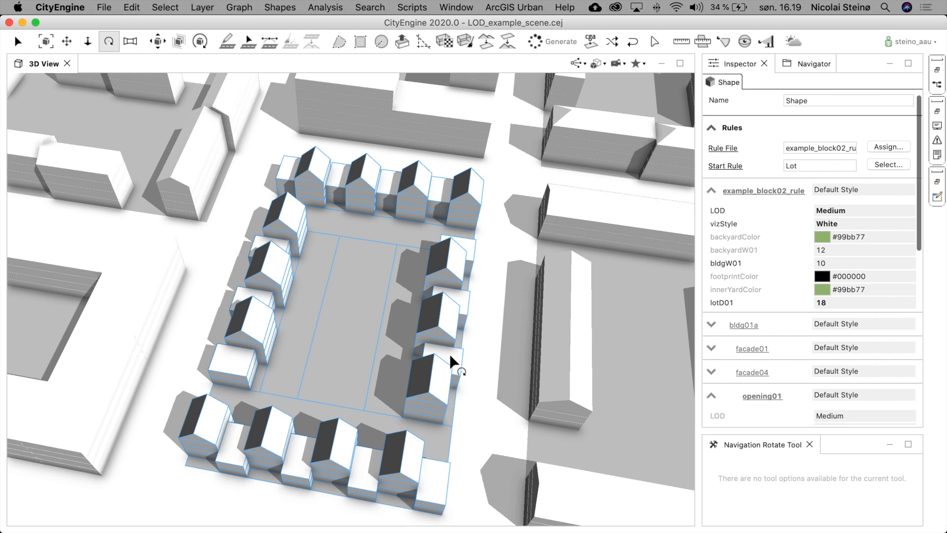
left_click(855, 223)
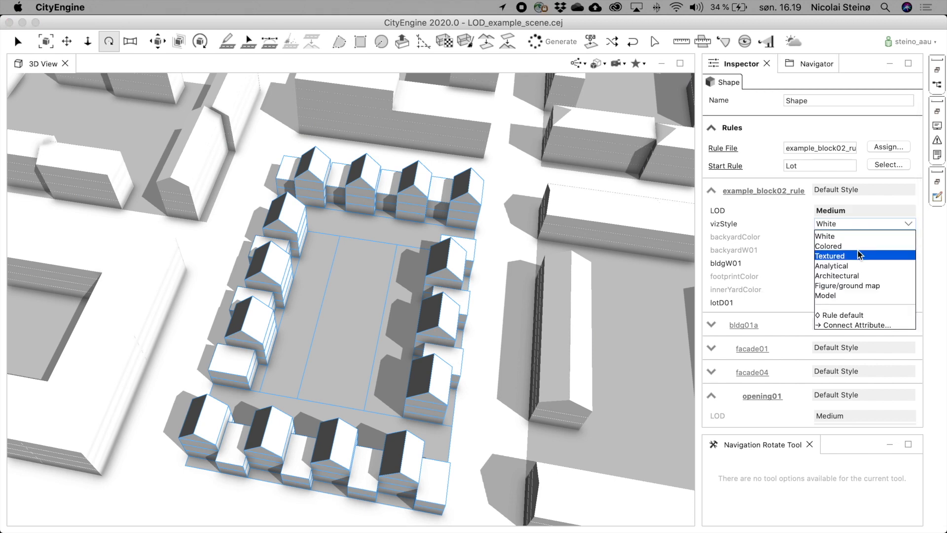
left_click(854, 276)
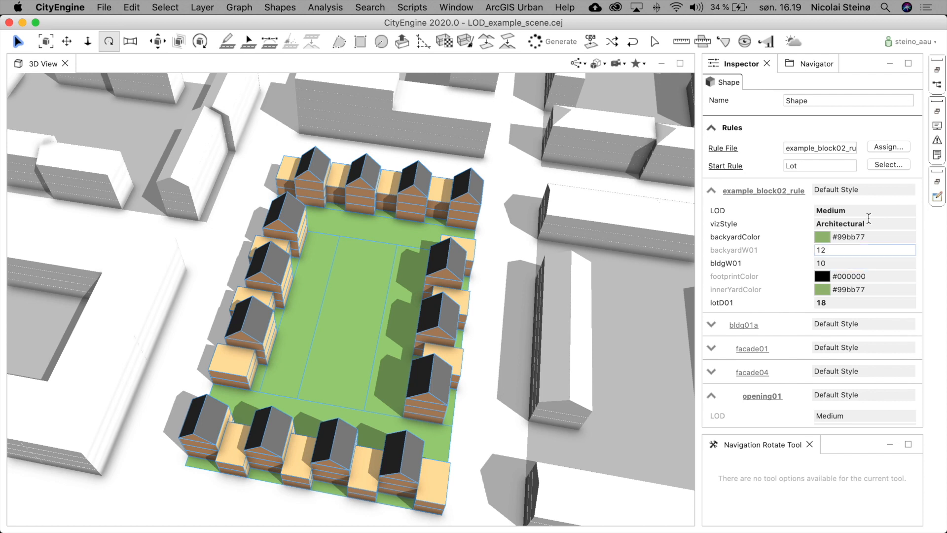
left_click(848, 211)
left_click(845, 241)
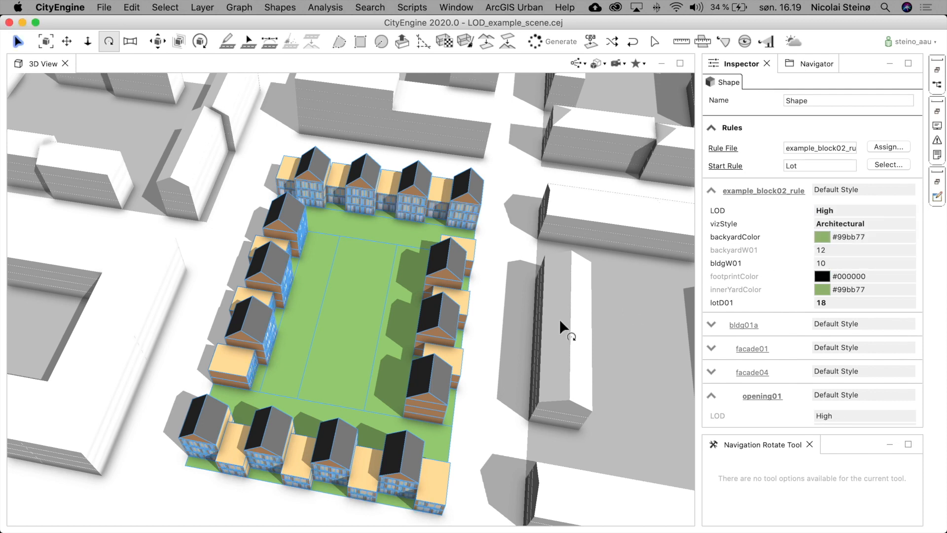
left_click(517, 348)
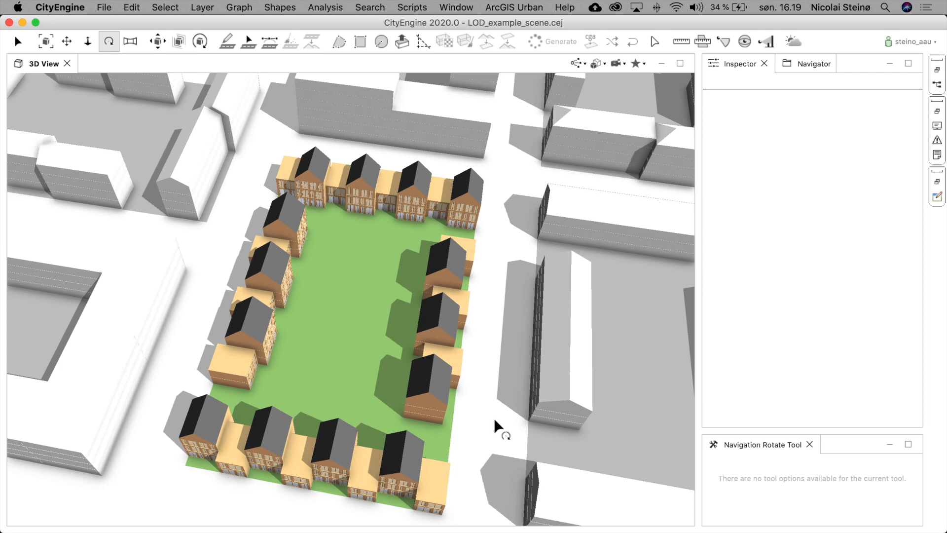
- Orbit and zoom around the row-house block to examine its architectural high-detail buildings against the white surroundings
left_click(415, 418)
left_click_drag(468, 425, 429, 309)
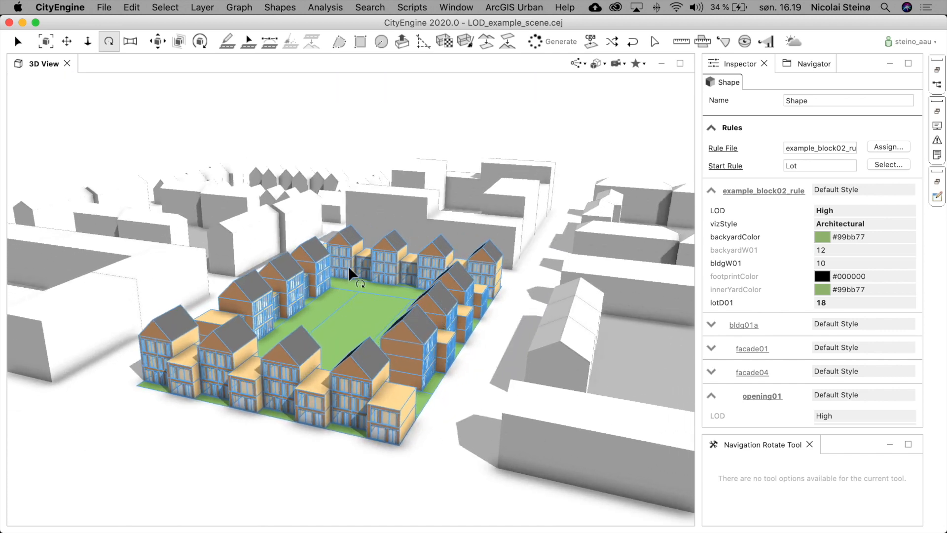
scroll(345, 267, "up", 3)
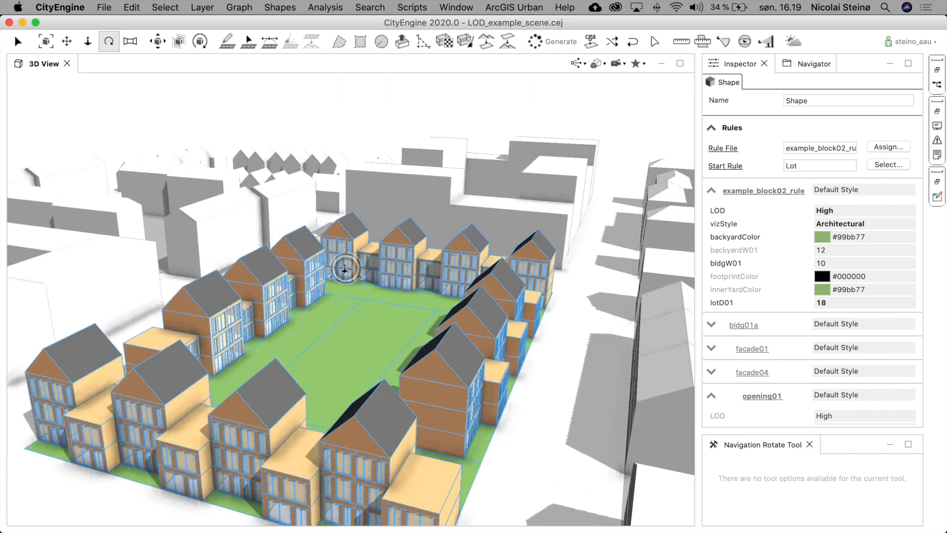
left_click(546, 378)
mouse_move(529, 392)
left_mouse_down()
mouse_move(533, 368)
mouse_move(528, 374)
left_mouse_up()
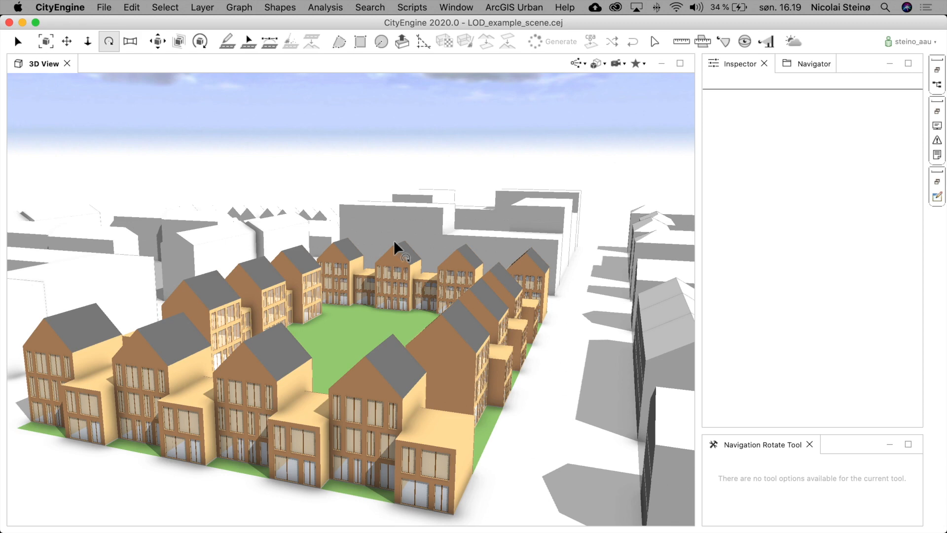
scroll(490, 275, "down", 5)
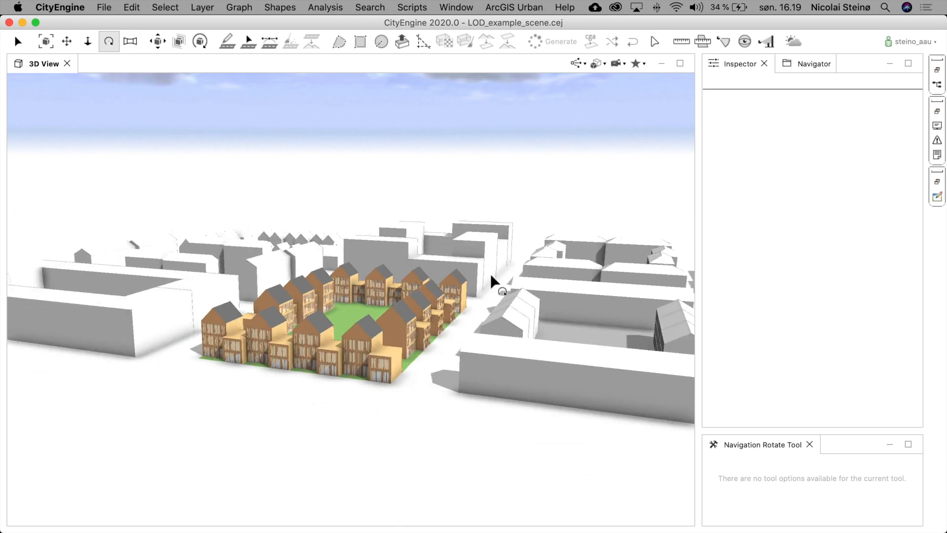
left_click_drag(463, 285, 345, 296)
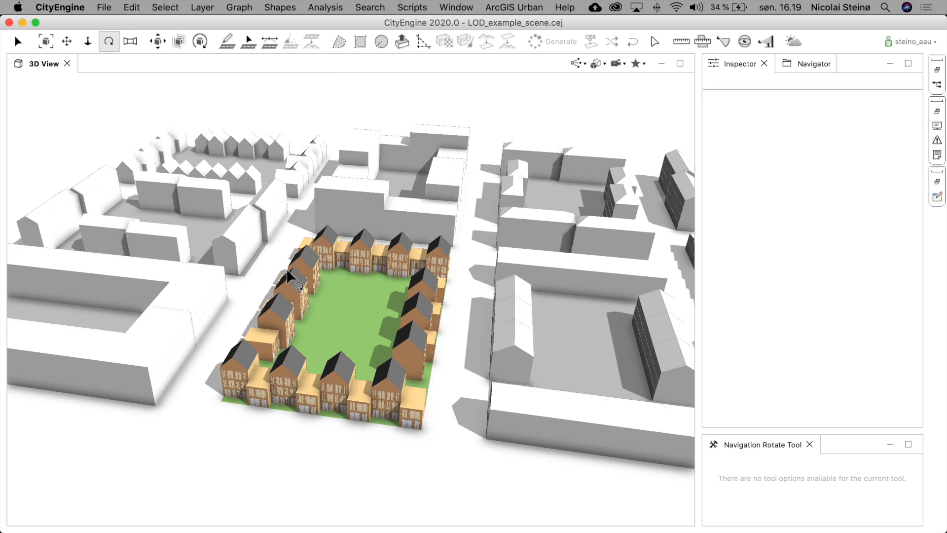
- Select the four white-styled block lots and set their LOD attribute to High, then deselect them
left_click(183, 320)
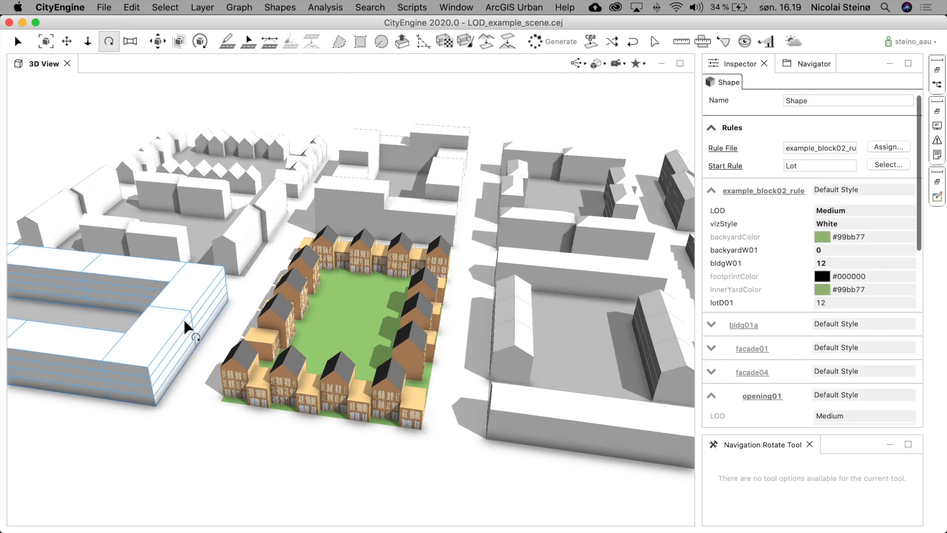
left_click(235, 255, "shift")
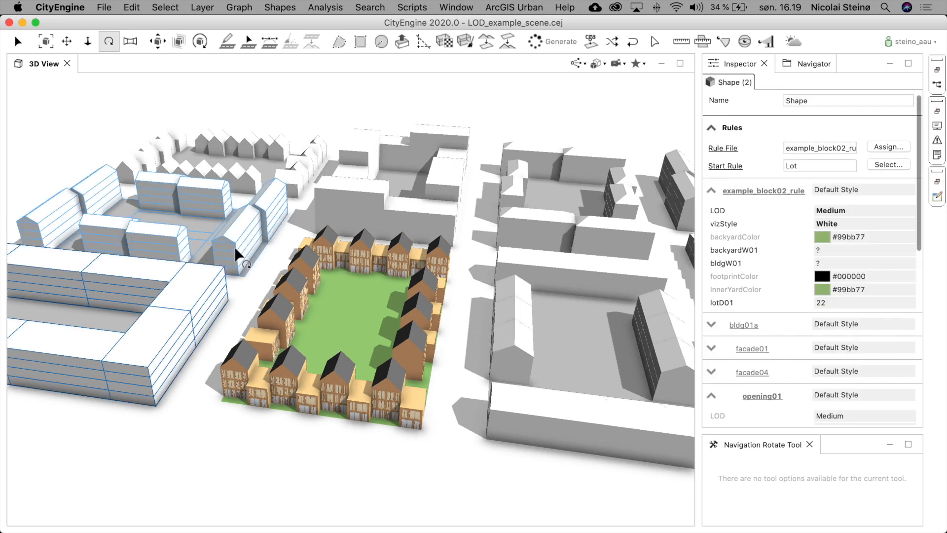
left_click(372, 212, "shift")
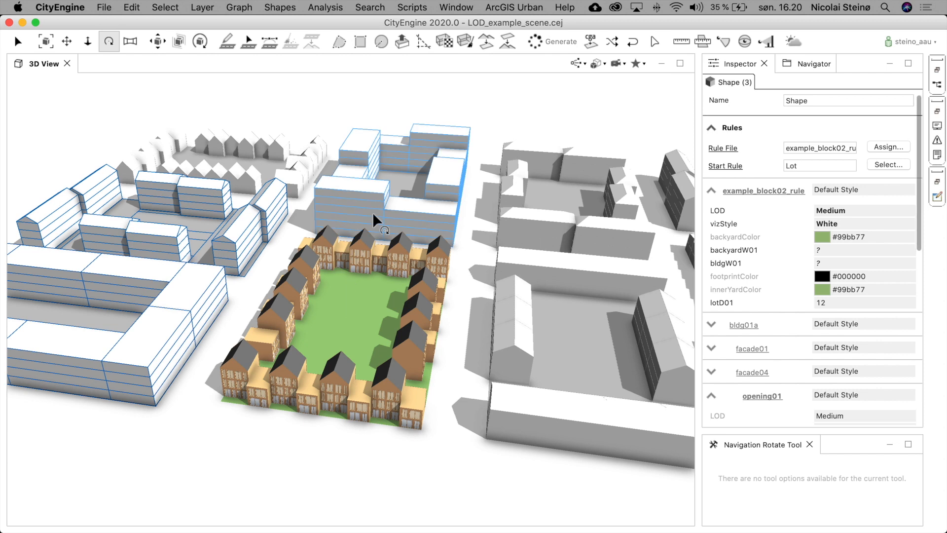
left_click(510, 311, "shift")
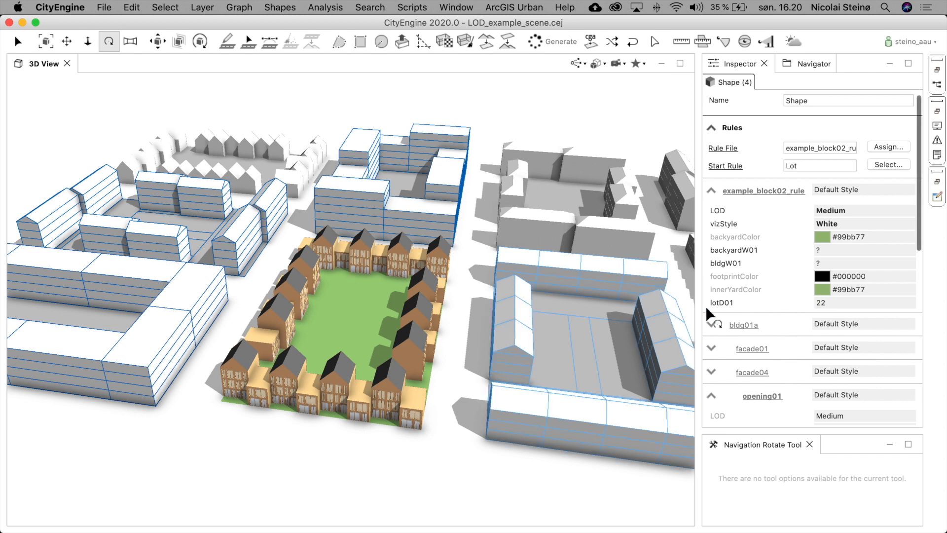
left_click(848, 210)
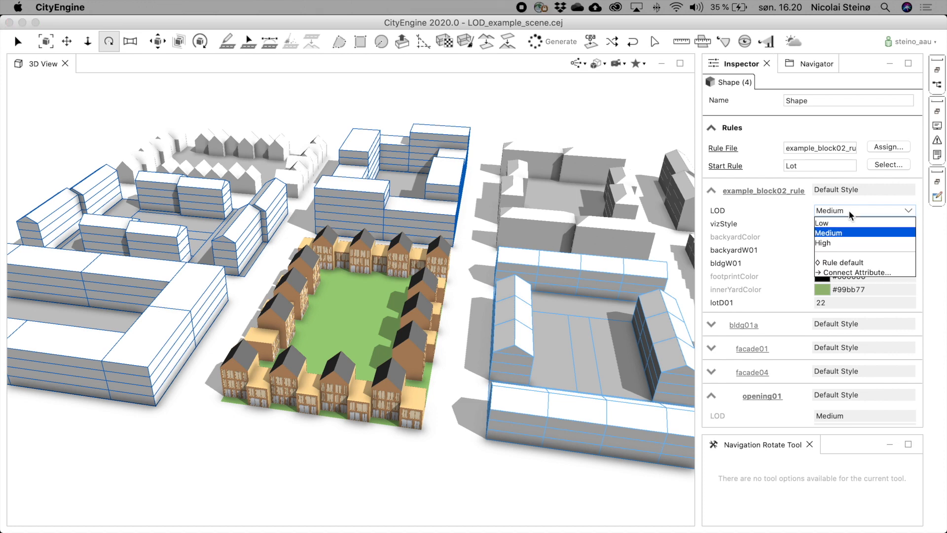
left_click(836, 243)
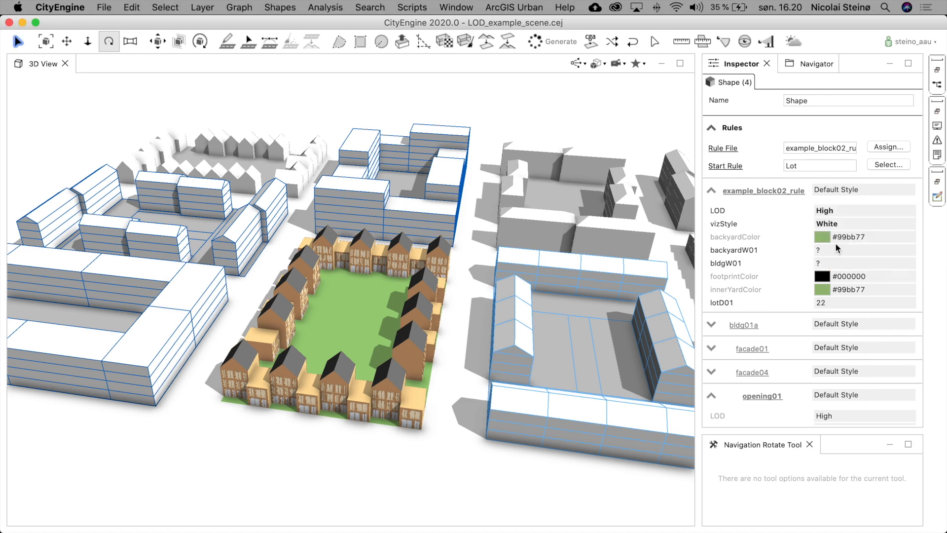
left_click(453, 339)
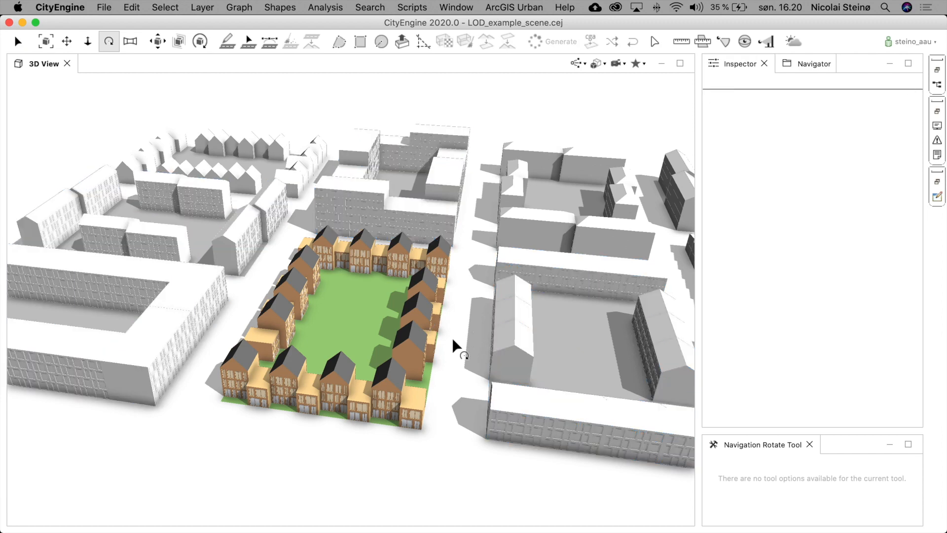
- Orbit and zoom around the row-house block and neighbouring streets to examine the building details
left_click_drag(314, 365, 291, 288)
scroll(232, 325, "up", 10)
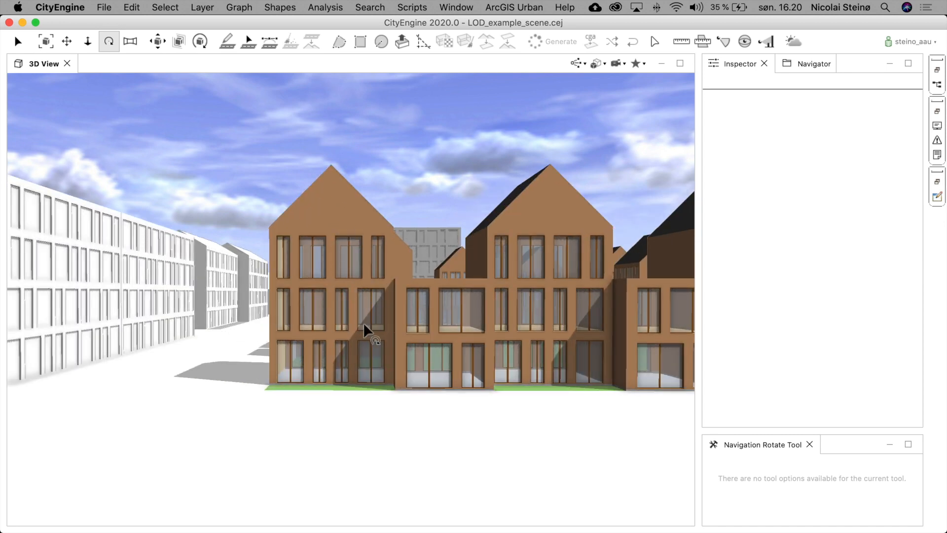
left_click_drag(314, 317, 234, 321)
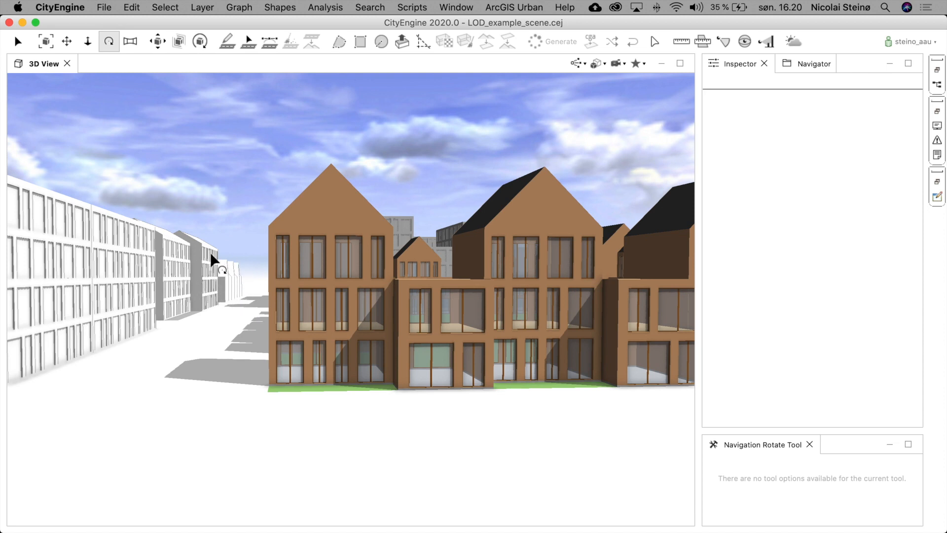
mouse_move(316, 273)
left_mouse_down()
mouse_move(345, 288)
mouse_move(391, 377)
mouse_move(451, 350)
mouse_move(451, 385)
left_mouse_up()
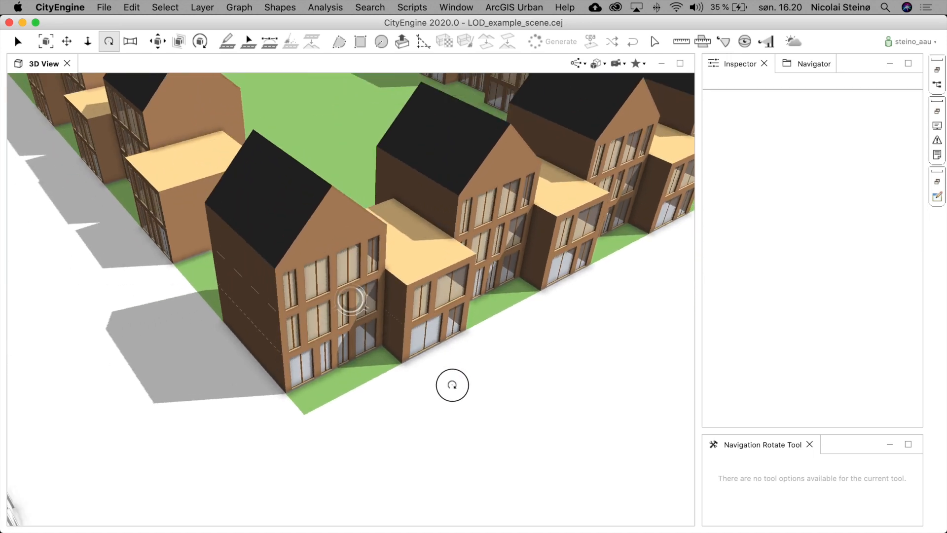
scroll(413, 245, "down", 5)
scroll(414, 245, "down", 3)
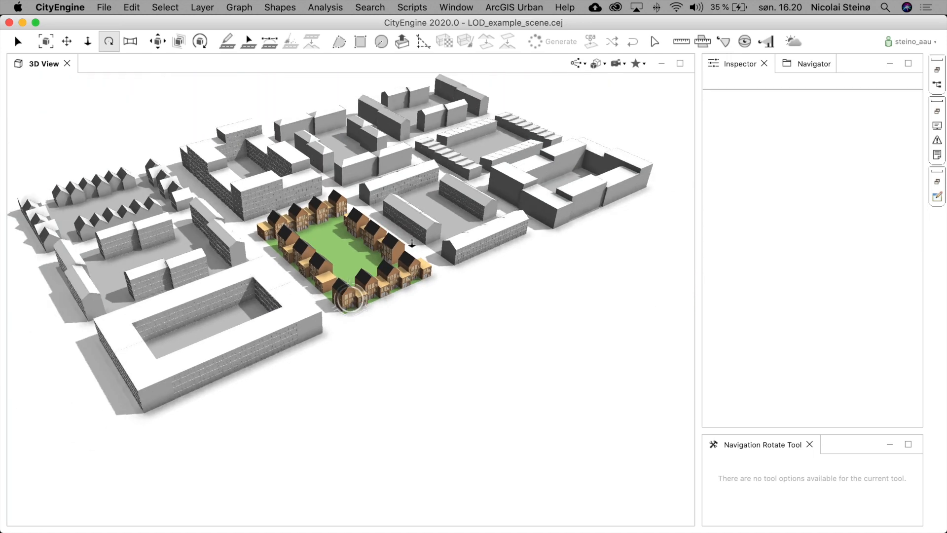
scroll(344, 163, "up", 8)
scroll(343, 163, "up", 3)
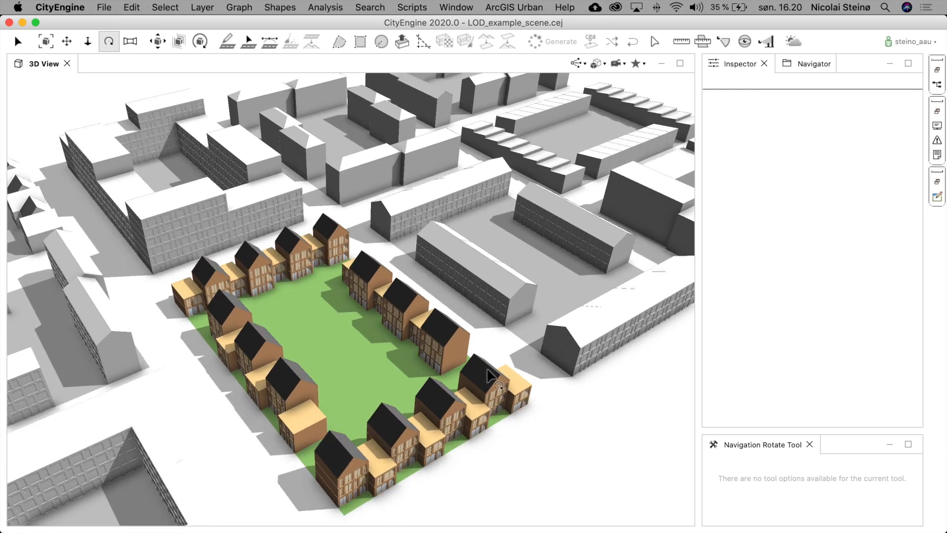
left_click_drag(480, 379, 453, 382)
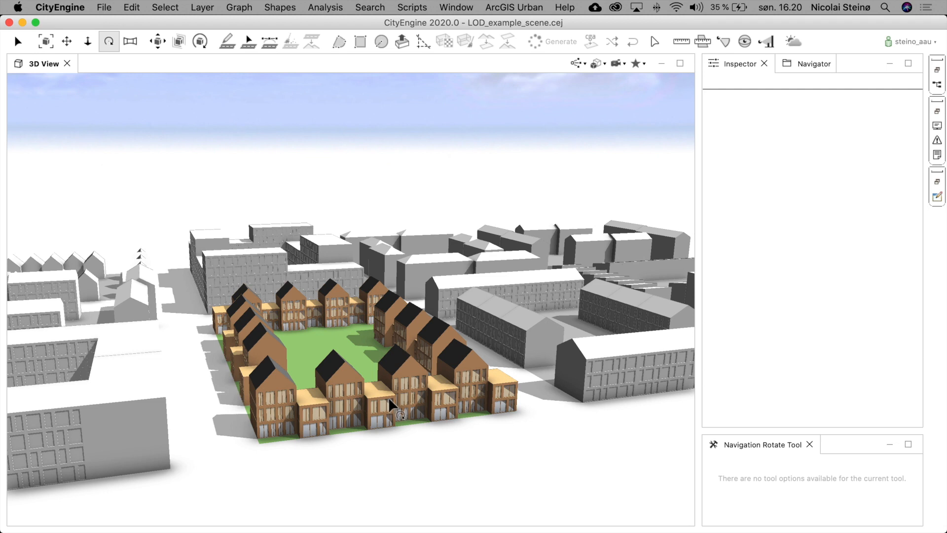
- Select the courtyard apartment block lot, frame it in the view, and set its LOD to Low
left_click(414, 266)
key("f")
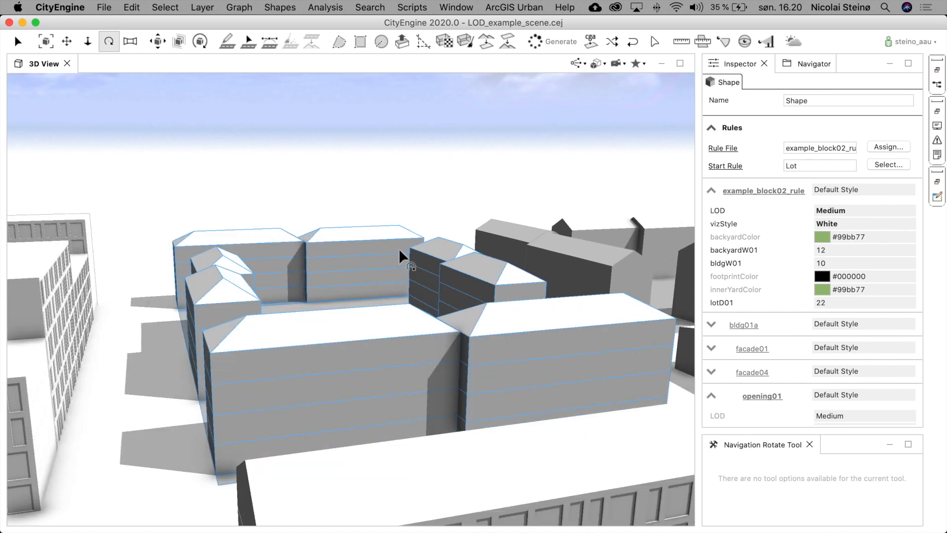
left_click_drag(385, 257, 421, 283)
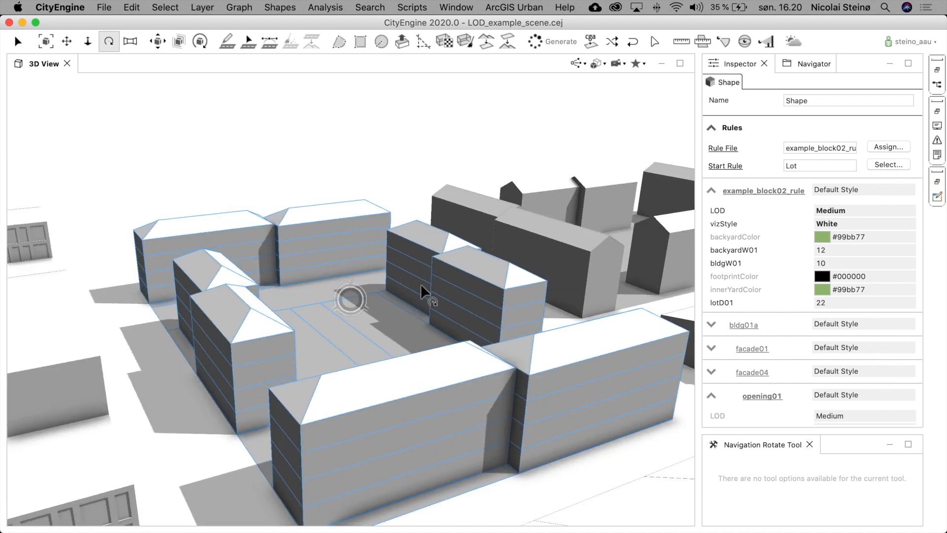
left_click(830, 212)
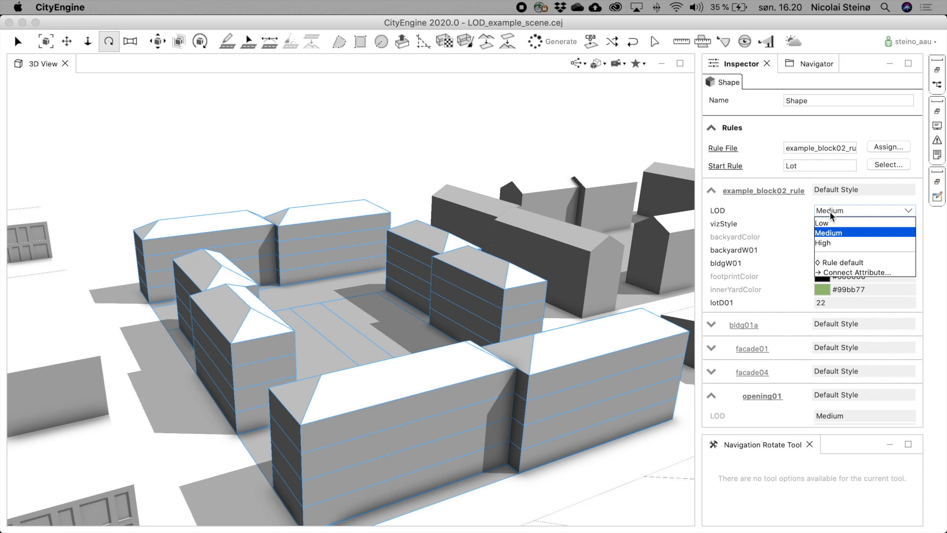
left_click(830, 223)
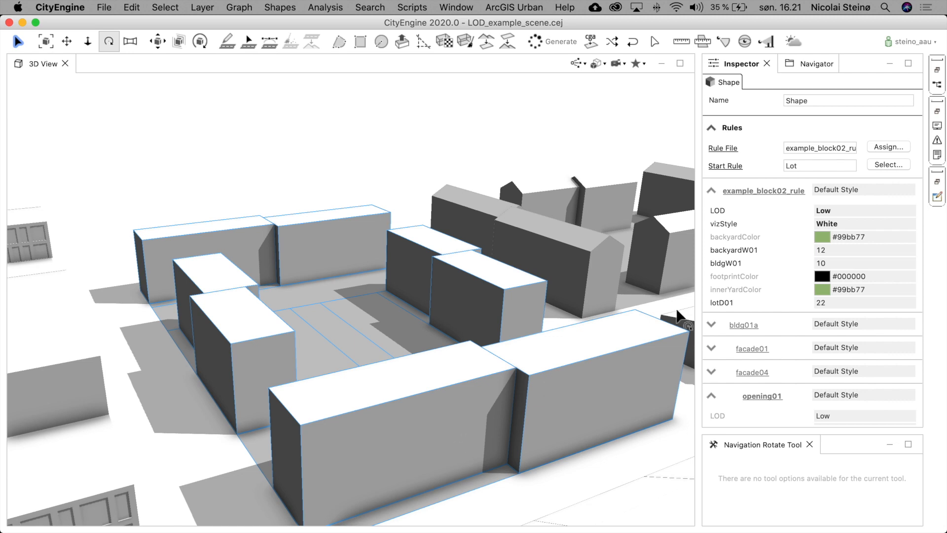
- Set the apartment block lot's LOD back to Medium, then deselect it
left_click(844, 210)
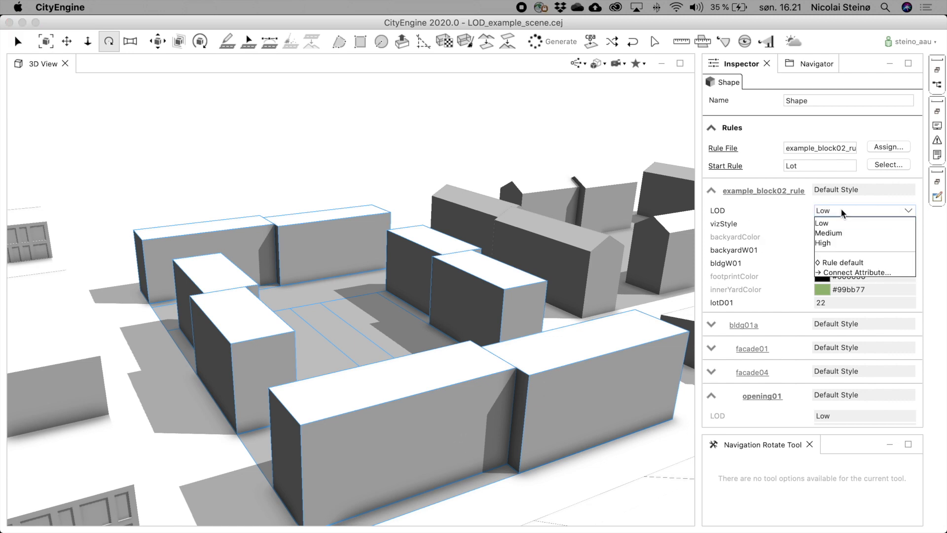
left_click(842, 233)
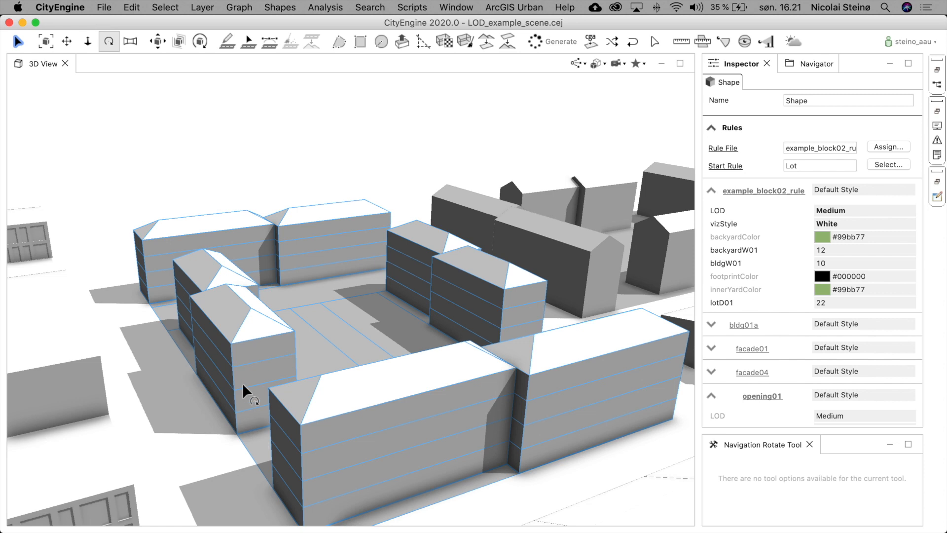
left_click(214, 152)
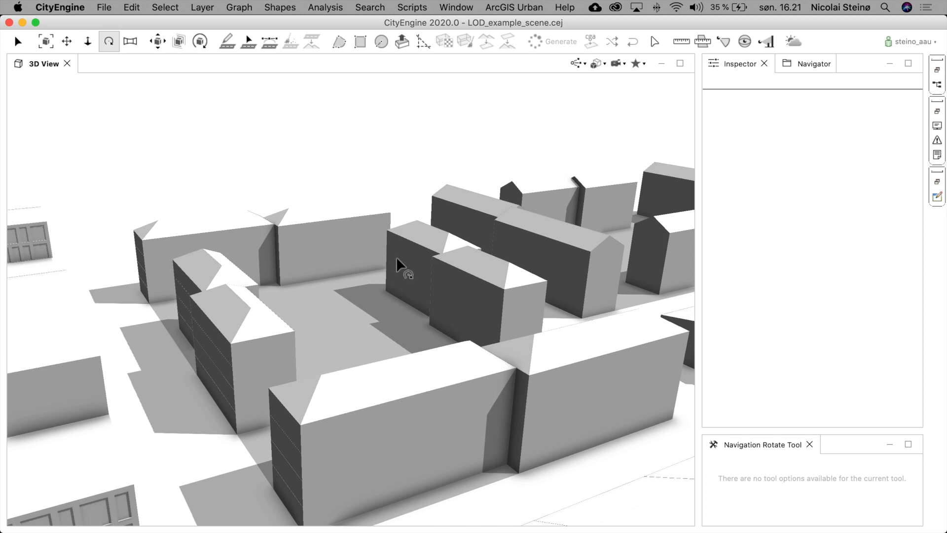
- Reselect the courtyard apartment block lot and set its LOD to High
left_click(402, 363)
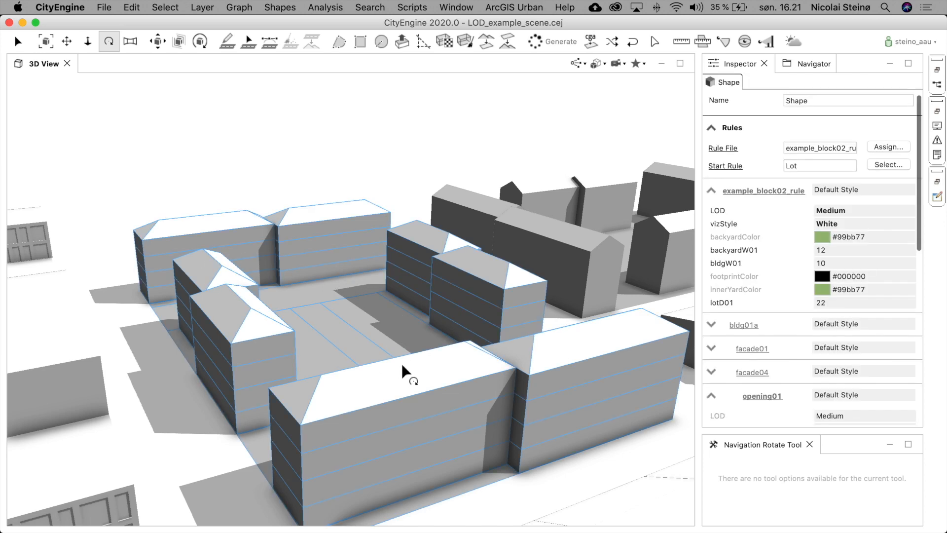
left_click(838, 223)
left_click(820, 208)
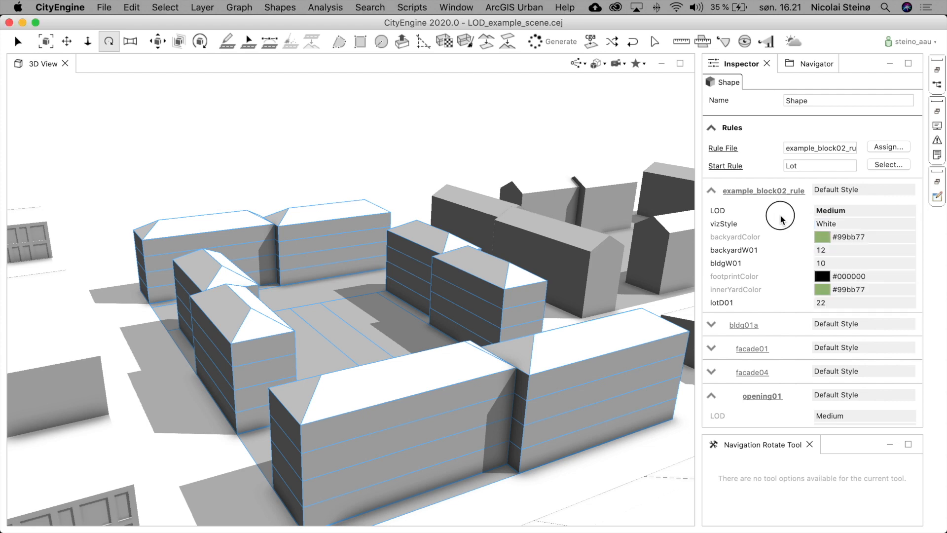
left_click(838, 210)
left_click(822, 243)
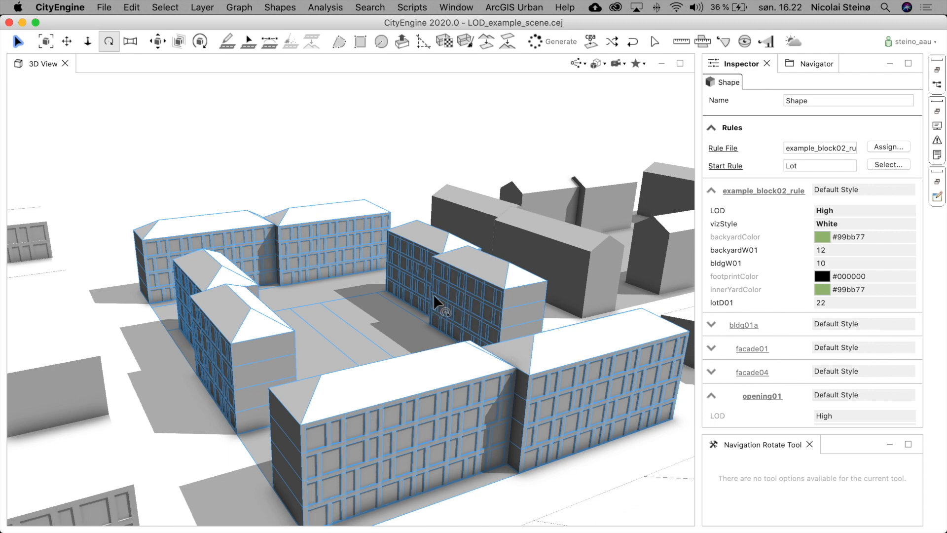
- Set the apartment block lot's LOD to Medium
scroll(407, 429, "up", 10)
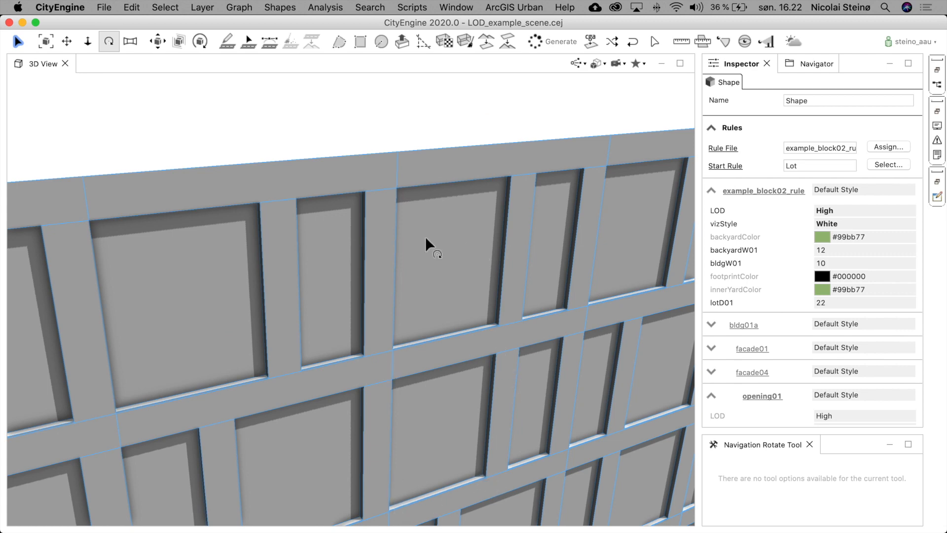
scroll(464, 380, "down", 10)
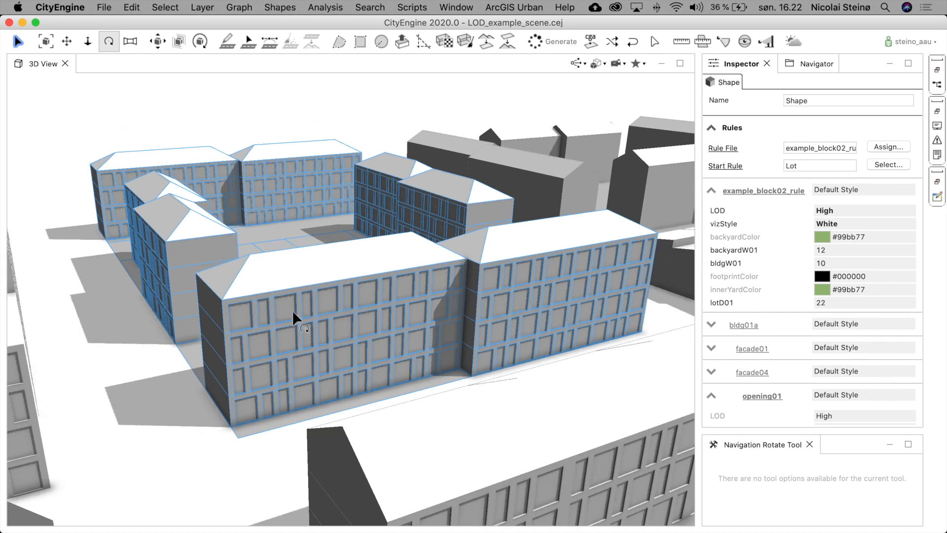
left_click(837, 210)
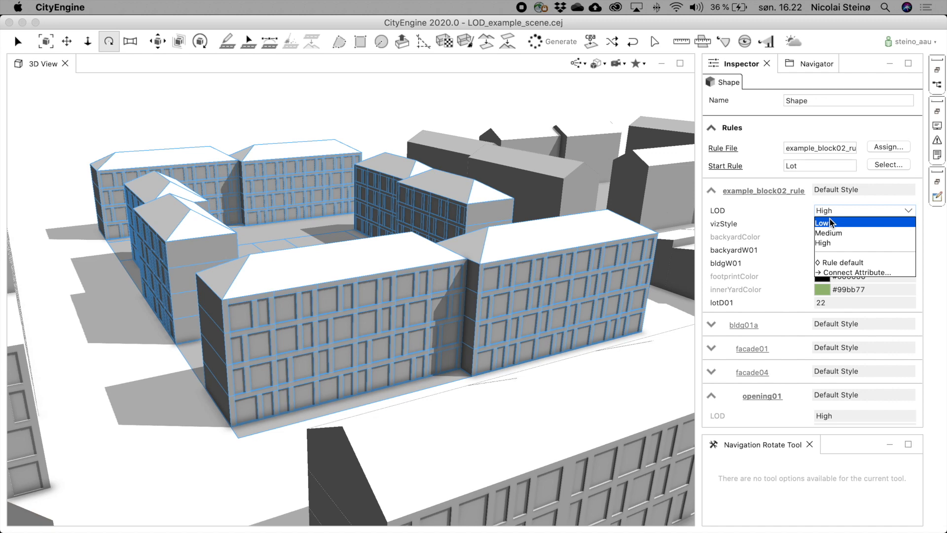
left_click(837, 233)
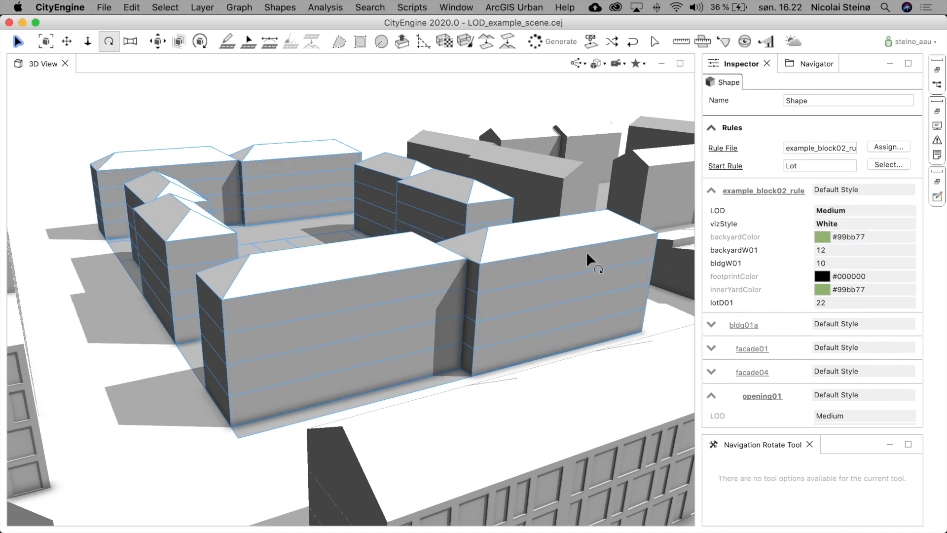
- Zoom out and orbit around the scene to compare the row houses with the surrounding buildings, then deselect
scroll(587, 252, "down", 5)
scroll(575, 255, "down", 3)
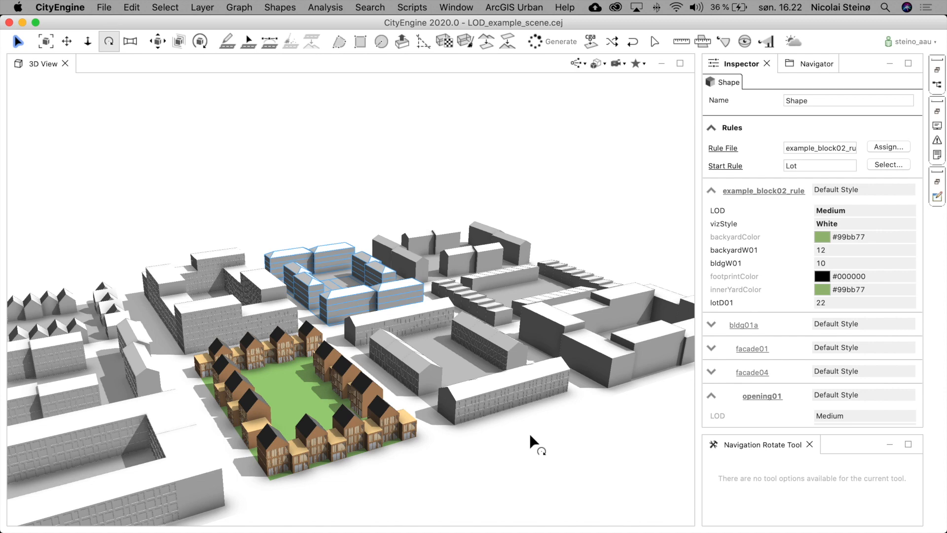
scroll(543, 433, "down", 3)
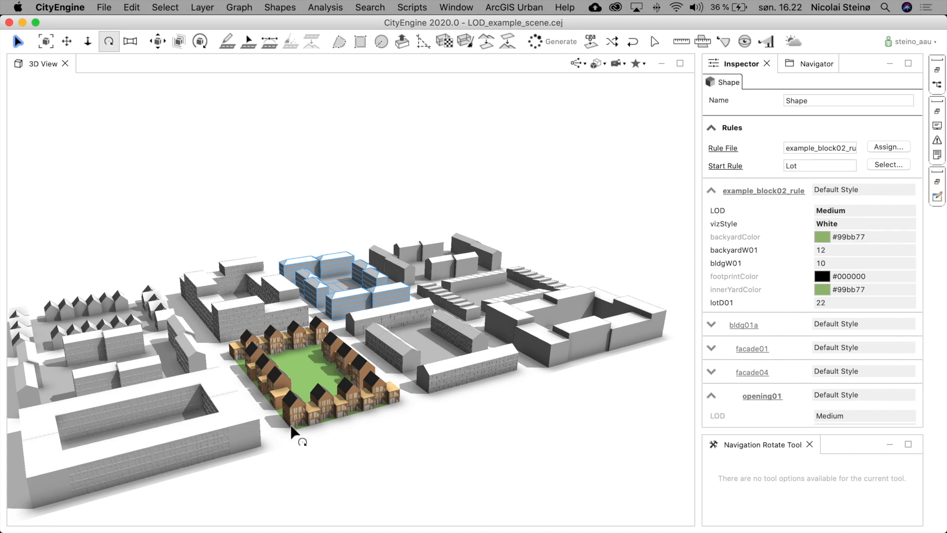
scroll(291, 405, "up", 5)
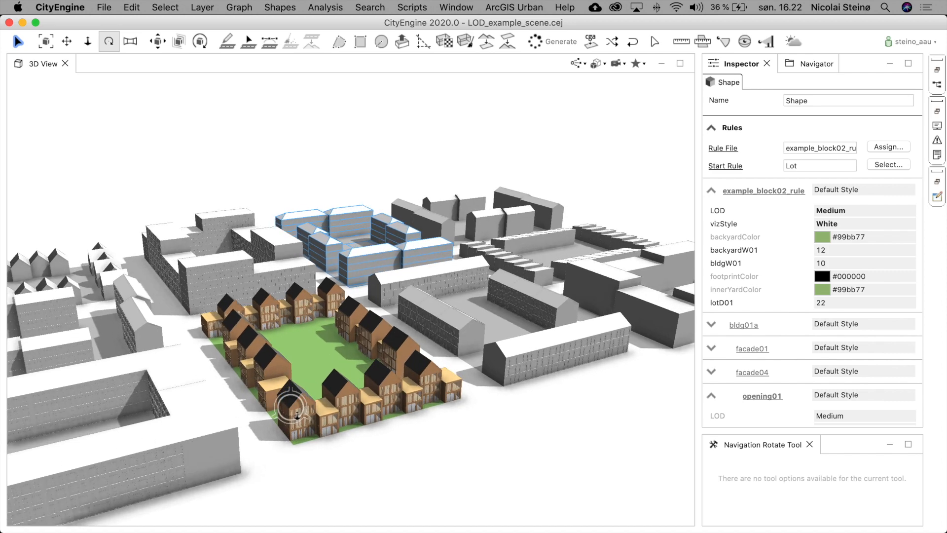
scroll(324, 417, "up", 4)
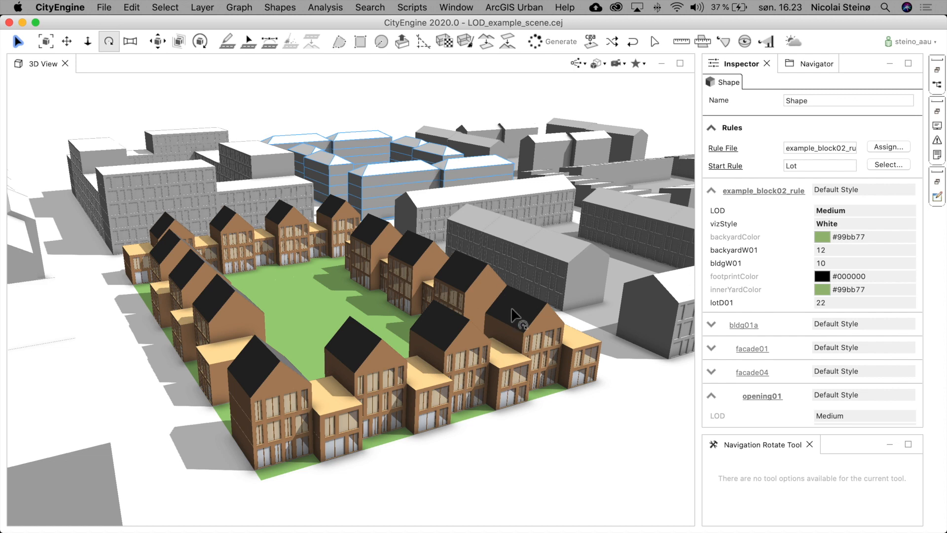
left_click_drag(515, 316, 361, 266)
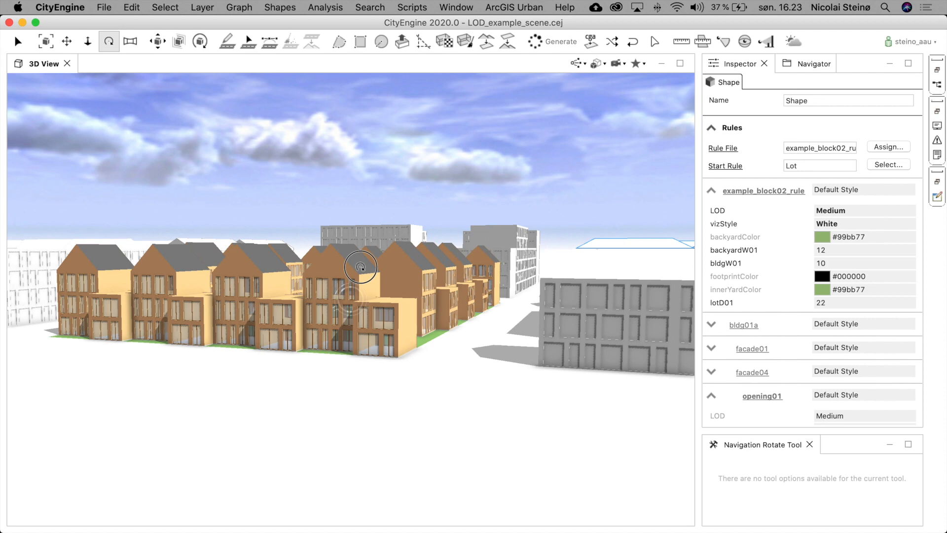
scroll(455, 321, "up", 5)
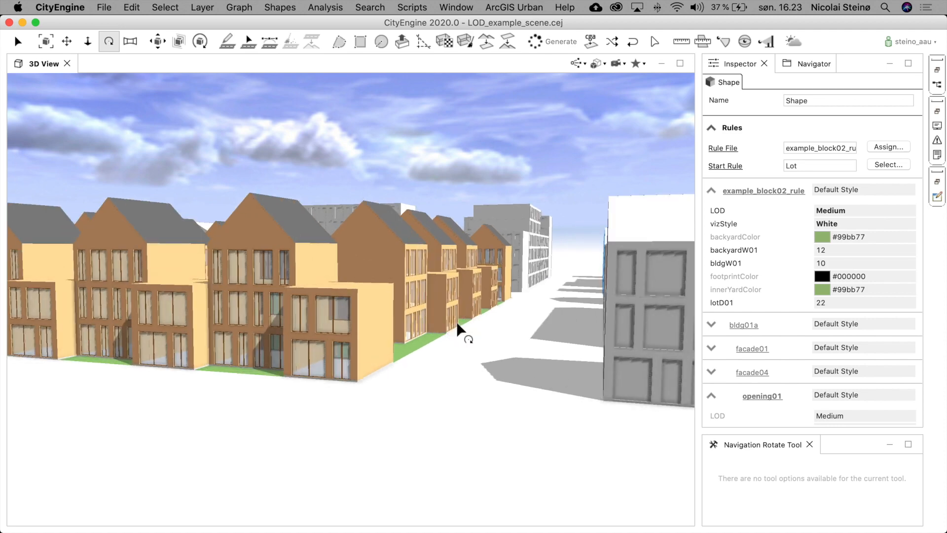
left_click_drag(418, 323, 497, 310)
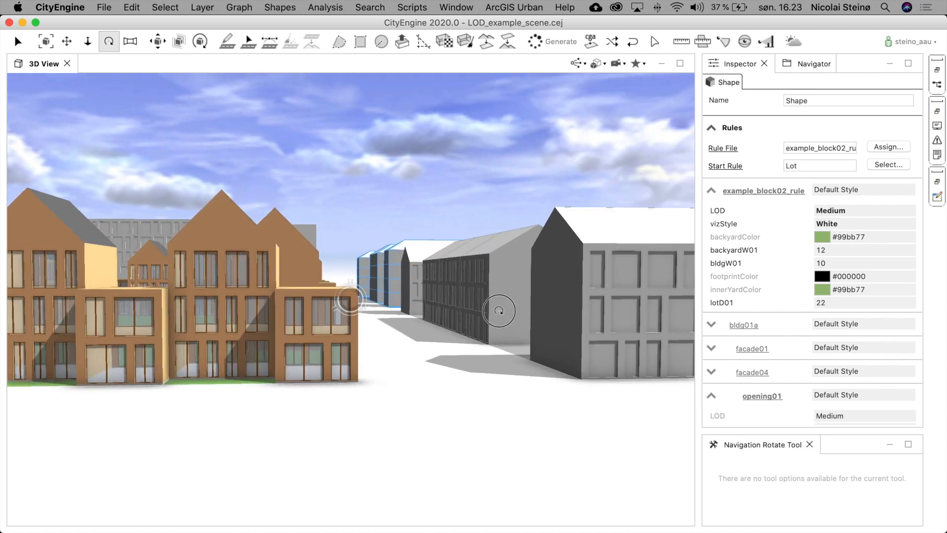
left_click(471, 217)
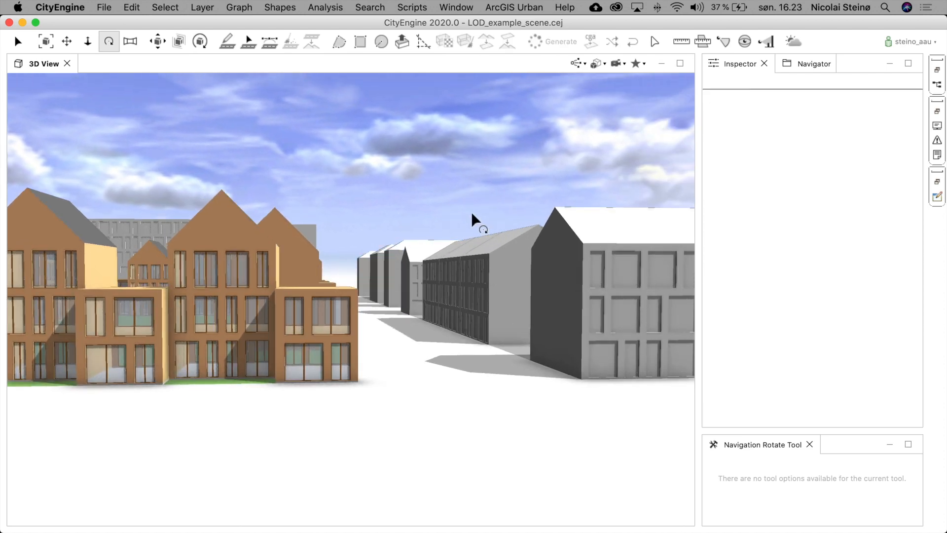
- Orbit, pan and zoom around the row house block to examine its facades up close
left_click_drag(349, 299, 378, 400)
scroll(475, 370, "down", 5)
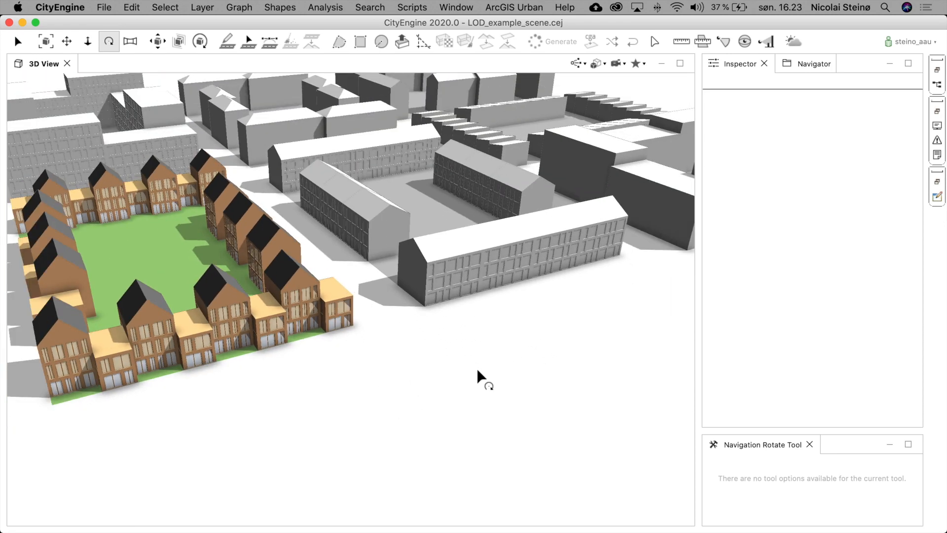
left_click_drag(484, 298, 336, 280)
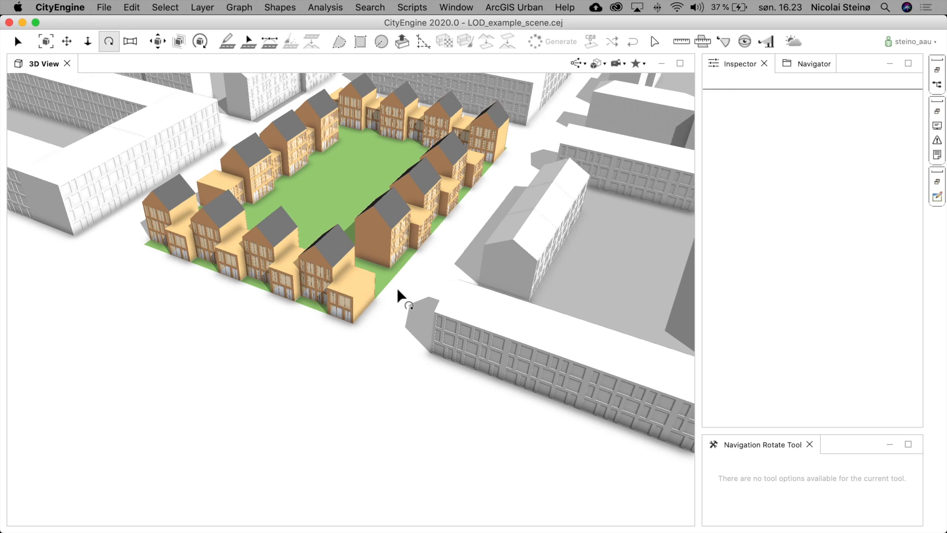
key("z")
left_click_drag(384, 153, 360, 236)
scroll(399, 227, "down", 3)
scroll(399, 227, "down", 2)
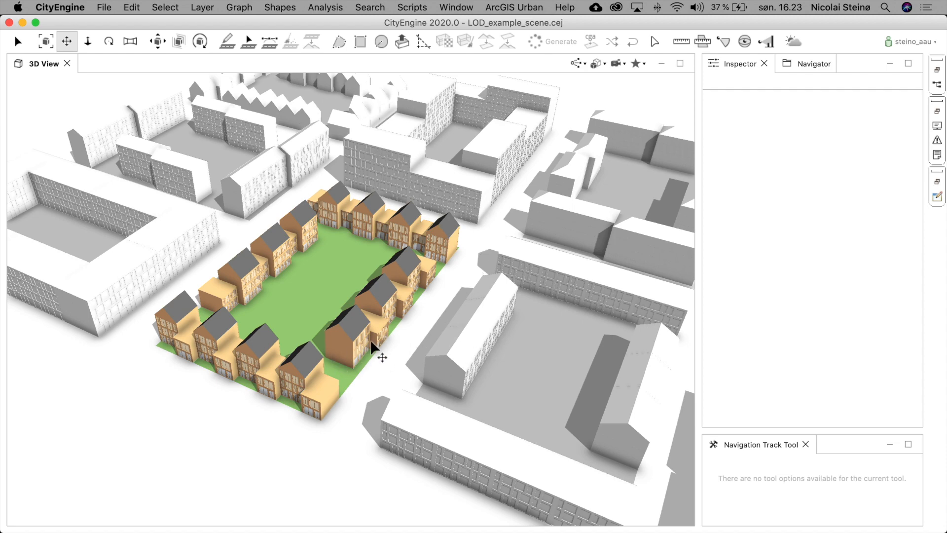
scroll(373, 344, "up", 10)
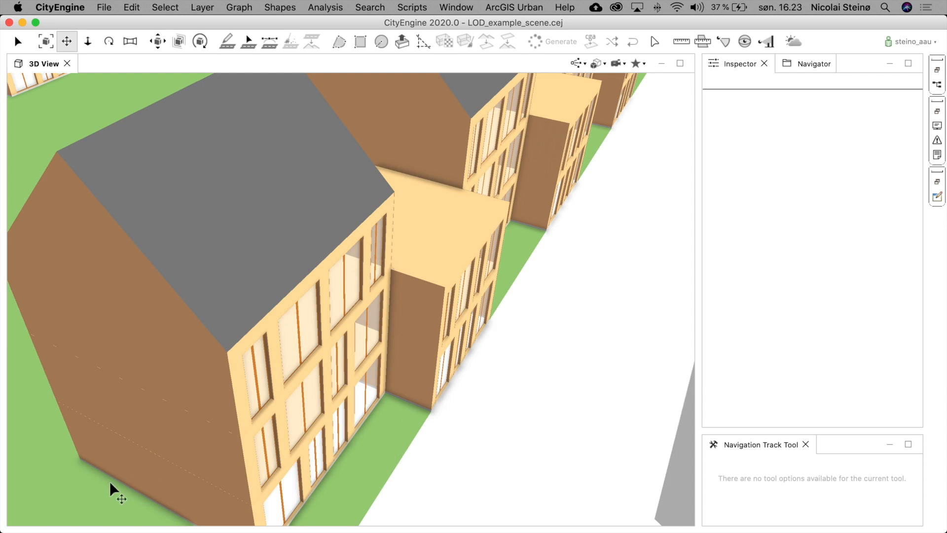
scroll(365, 285, "down", 10)
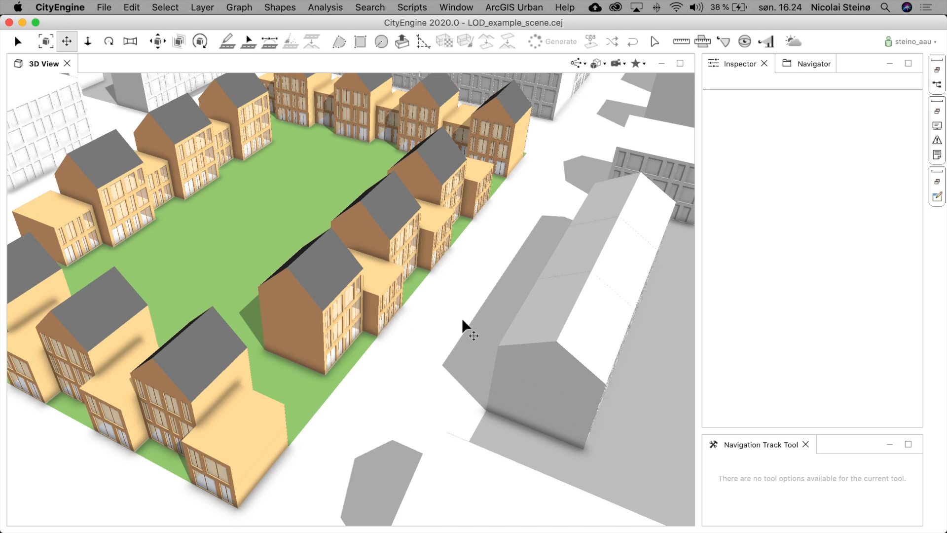
scroll(442, 281, "down", 5)
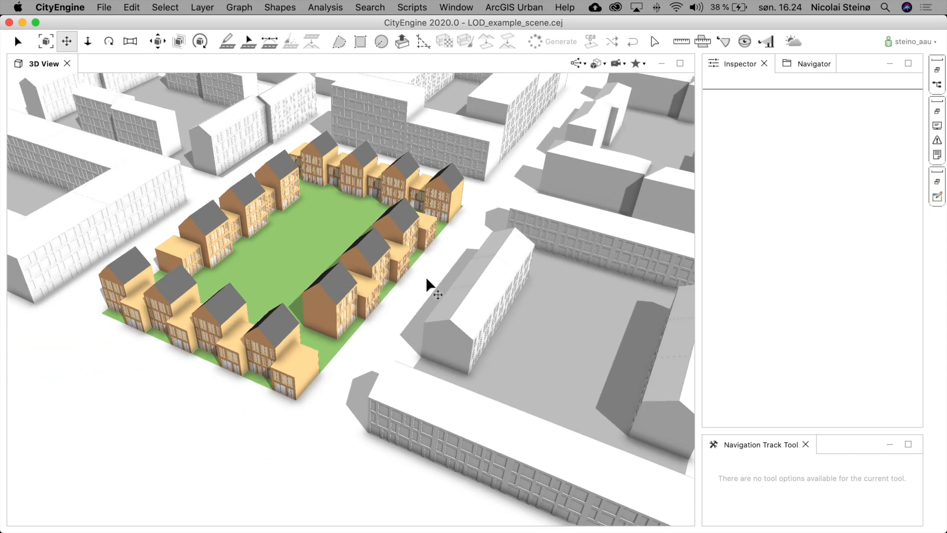
- Select all lots and set their vizStyle to Model, then deselect
left_click(347, 267)
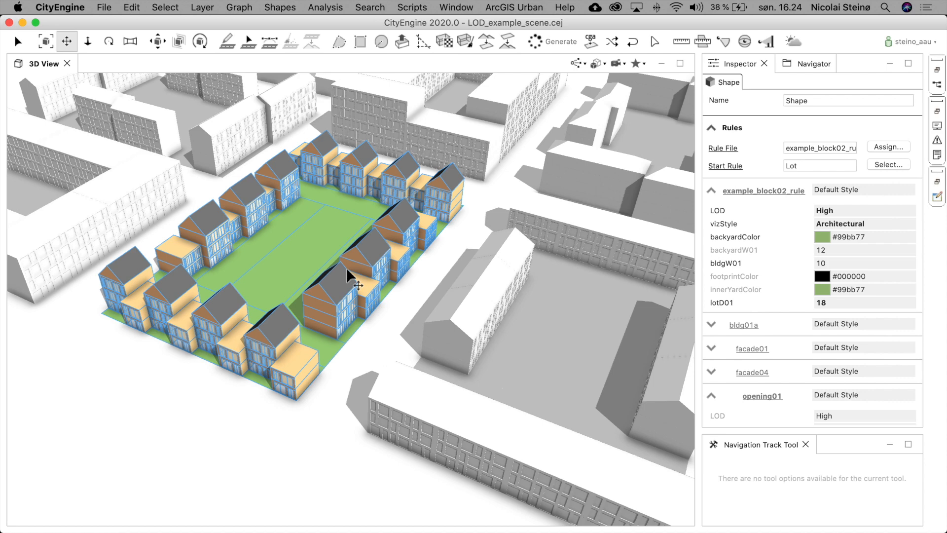
key("super+a")
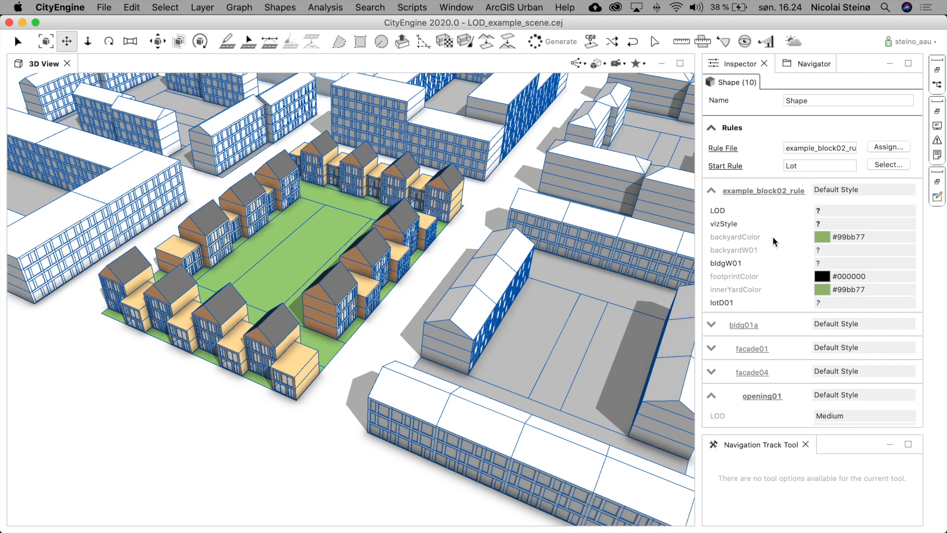
left_click(825, 224)
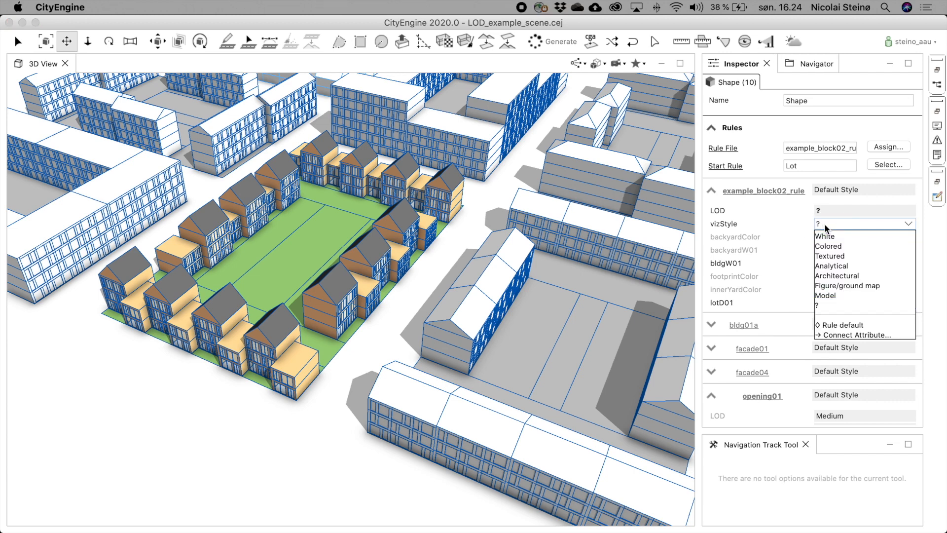
left_click(836, 296)
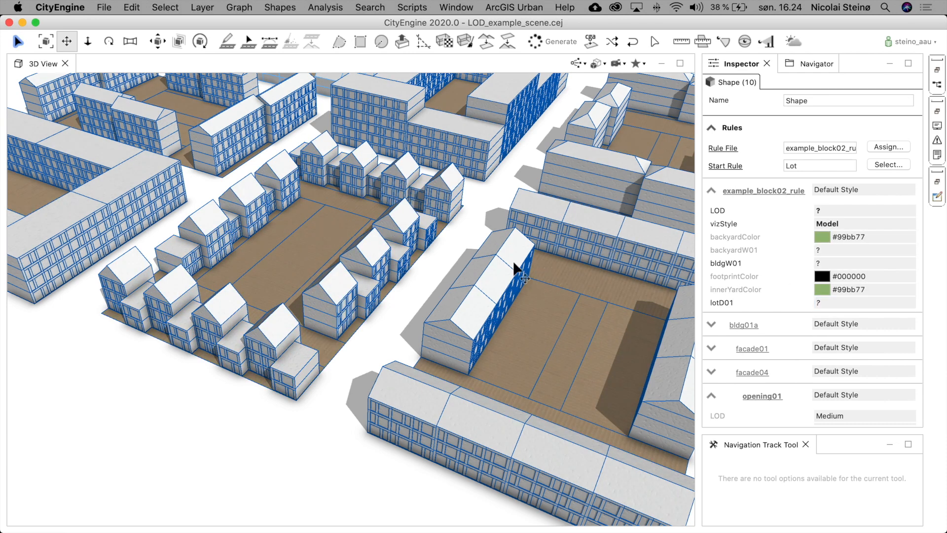
left_click(431, 281)
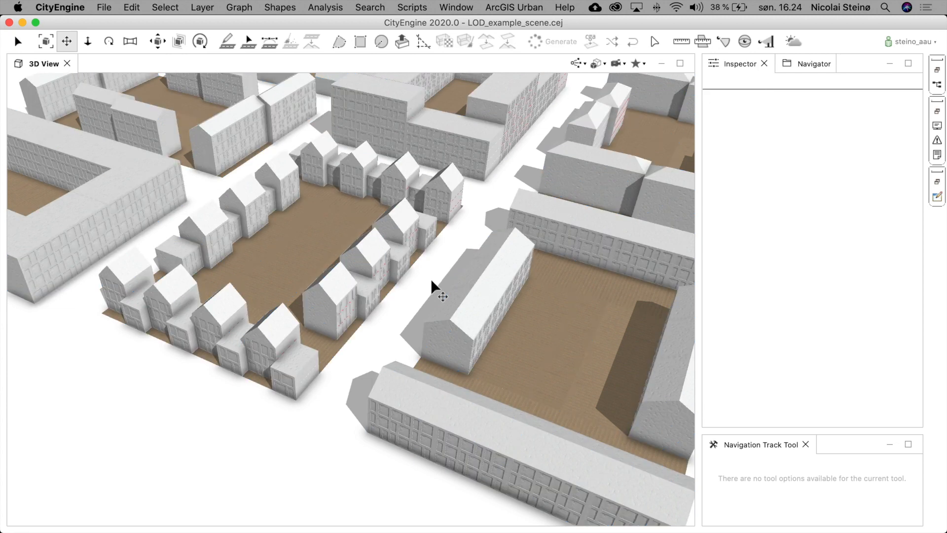
- Select and frame an apartment block lot, then zoom into its courtyard at ground level to examine the Model textures
left_click(659, 129)
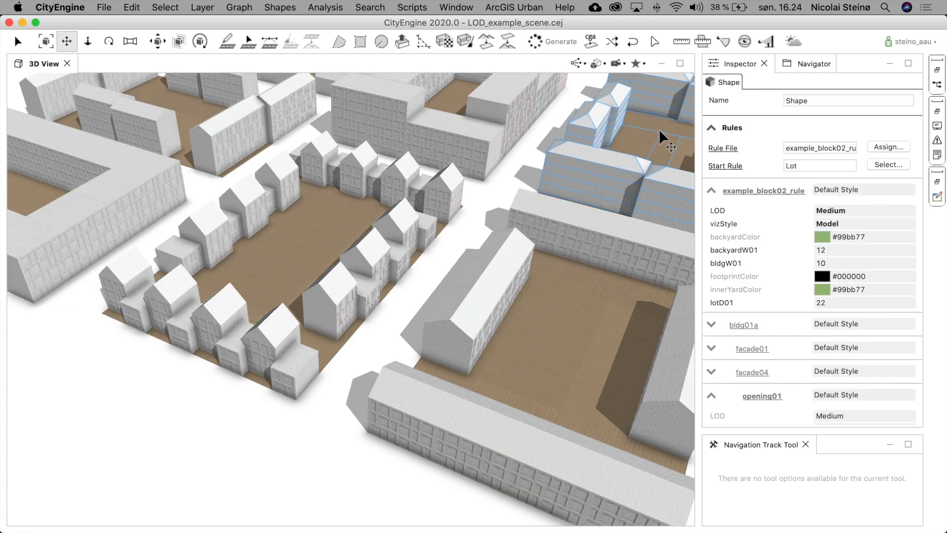
key("f")
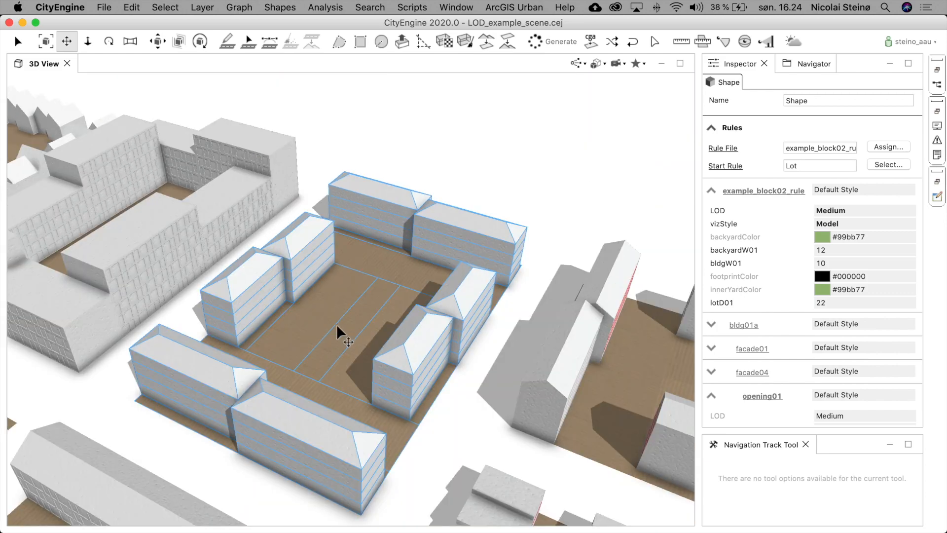
scroll(336, 324, "up", 5)
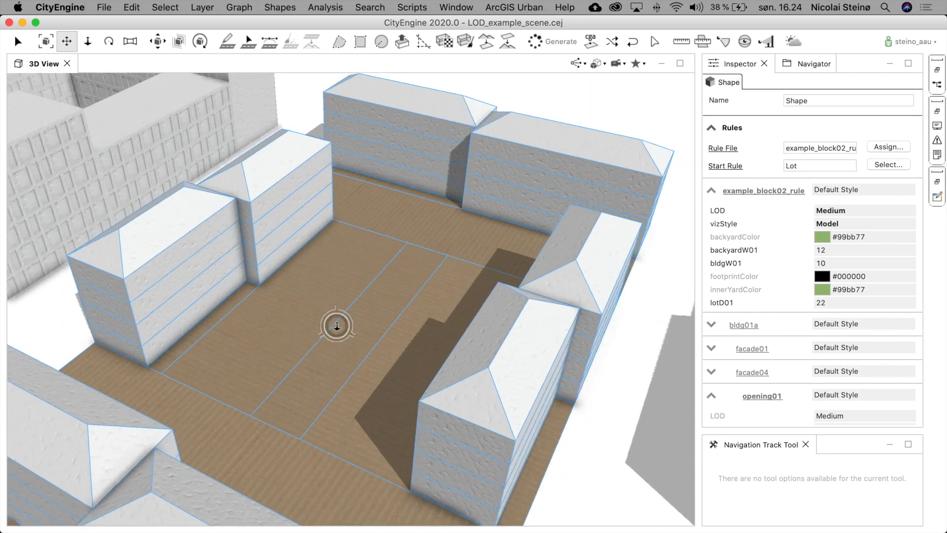
scroll(336, 325, "up", 3)
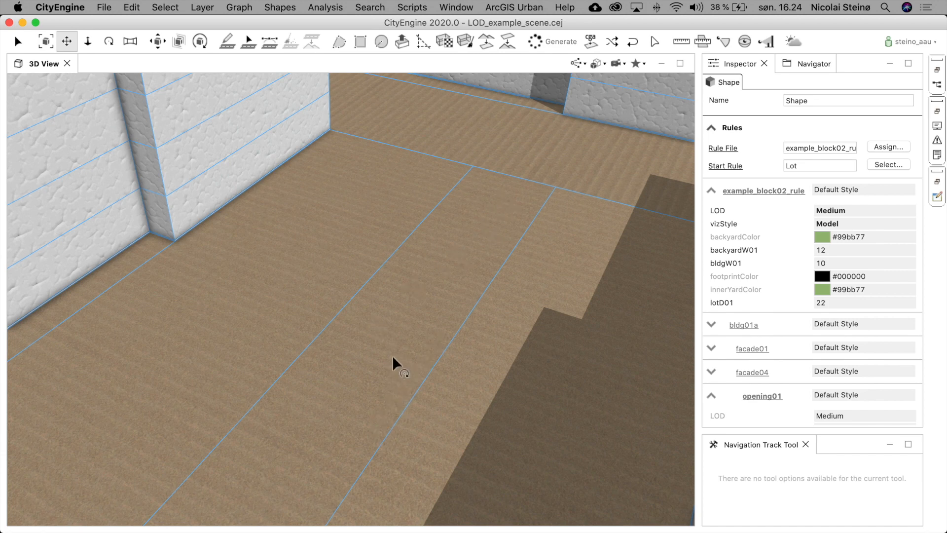
mouse_move(397, 373)
left_mouse_down("alt")
mouse_move(403, 268)
mouse_move(396, 265)
mouse_move(409, 218)
left_mouse_up("alt")
left_click(394, 120)
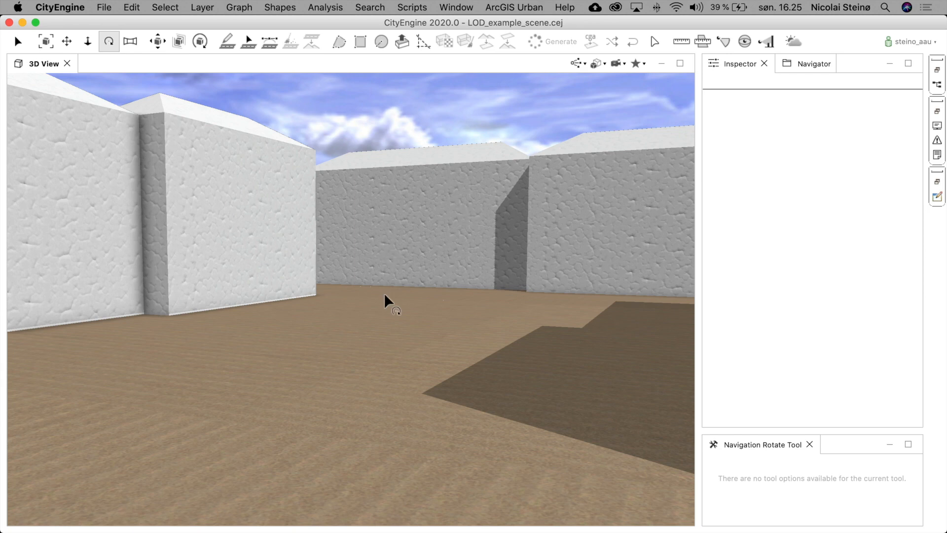
left_click_drag(286, 268, 258, 253)
- Use the Lookaround tool and orbit to examine the textured facades of the surrounding buildings and row houses
left_click(130, 41)
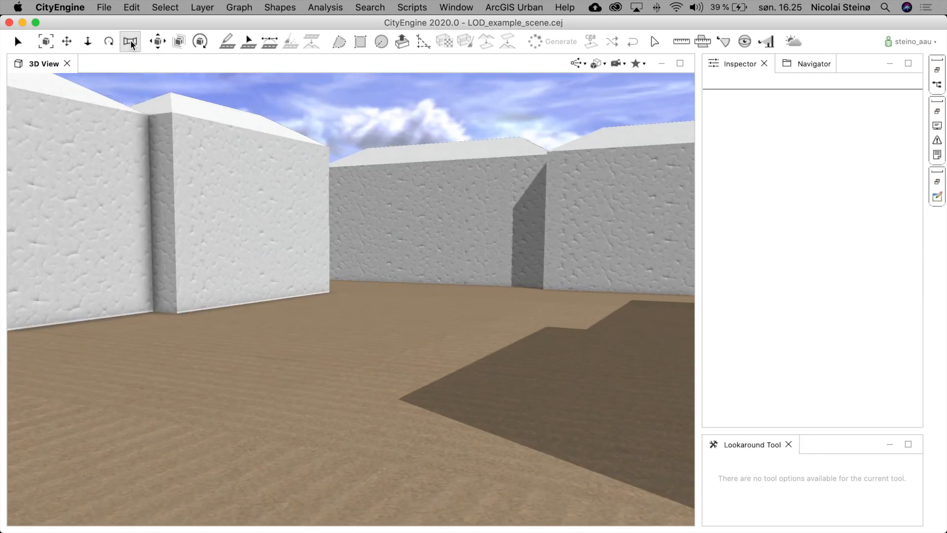
left_click_drag(303, 256, 237, 345)
left_click_drag(97, 248, 357, 301)
left_click_drag(246, 286, 291, 260)
scroll(285, 260, "up", 5)
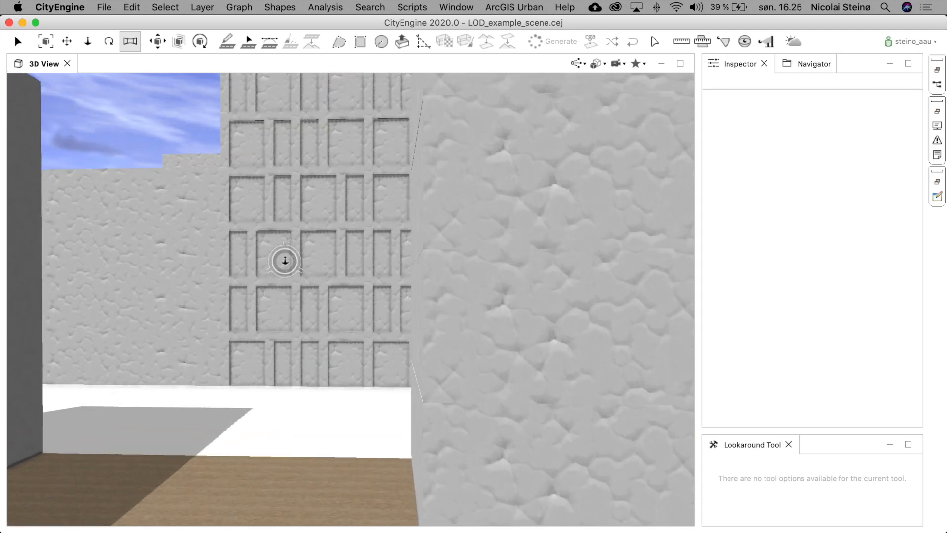
scroll(287, 258, "up", 5)
scroll(286, 259, "down", 5)
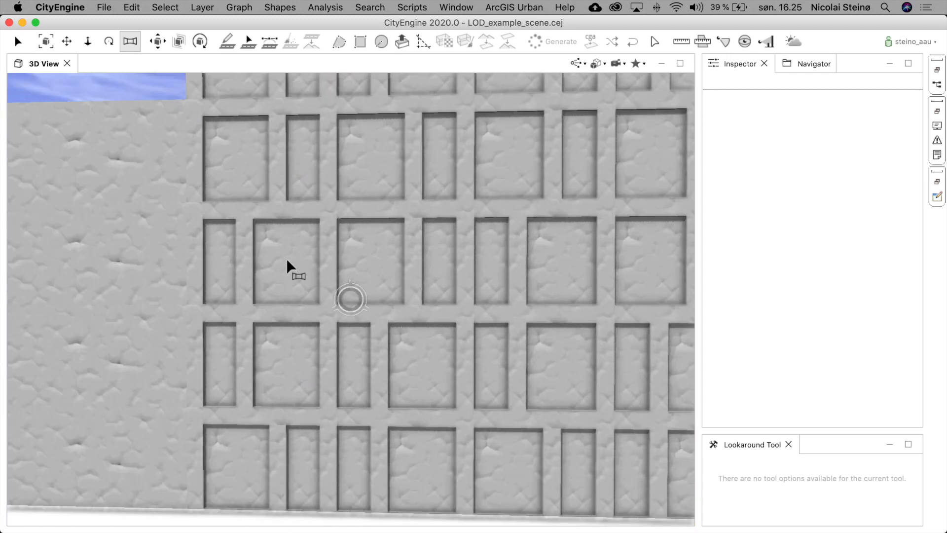
scroll(286, 259, "down", 5)
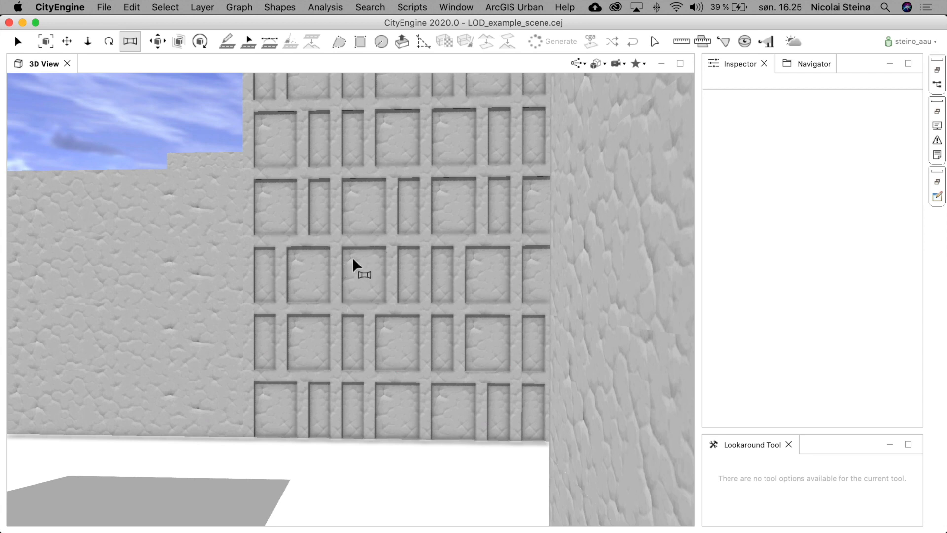
scroll(352, 256, "down", 5)
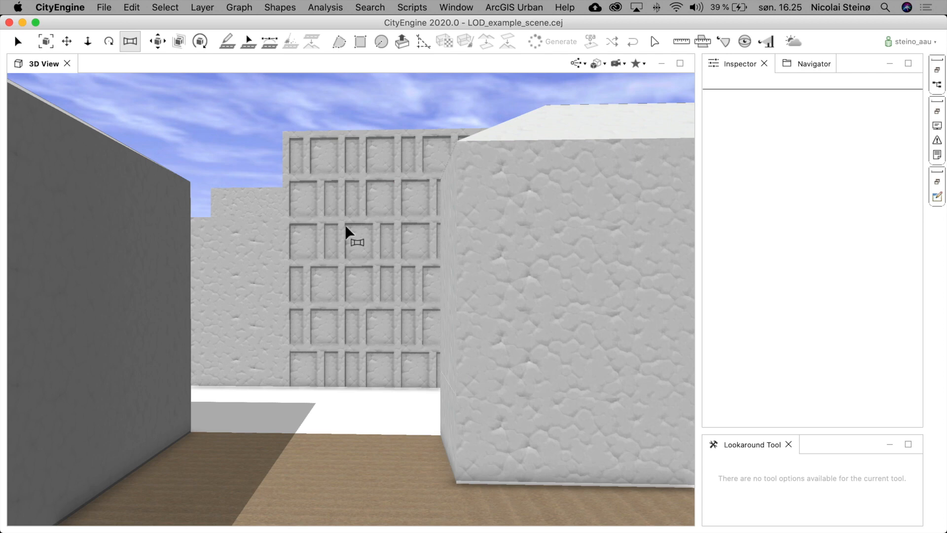
left_click_drag(345, 226, 203, 302, "alt")
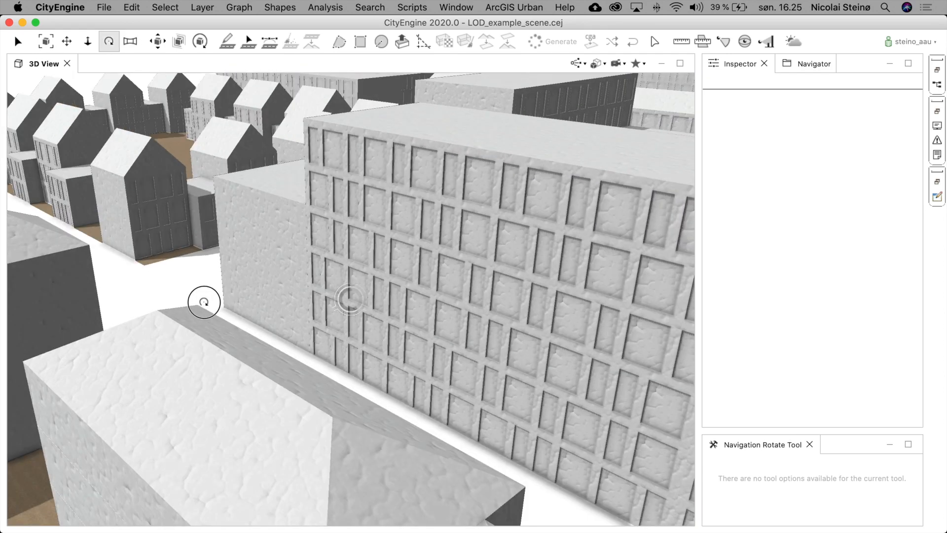
scroll(104, 150, "up", 10)
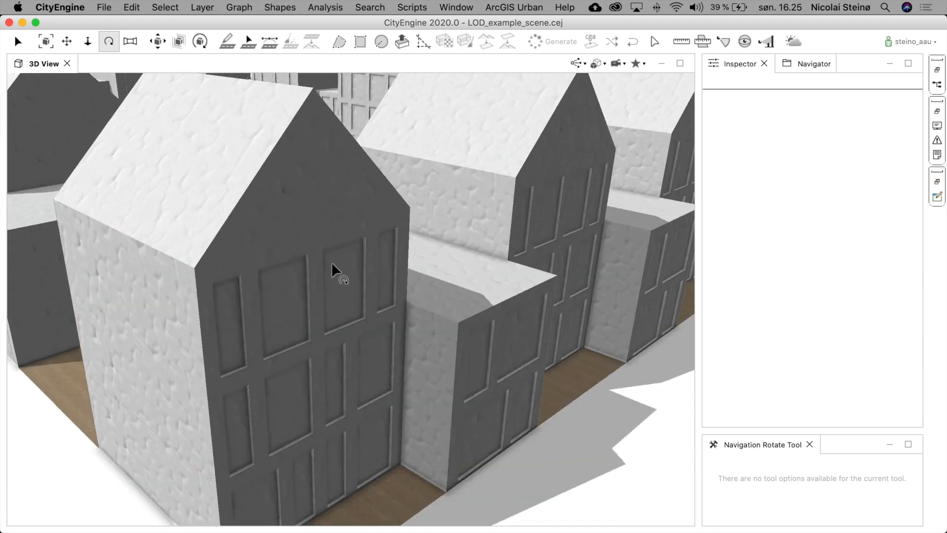
mouse_move(331, 262)
left_mouse_down()
mouse_move(344, 237)
mouse_move(345, 201)
mouse_move(330, 237)
mouse_move(270, 253)
mouse_move(249, 271)
left_mouse_up()
scroll(163, 299, "up", 5)
scroll(163, 299, "up", 5)
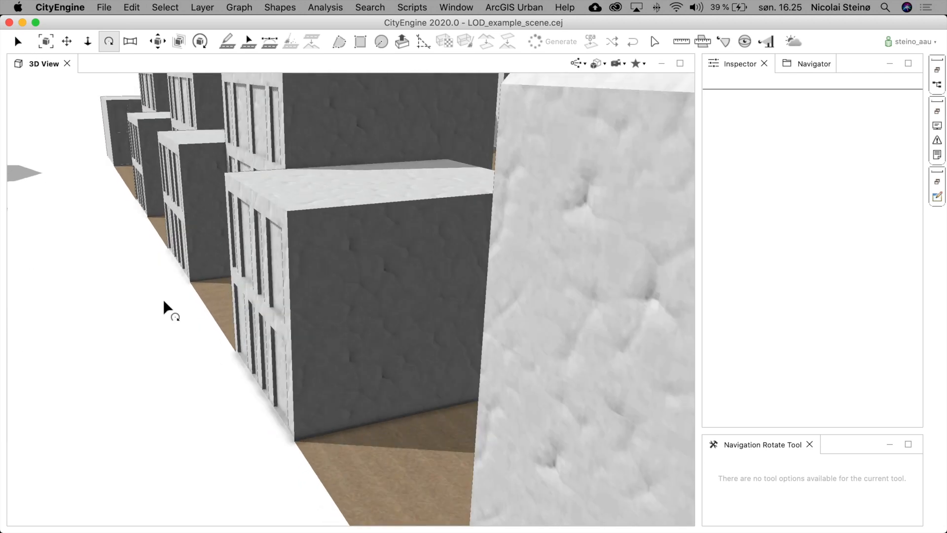
- Select all lots and set their LOD to Low, then deselect
key("ctrl+a")
key("f")
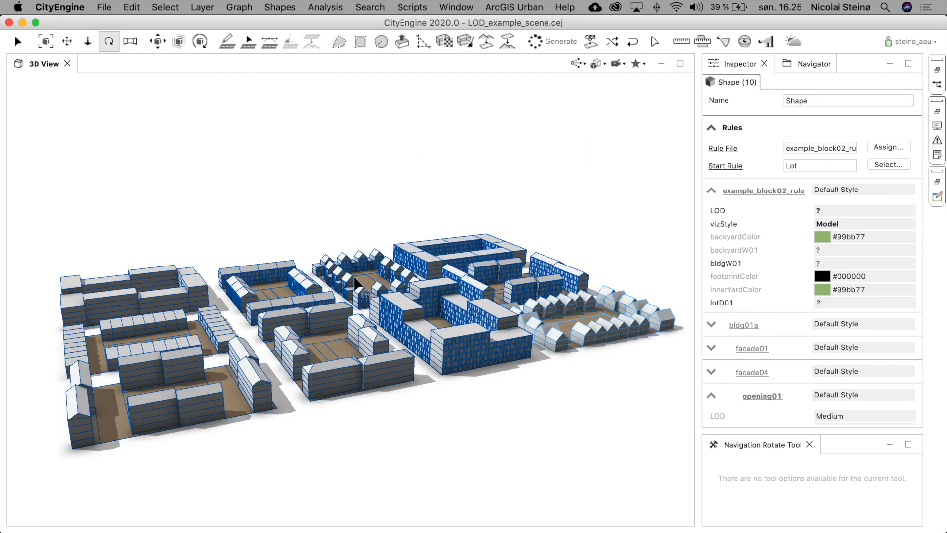
left_click_drag(361, 272, 361, 272)
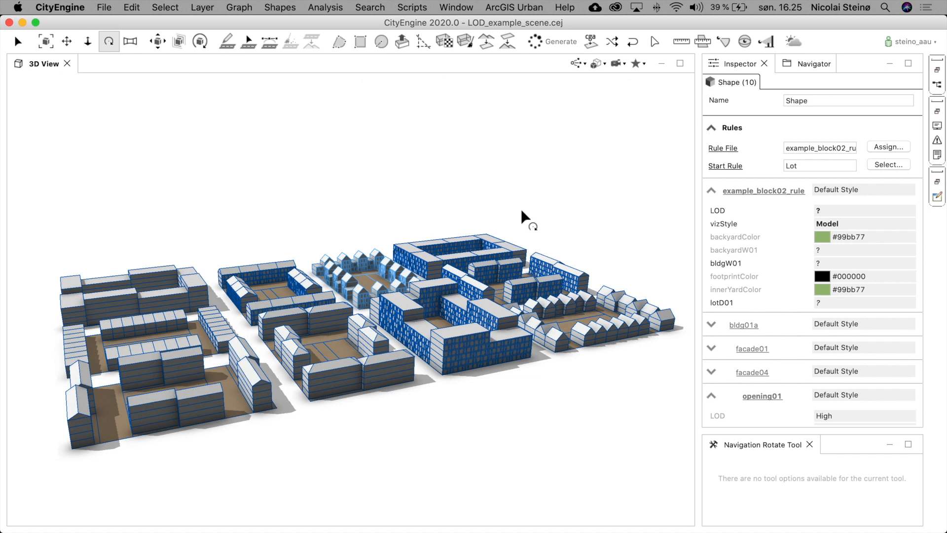
left_click(830, 210)
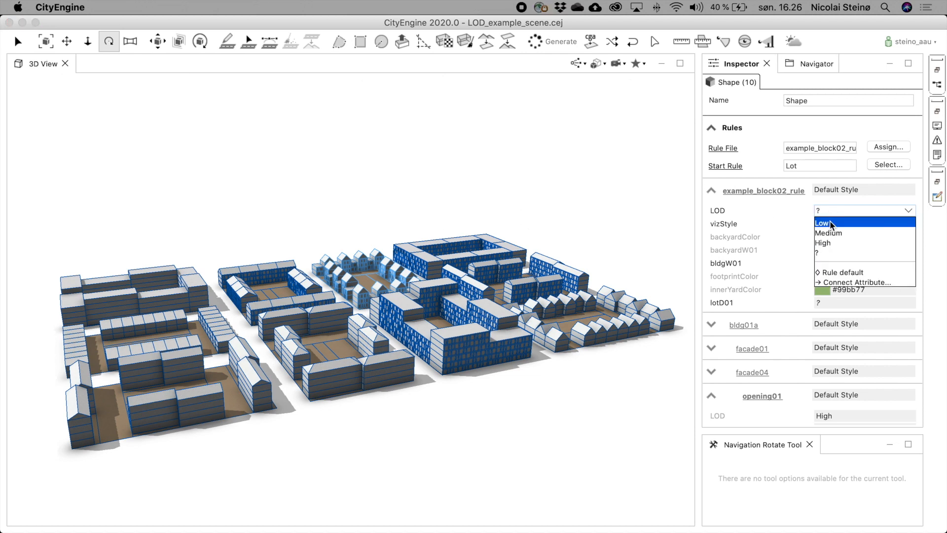
left_click(830, 223)
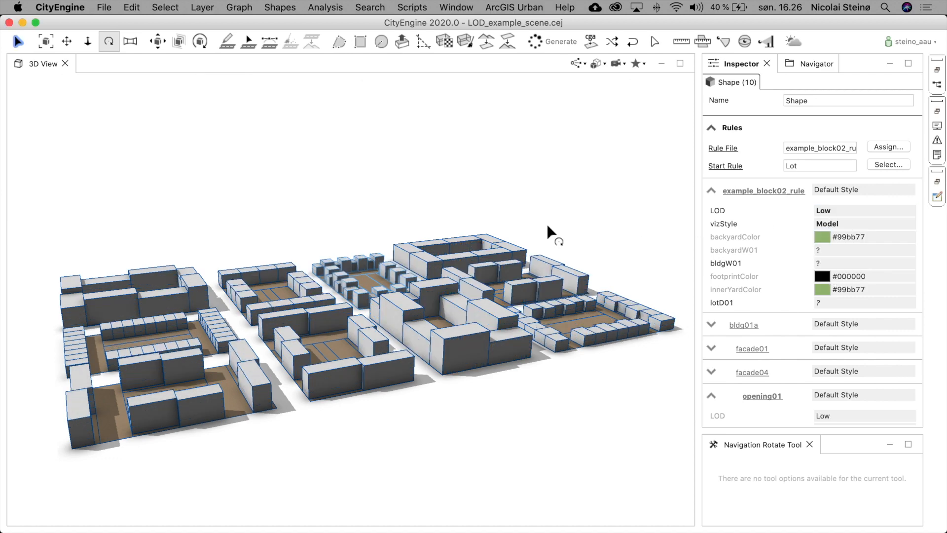
left_click(334, 220)
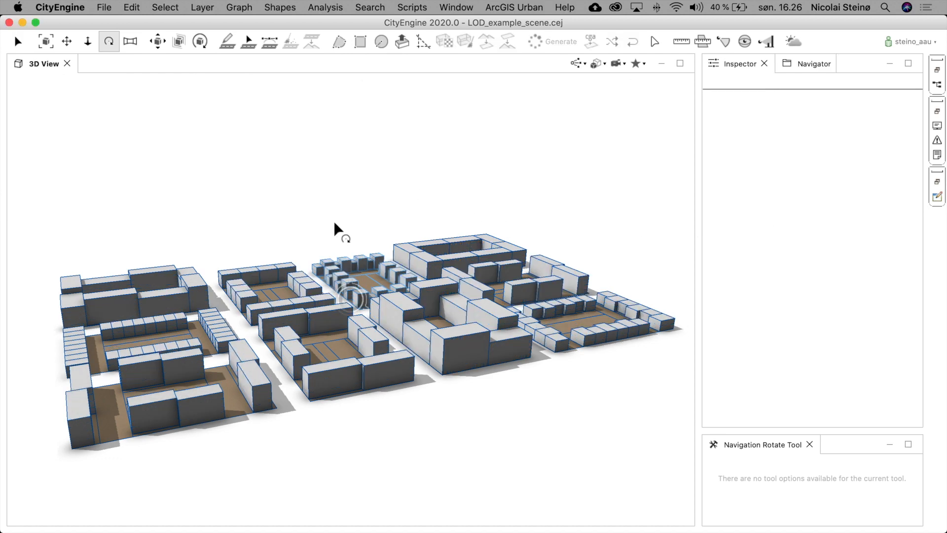
- Select the row house lot and set its LOD to High, then deselect
left_click(373, 279)
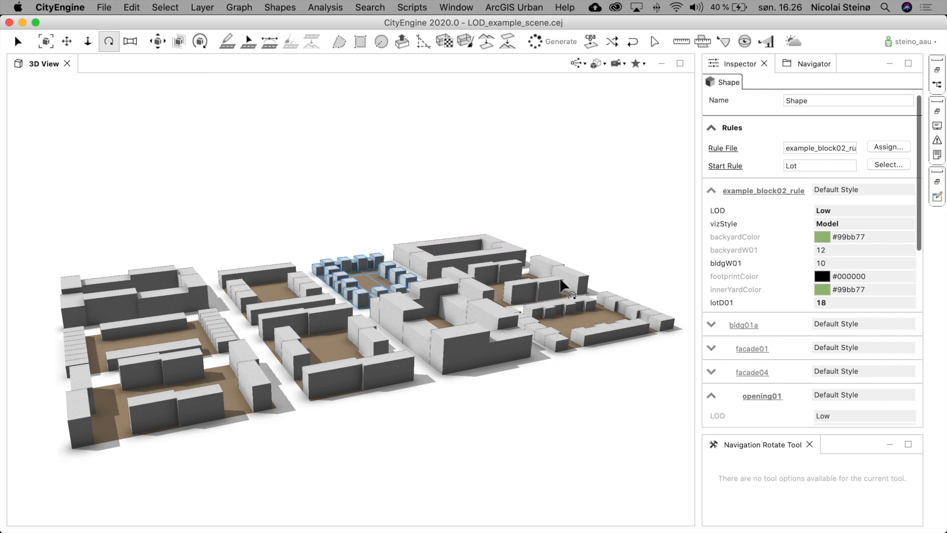
left_click(836, 209)
left_click(835, 209)
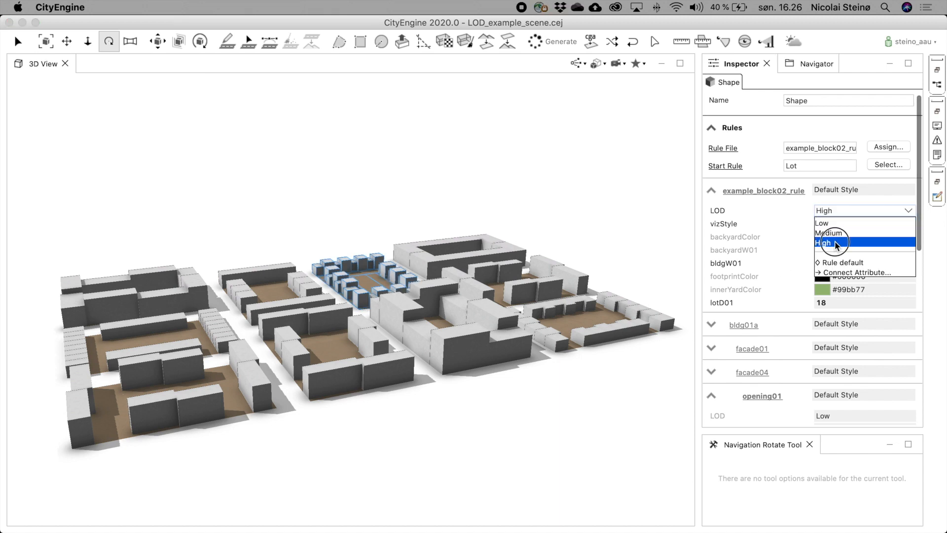
left_click(836, 242)
left_click_drag(288, 310, 744, 378)
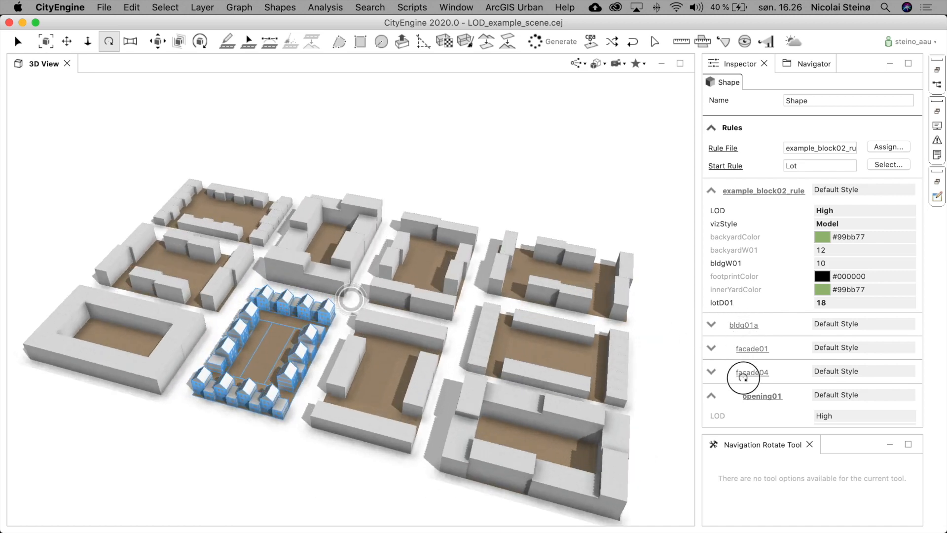
scroll(283, 344, "up", 5)
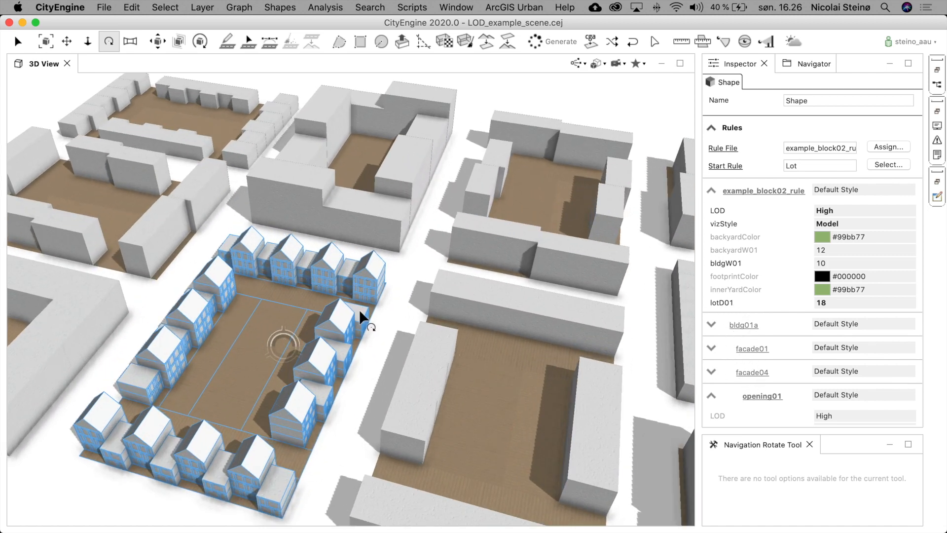
left_click(412, 253)
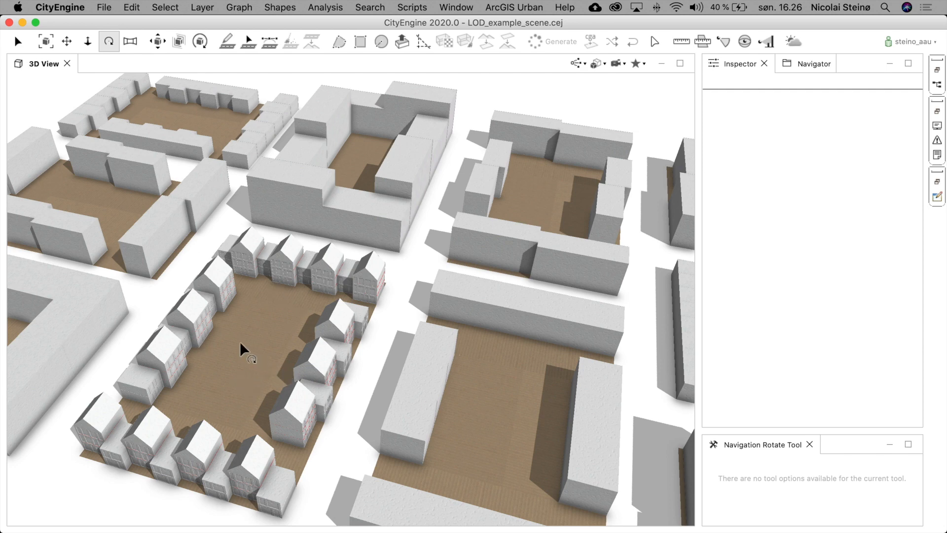
- Orbit down to street level, select apartment blocks to inspect their rule attributes, then orbit back out and deselect
scroll(239, 342, "up", 8)
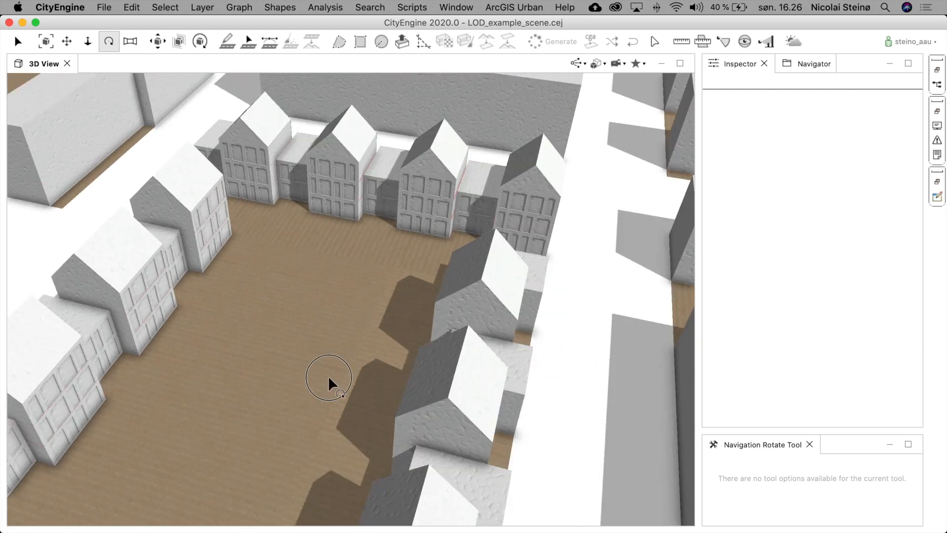
mouse_move(327, 374)
left_mouse_down()
mouse_move(501, 320)
mouse_move(505, 294)
mouse_move(472, 349)
left_mouse_up()
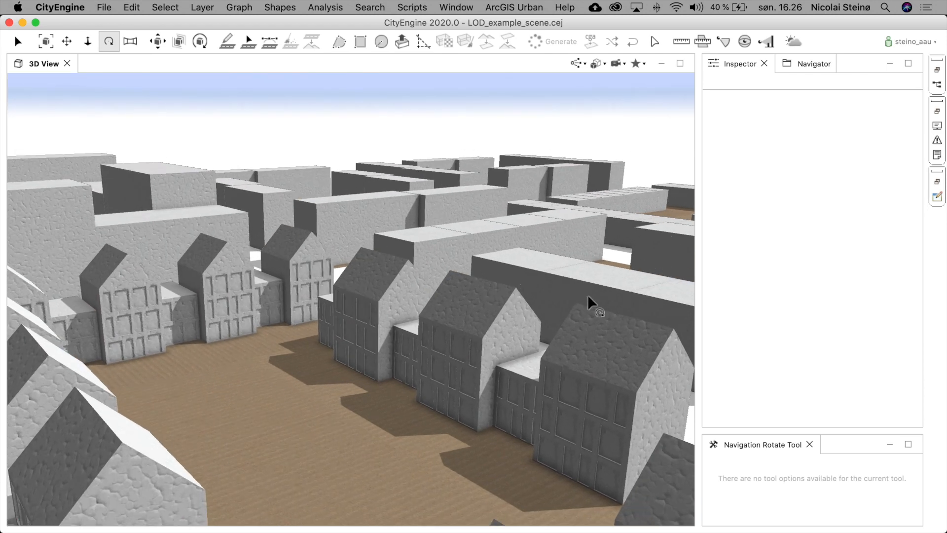
left_click(351, 221)
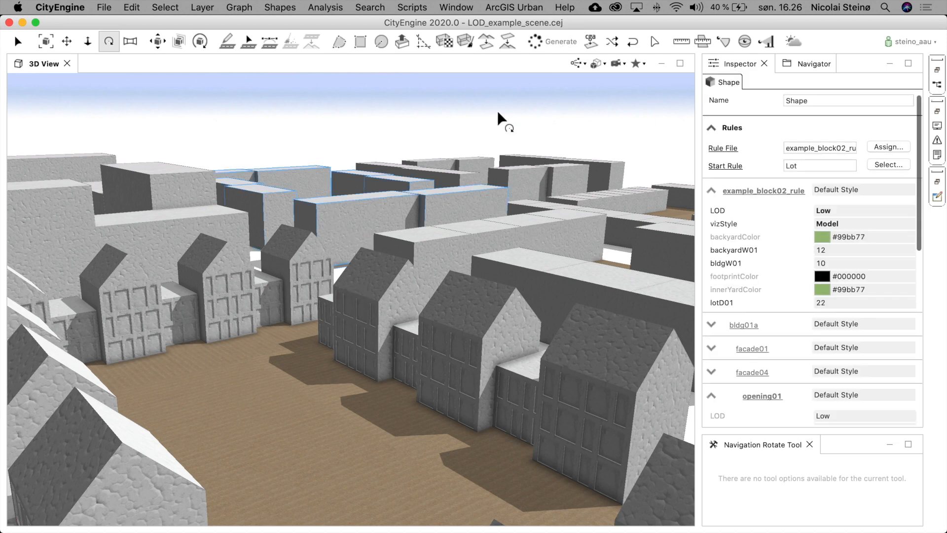
left_click(356, 141)
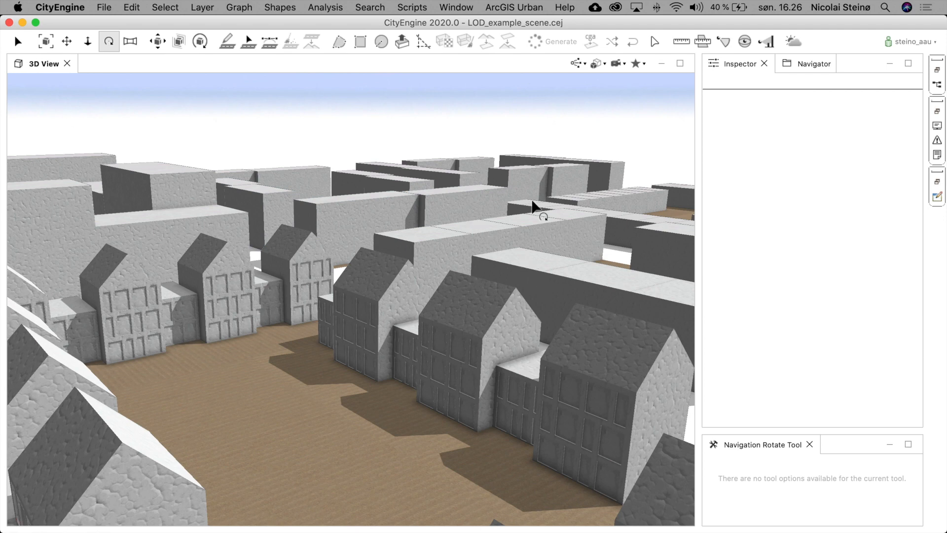
left_click(597, 273)
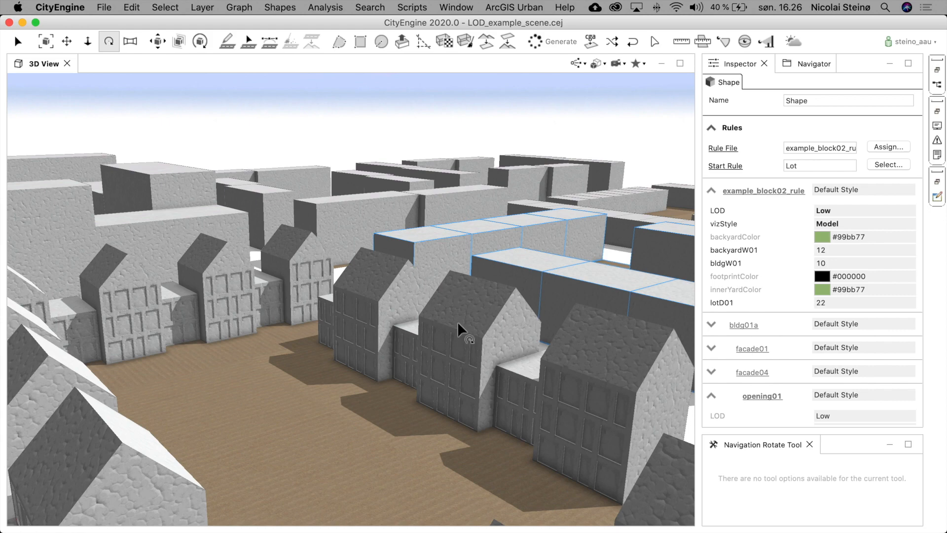
mouse_move(460, 320)
left_mouse_down()
mouse_move(448, 393)
mouse_move(417, 363)
mouse_move(245, 356)
left_mouse_up()
left_click_drag(393, 316, 392, 333)
scroll(393, 290, "down", 10)
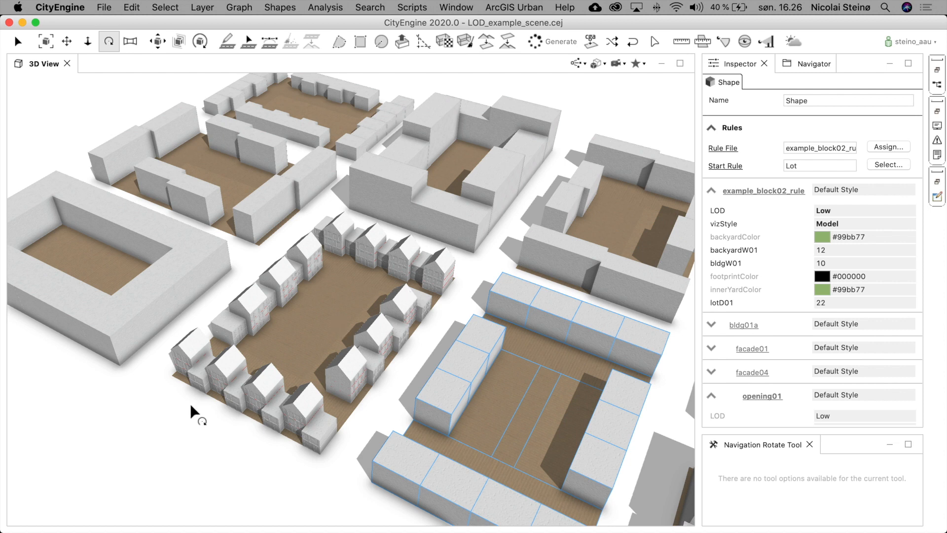
left_click(147, 412)
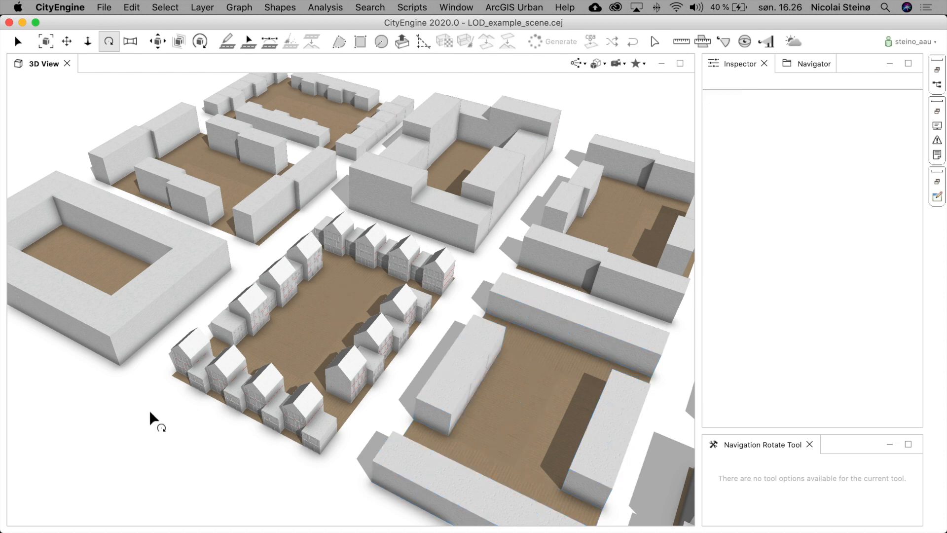
- Select the row house lot, collapse its rule attribute groups, and zoom in close to one of its facades
left_click(258, 390)
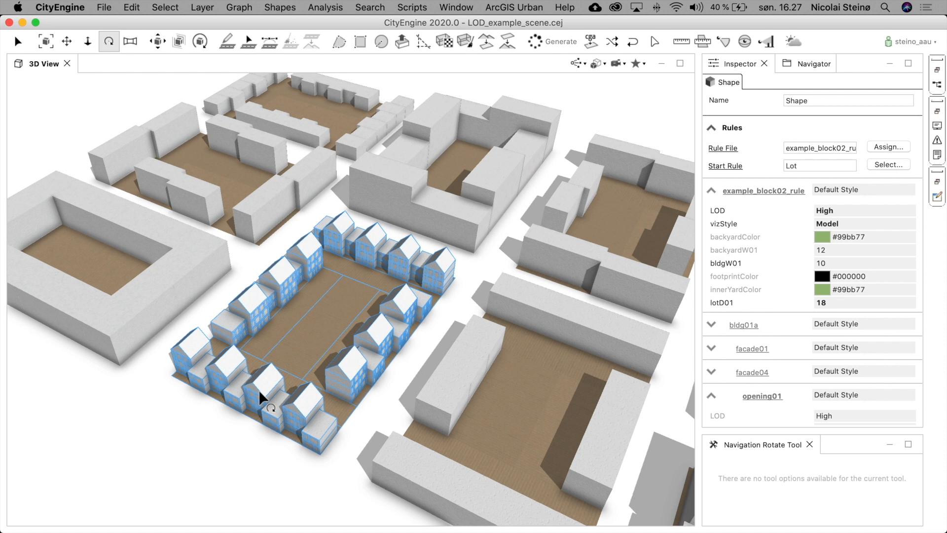
left_click(712, 191)
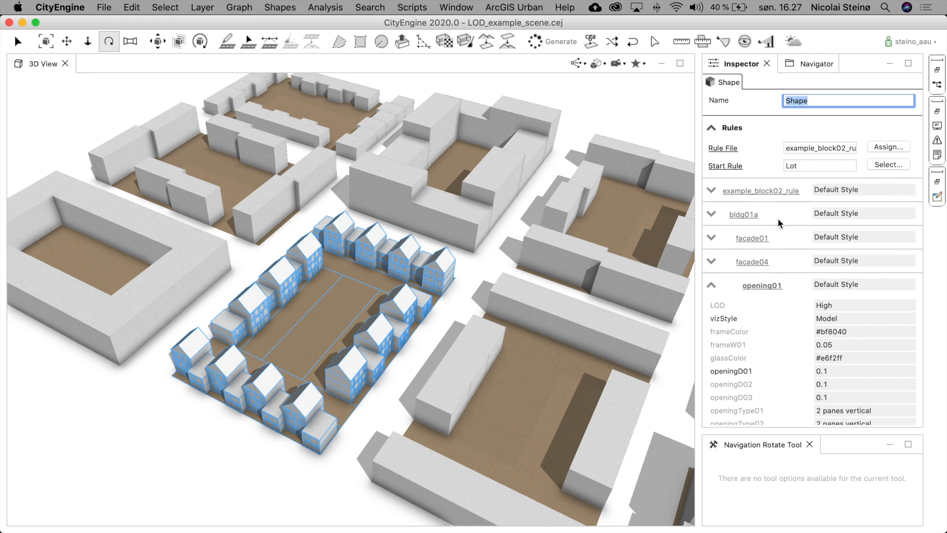
left_click(711, 285)
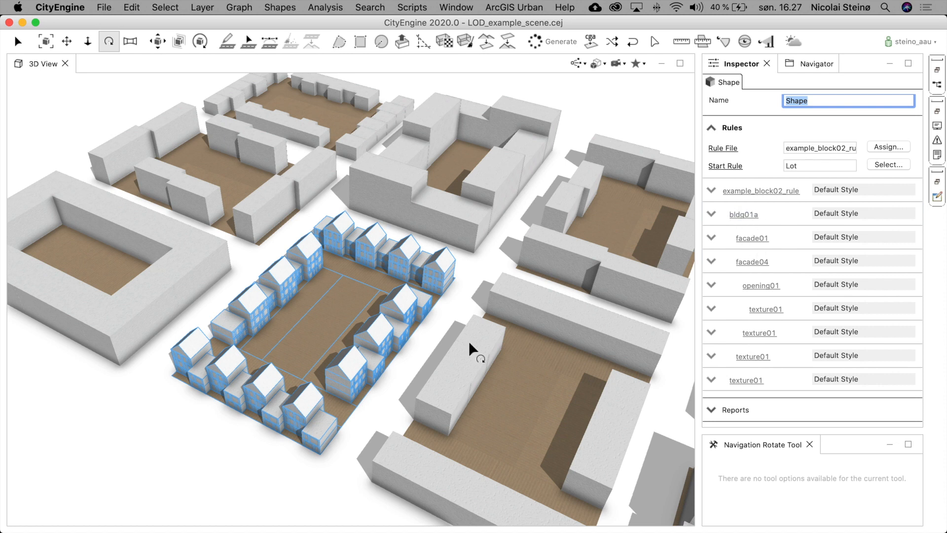
scroll(375, 382, "up", 5)
scroll(375, 382, "up", 3)
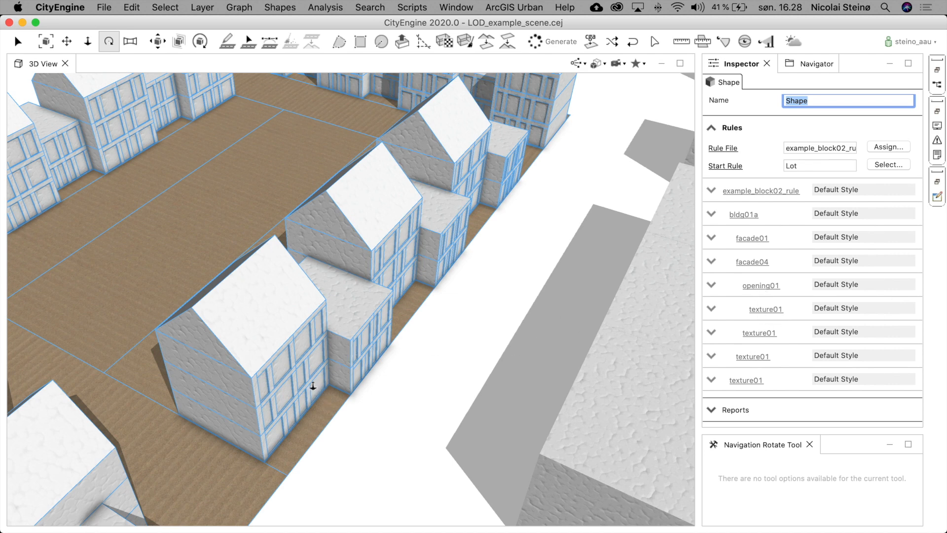
scroll(313, 386, "up", 5)
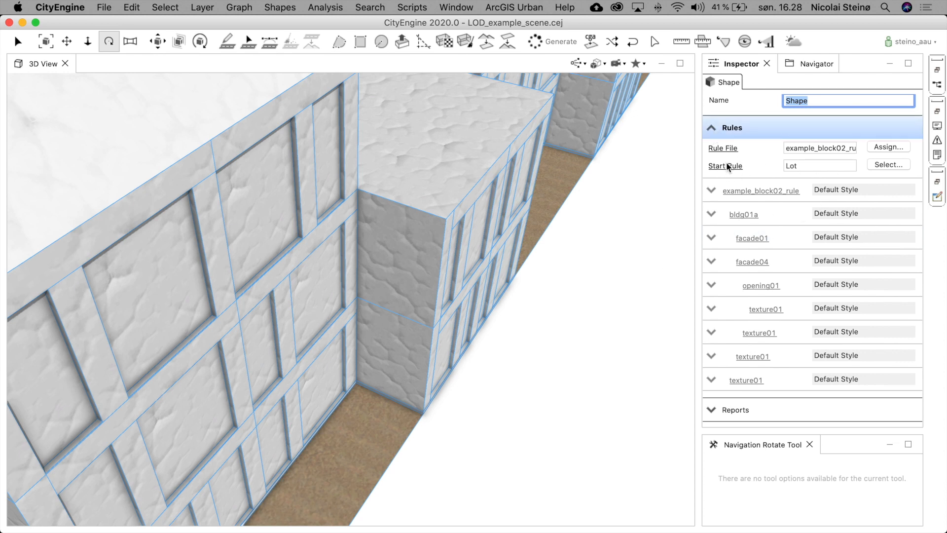
- Set the row house lot's vizStyle to Architectural
left_click(712, 190)
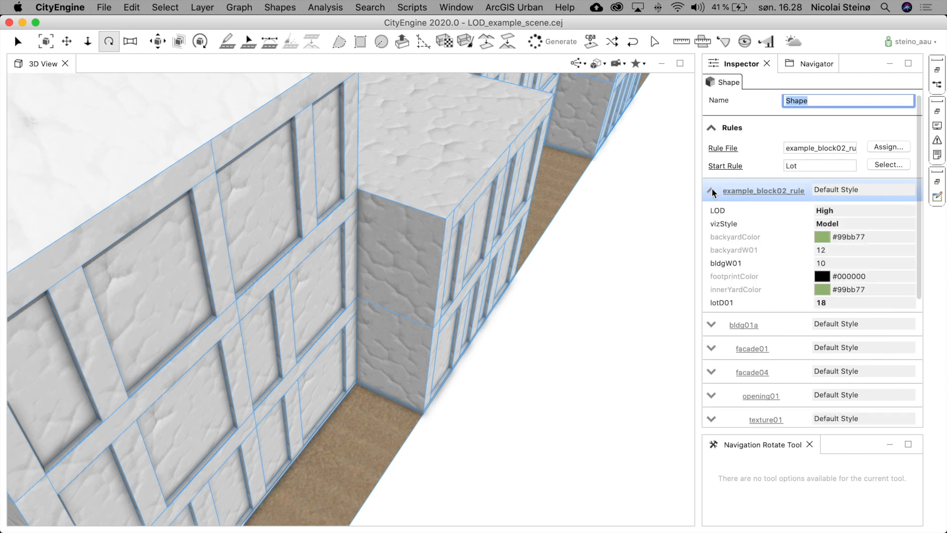
left_click(836, 224)
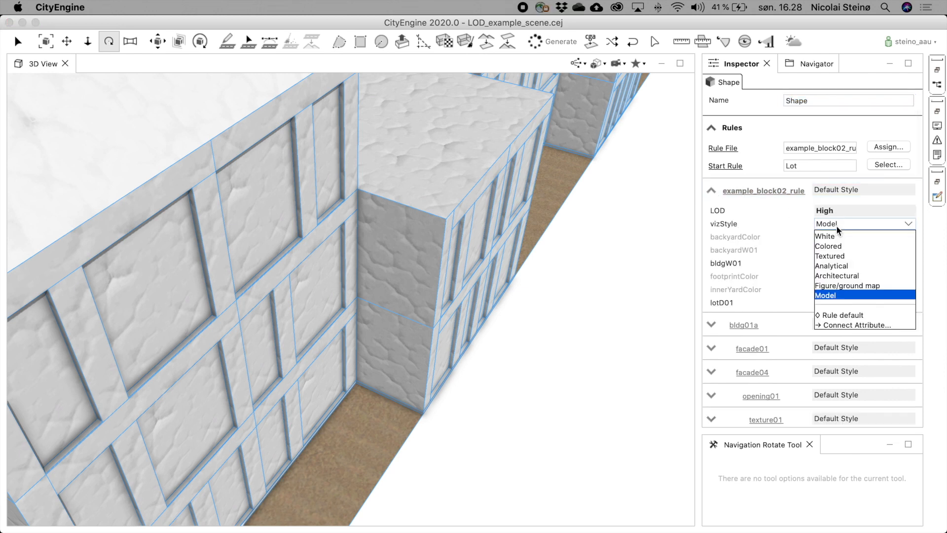
left_click(854, 278)
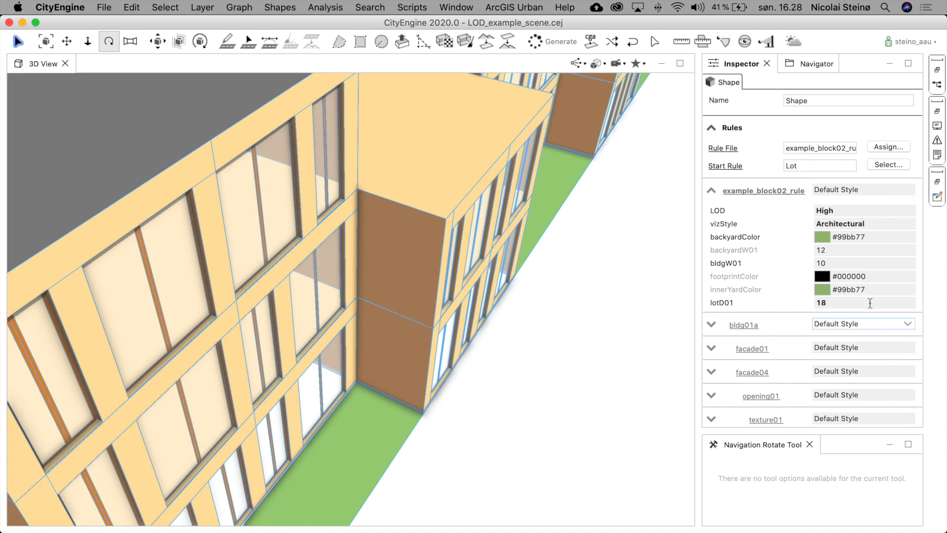
- Show the opening01 attributes and try openingType01 as 2 panes horizontal, 3 panes and 4 panes
left_click(712, 190)
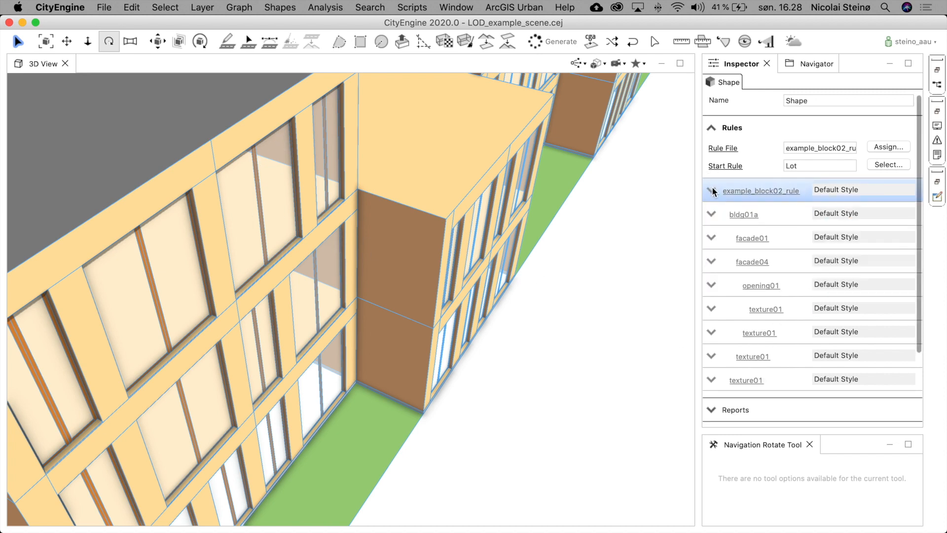
left_click(711, 285)
scroll(777, 354, "down", 5)
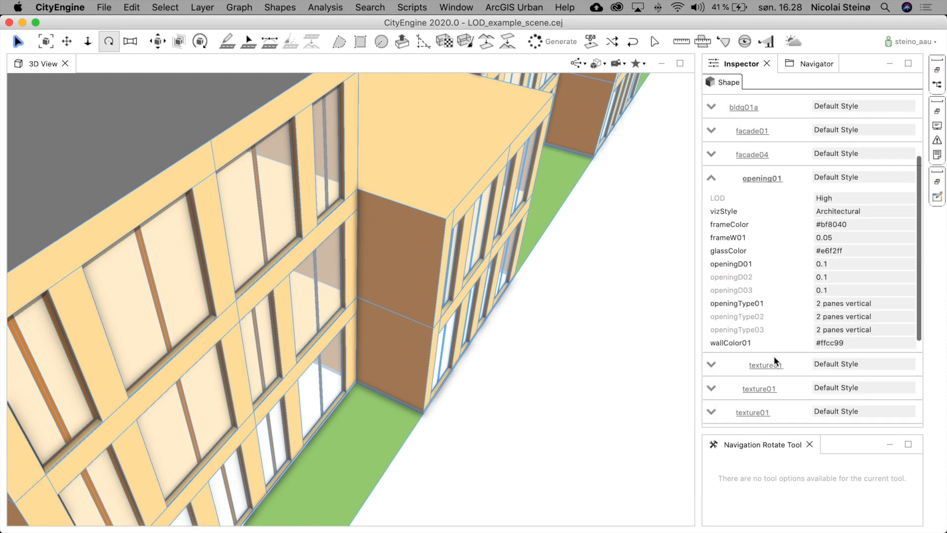
left_click(848, 303)
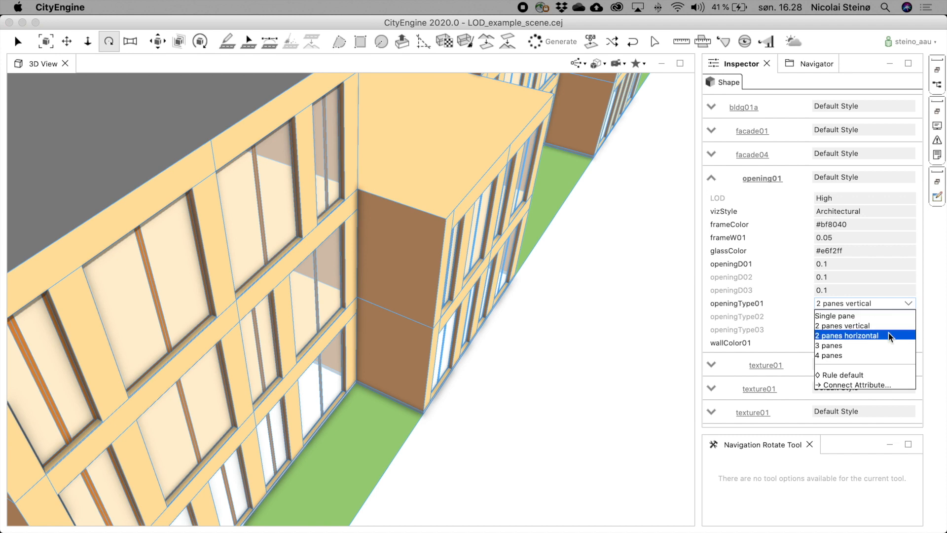
left_click(886, 337)
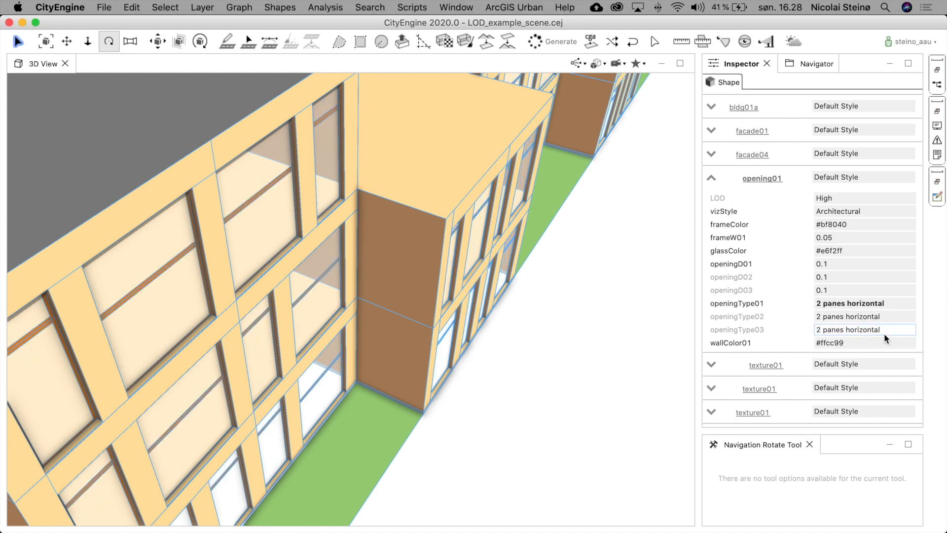
left_click(857, 303)
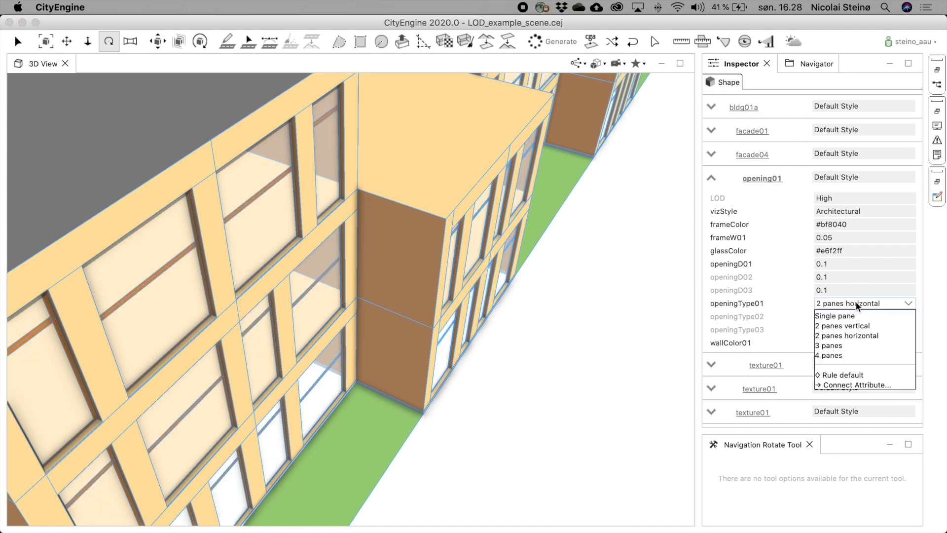
left_click(852, 346)
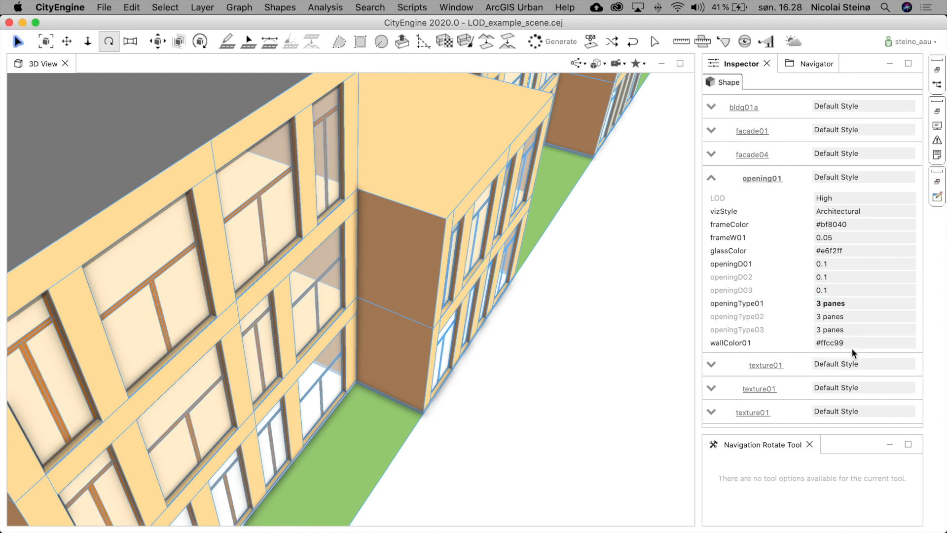
left_click(843, 303)
left_click(846, 355)
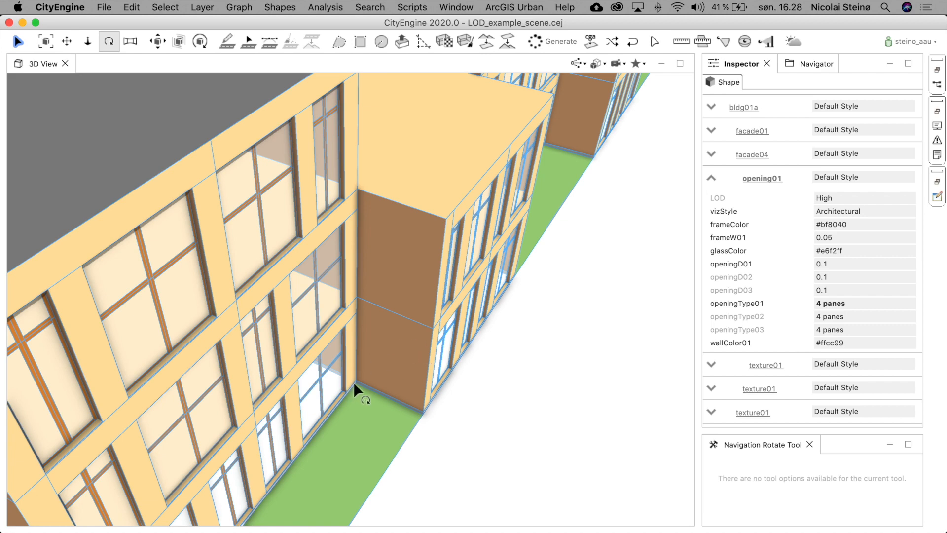
- Orbit to another facade and switch openingType01 through 3 panes and 2 panes horizontal to Single pane
left_click_drag(305, 330, 277, 300)
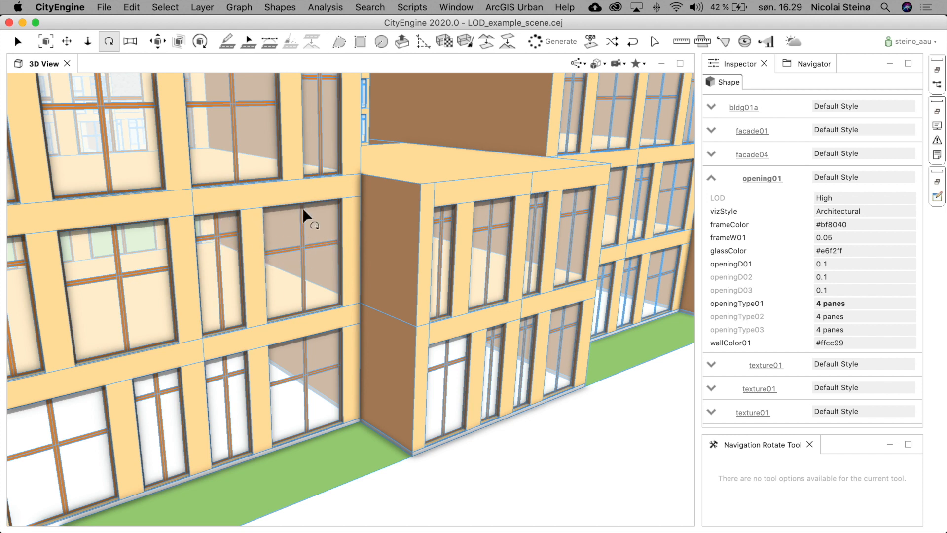
left_click(830, 304)
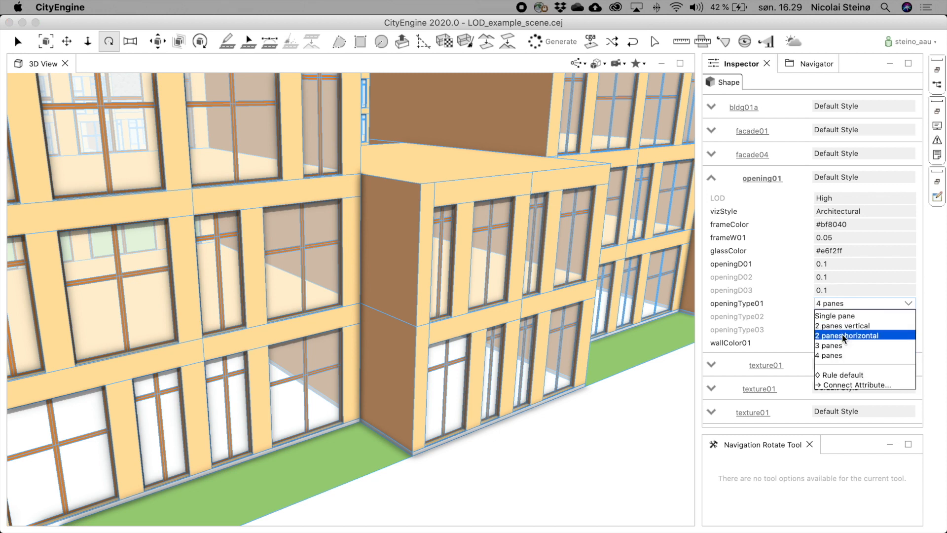
left_click(842, 347)
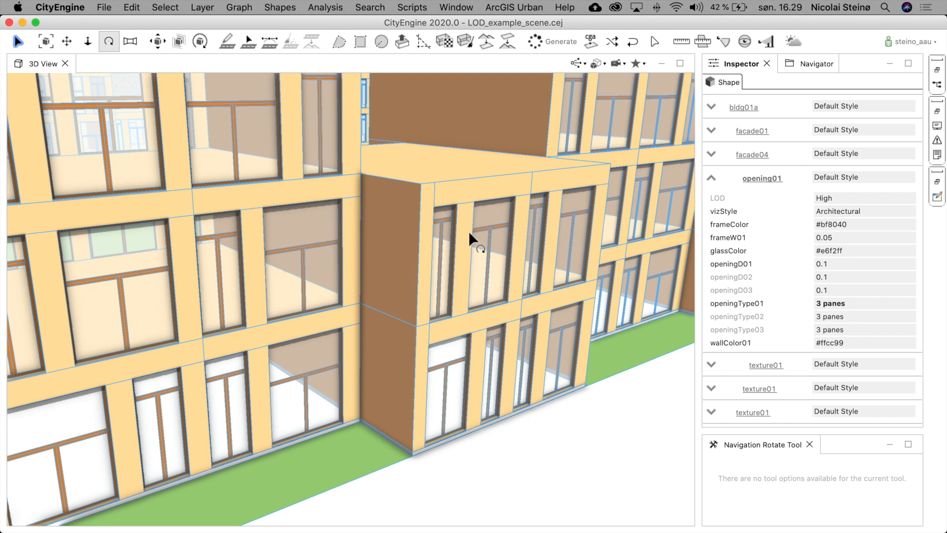
left_click(842, 306)
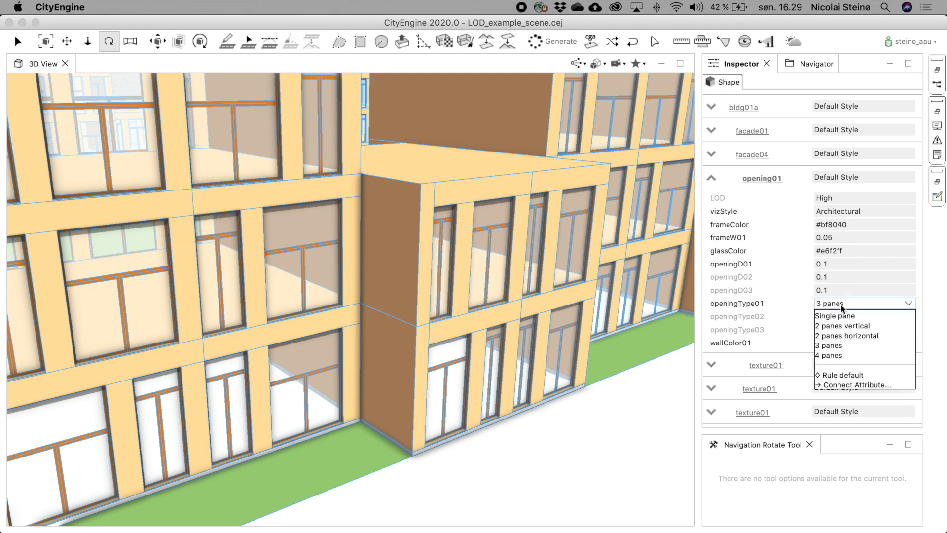
left_click(854, 340)
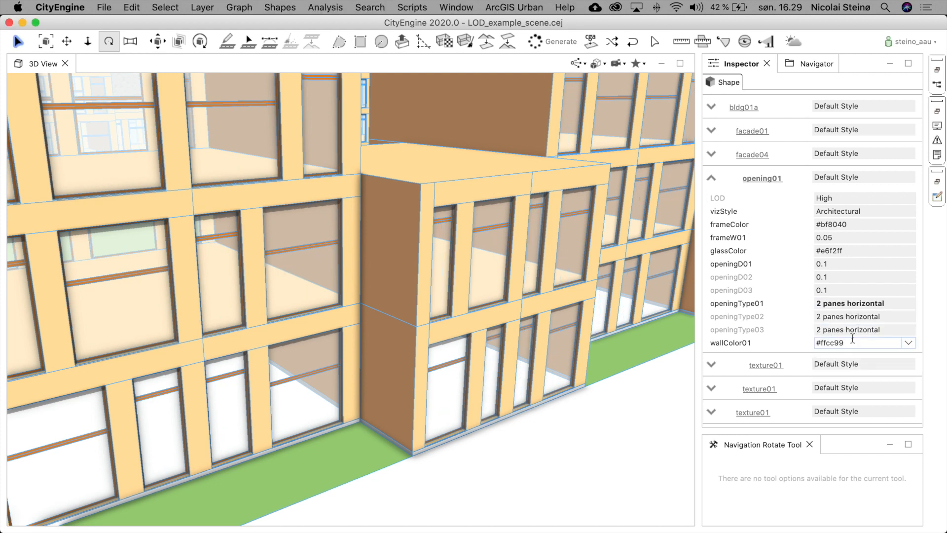
left_click(843, 304)
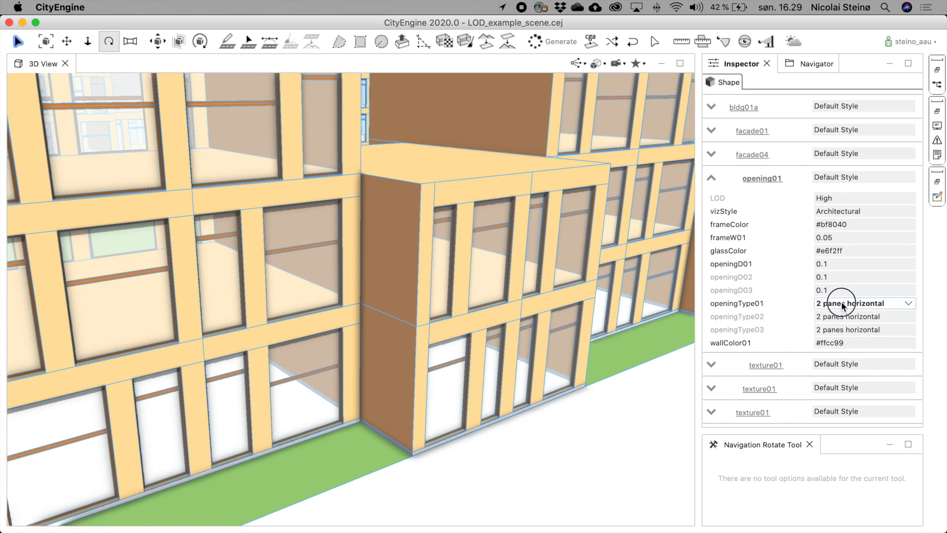
left_click(835, 316)
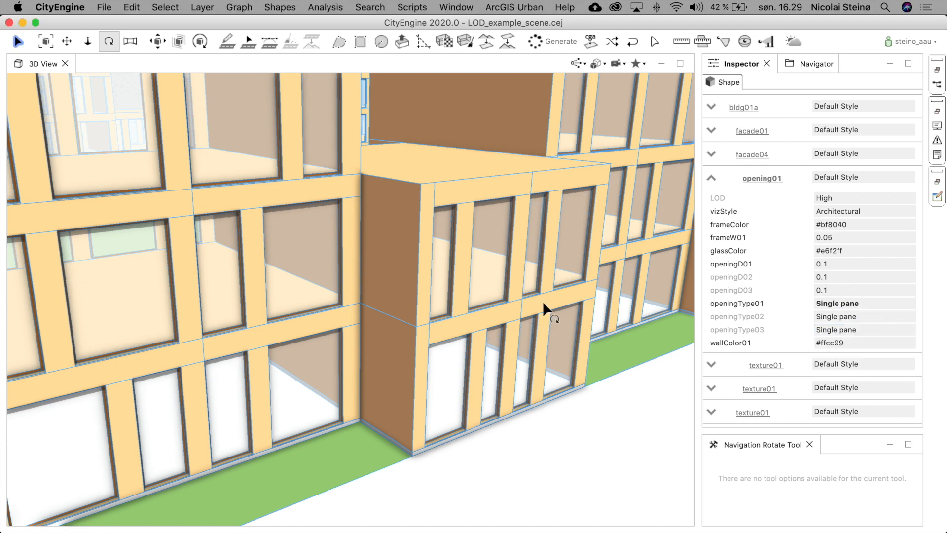
- Zoom out over the row houses and set the lot's vizStyle to White and its LOD to Low
scroll(447, 265, "down", 10)
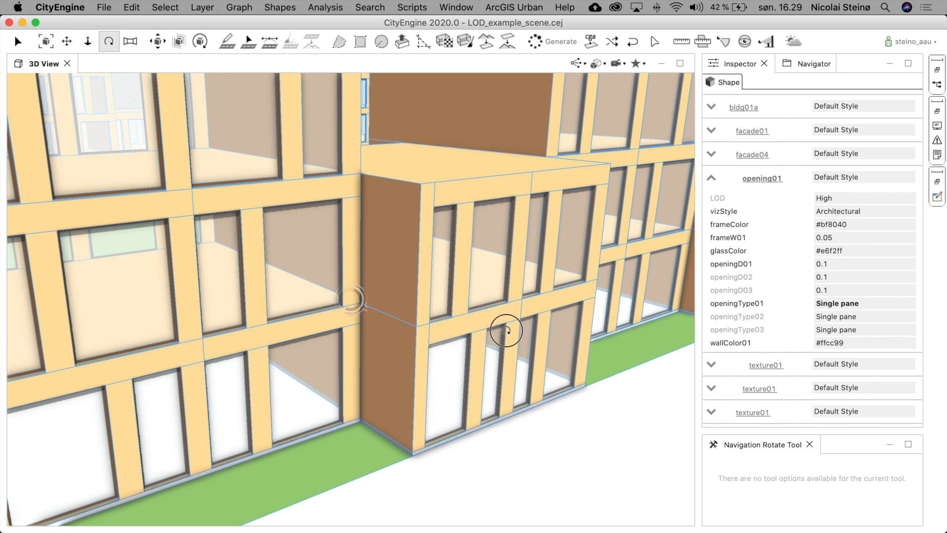
scroll(431, 269, "down", 3)
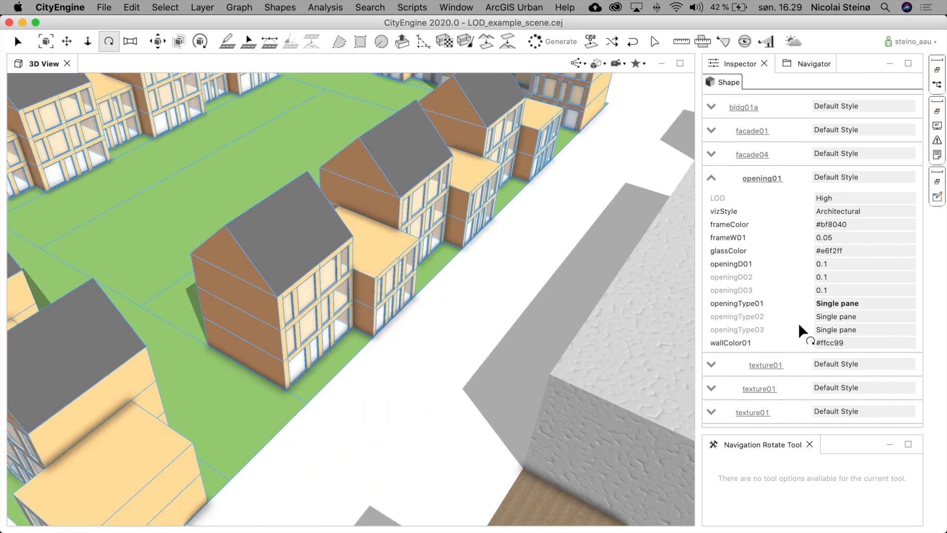
left_click(711, 176)
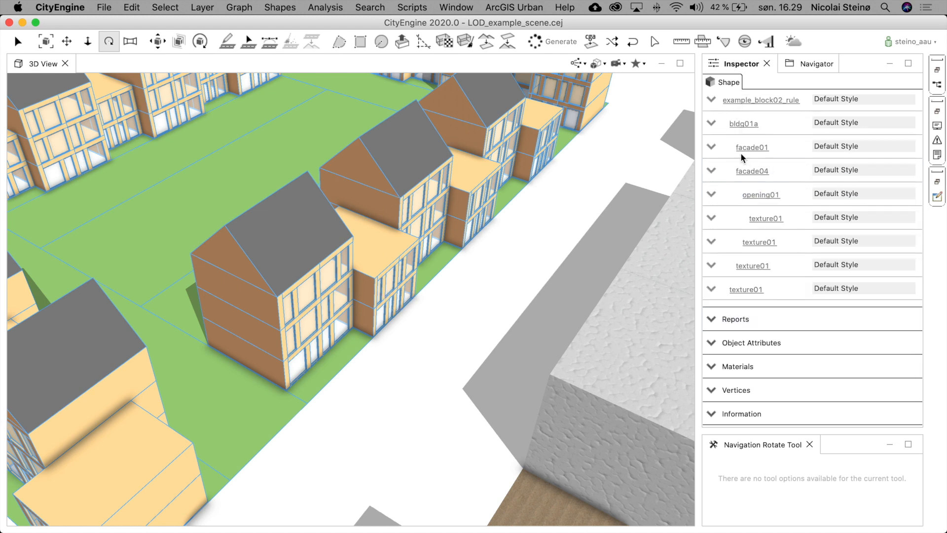
left_click(711, 101)
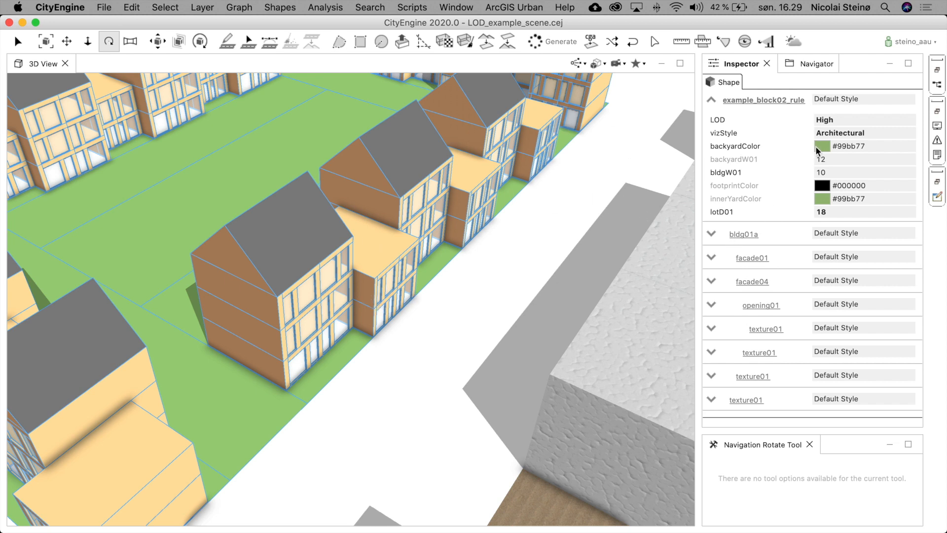
left_click(840, 133)
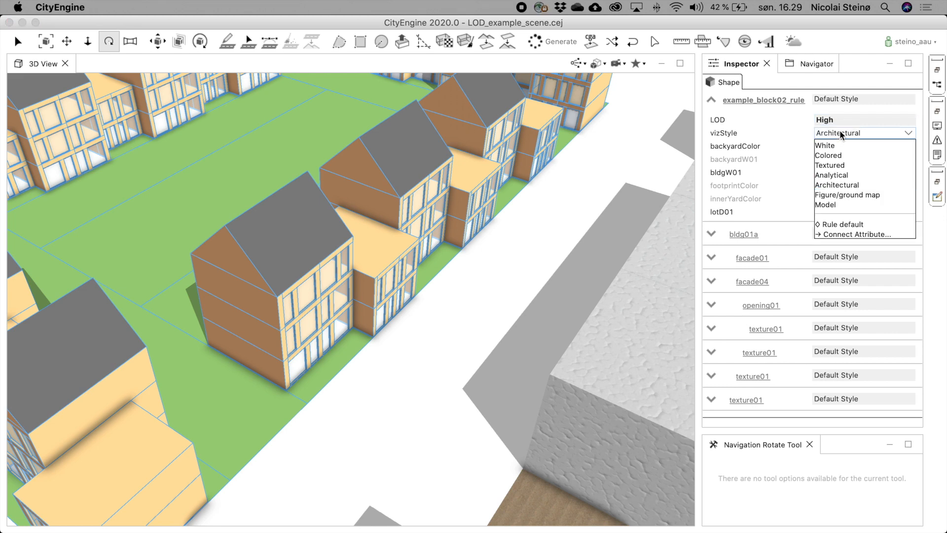
left_click(828, 145)
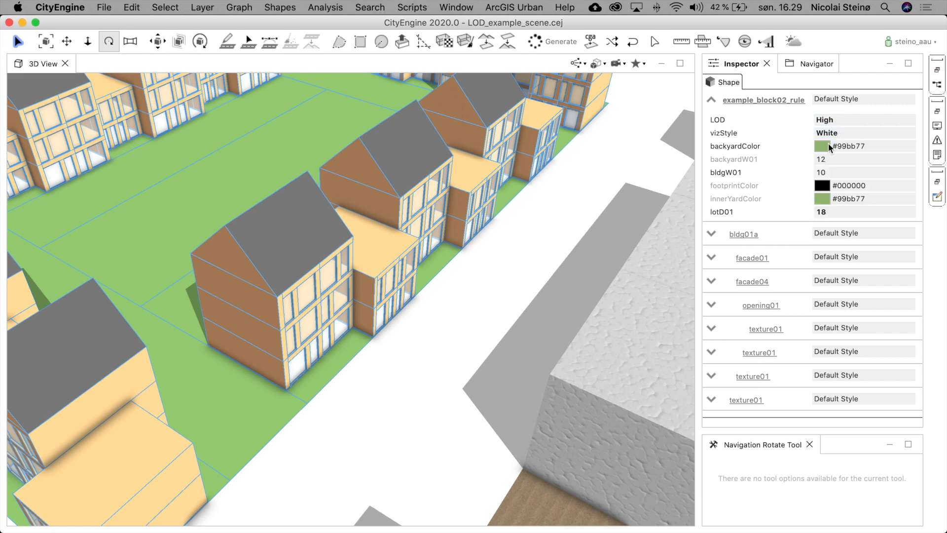
left_click(833, 120)
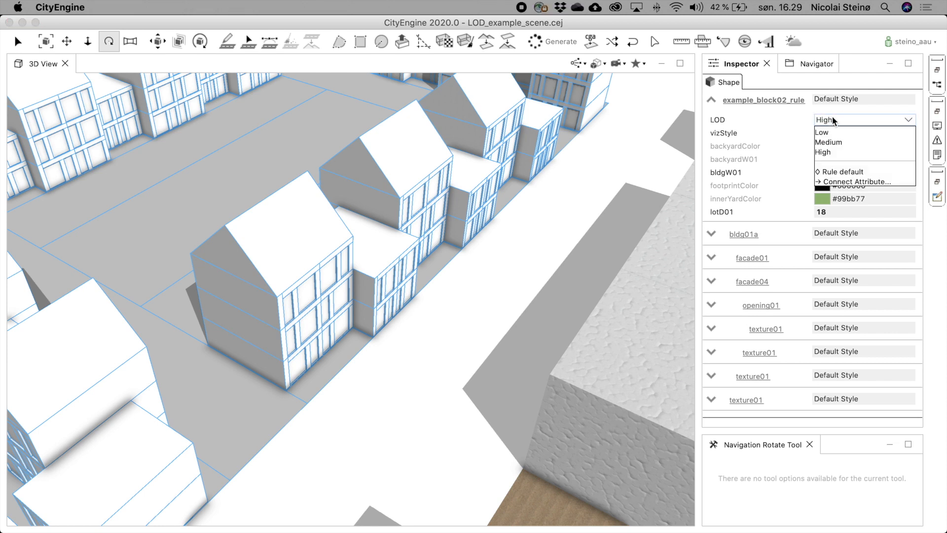
left_click(827, 132)
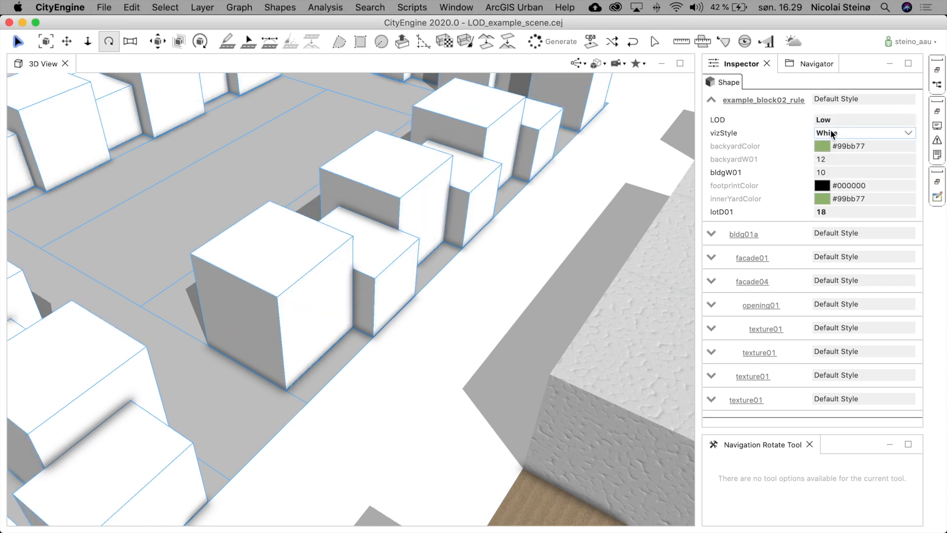
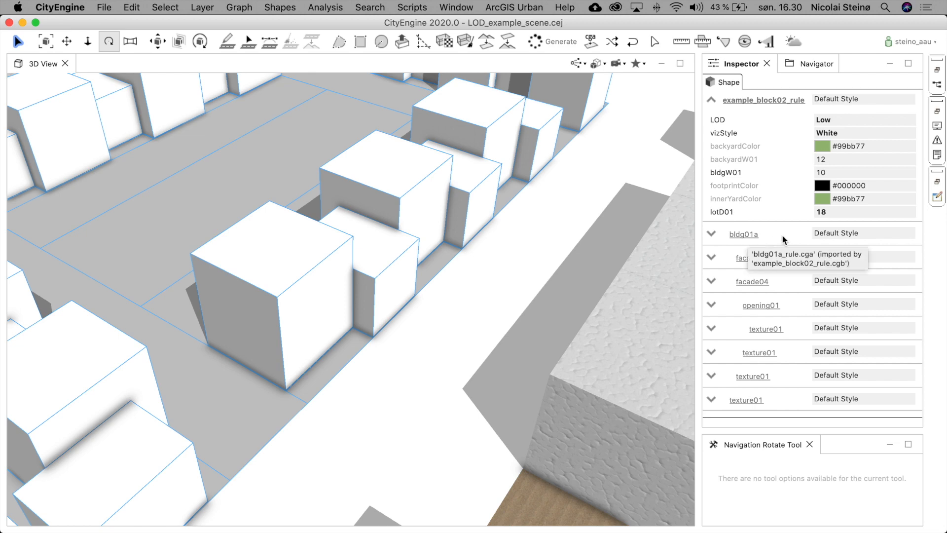
- Open the lot's rule file example_block02_rule.cga in the code editor and scroll through its attributes
left_click(763, 100)
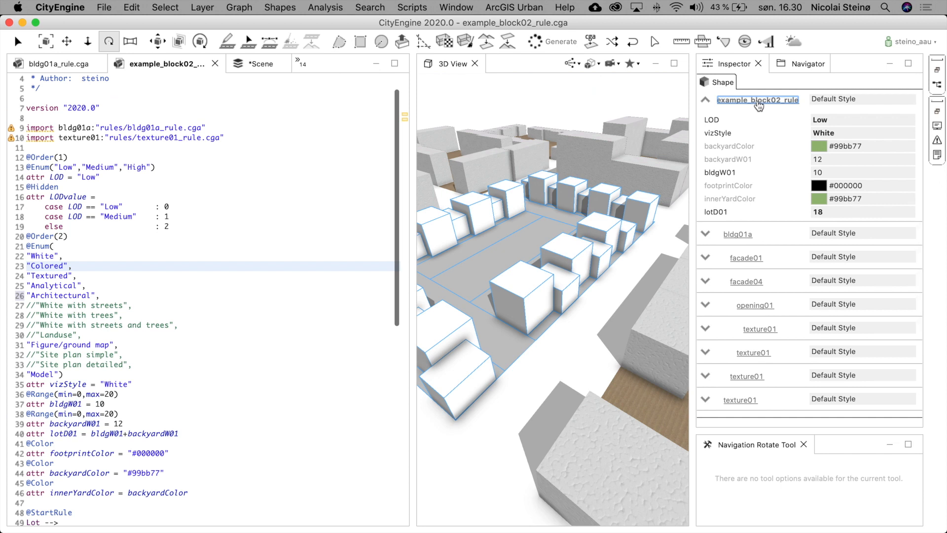
scroll(314, 188, "down", 1)
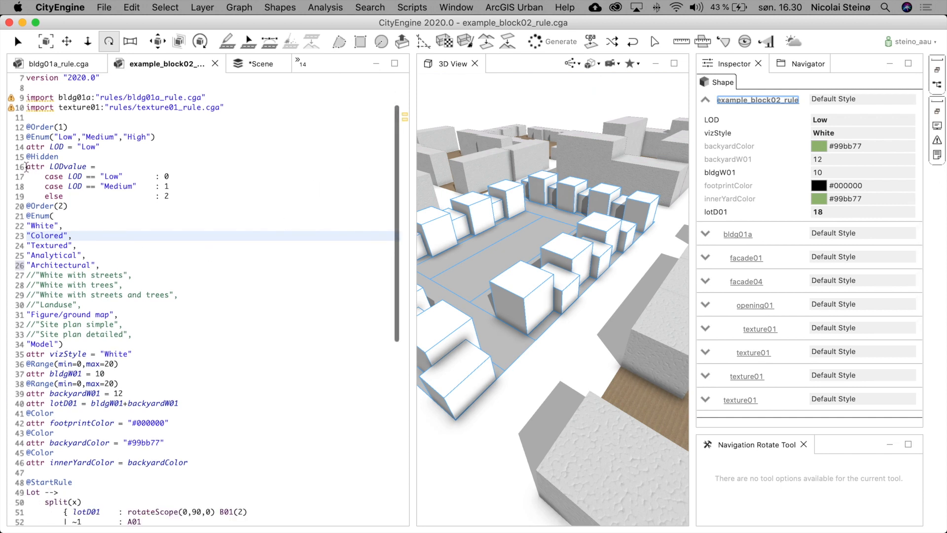
scroll(261, 205, "down", 3)
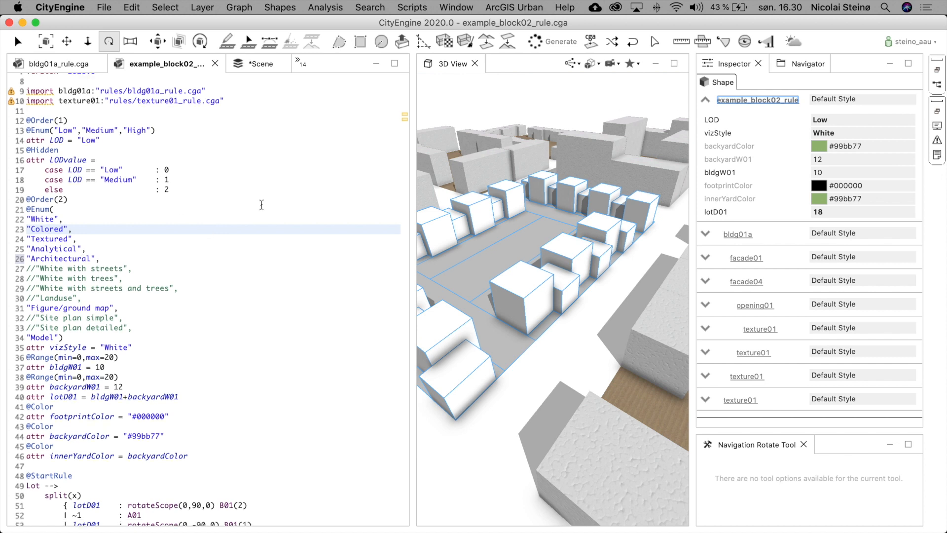
scroll(261, 205, "up", 1)
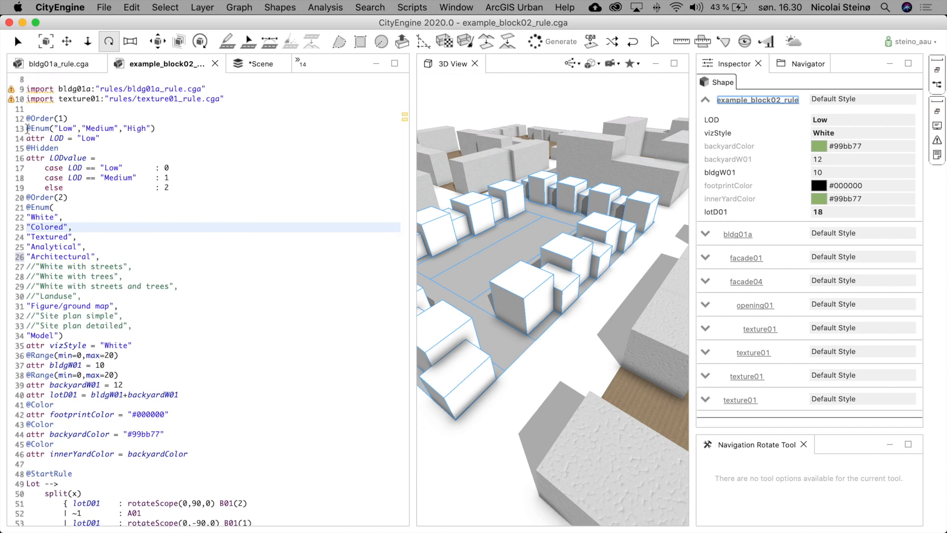
- Examine the LOD attribute's enumeration in the code alongside its options in the inspector
left_click_drag(26, 129, 24, 148)
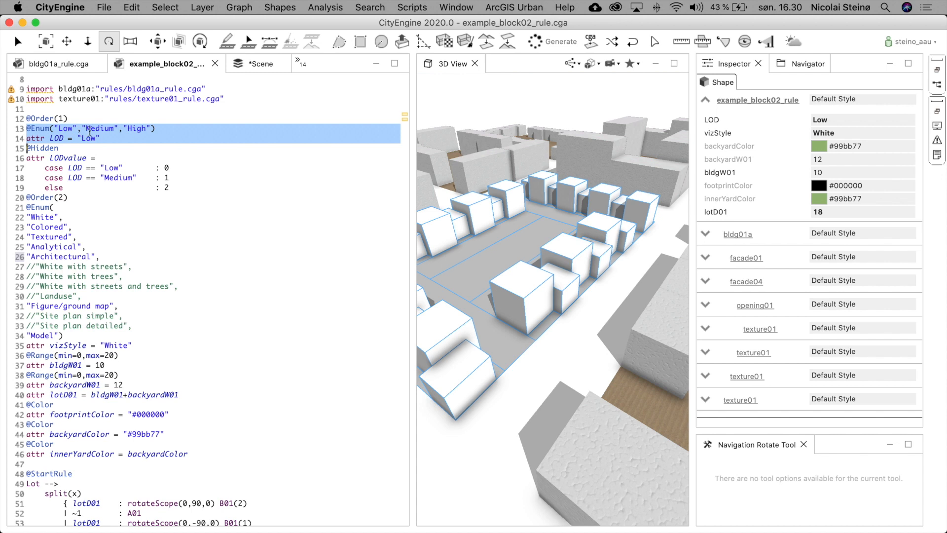
left_click(823, 119)
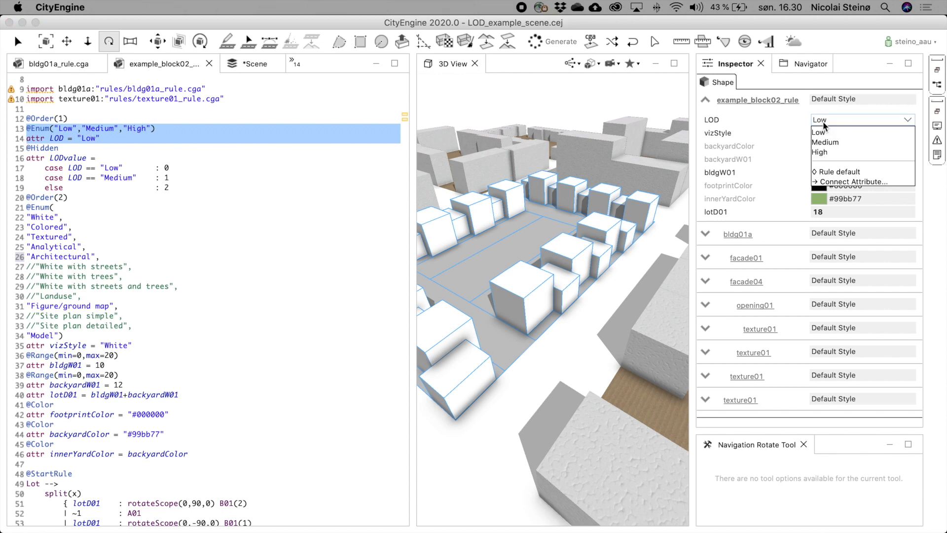
left_click(283, 237)
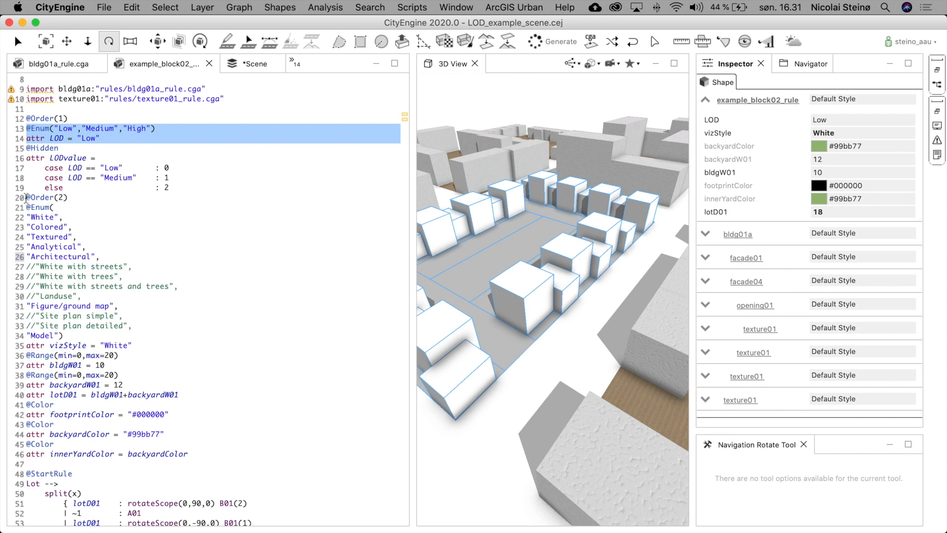
- Examine the vizStyle enumeration of visualization styles, including its commented-out entries
left_click_drag(27, 199, 72, 350)
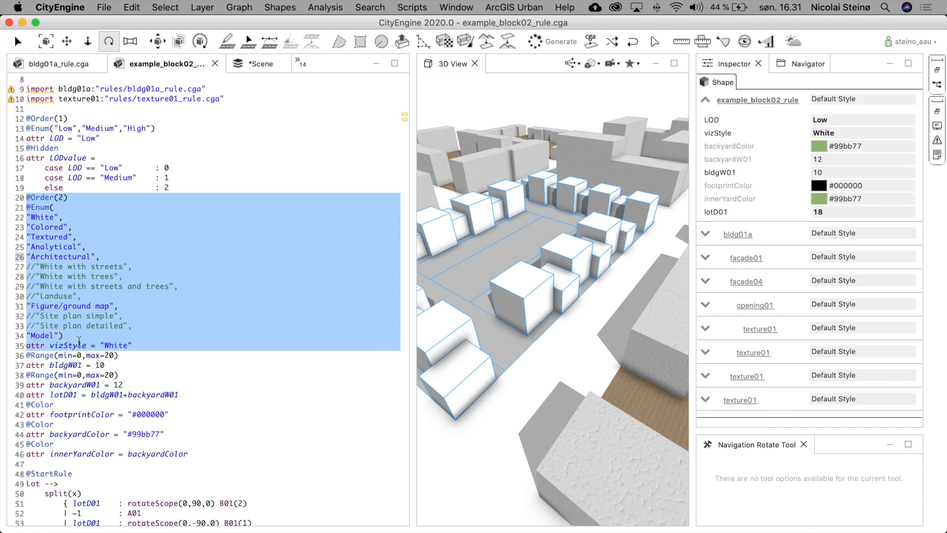
left_click(103, 217)
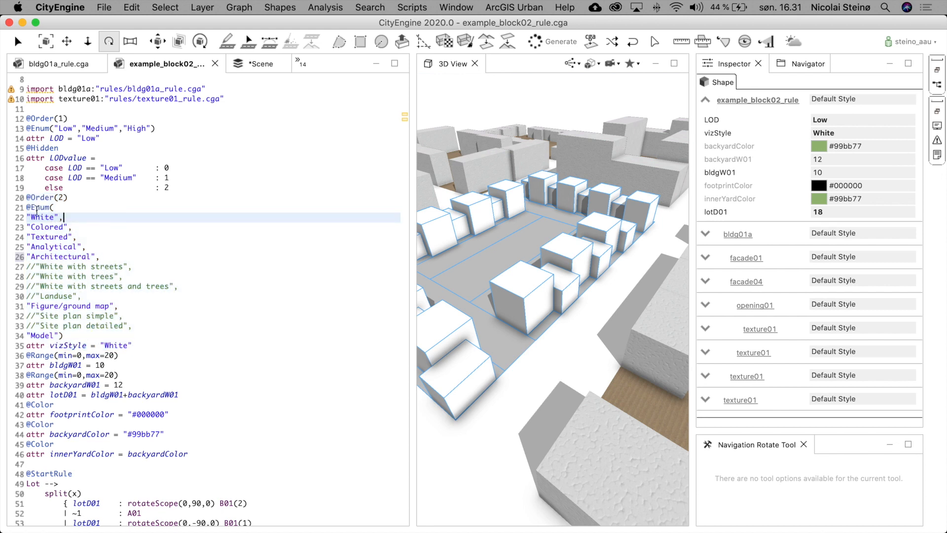
double_click(42, 218)
double_click(57, 257)
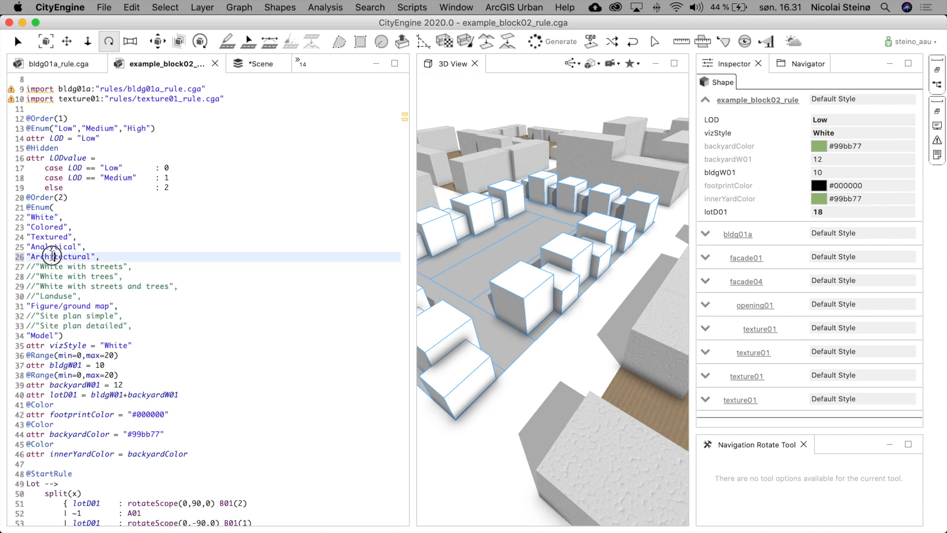
double_click(76, 307)
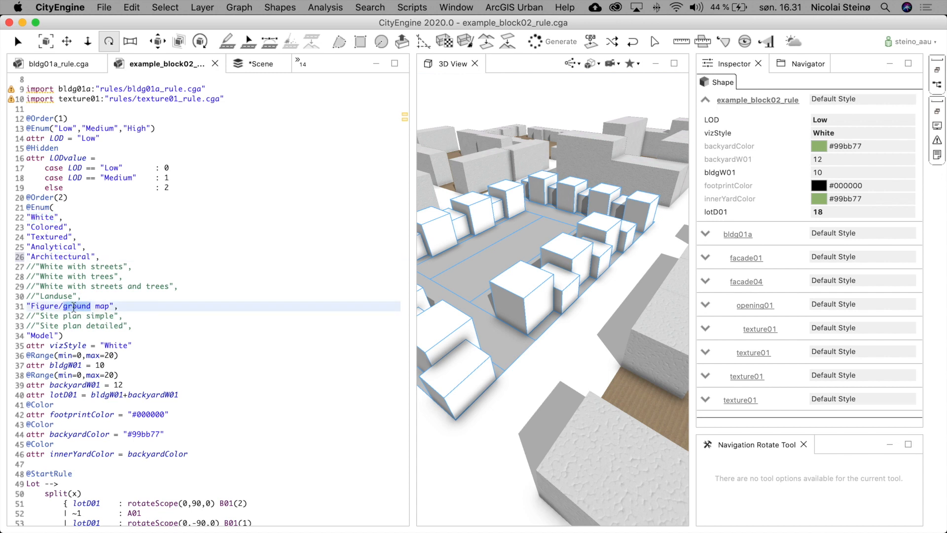
double_click(42, 336)
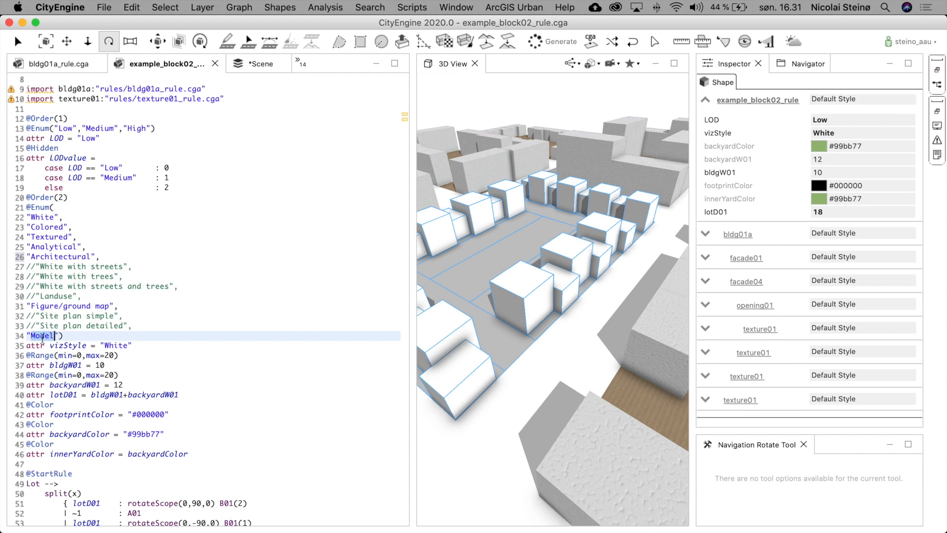
left_click(35, 267)
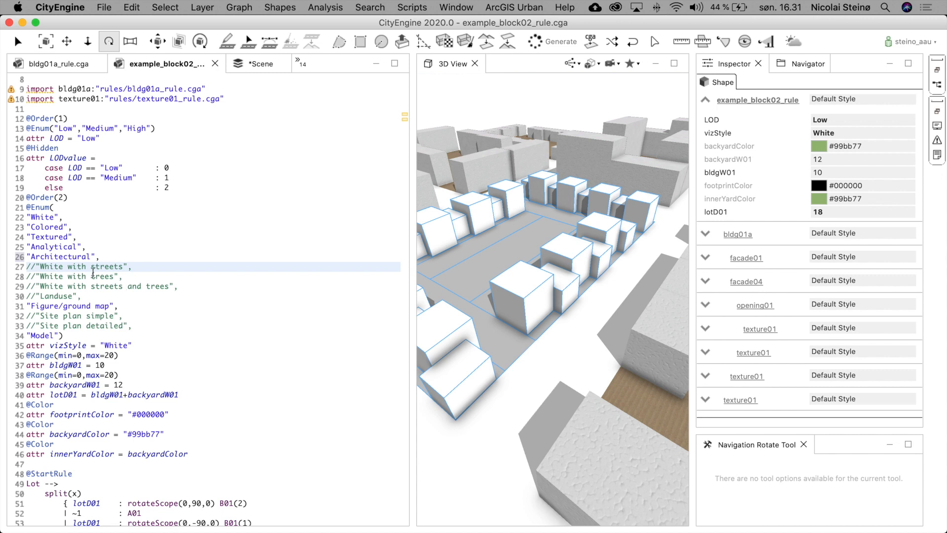
double_click(29, 265)
- Examine the hidden LODvalue attribute that maps each LOD option to a number, keeping LOD at Low
left_click(27, 148)
left_click_drag(27, 148, 14, 197)
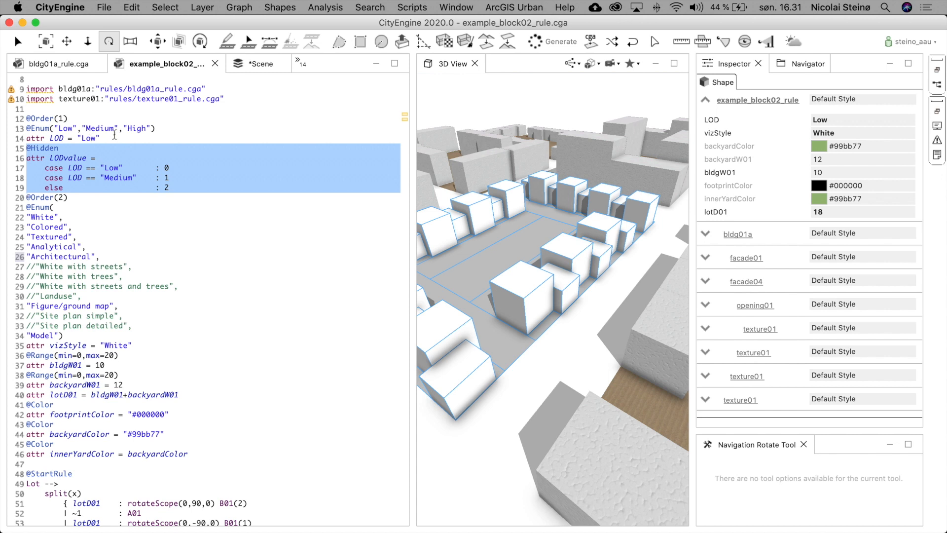
left_click(57, 138)
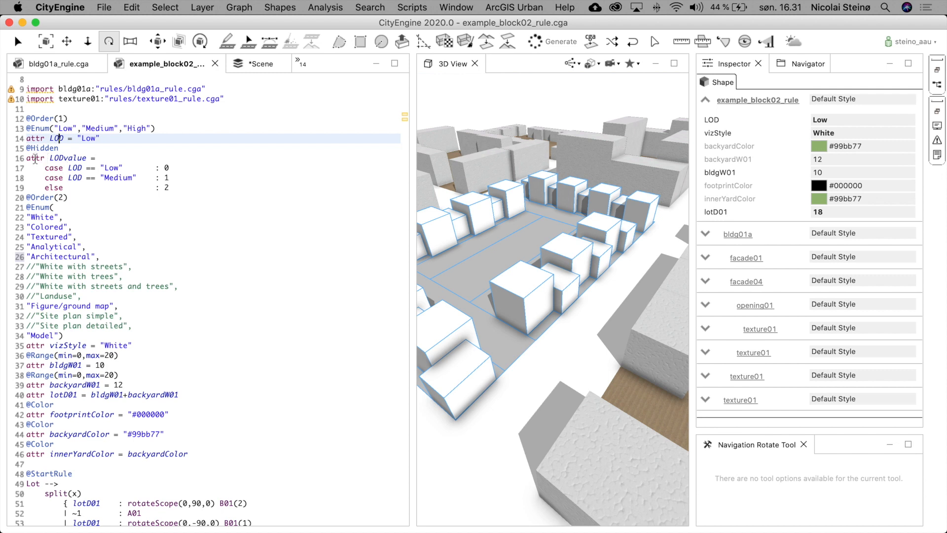
left_click_drag(28, 148, 27, 158)
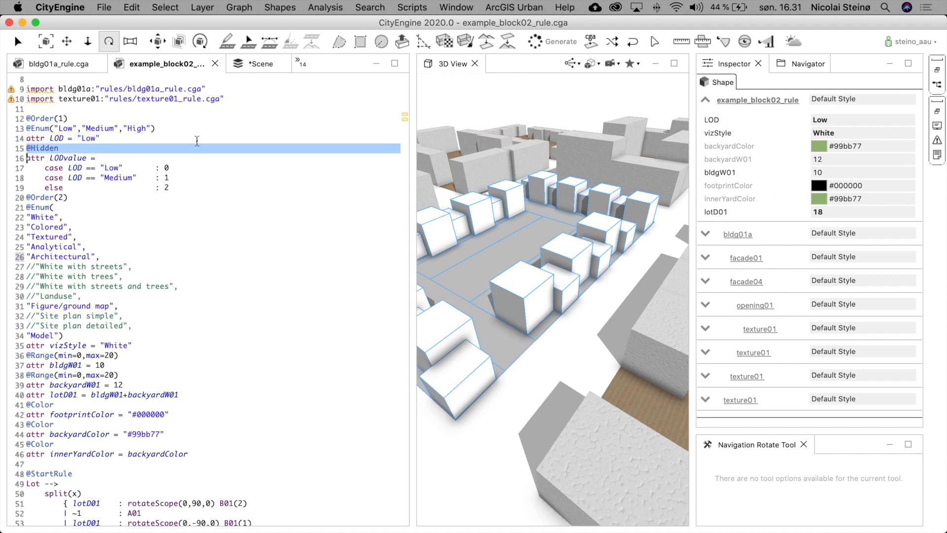
double_click(63, 158)
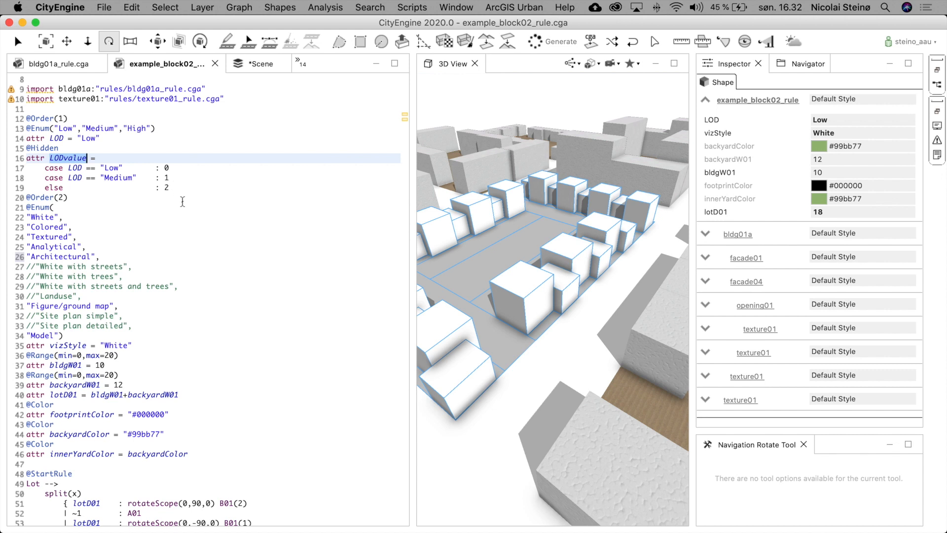
left_click(839, 119)
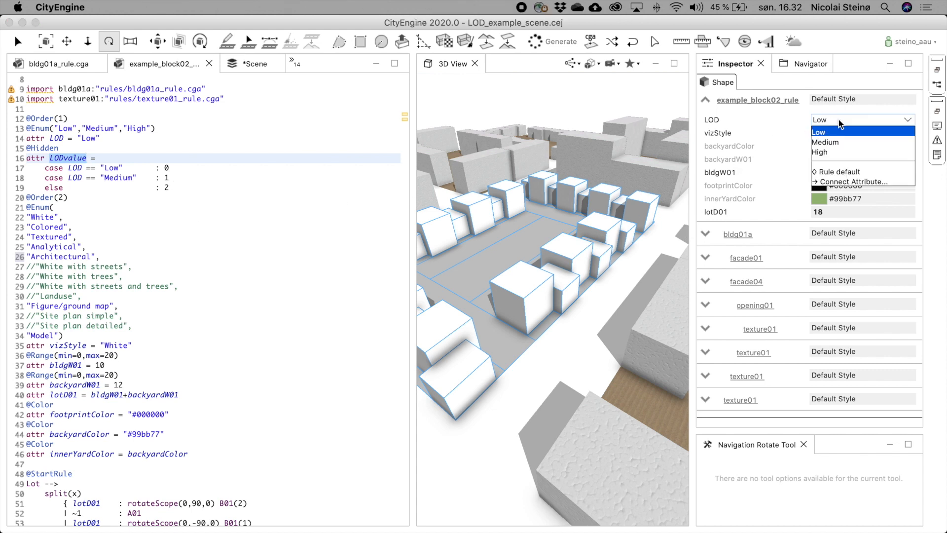
left_click(787, 131)
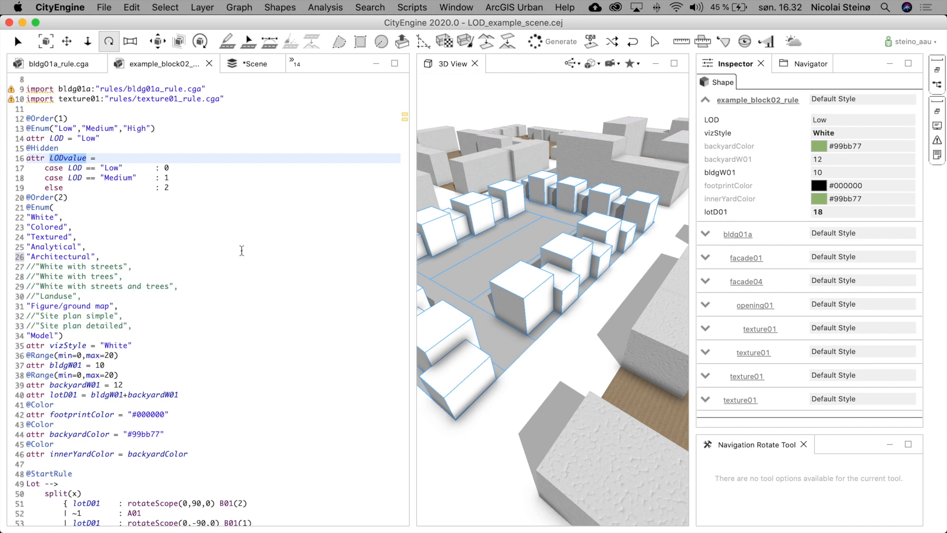
- Scroll to the BackYard rule and examine its vizStyle cases and colors
scroll(223, 249, "down", 5)
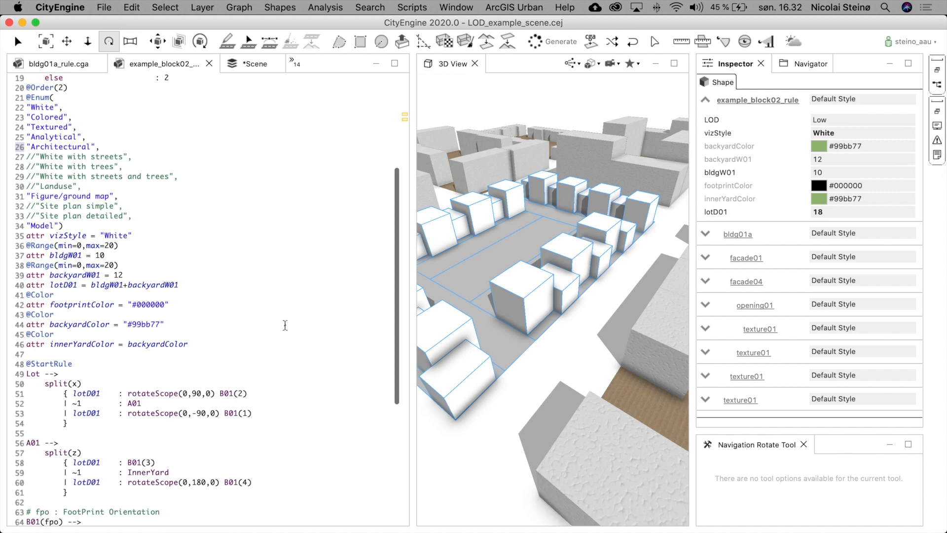
scroll(285, 325, "down", 2)
scroll(285, 325, "down", 10)
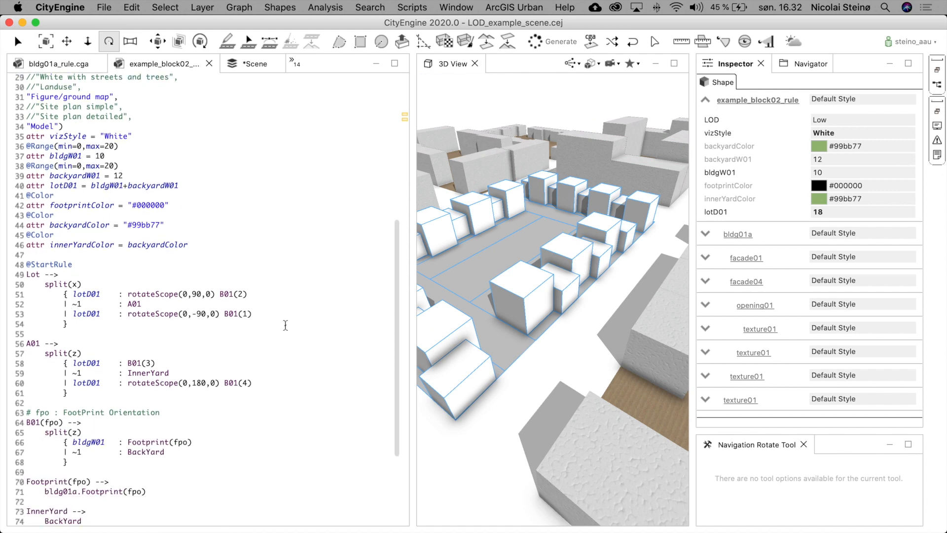
scroll(285, 325, "up", 1)
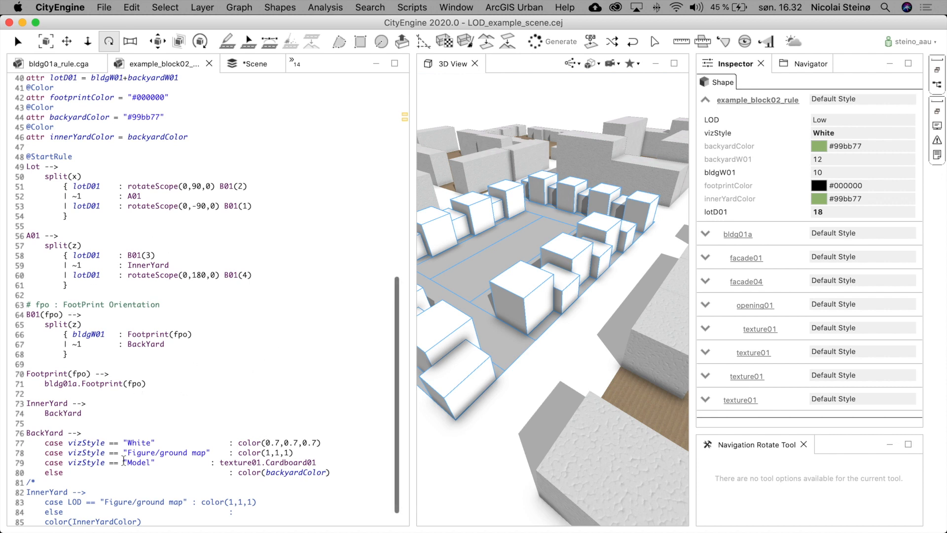
left_click_drag(26, 434, 19, 483)
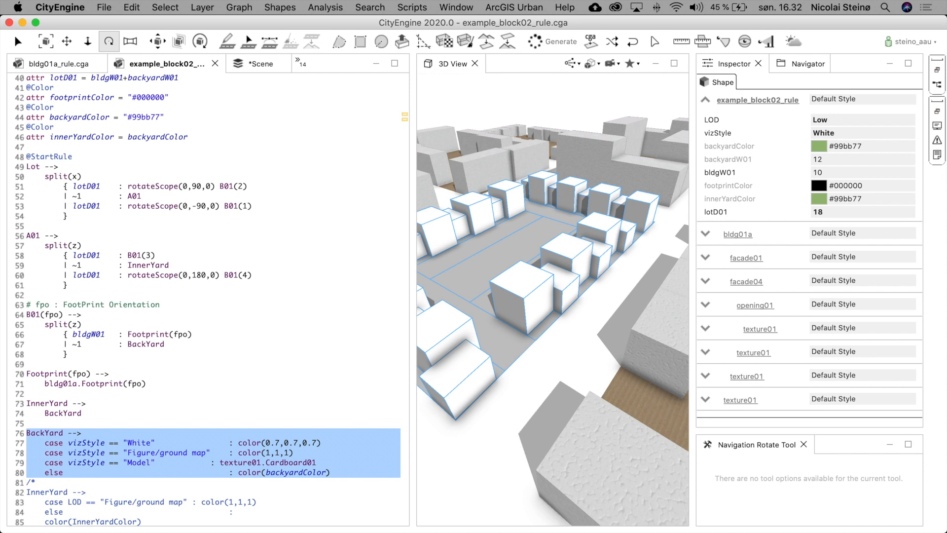
scroll(186, 438, "down", 2)
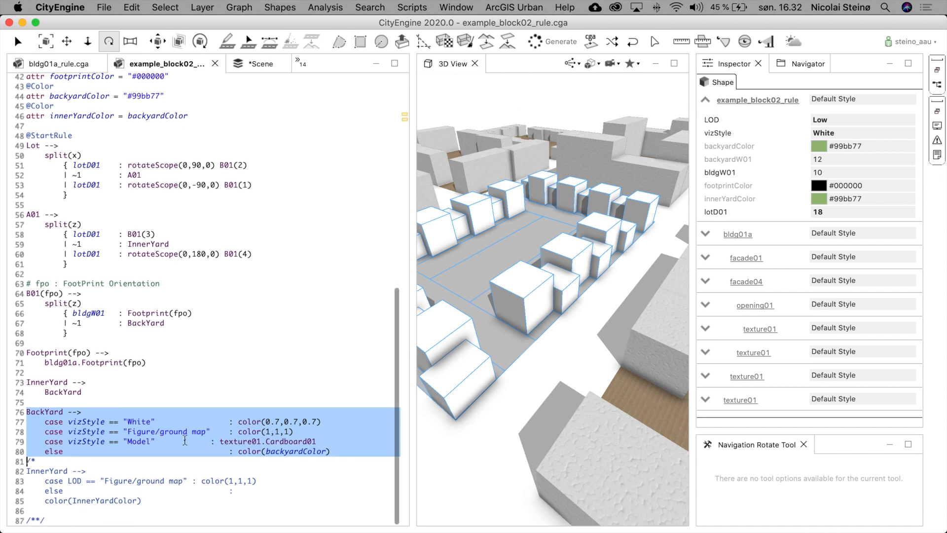
left_click(48, 411)
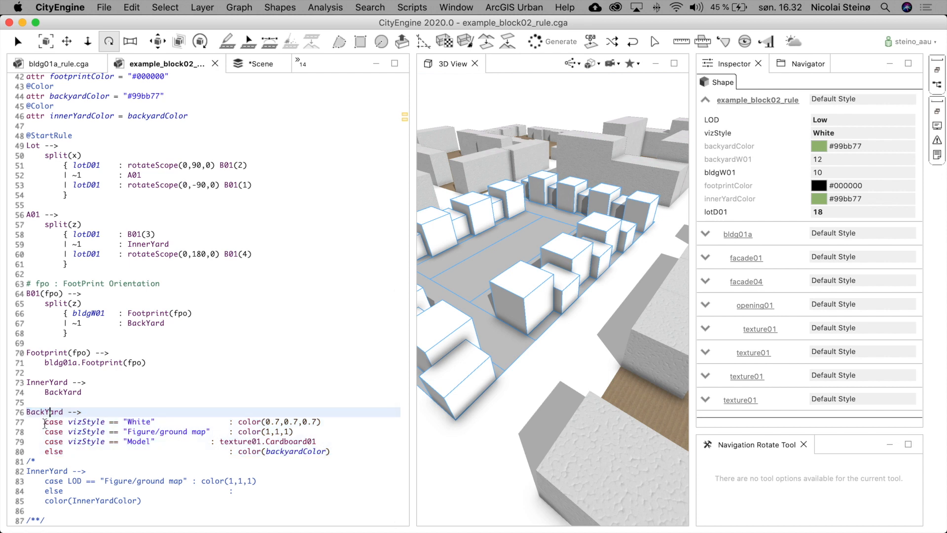
left_click_drag(44, 421, 45, 430)
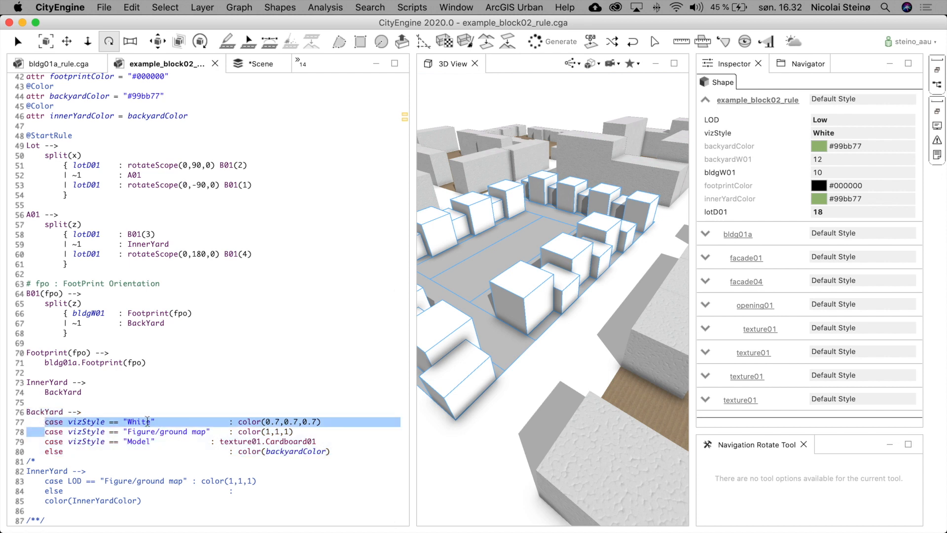
left_click_drag(240, 426, 337, 423)
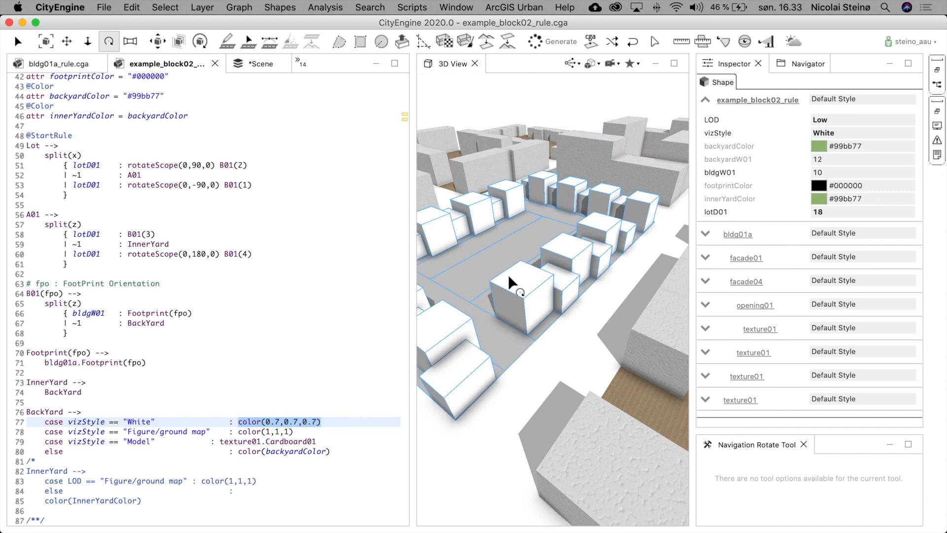
- Deselect the lot and examine the BackYard color and Cardboard01 texture assigned for each vizStyle case
left_click(557, 340)
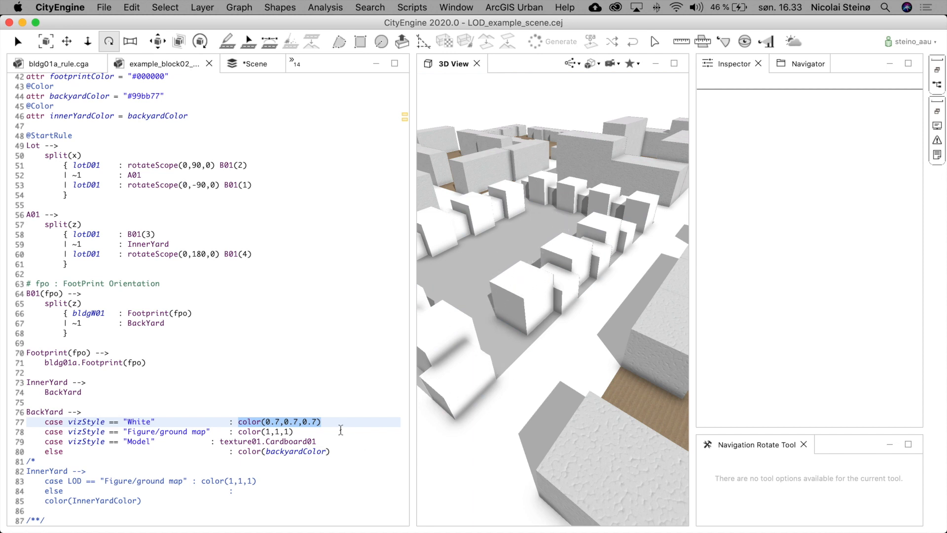
left_click(306, 421)
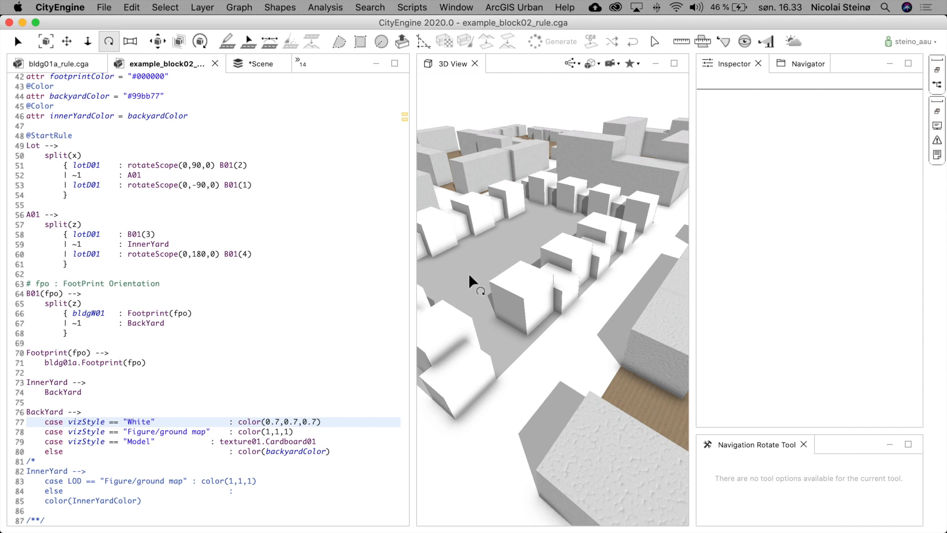
left_click_drag(238, 432, 312, 432)
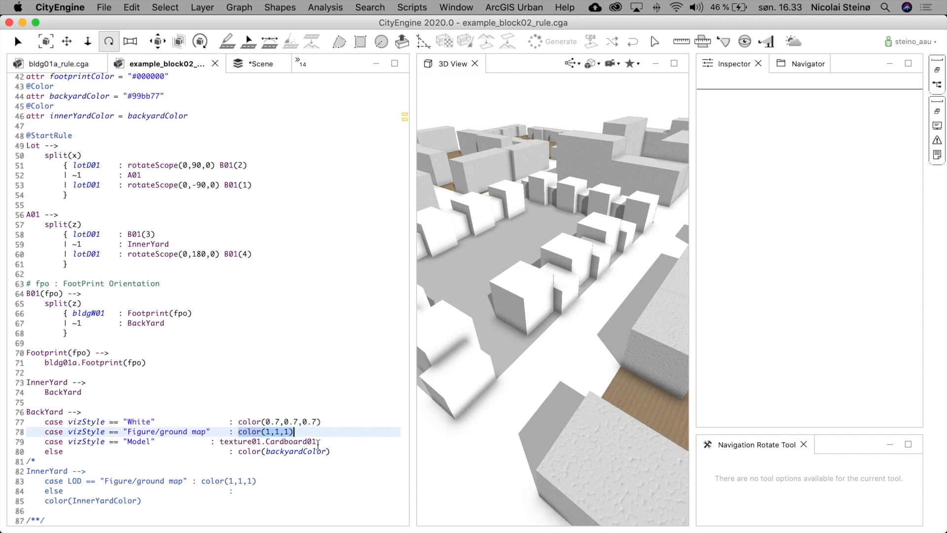
left_click(44, 442)
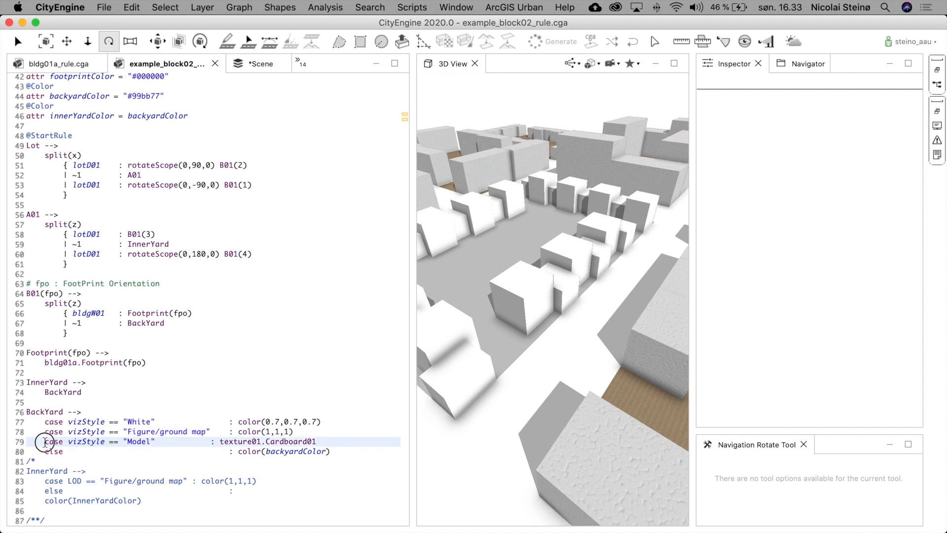
double_click(138, 441)
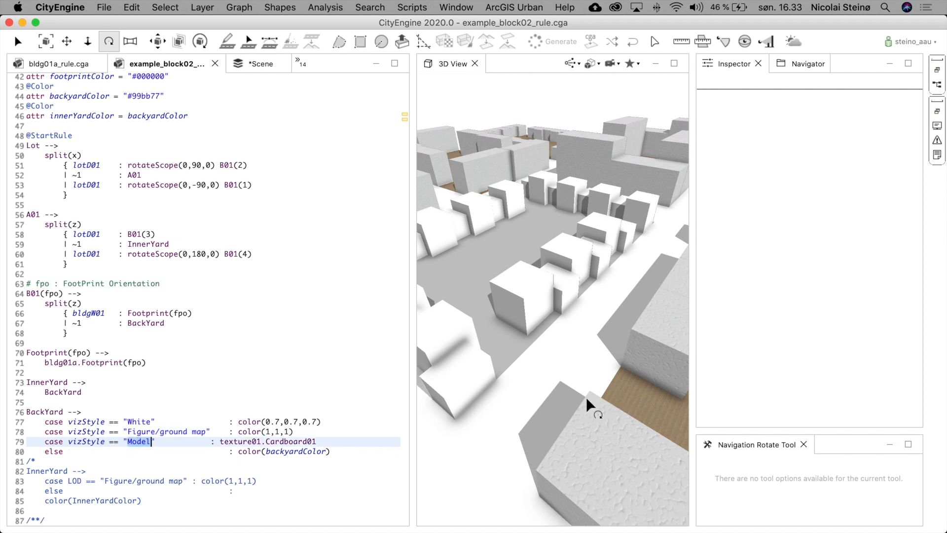
left_click(219, 440)
left_click(223, 441)
left_click_drag(223, 442, 319, 442)
left_click(244, 441)
left_click(267, 441)
left_click_drag(267, 442, 320, 439)
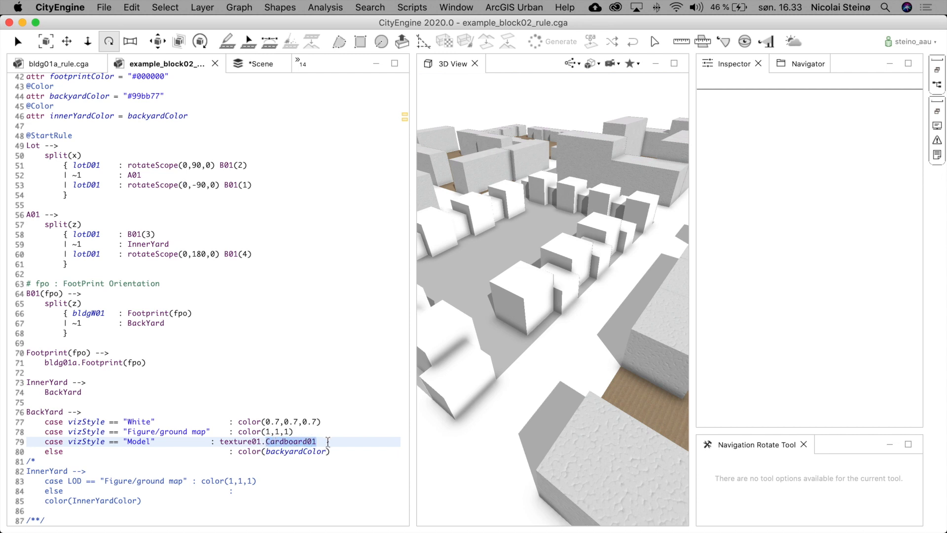
left_click(328, 441)
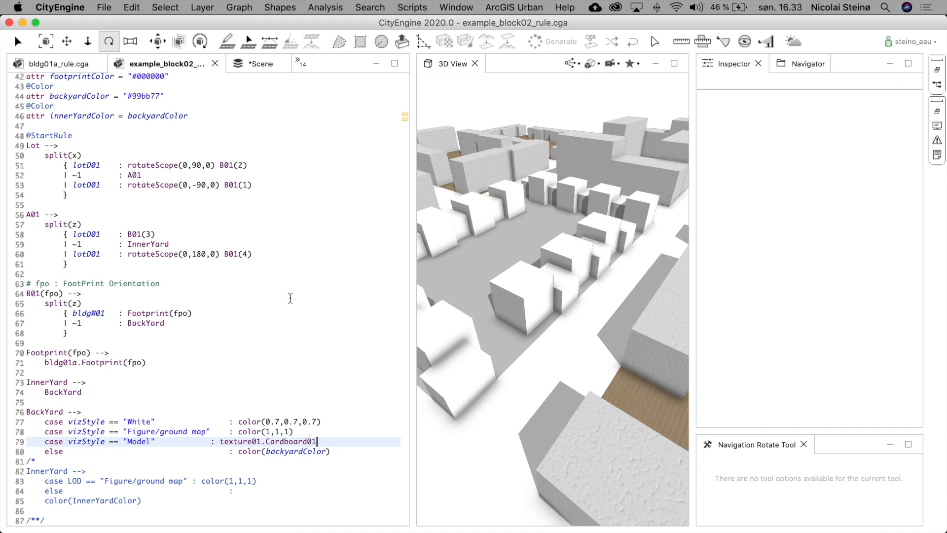
- Return to the top of the rule file and examine the import statements for the building and texture rules
scroll(290, 298, "up", 4)
scroll(264, 294, "up", 10)
scroll(262, 292, "up", 4)
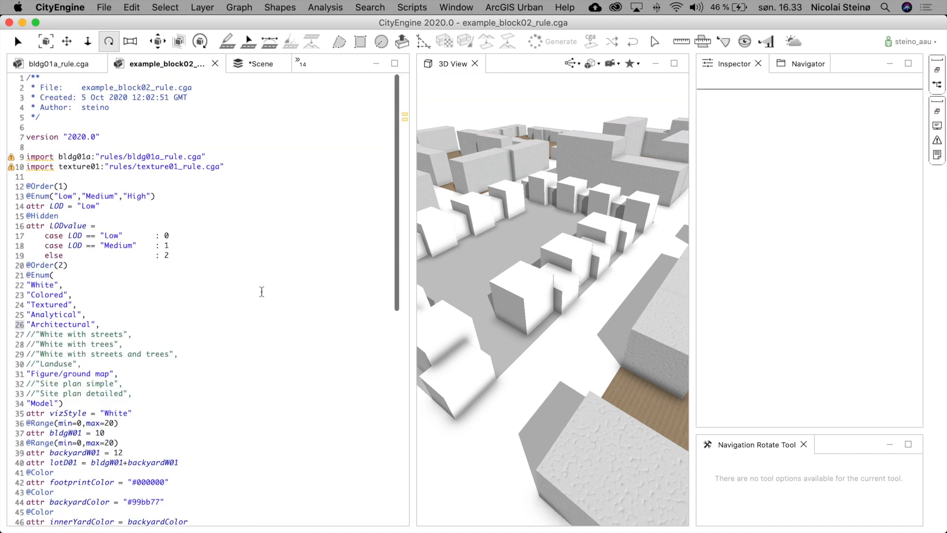
left_click(18, 167)
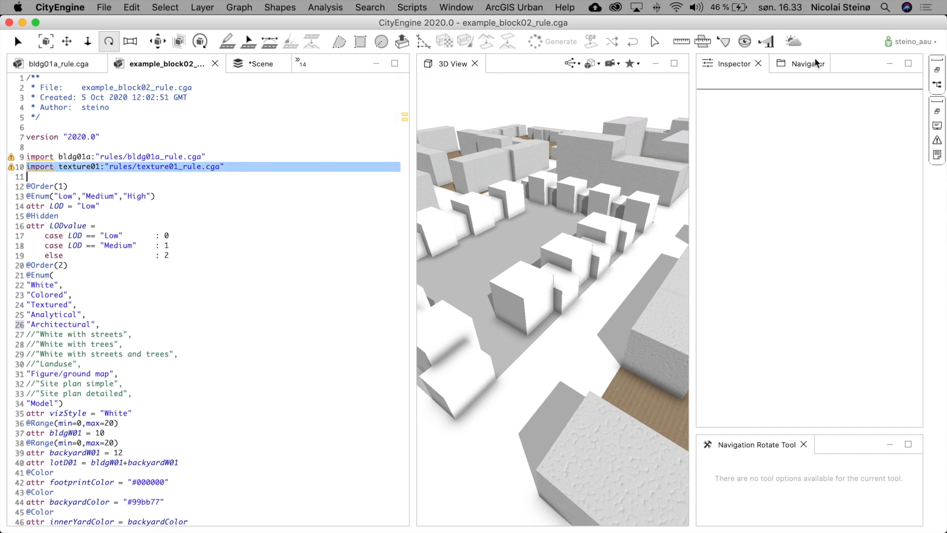
- Add an import of example_rule.cga to the rule file as a new line below the texture01 import
left_click(804, 68)
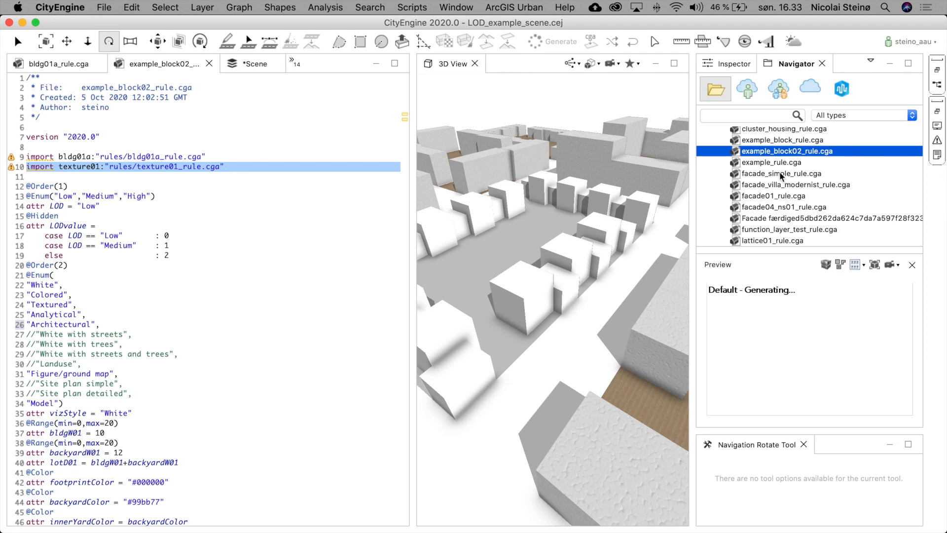
left_click(764, 163)
mouse_move(764, 163)
left_mouse_down()
mouse_move(380, 165)
mouse_move(131, 179)
left_mouse_up()
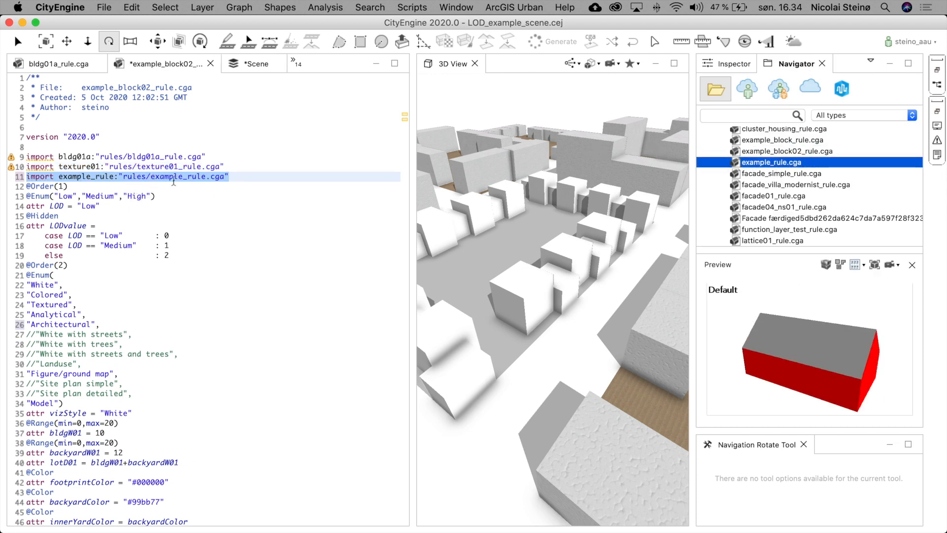
left_click(261, 177)
key("Return")
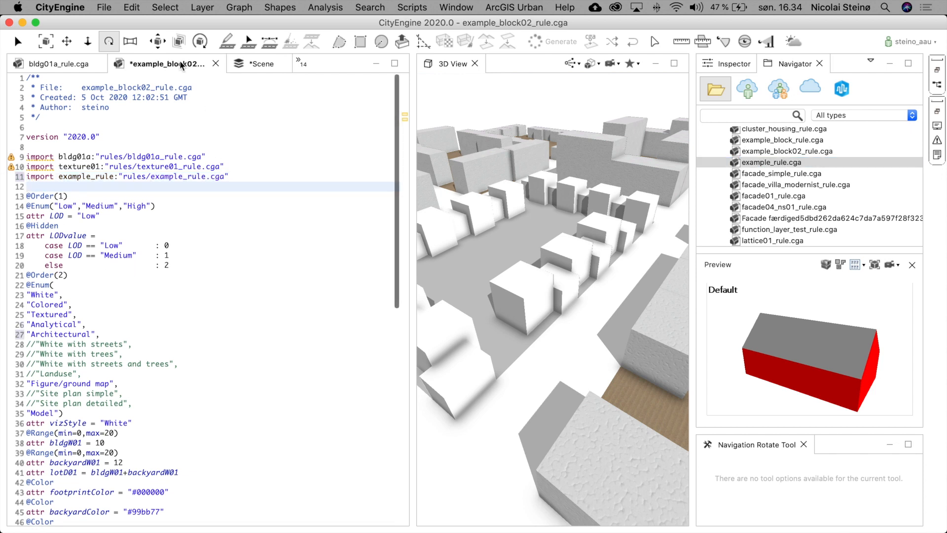
- Shorten the new import's alias to example
double_click(39, 177)
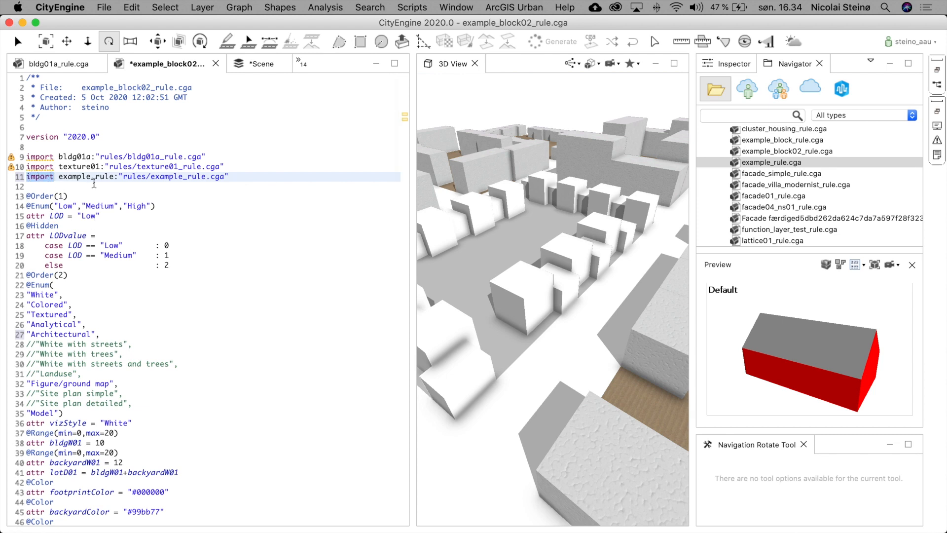
left_click(61, 177)
left_click_drag(59, 178, 111, 178)
left_click(114, 178)
key("BackSpace")
key("BackSpace")
key("BackSpace")
key("BackSpace")
key("BackSpace")
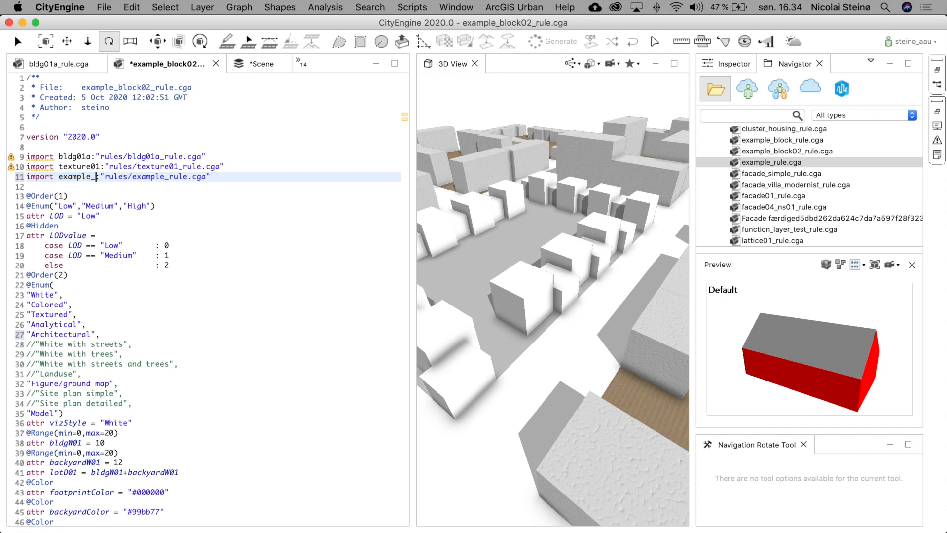
double_click(78, 177)
- Compare the texture01 alias in the BackYard Model case with its import line, and align that case's colon with a tab
scroll(295, 258, "down", 6)
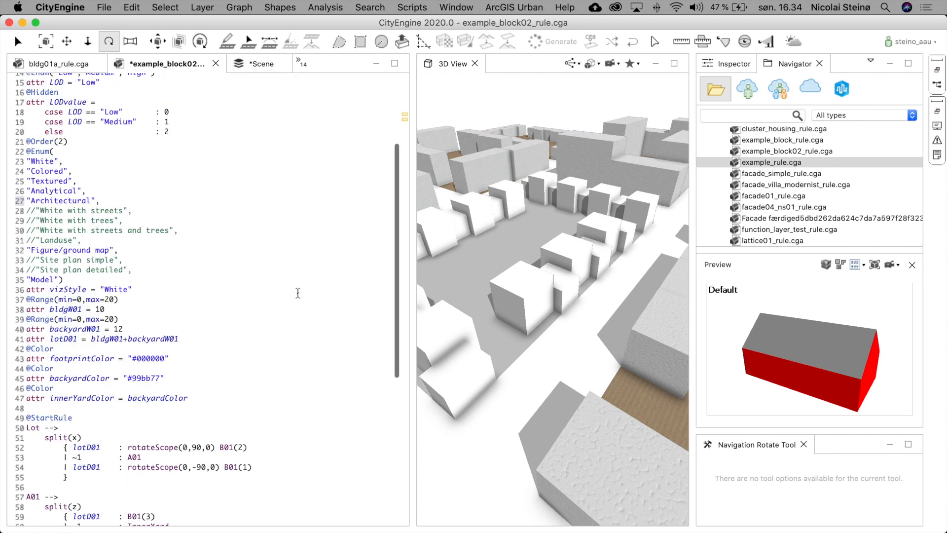
scroll(290, 307, "down", 7)
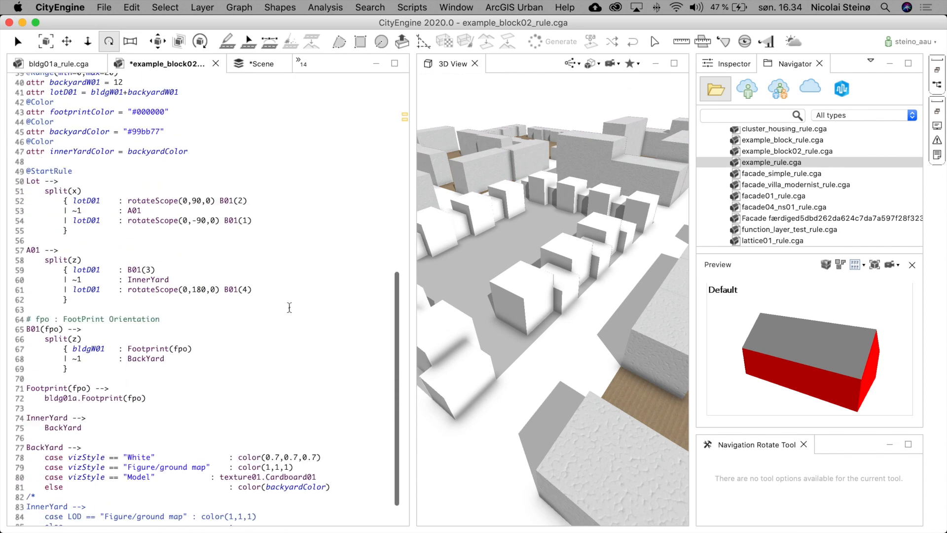
left_click_drag(262, 461, 223, 460)
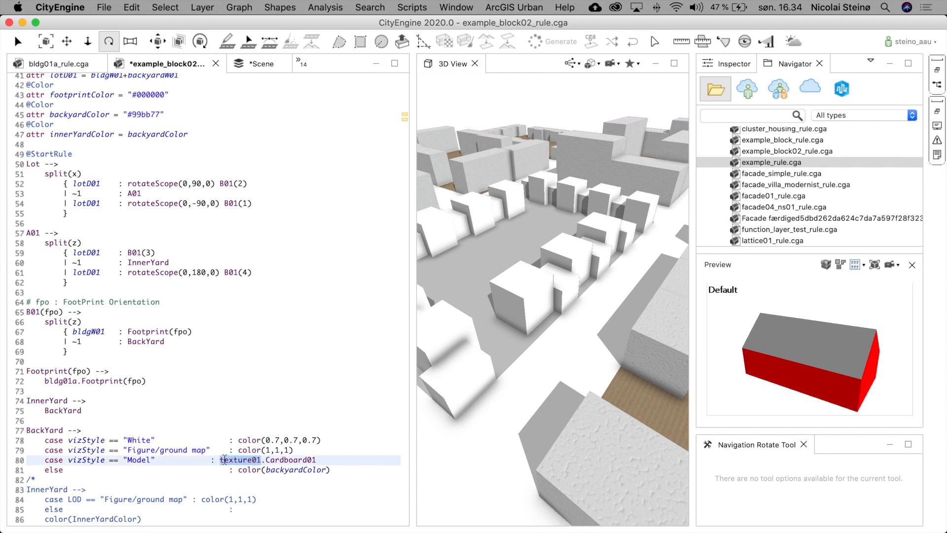
scroll(219, 251, "up", 13)
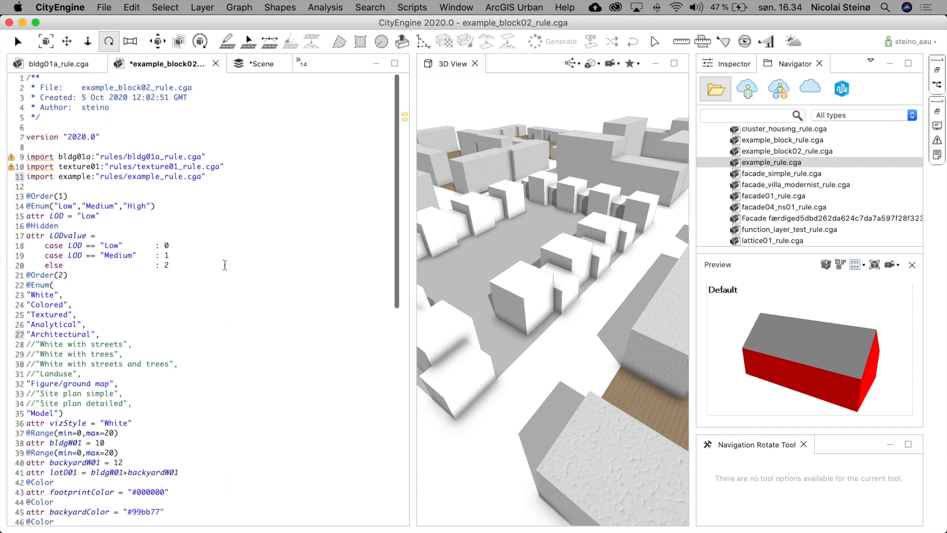
double_click(78, 167)
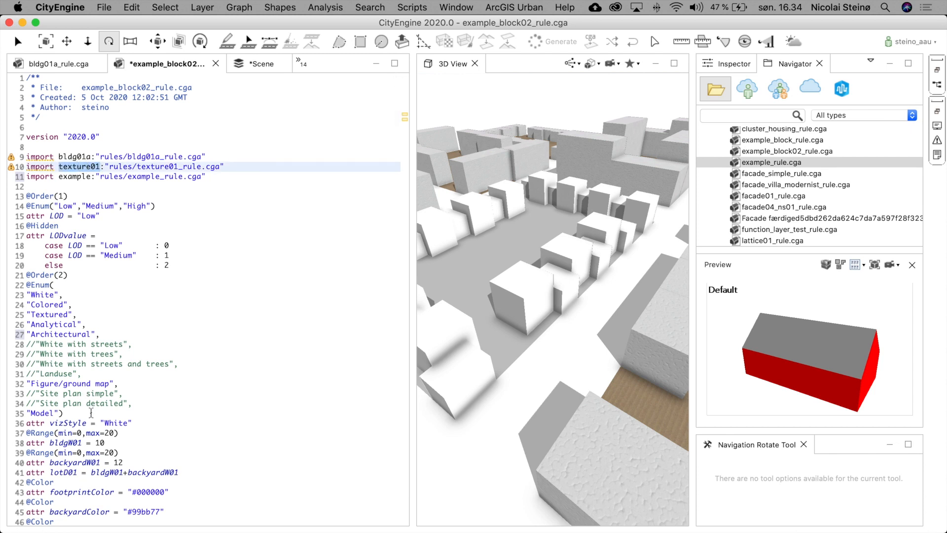
left_click_drag(105, 167, 225, 167)
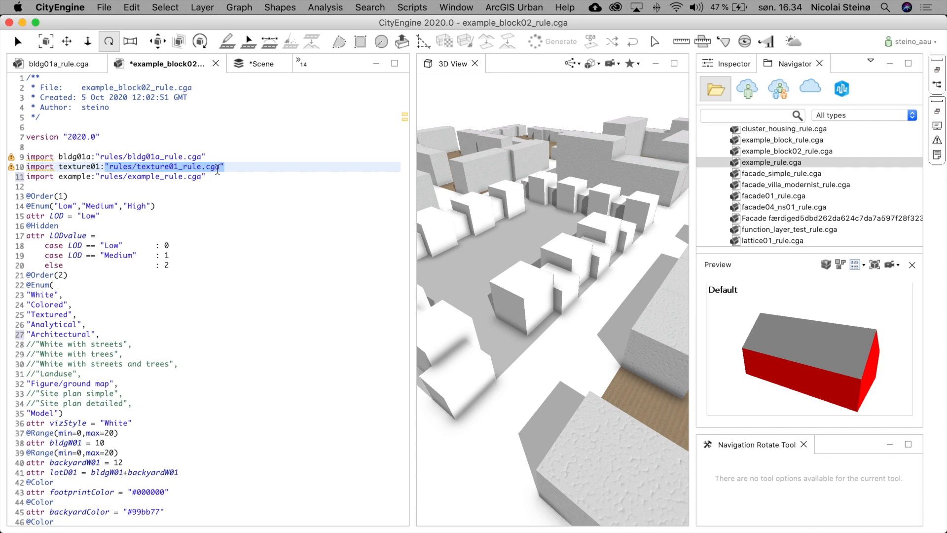
left_click(216, 166)
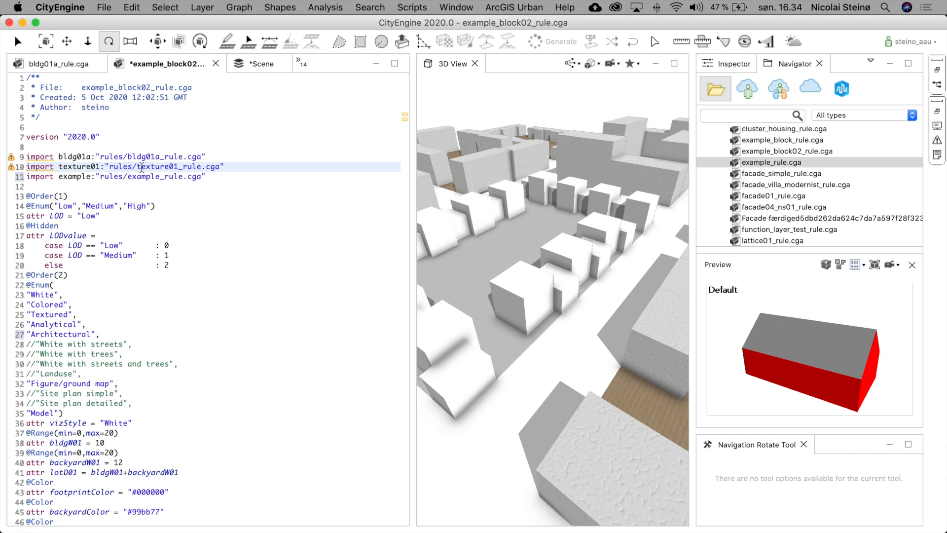
double_click(111, 168)
scroll(252, 358, "down", 7)
scroll(250, 354, "down", 7)
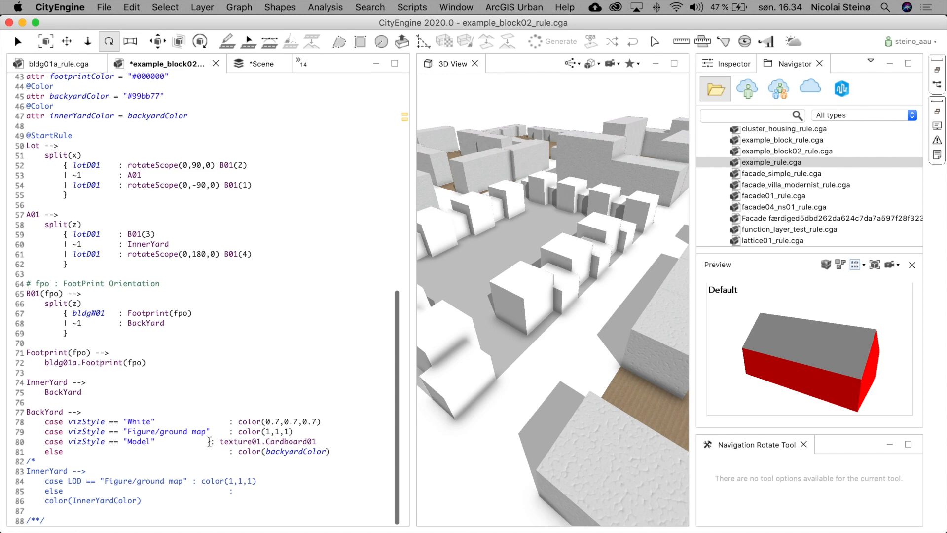
left_click(208, 442)
key("Tab")
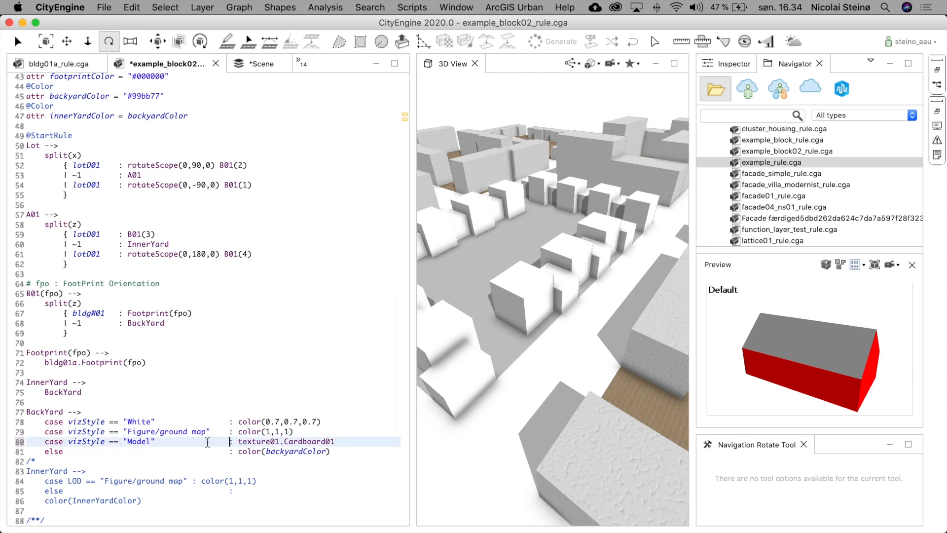
- Delete the example import line from the rule file
scroll(284, 309, "up", 7)
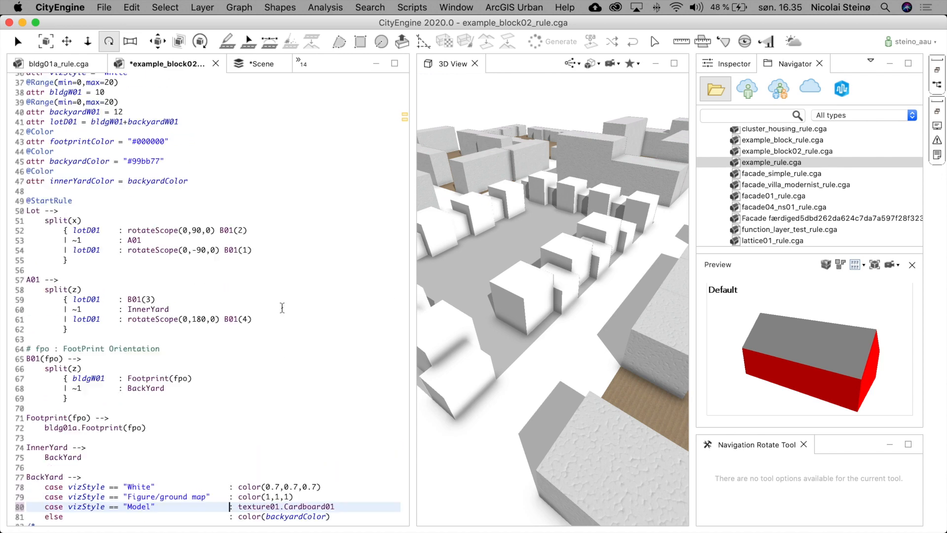
scroll(241, 244, "up", 7)
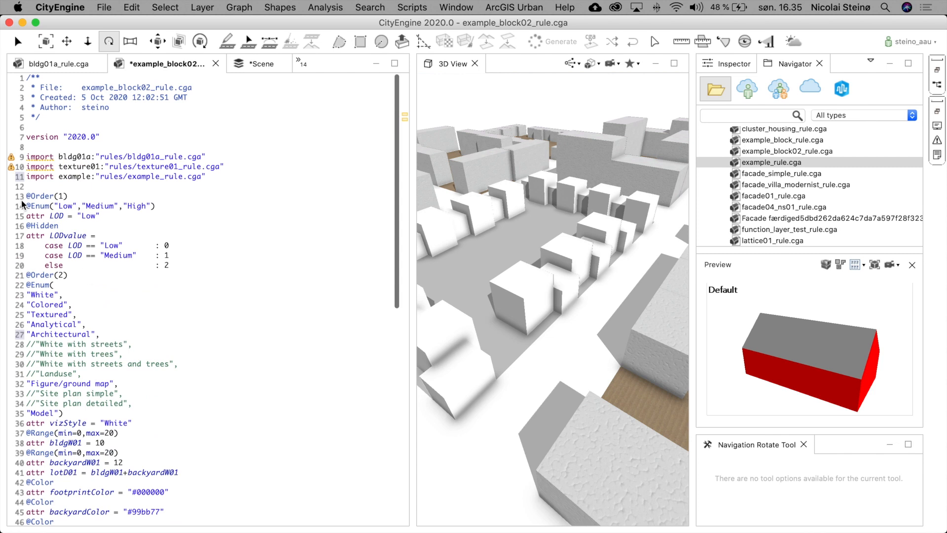
left_click_drag(27, 177, 27, 186)
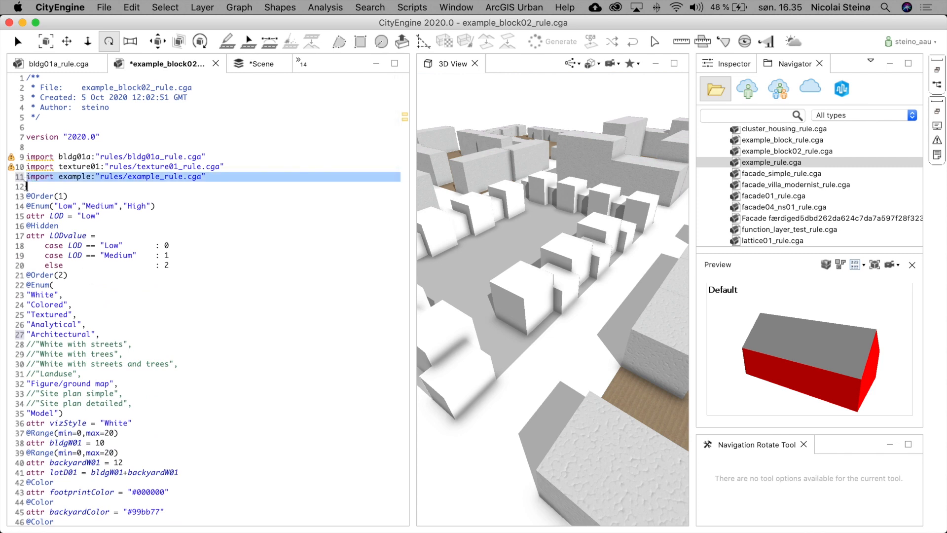
key("BackSpace")
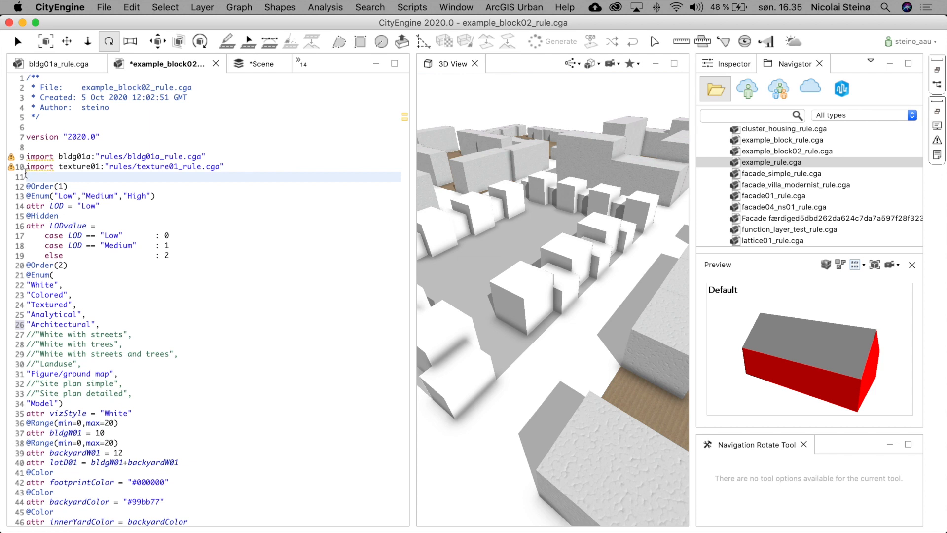
- Select the lot and compare the Inspector's imported rule sections with the bldg01a and texture01 import statements
left_click_drag(90, 157, 81, 156)
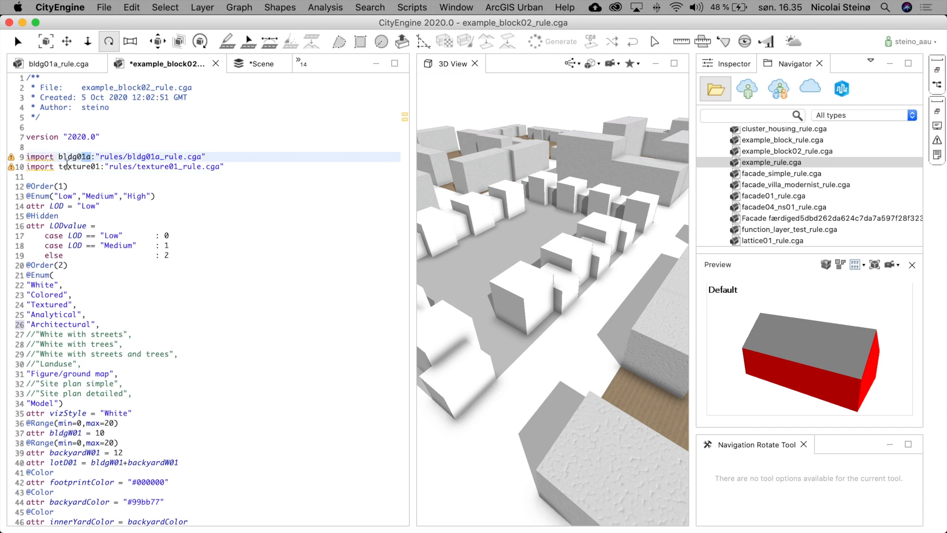
double_click(74, 166)
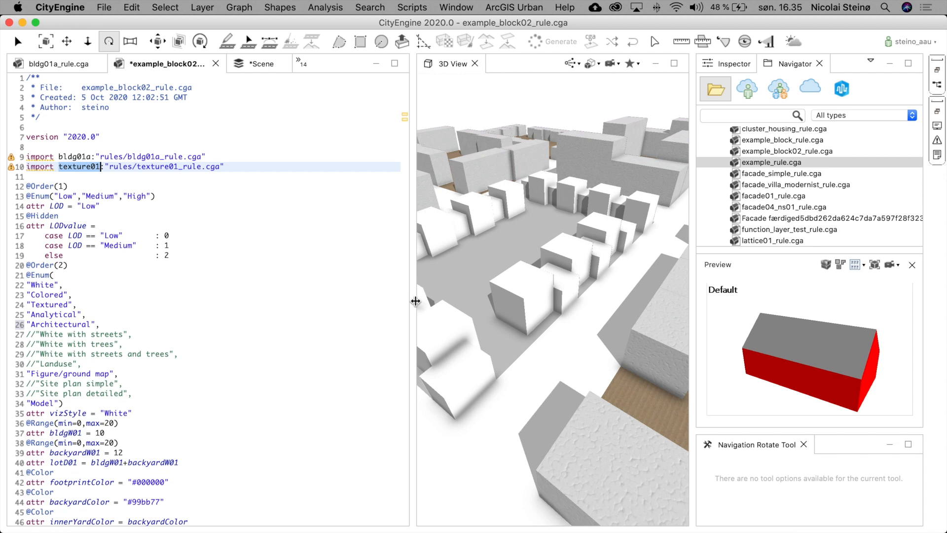
left_click(735, 63)
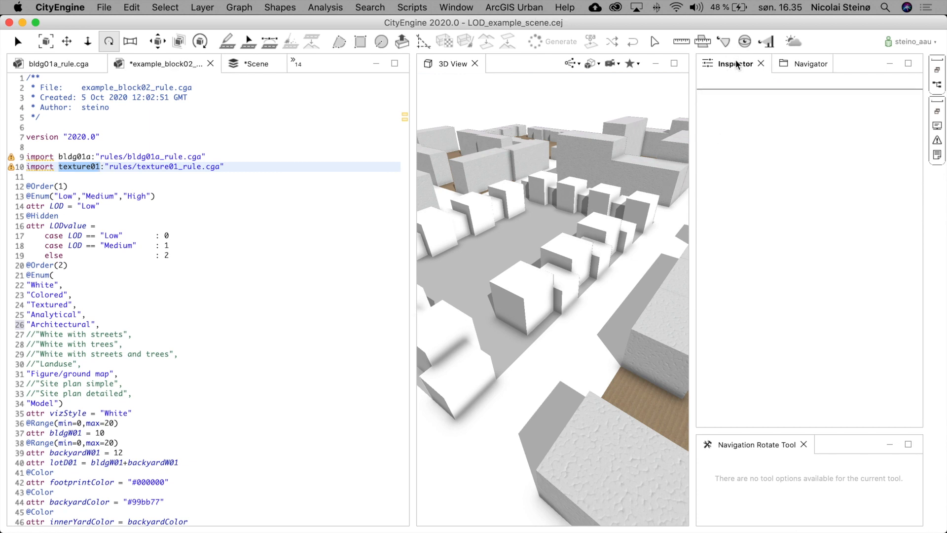
left_click(562, 289)
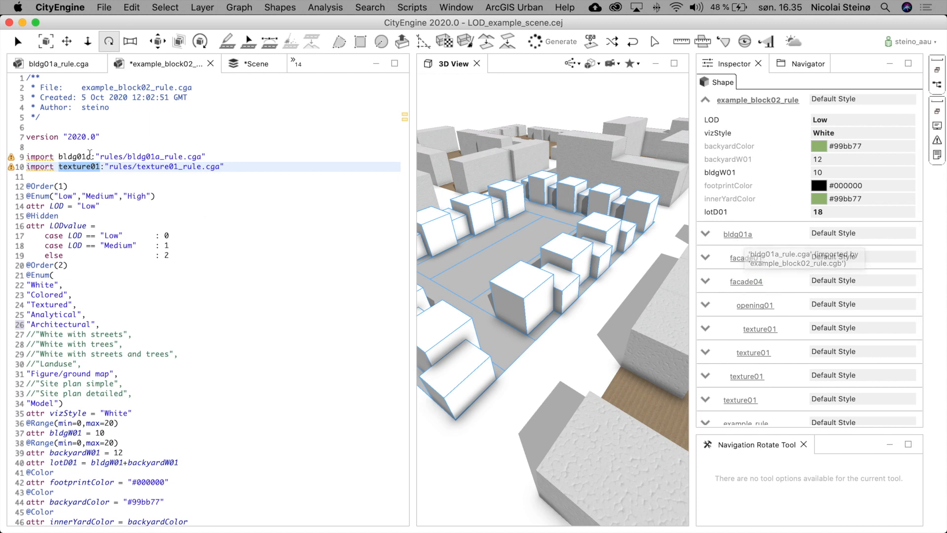
left_click(75, 157)
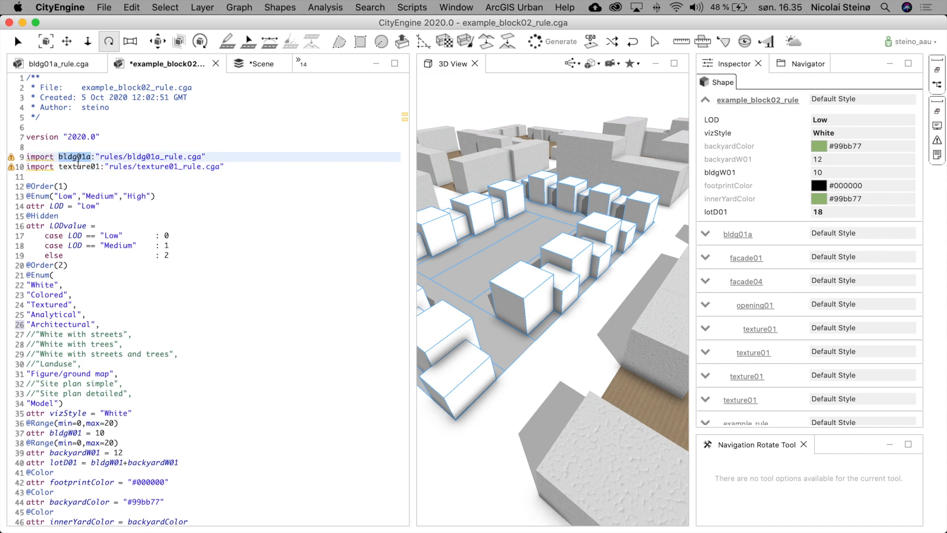
left_click(74, 167)
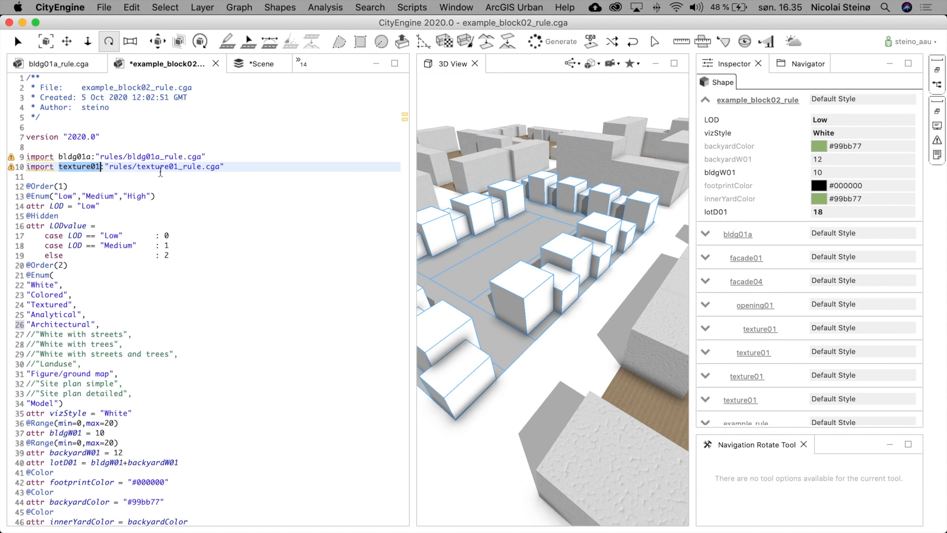
left_click(136, 168)
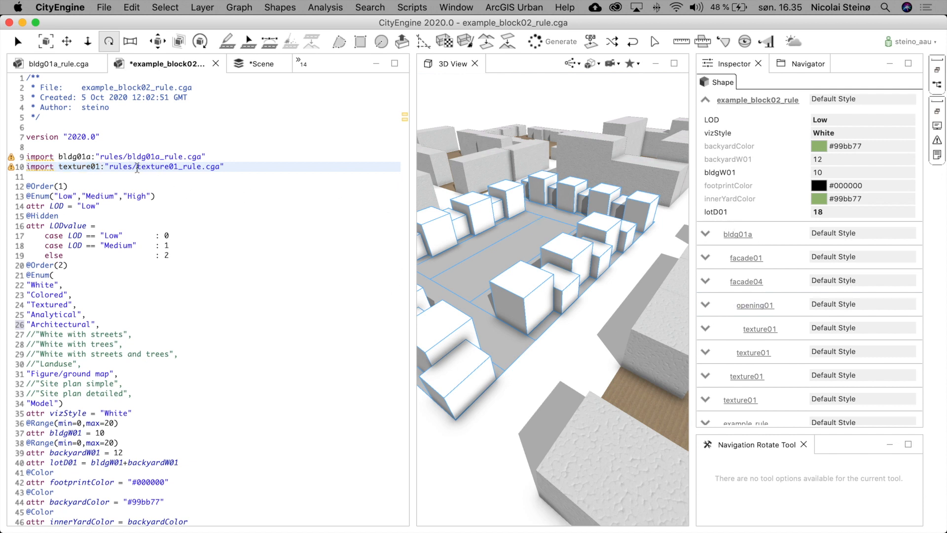
left_click_drag(136, 168, 201, 167)
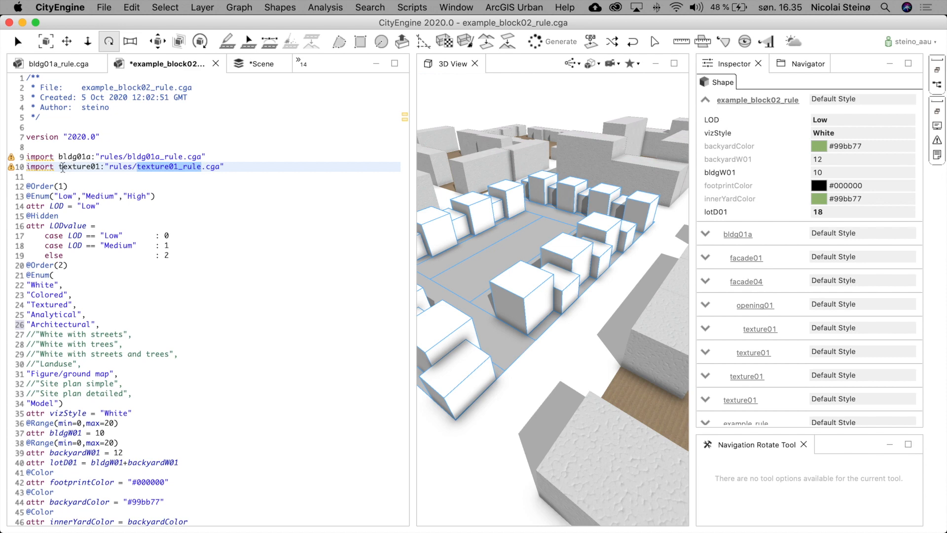
left_click(212, 234)
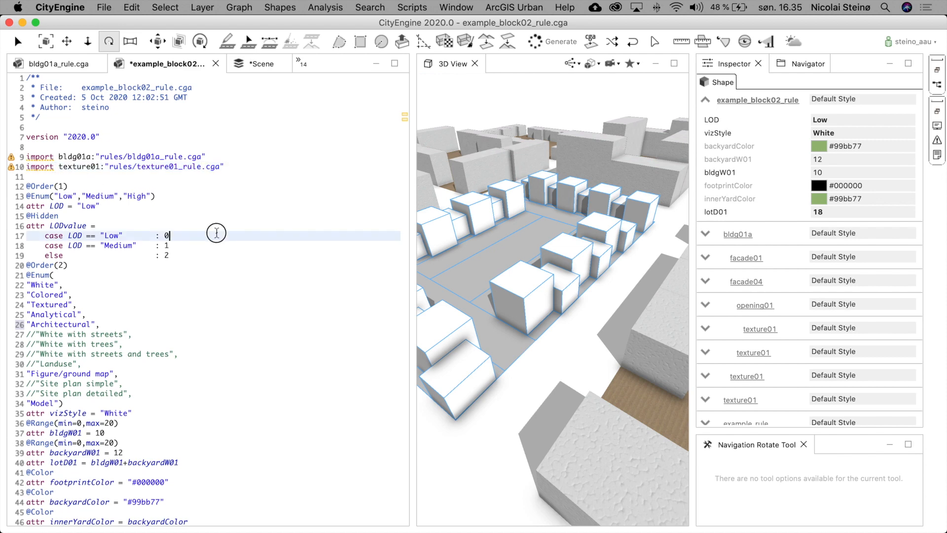
scroll(258, 245, "down", 5)
scroll(260, 245, "down", 3)
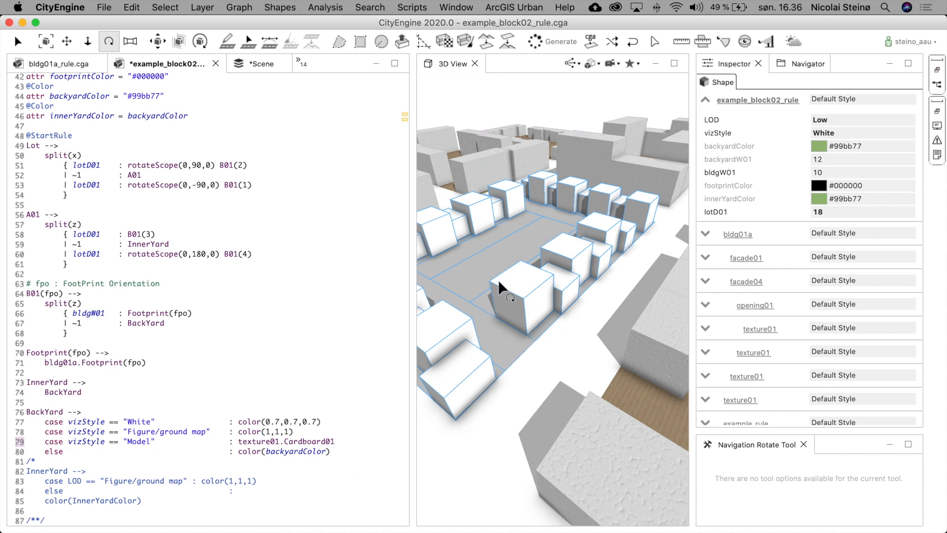
- Open the imported bldg01a rule file and examine its facade and texture import statements and attributes
left_click(735, 235)
scroll(86, 226, "up", 20)
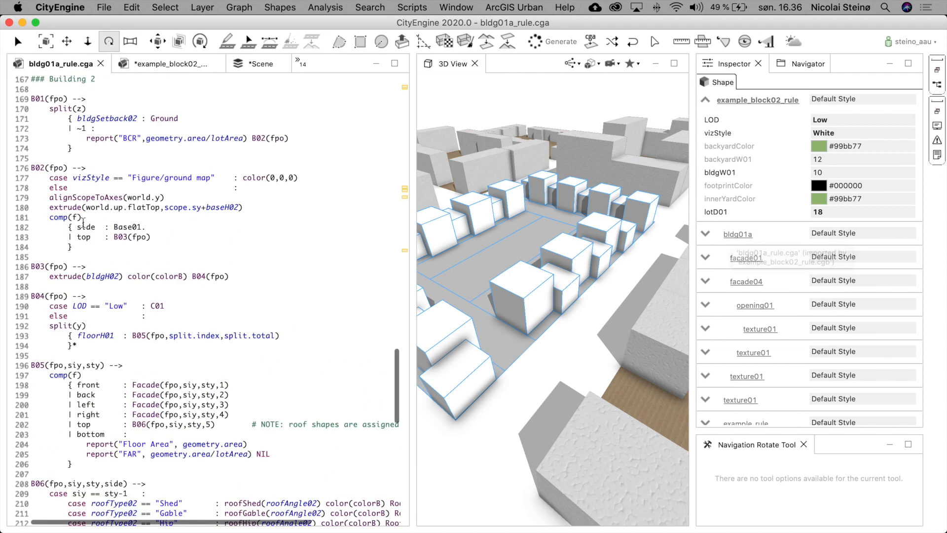
scroll(86, 226, "up", 7)
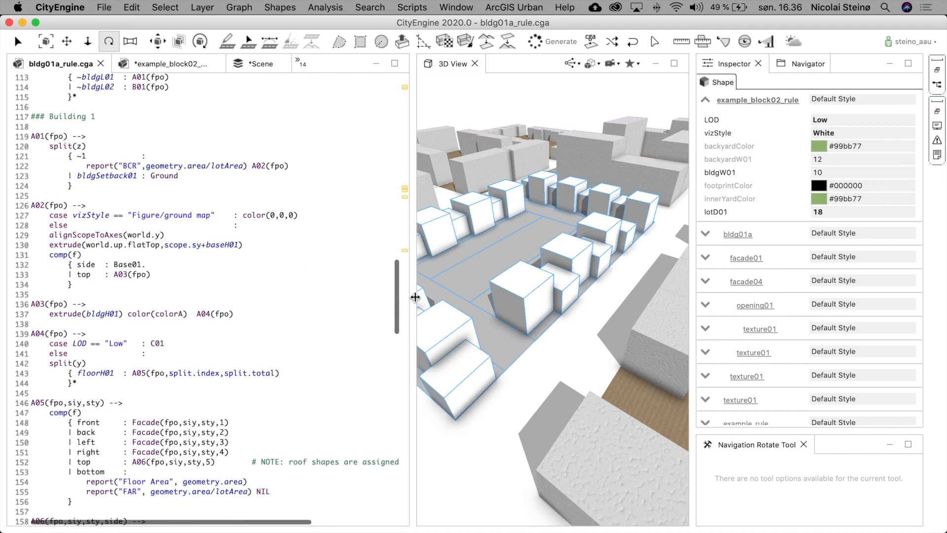
left_click_drag(398, 286, 385, 88)
left_click(389, 160)
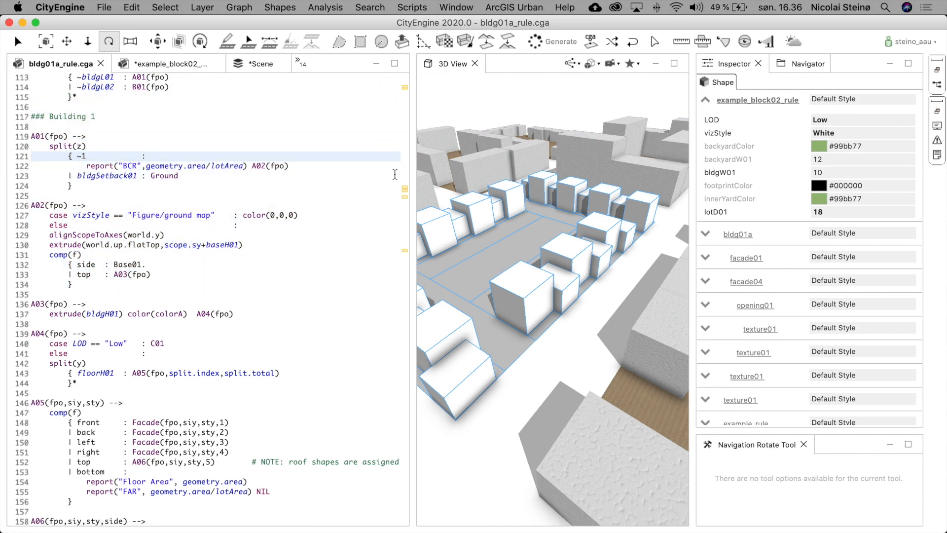
scroll(401, 284, "down", 4)
left_click_drag(399, 291, 386, 25)
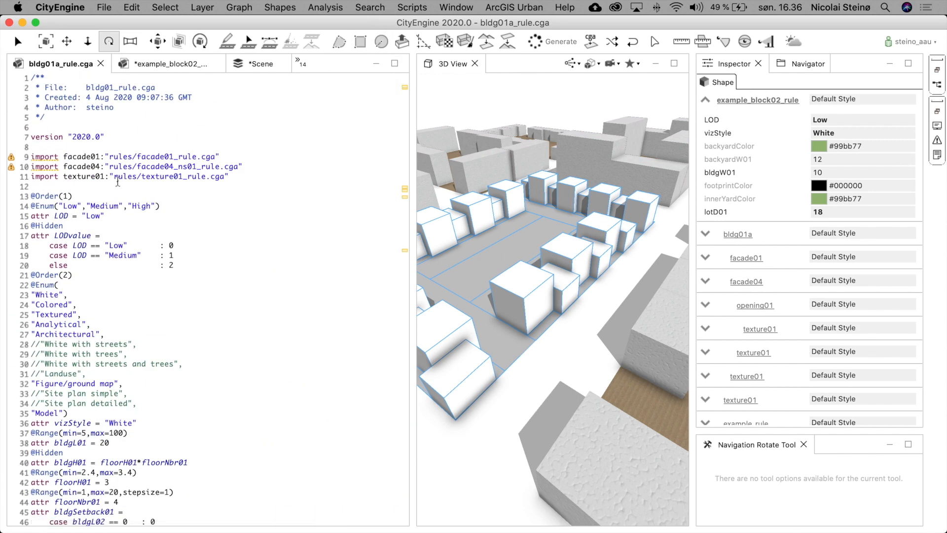
left_click_drag(30, 157, 27, 187)
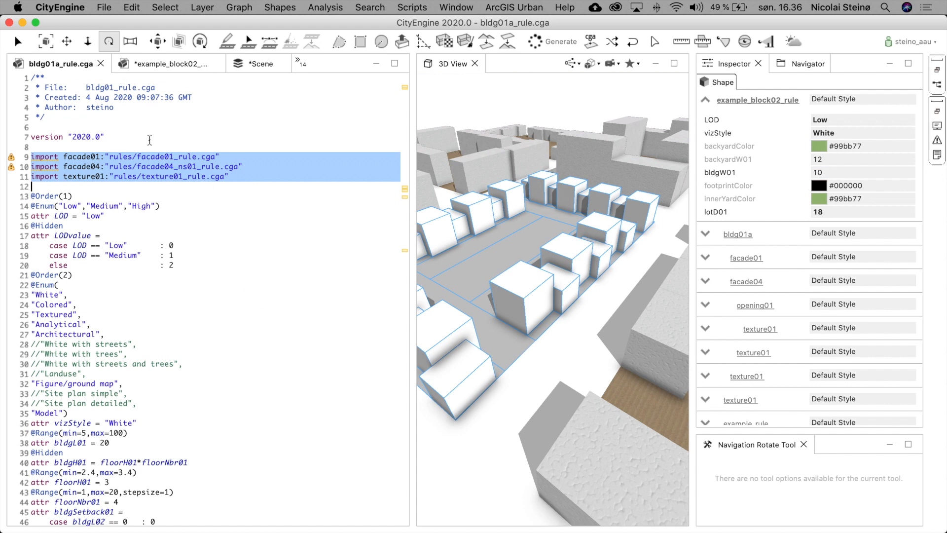
scroll(240, 376, "down", 6)
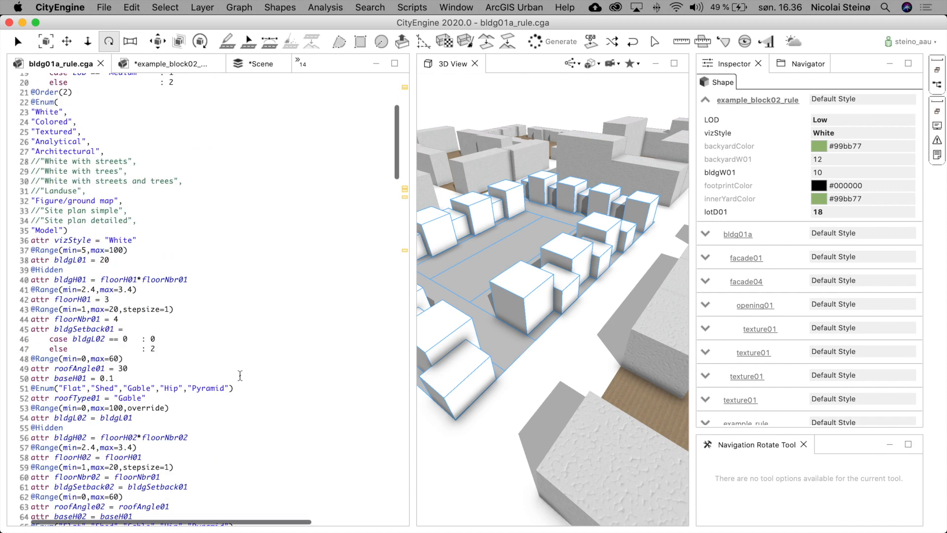
scroll(240, 376, "down", 3)
scroll(241, 376, "up", 3)
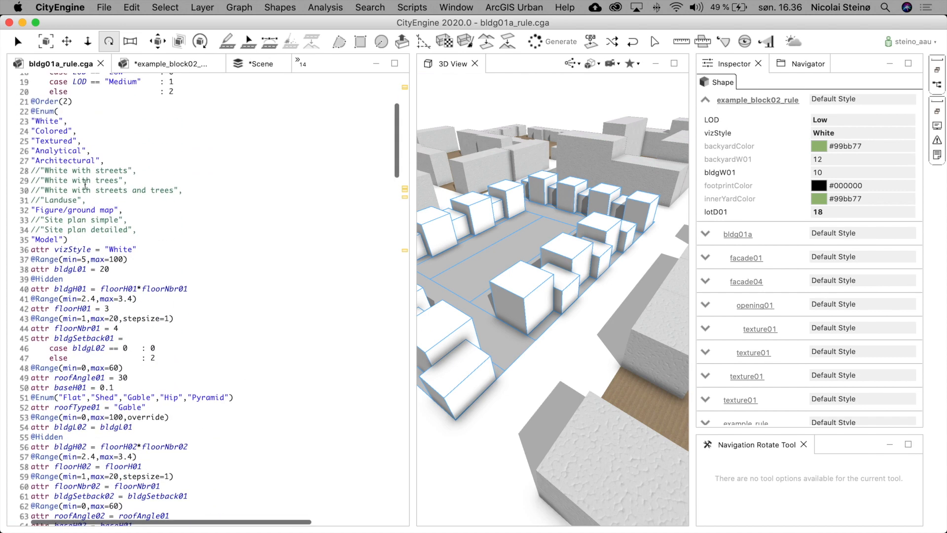
- Examine the vizStyle enum options and scroll through the building rules in the bldg01a rule file
left_click_drag(5, 111, 3, 259)
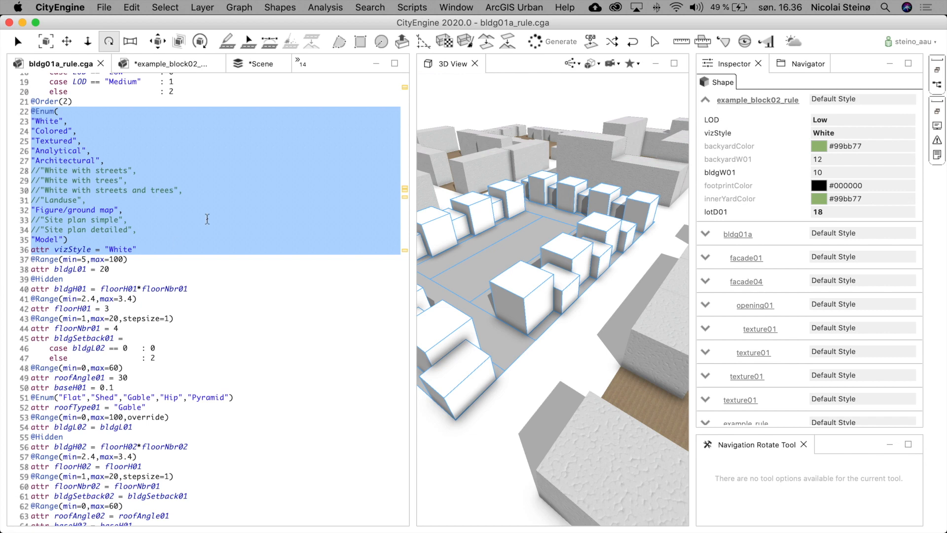
scroll(118, 197, "up", 2)
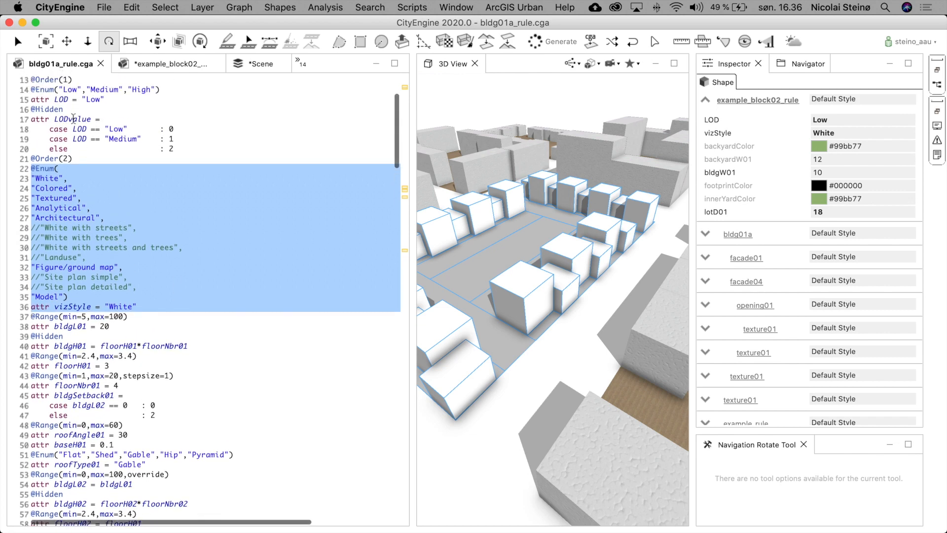
scroll(217, 280, "down", 8)
scroll(218, 280, "down", 14)
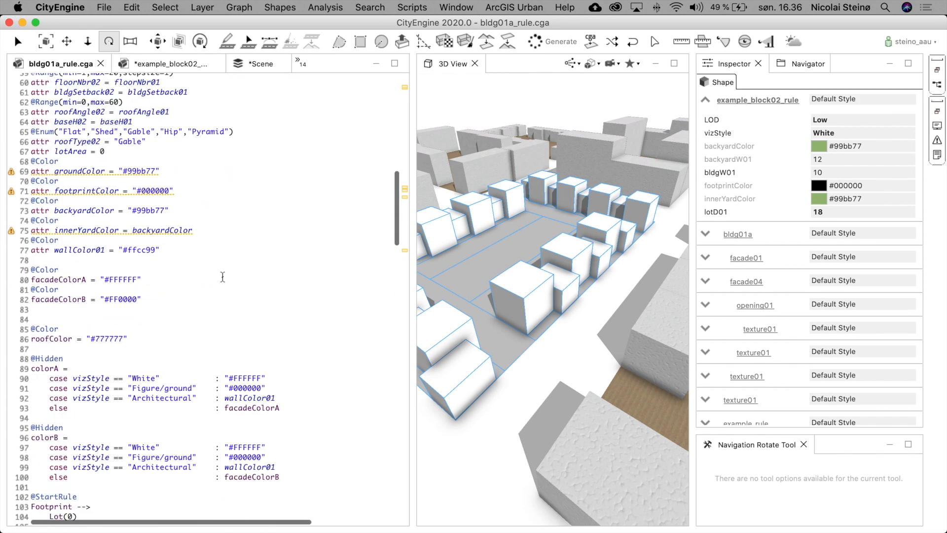
scroll(223, 276, "down", 14)
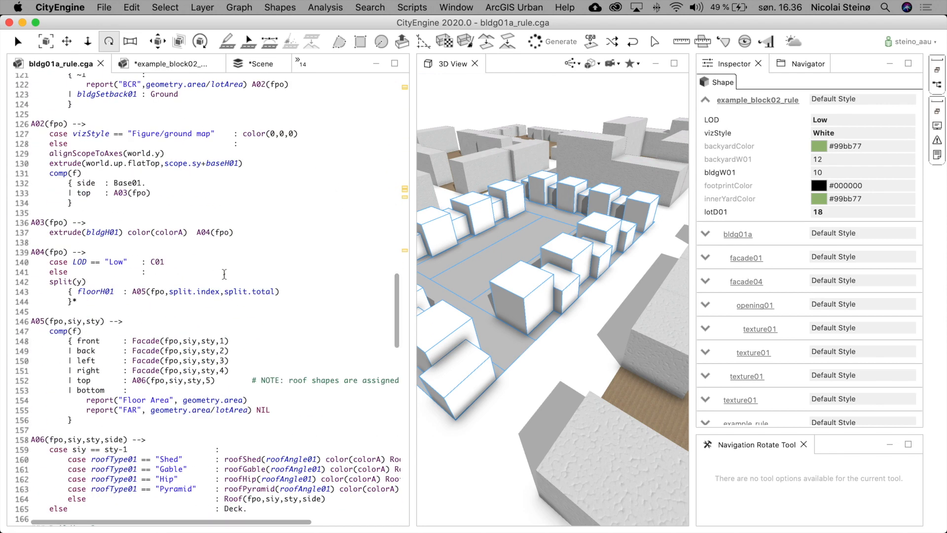
scroll(225, 274, "down", 8)
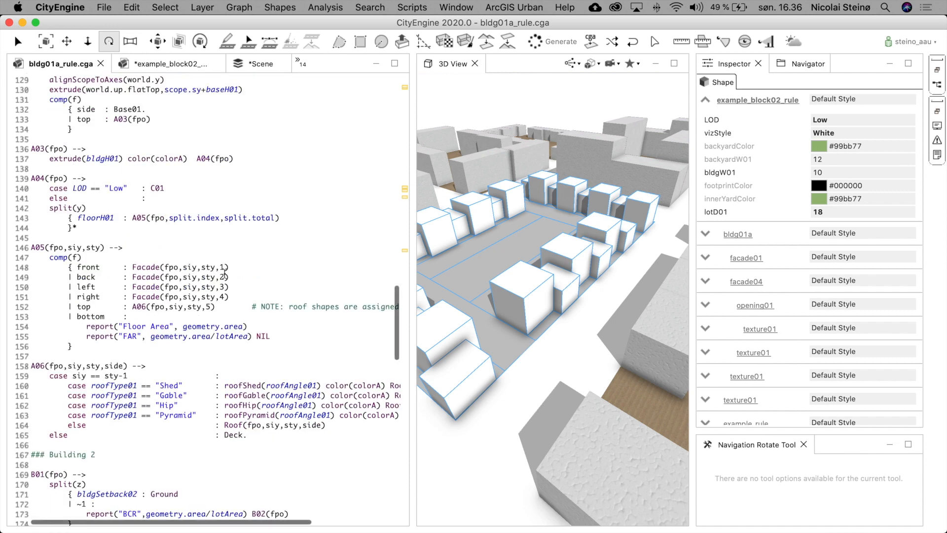
scroll(224, 274, "down", 9)
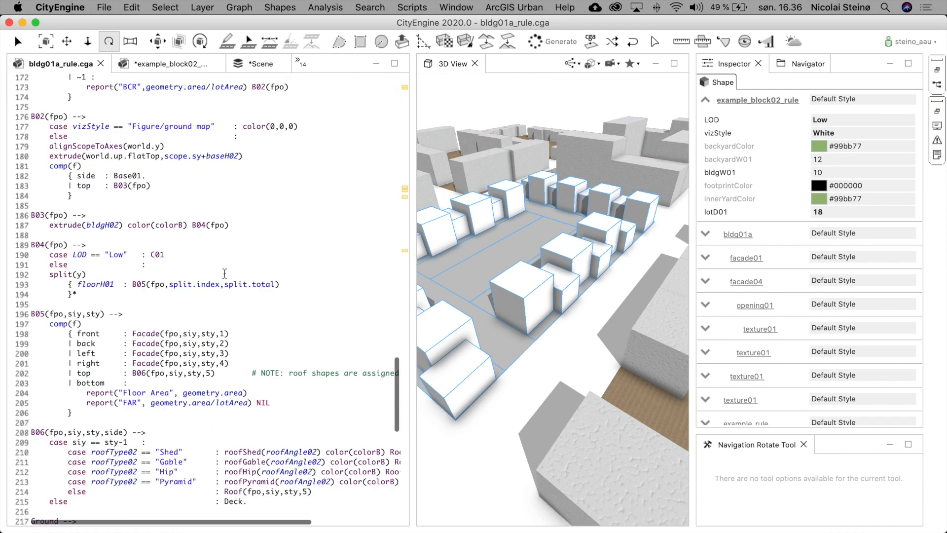
- Compare Building 2's Figure/ground map case with the BackYard vizStyle cases in the example_block02 rule
left_click(216, 126)
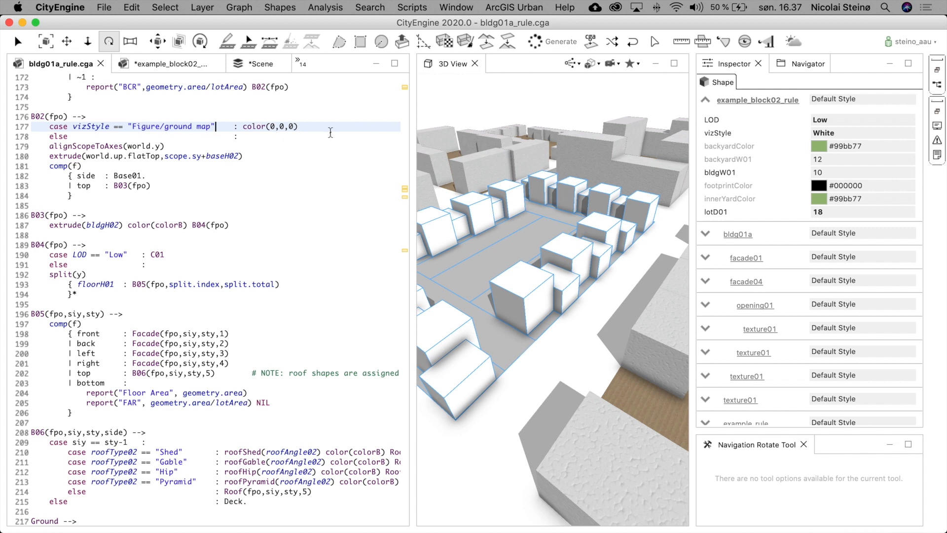
left_click(188, 65)
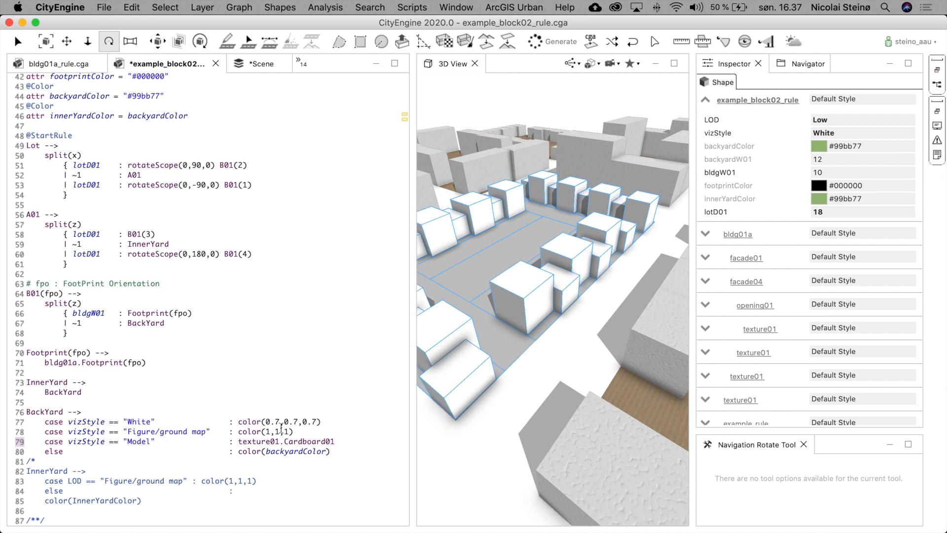
left_click_drag(295, 431, 238, 431)
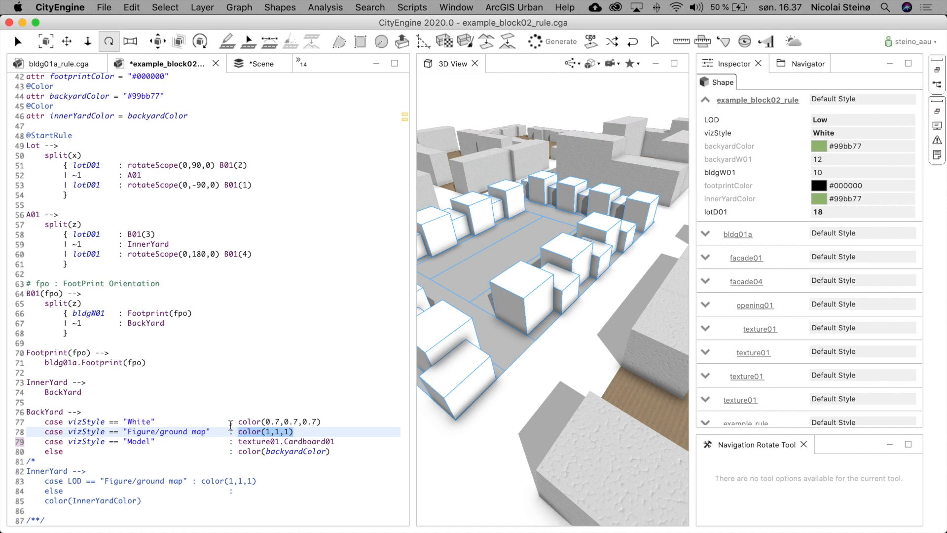
left_click(73, 69)
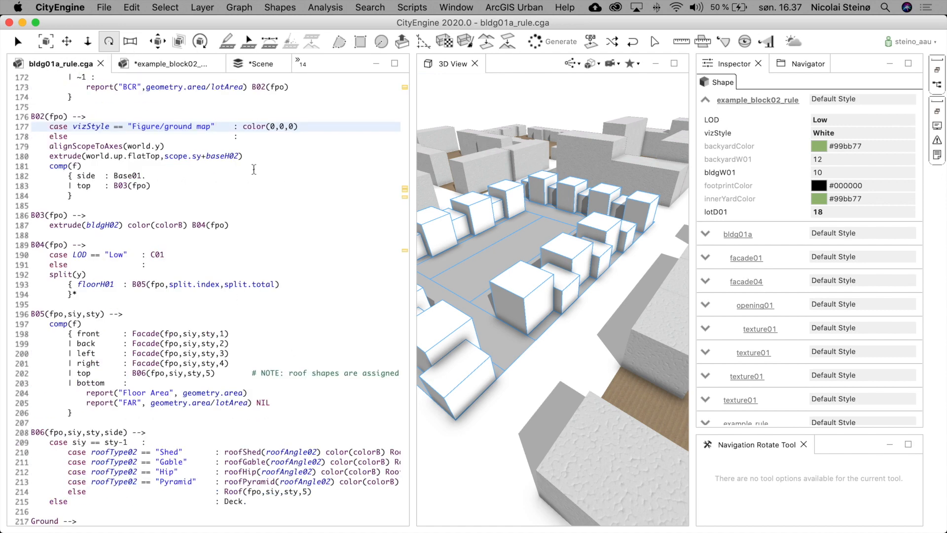
- Examine the B02 rule's Figure/ground map color case and its else branch with the alignment and extrusion lines
triple_click(266, 127)
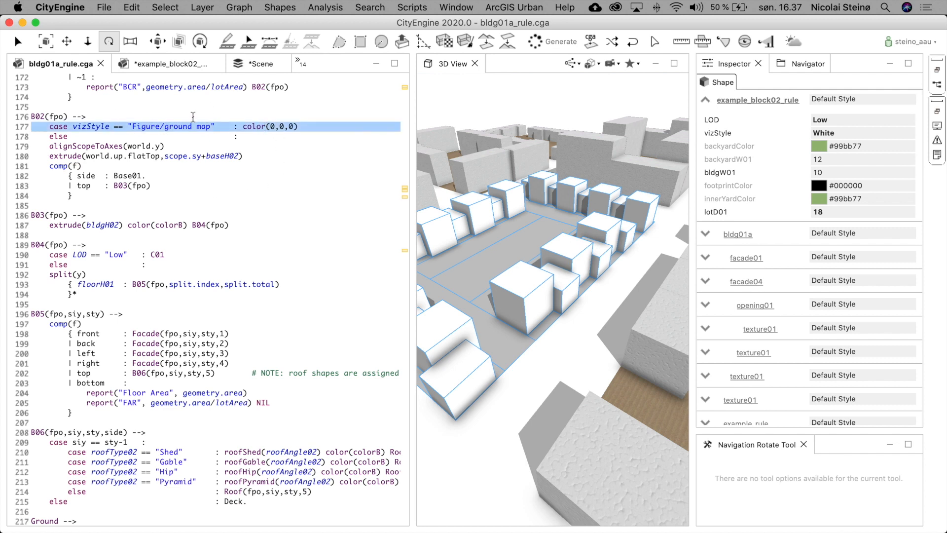
left_click(212, 127)
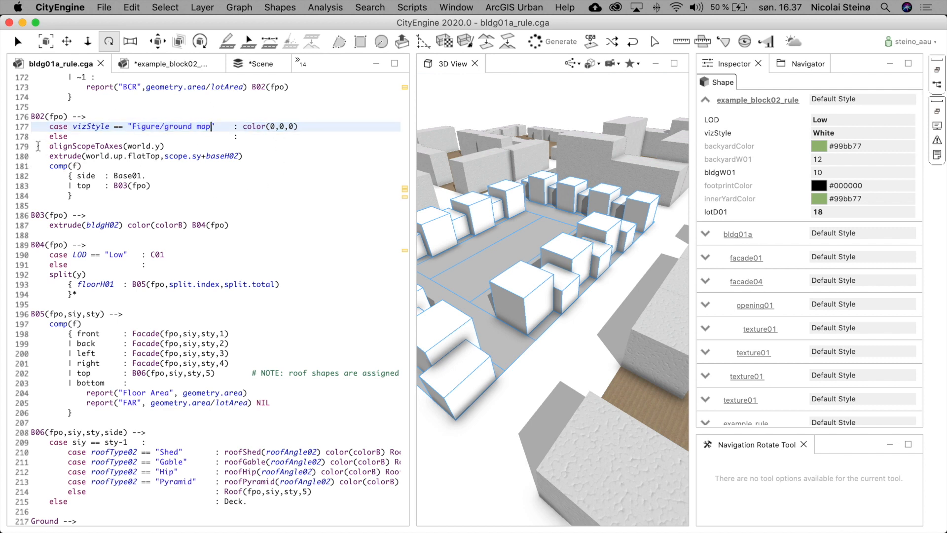
left_click_drag(35, 147, 33, 169)
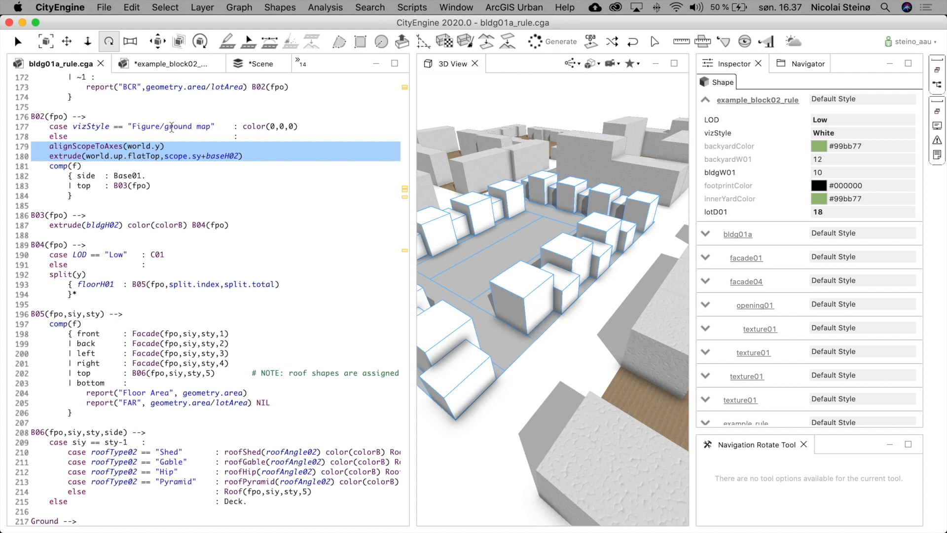
left_click_drag(270, 126, 295, 127)
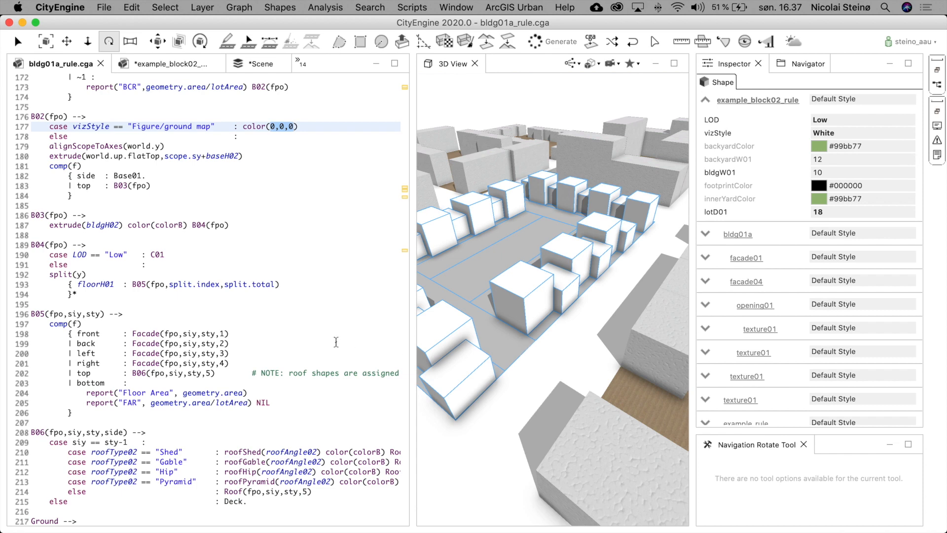
- Examine the Ground rule's vizStyle cases, especially the Model case's color and Cardboard01 texture
scroll(336, 342, "down", 15)
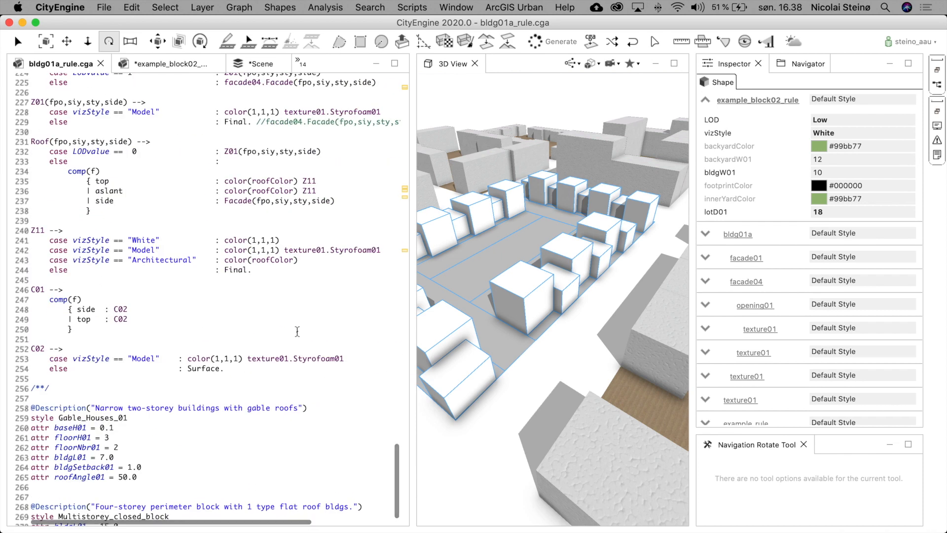
scroll(298, 331, "up", 5)
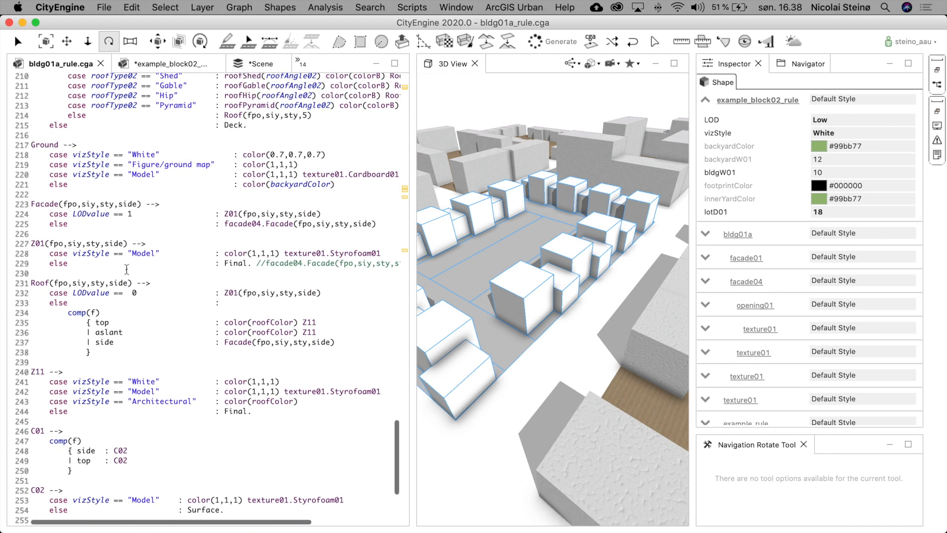
left_click_drag(31, 145, 22, 192)
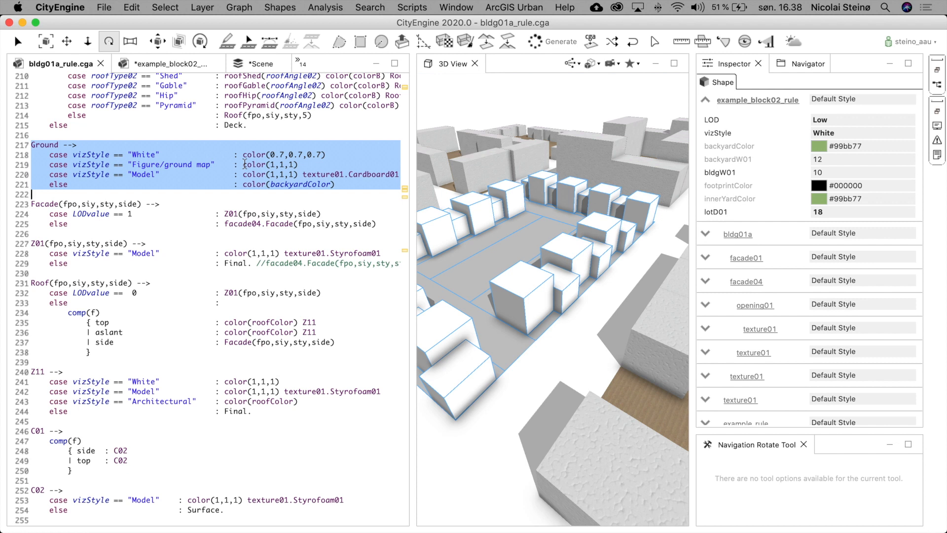
left_click(245, 164)
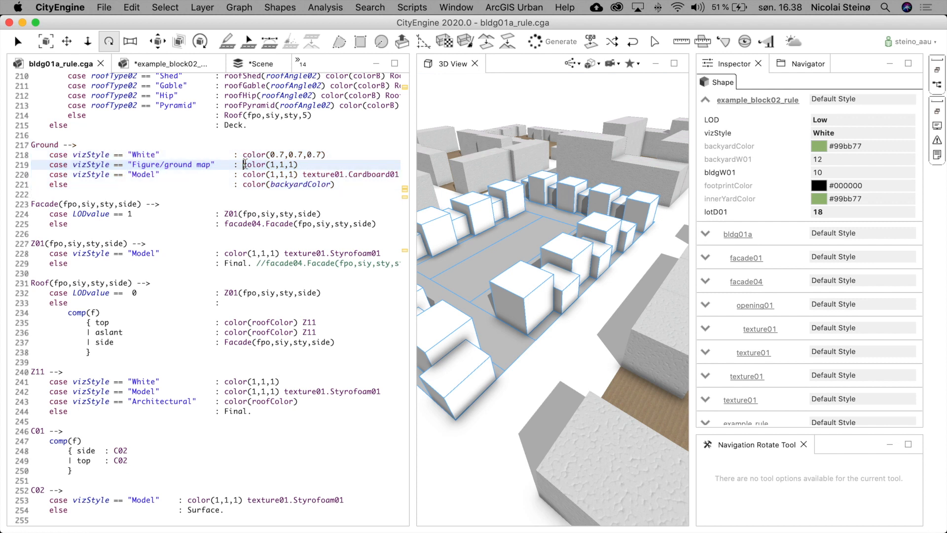
left_click(298, 164)
left_click_drag(241, 174, 361, 175)
left_click(388, 176)
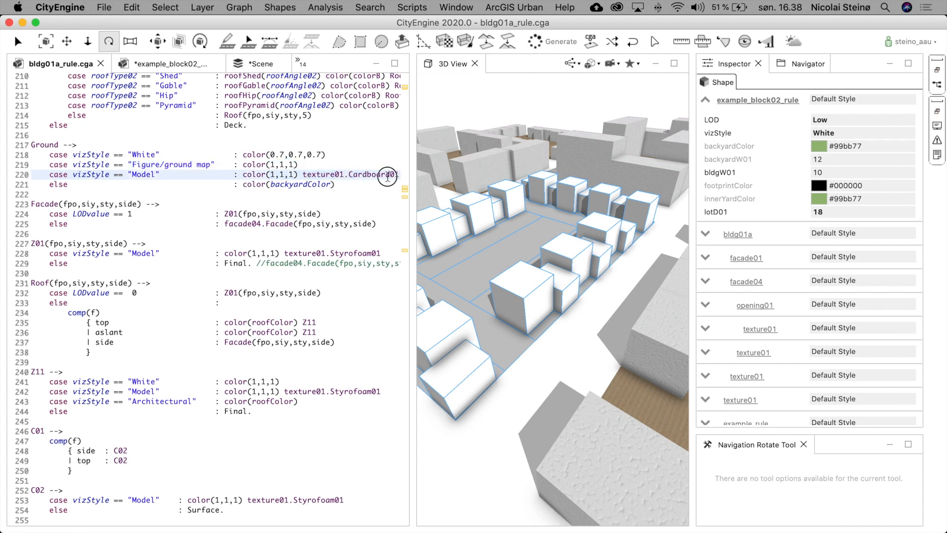
left_click_drag(243, 175, 302, 175)
scroll(254, 193, "up", 7)
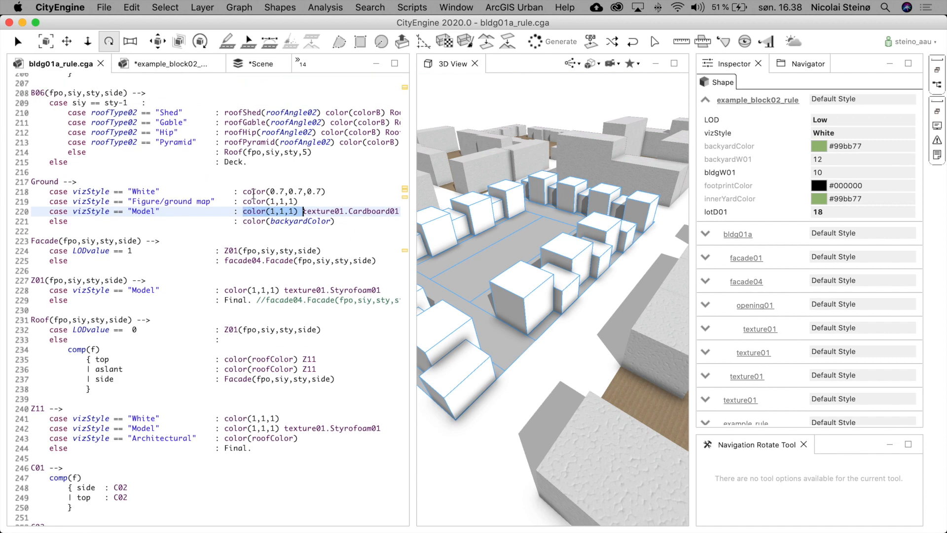
- Compare the Ground rule's Model color and else backyardColor case with the building rules above
scroll(254, 194, "up", 5)
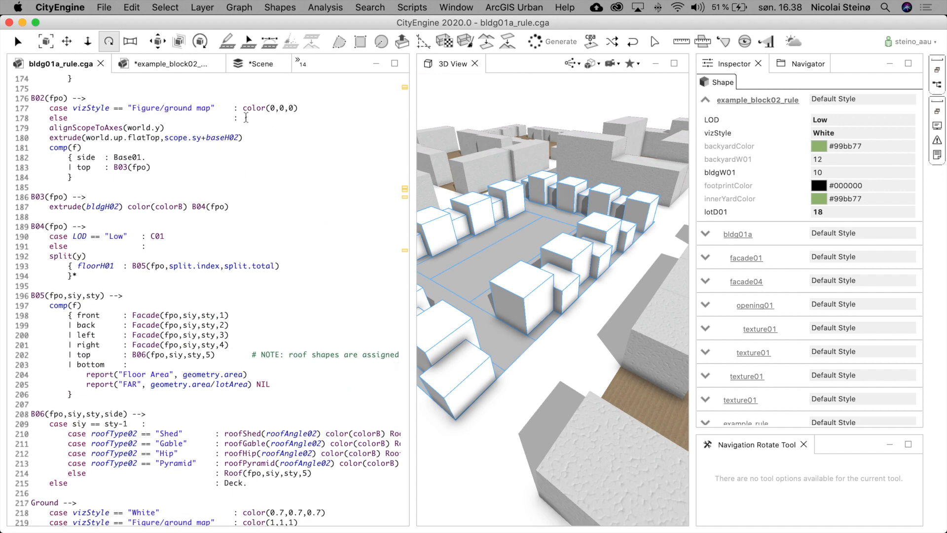
scroll(251, 202, "up", 6)
scroll(252, 210, "up", 2)
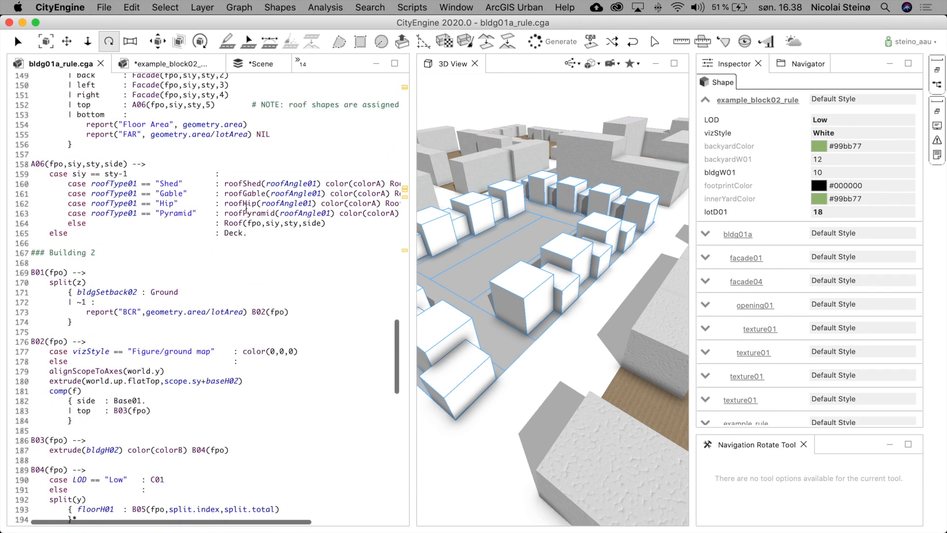
scroll(291, 252, "down", 8)
scroll(288, 326, "down", 10)
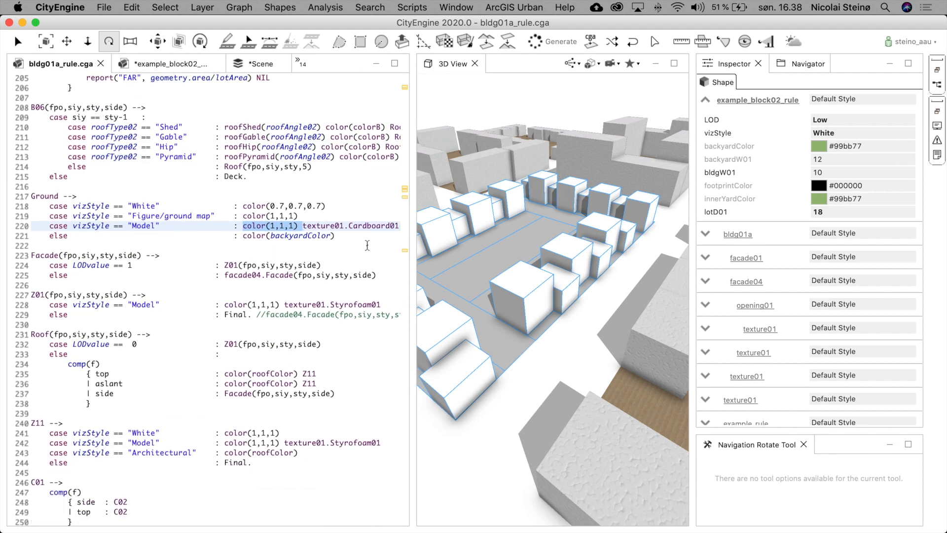
left_click(176, 232)
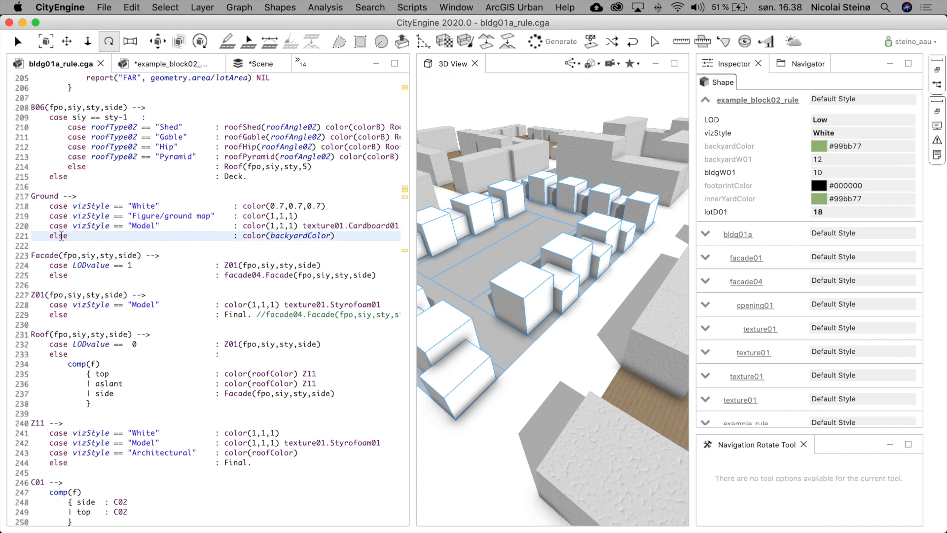
left_click(34, 242)
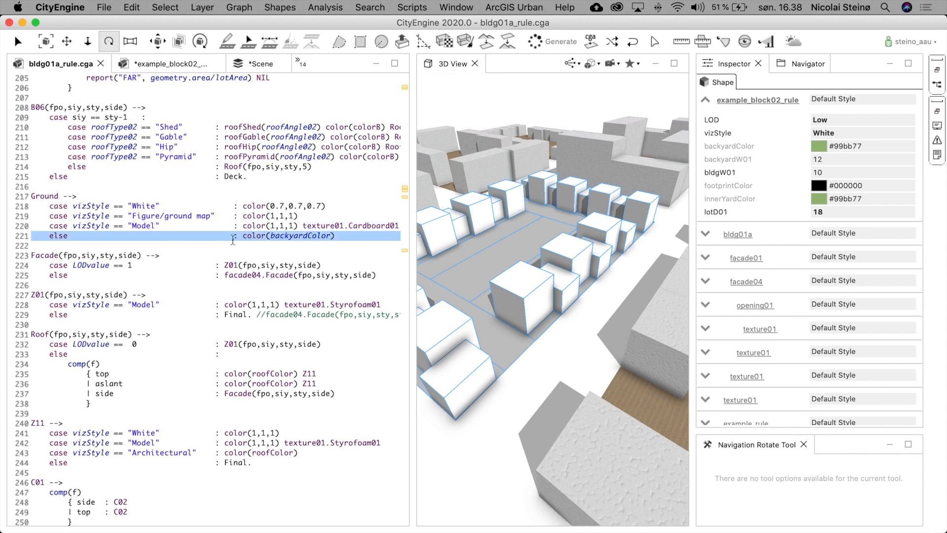
left_click(359, 238)
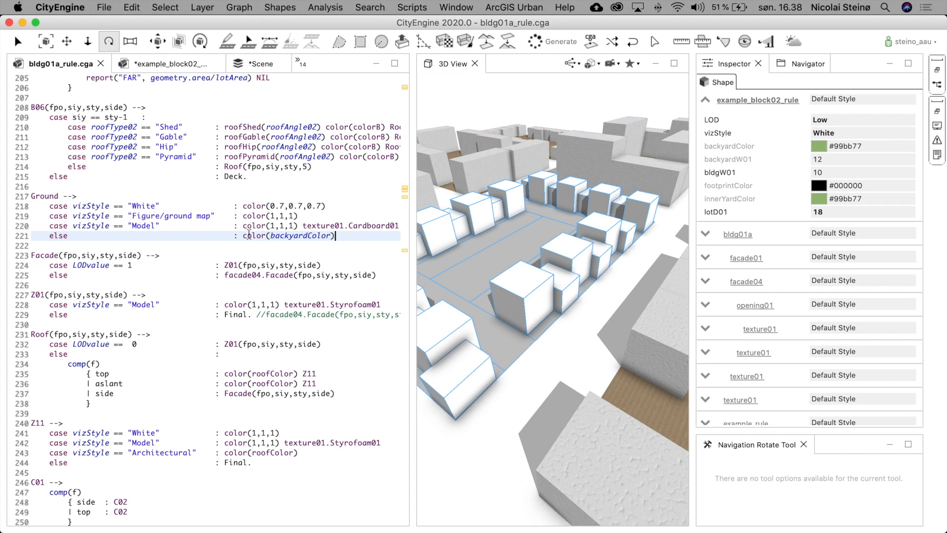
left_click_drag(243, 226, 306, 226)
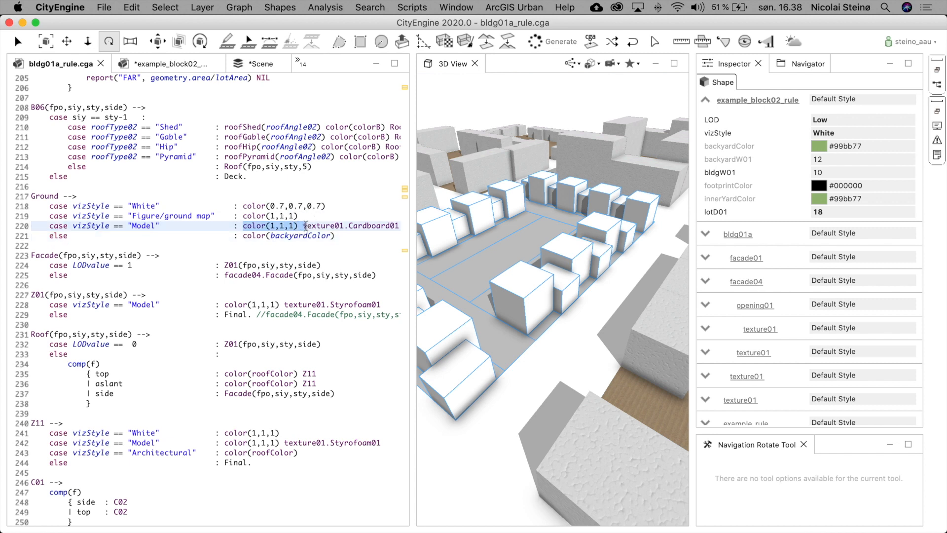
double_click(285, 236)
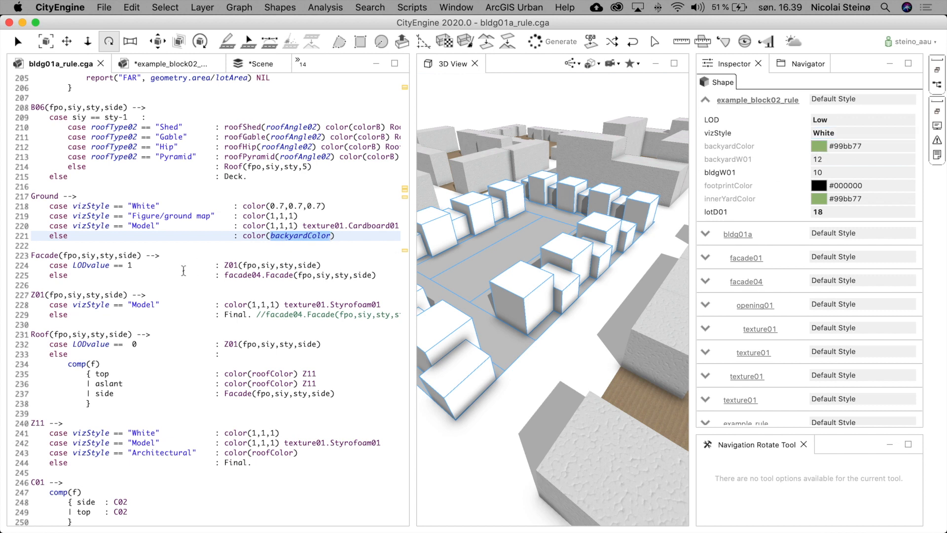
- Examine the Facade rule's LODvalue cases with facade04, and the Z01 rule's Model Styrofoam01 texture case
left_click(49, 256)
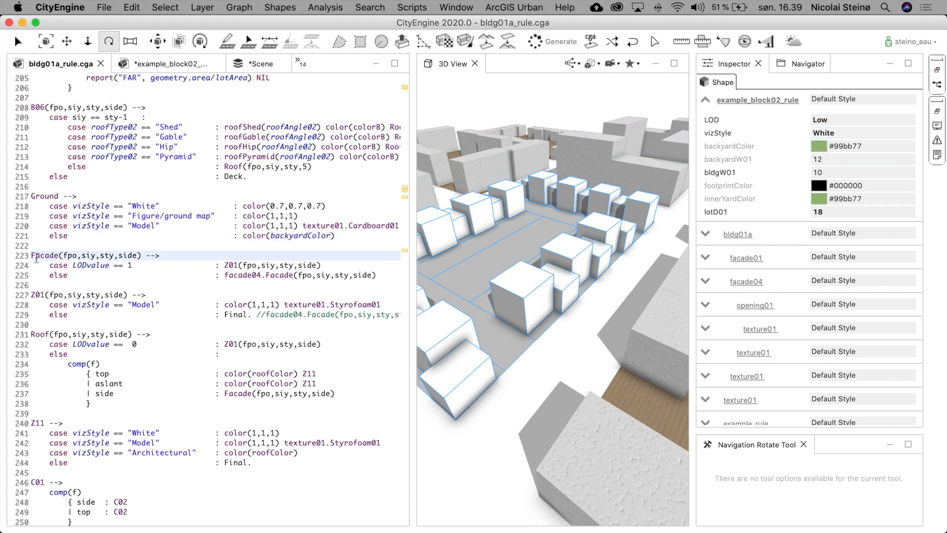
left_click_drag(31, 256, 28, 287)
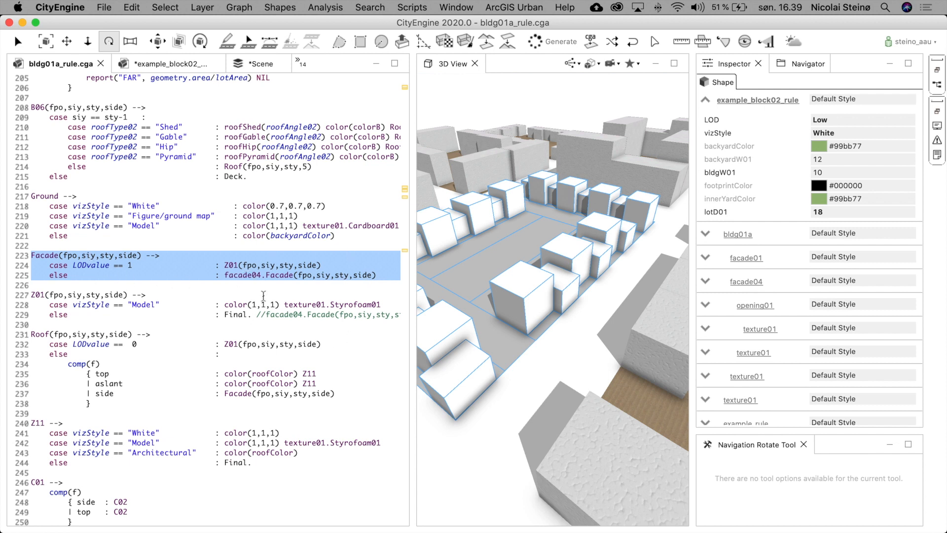
left_click(261, 280)
left_click_drag(225, 275, 384, 276)
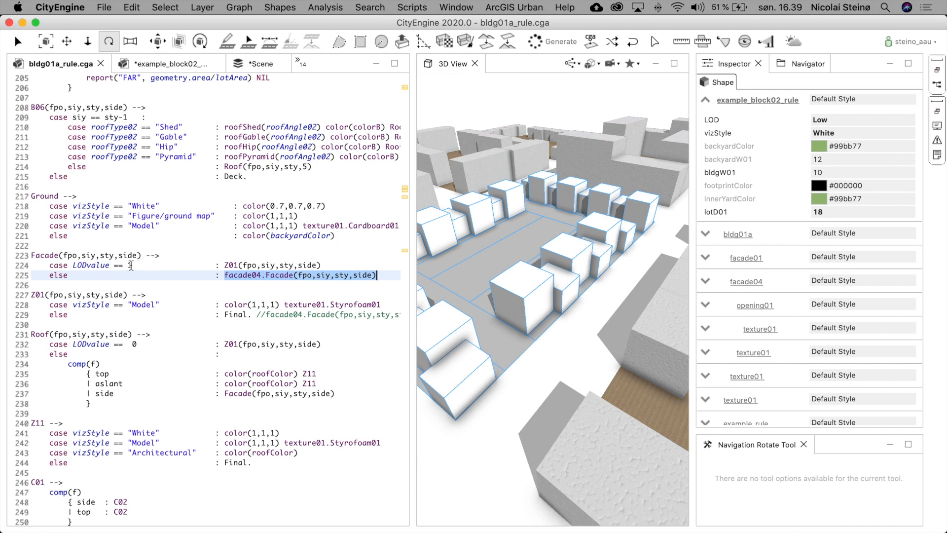
left_click(32, 256)
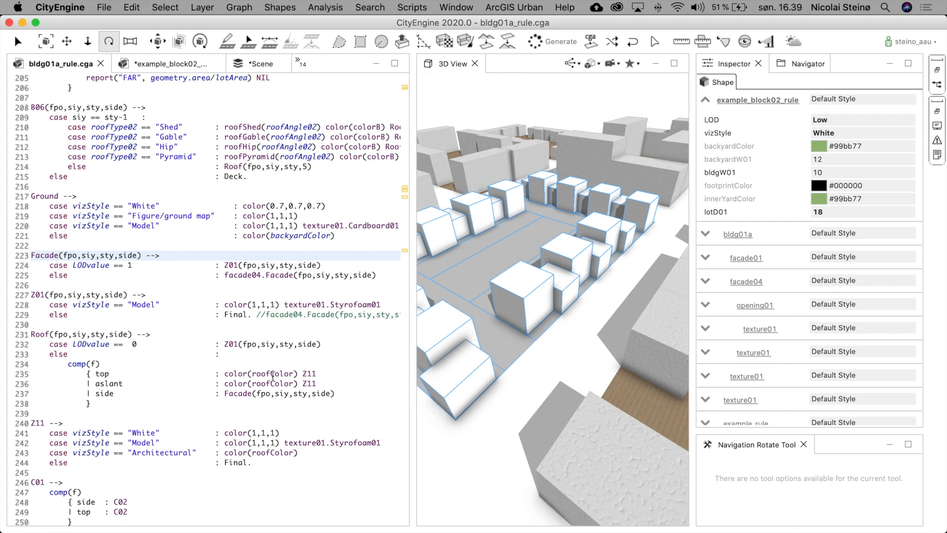
left_click(45, 255)
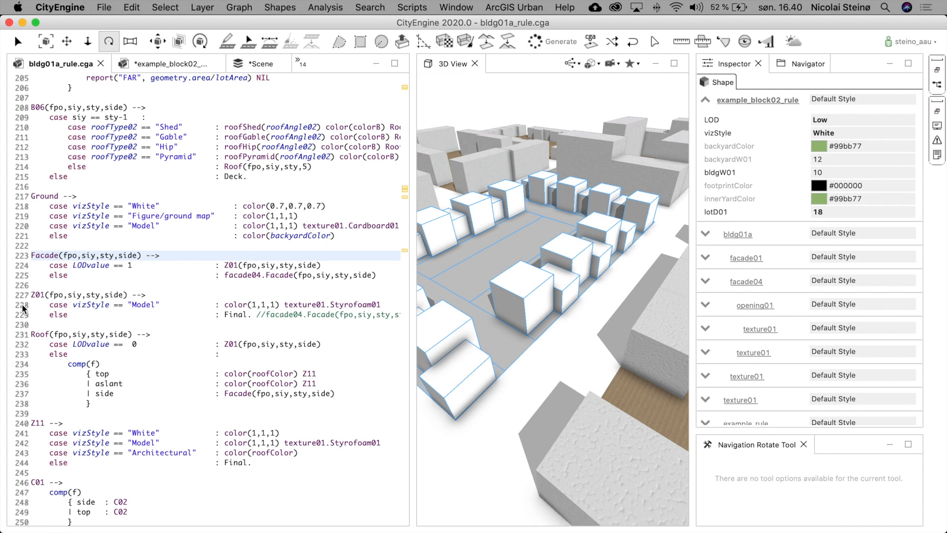
left_click_drag(30, 295, 30, 323)
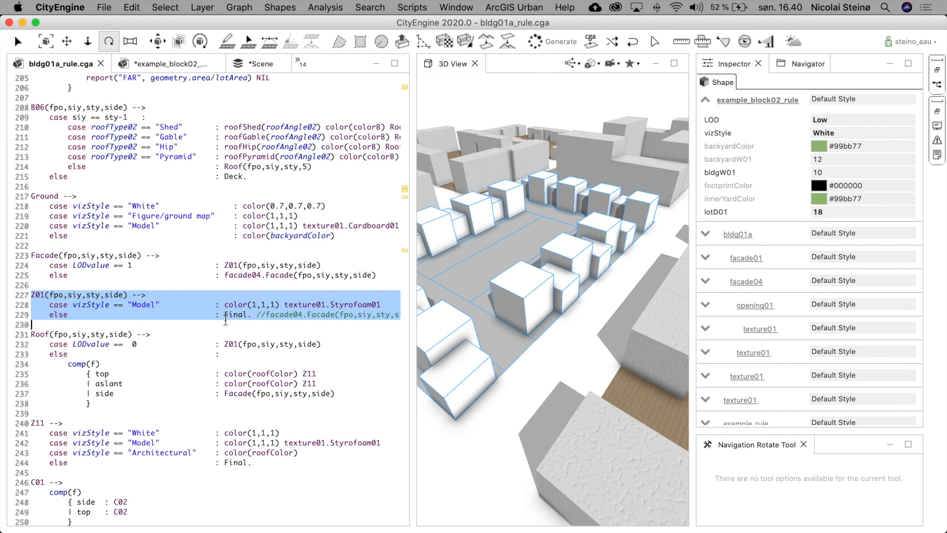
scroll(225, 321, "down", 3)
scroll(226, 321, "down", 3)
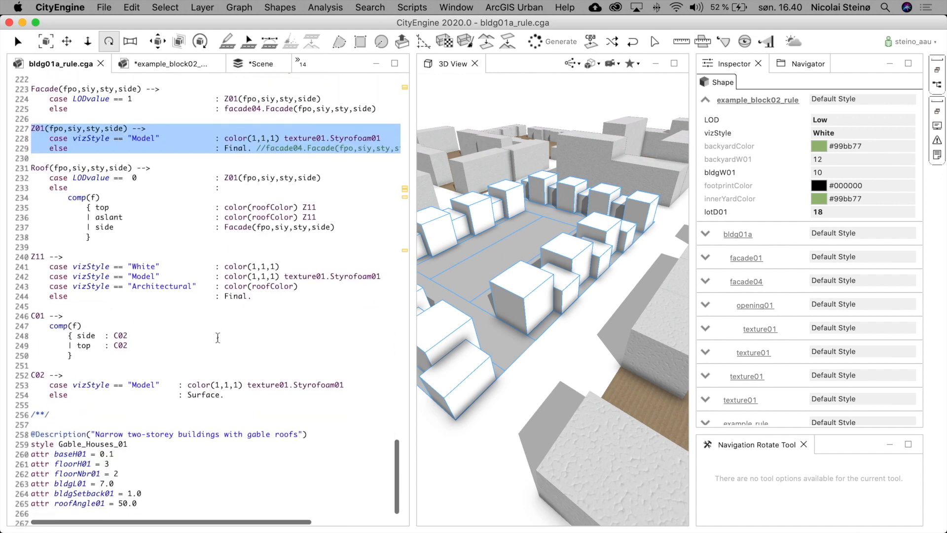
- Open the facade04_ns01 rule file and scroll up to its header and import lines
scroll(219, 338, "down", 2)
scroll(220, 337, "up", 5)
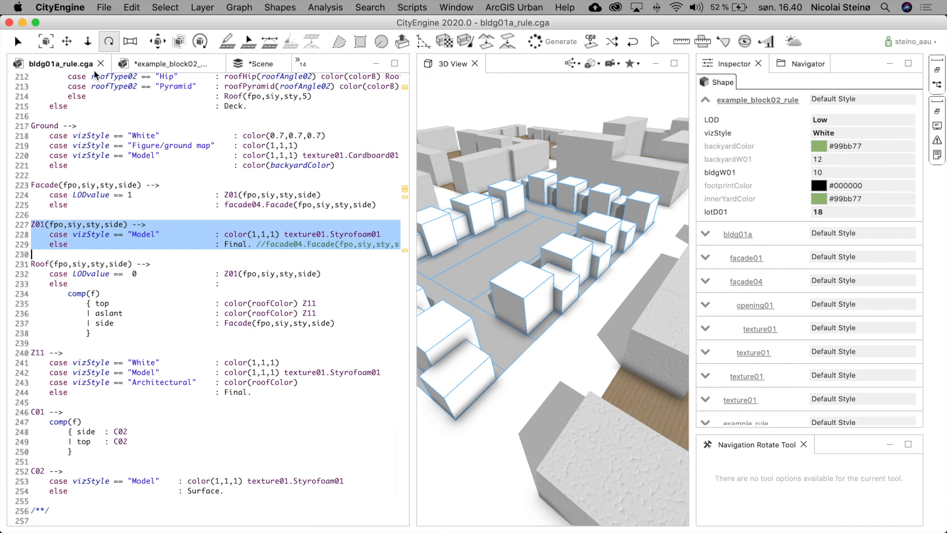
left_click(305, 64)
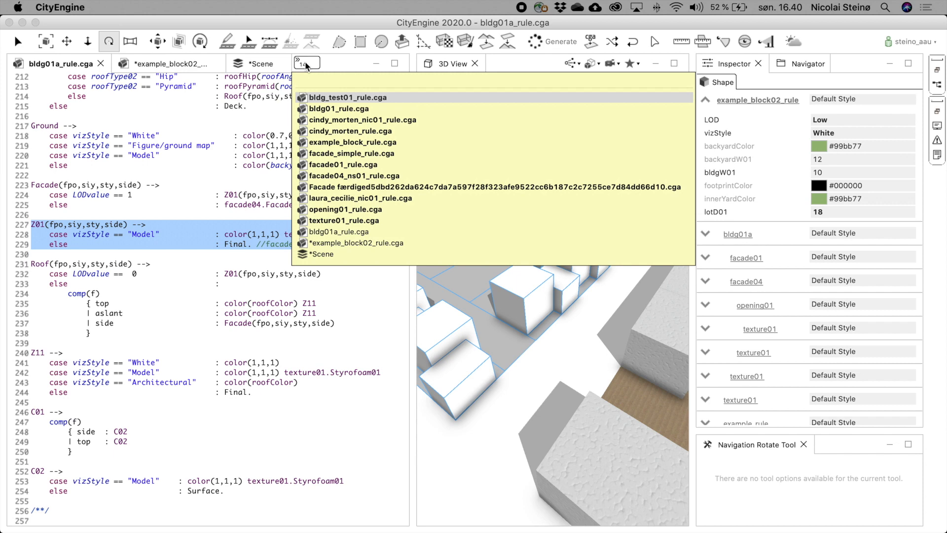
left_click(338, 175)
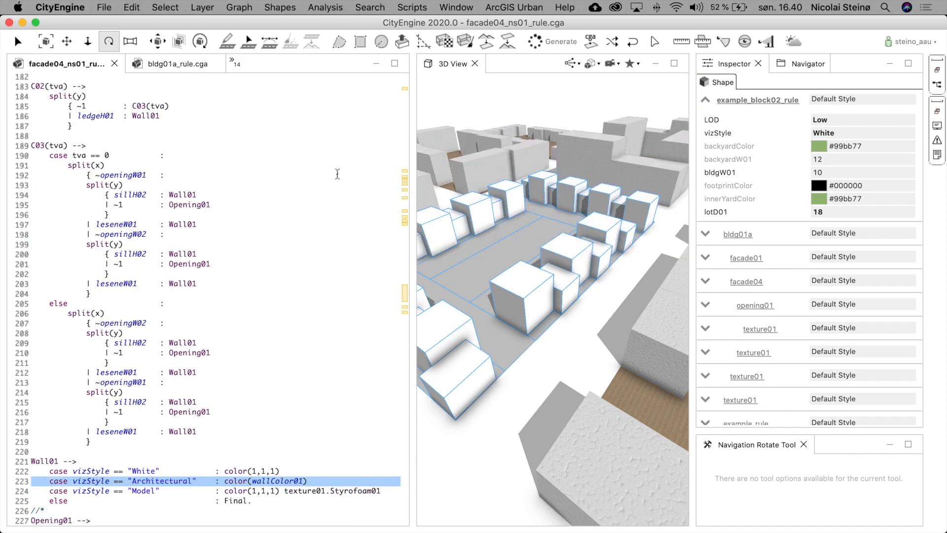
scroll(260, 232, "up", 3)
scroll(260, 232, "up", 20)
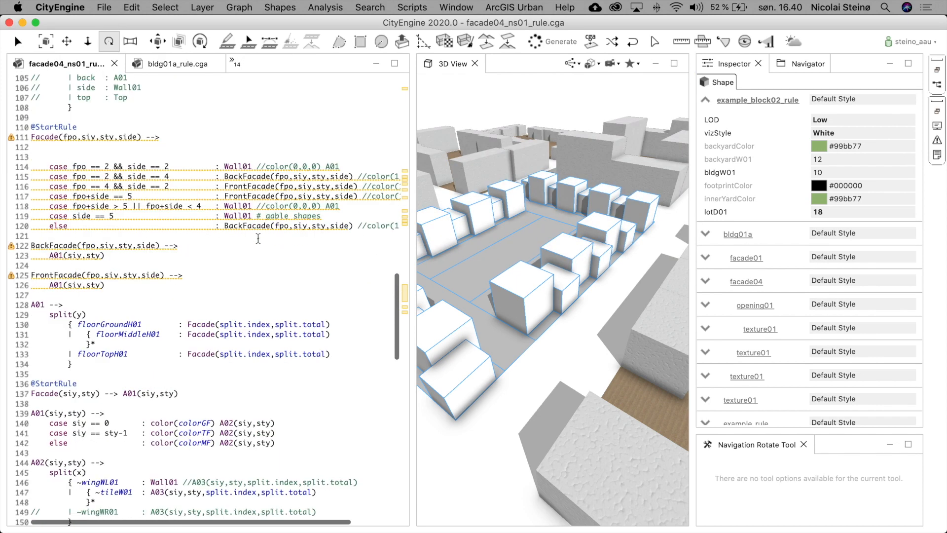
scroll(258, 239, "up", 15)
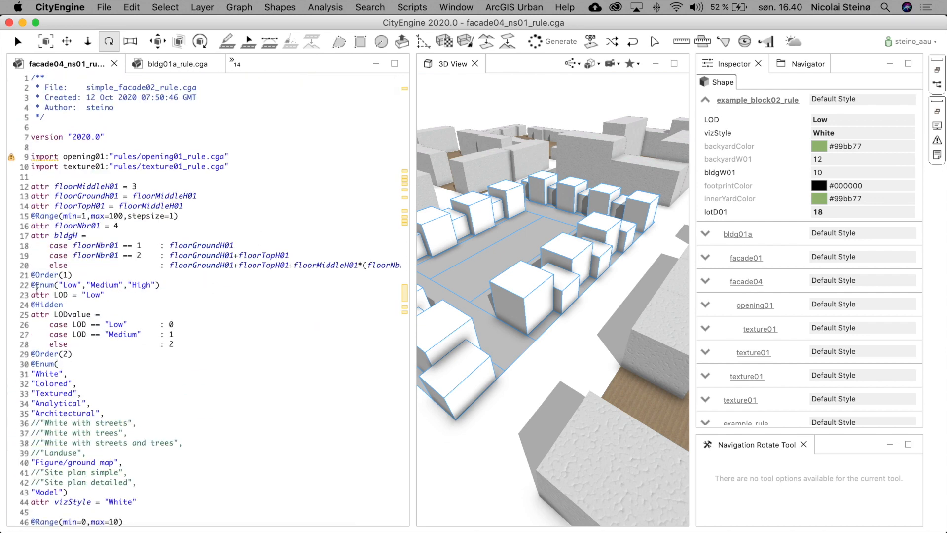
- Examine the LOD and vizStyle attribute declarations and the floorMiddleH01 attribute in the facade04_ns01 rule
left_click_drag(31, 285, 24, 510)
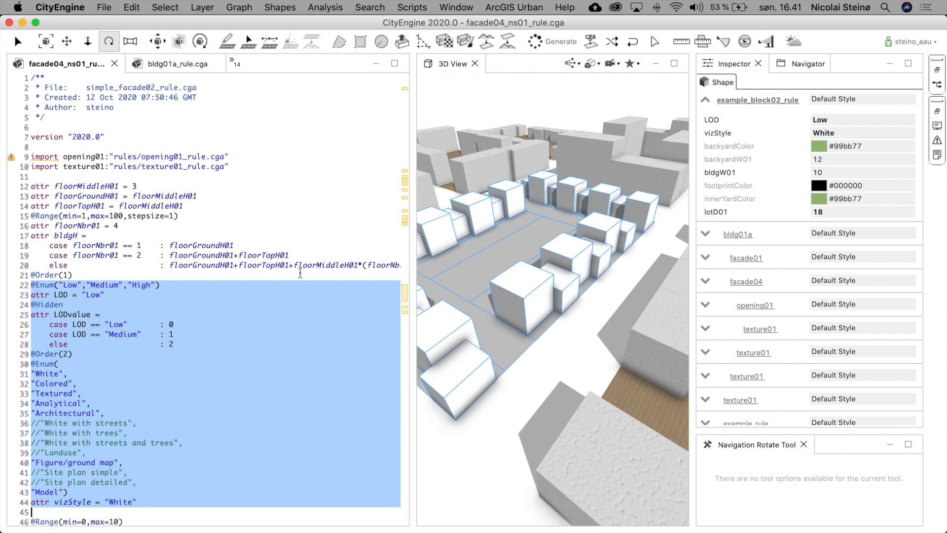
double_click(37, 186)
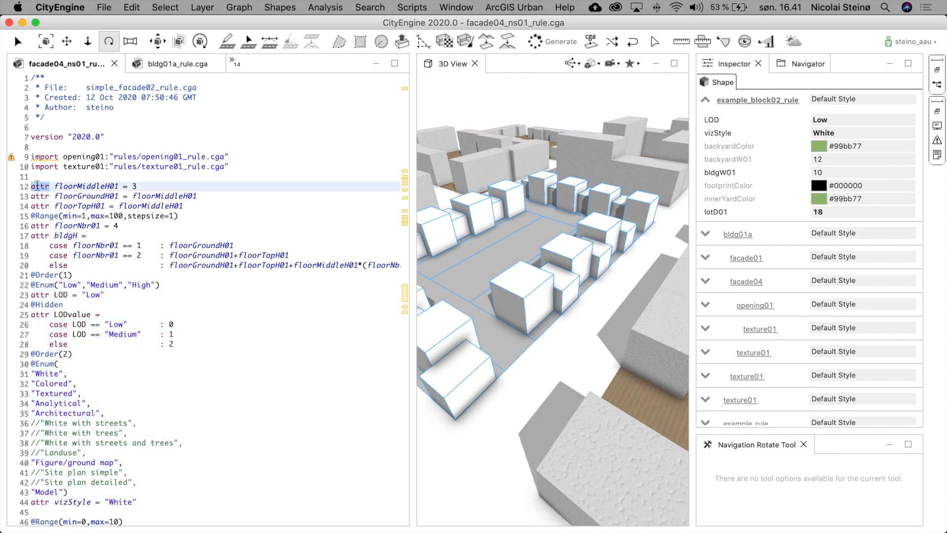
triple_click(85, 186)
double_click(84, 185)
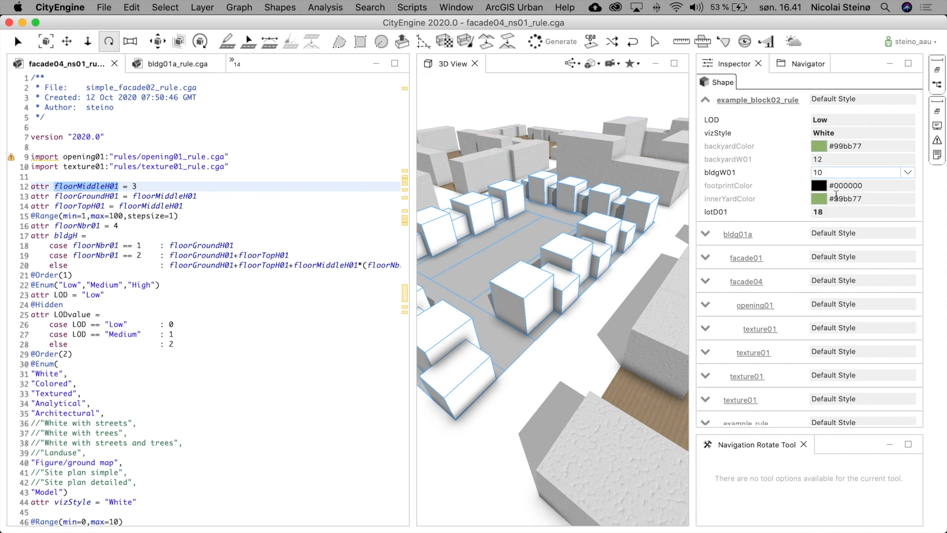
- Set the bldg01a rule's LOD to Medium, then reset it to the rule default
left_click(702, 229)
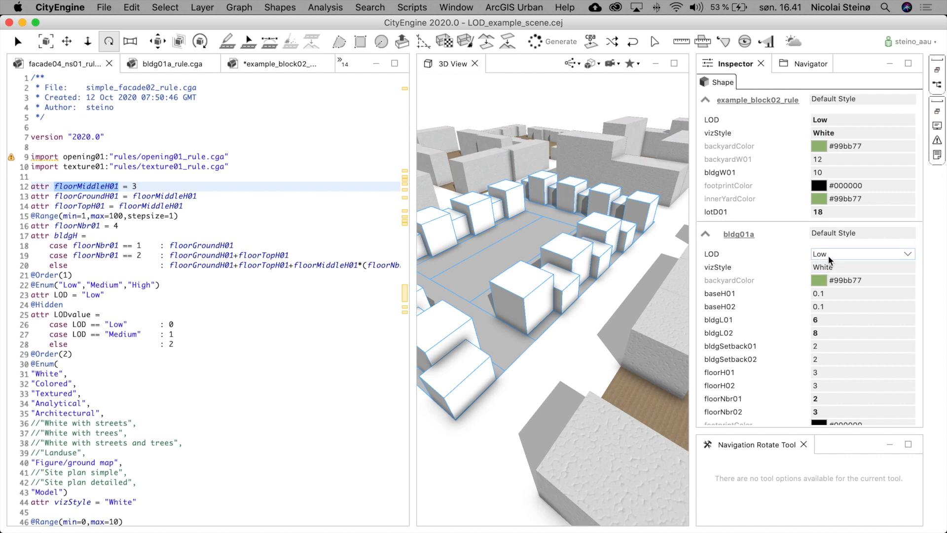
left_click(907, 253)
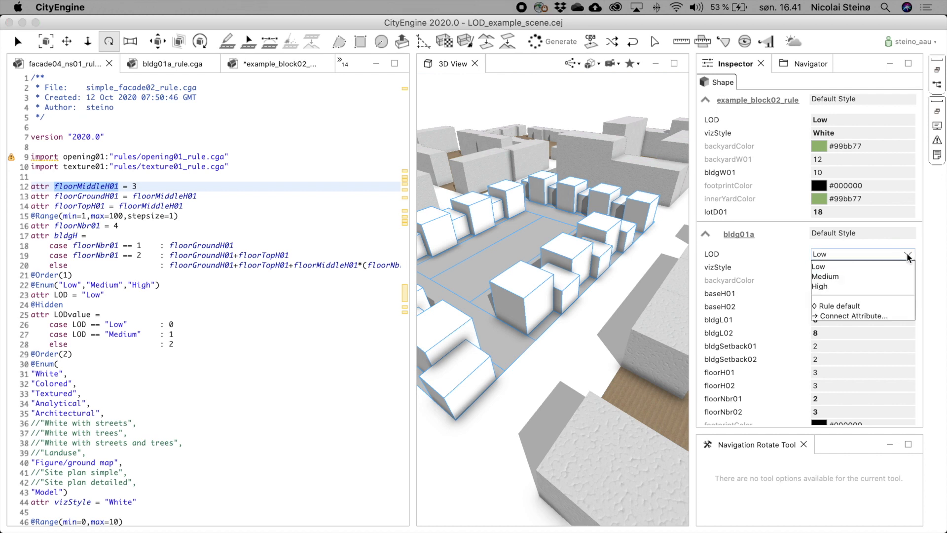
left_click(835, 275)
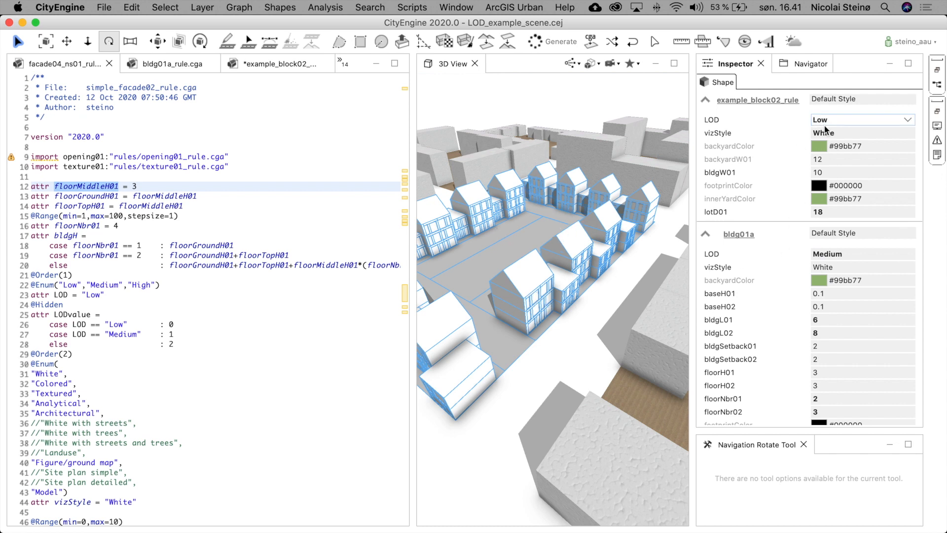
left_click(907, 254)
left_click(849, 306)
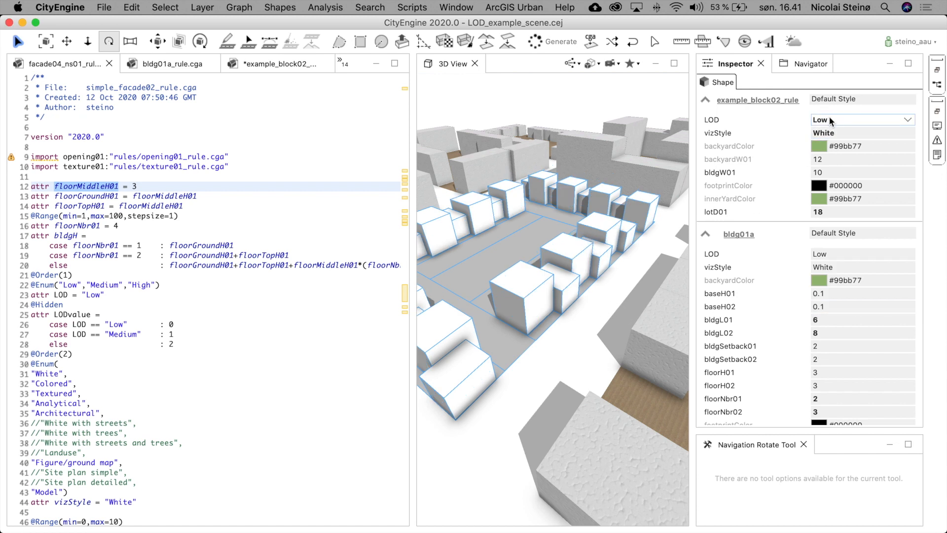
- Set the example_block02_rule's LOD to Medium and collapse the bldg01a attribute section
left_click(911, 117)
left_click(888, 141)
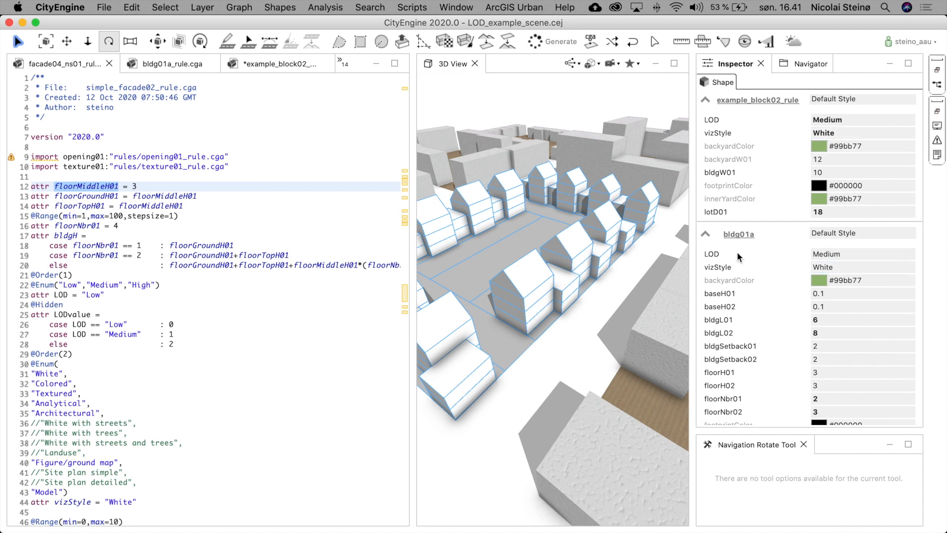
left_click(706, 235)
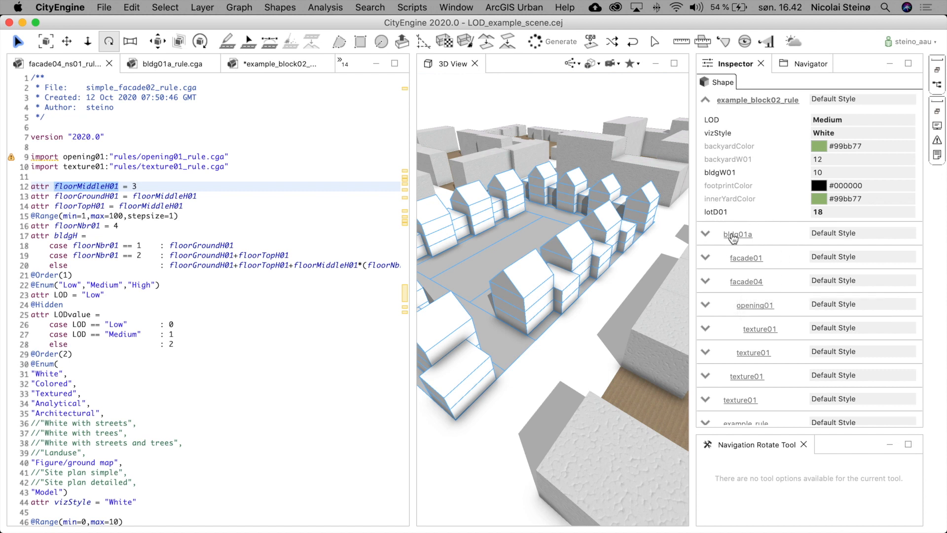
- Set the example_block02_rule's LOD to High
scroll(732, 237, "down", 5)
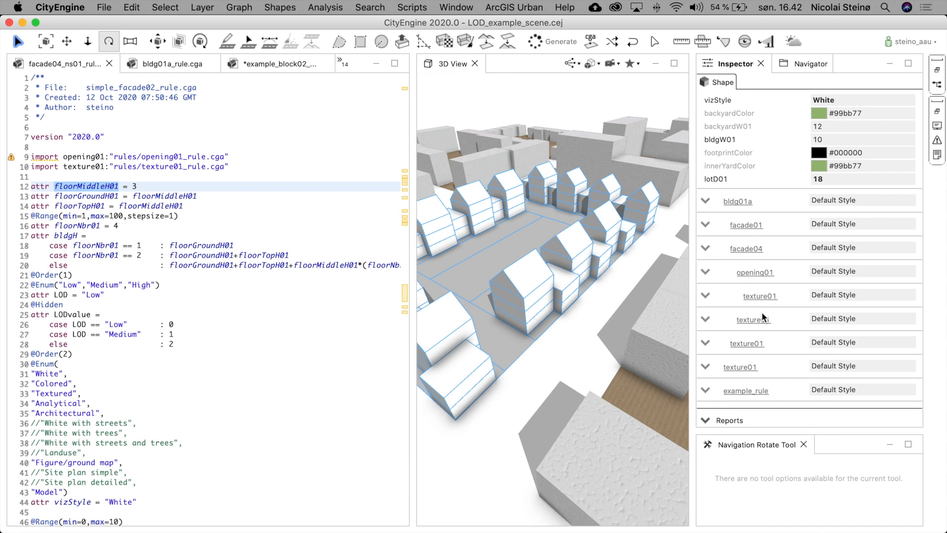
scroll(776, 362, "down", 3)
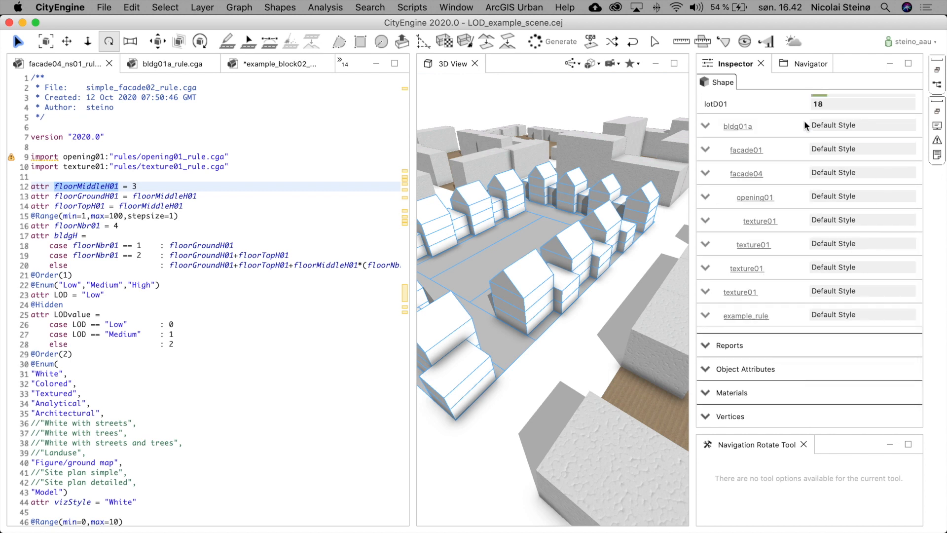
scroll(730, 207, "up", 6)
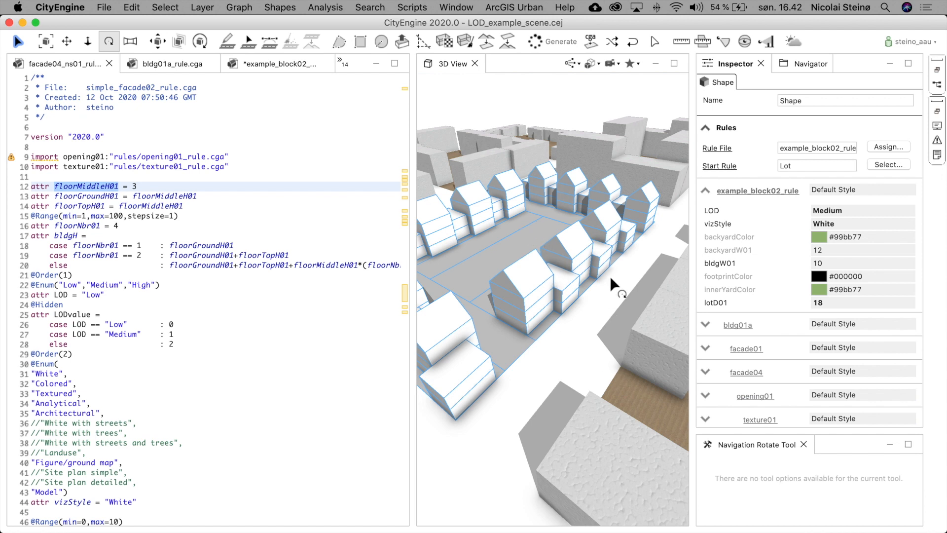
left_click(837, 211)
left_click(832, 243)
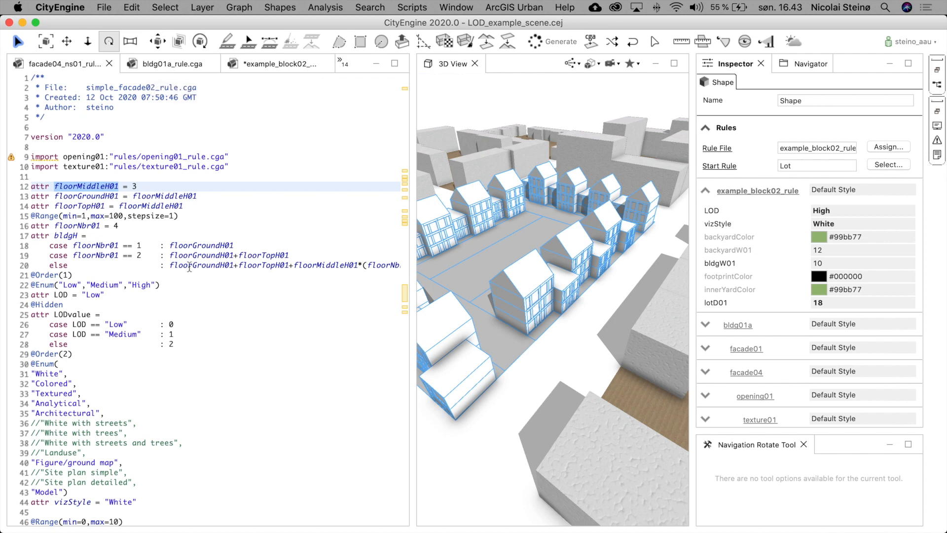
- Examine the facade04_ns01 rule's Facade, A01 floor split and window tile variation rules
scroll(190, 267, "down", 13)
scroll(190, 267, "down", 14)
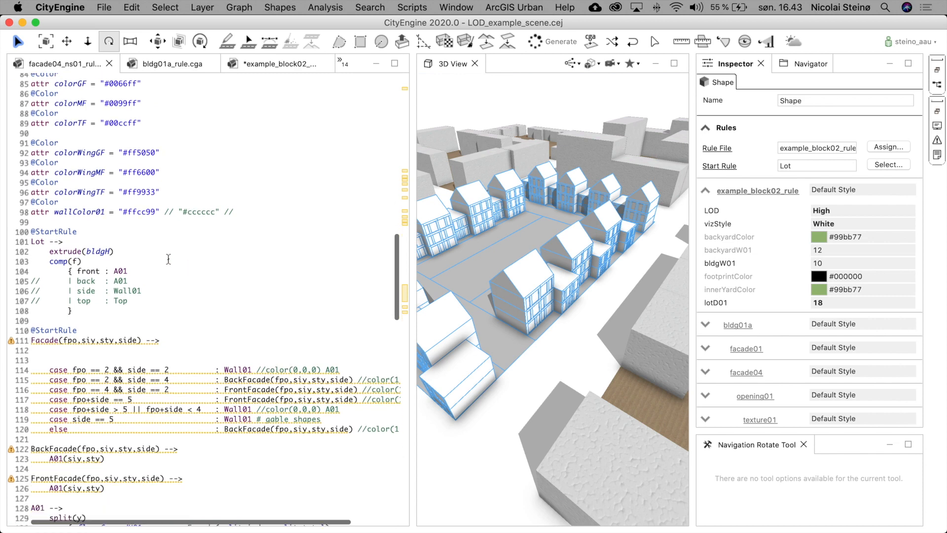
scroll(286, 333, "down", 1)
scroll(286, 332, "down", 12)
scroll(286, 332, "down", 10)
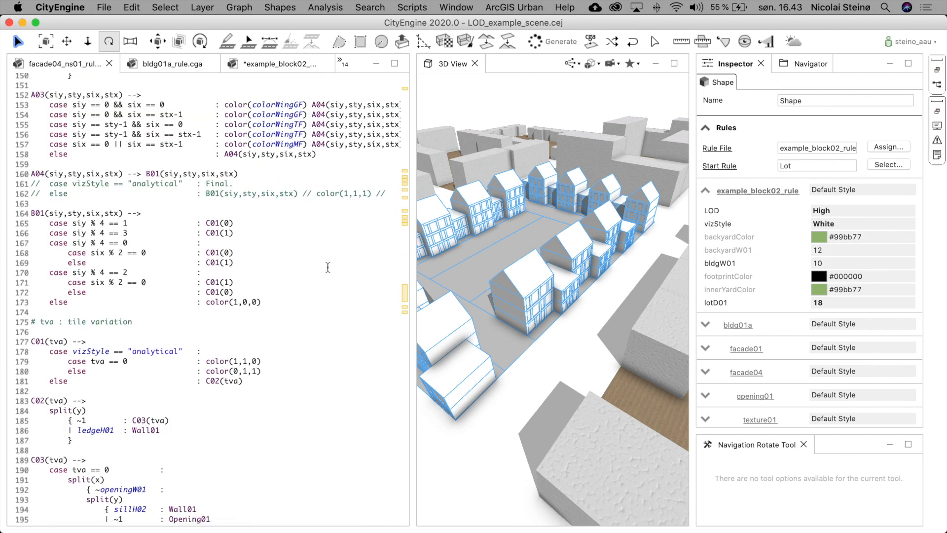
scroll(325, 267, "up", 13)
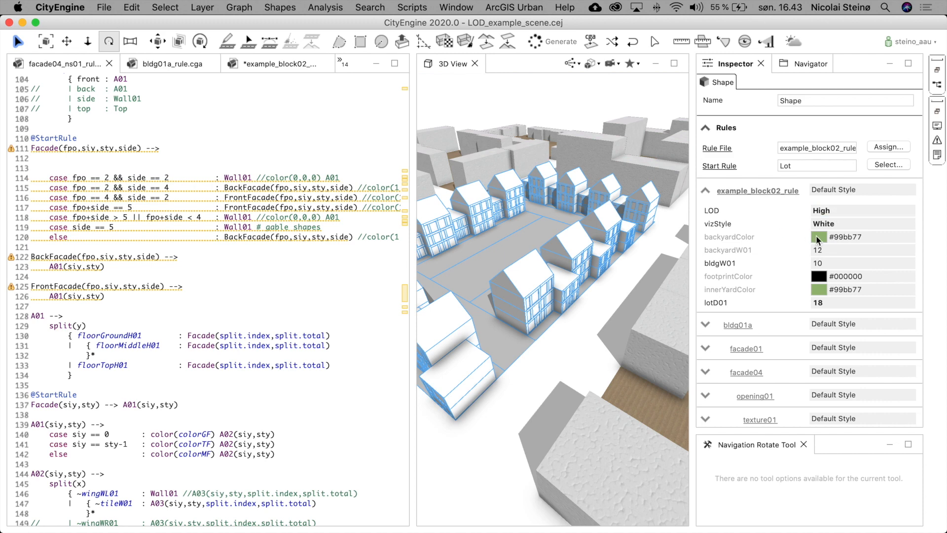
scroll(537, 313, "up", 5)
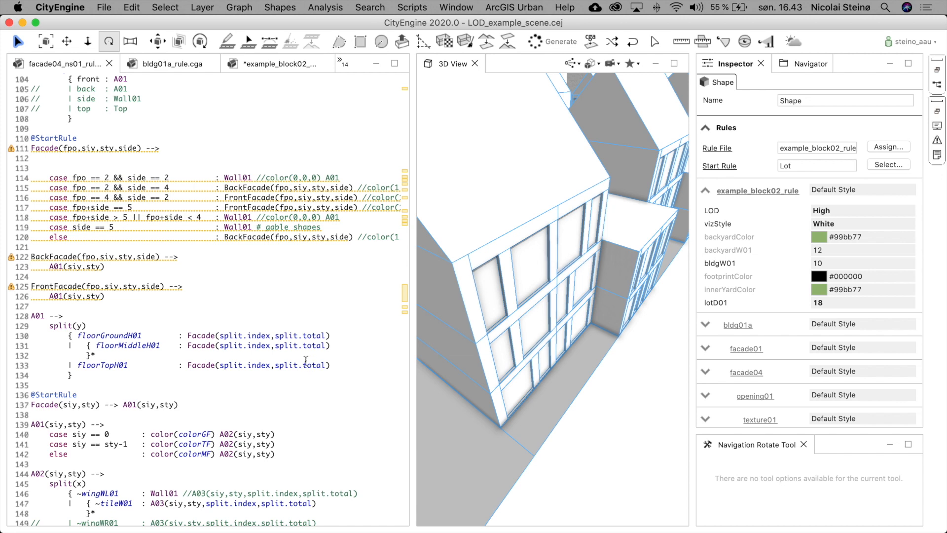
- Open the opening01 rule file and examine its Wall01 vizStyle cases
left_click(345, 64)
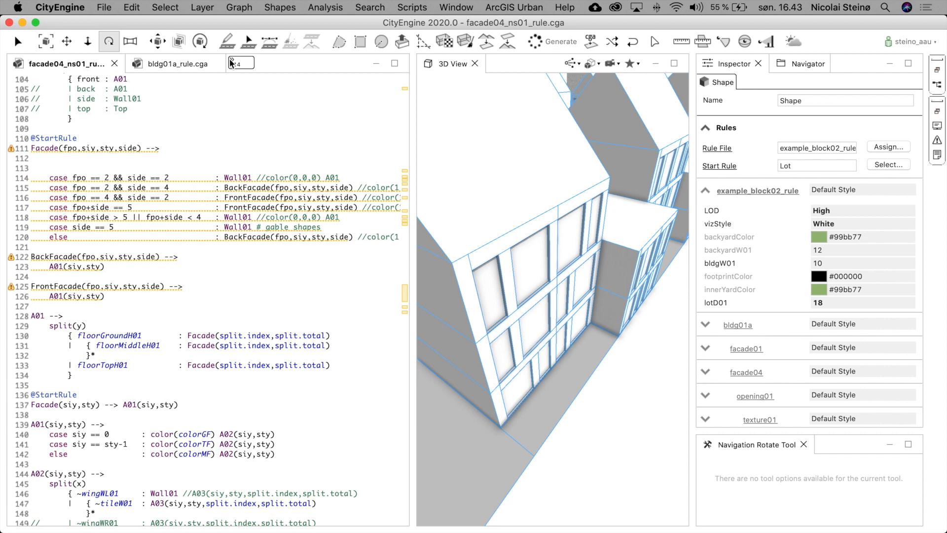
left_click(231, 63)
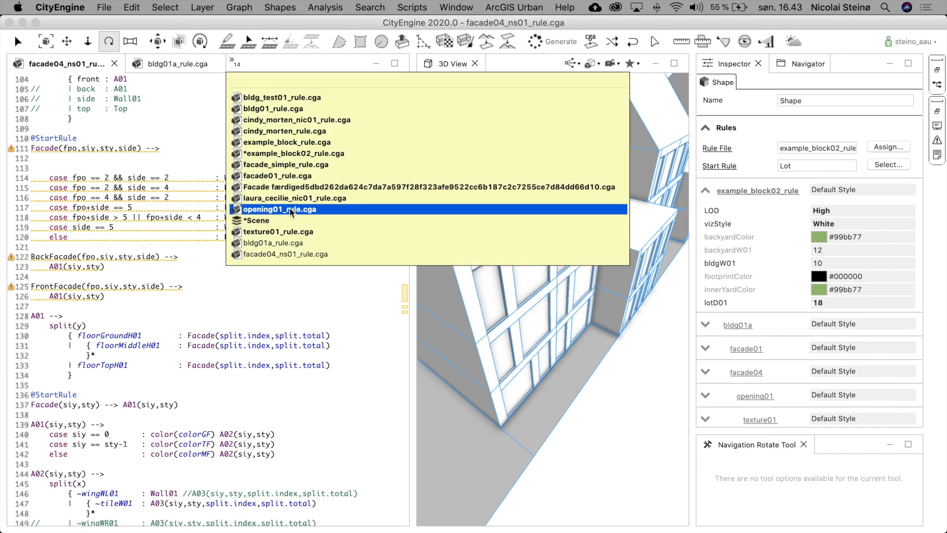
left_click(289, 209)
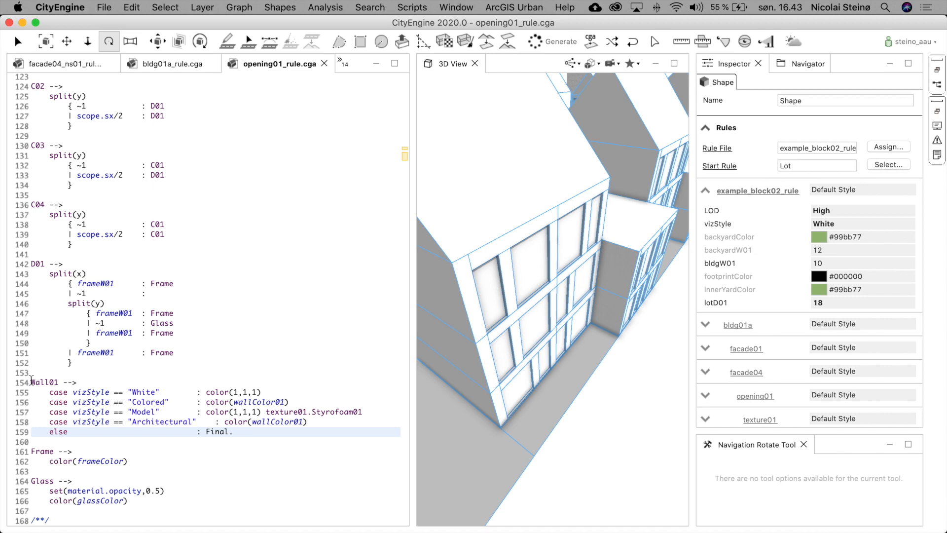
scroll(500, 309, "up", 10)
scroll(551, 299, "down", 5)
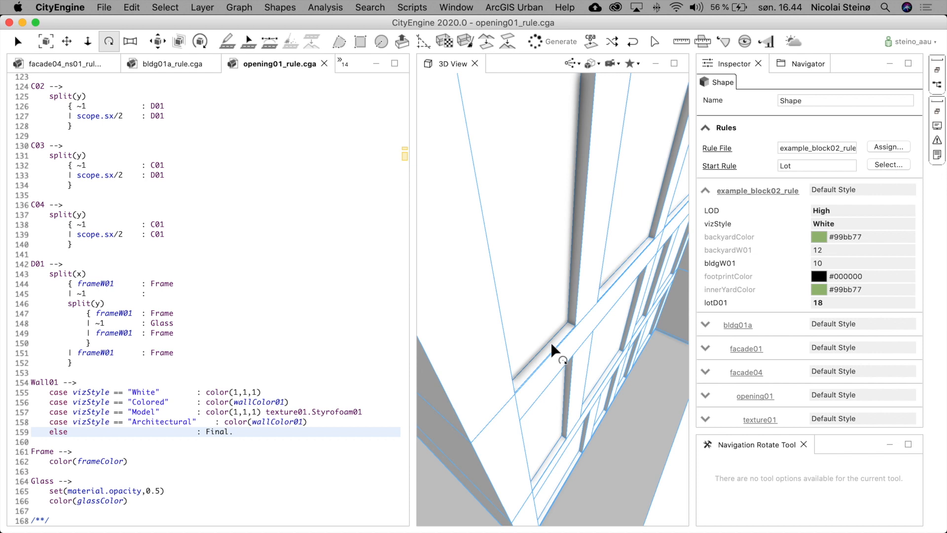
left_click(527, 247)
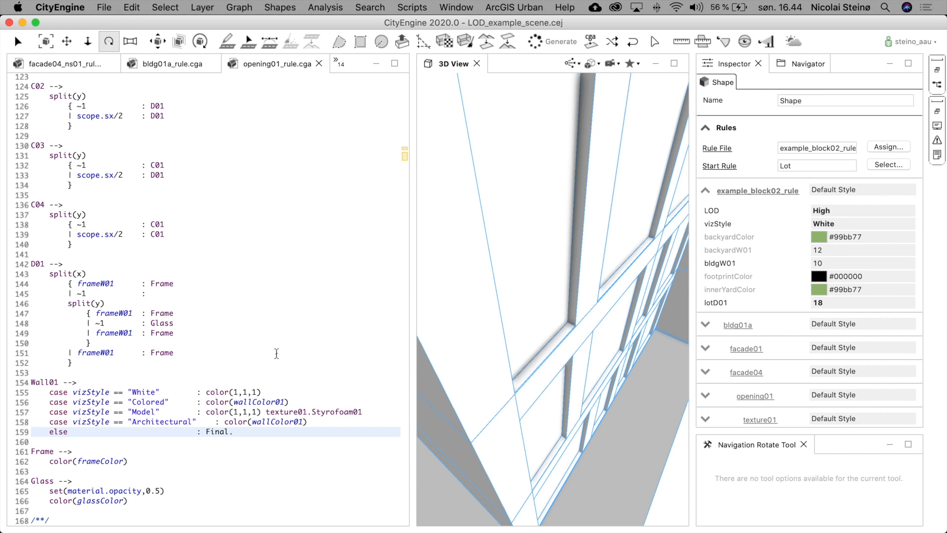
left_click_drag(32, 382, 313, 430)
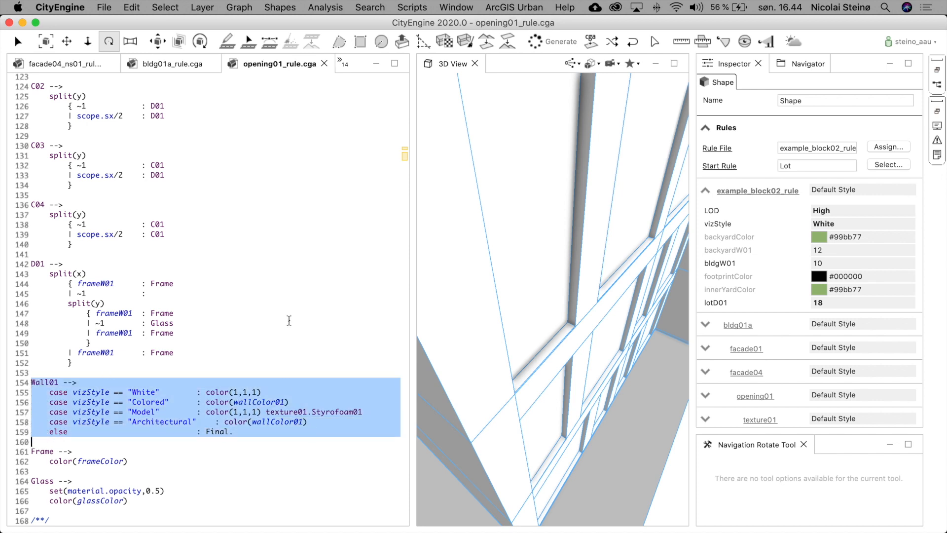
- Examine the B01 rule's vizStyle cases and its else branch with the openingType01 window pane cases
scroll(289, 321, "up", 9)
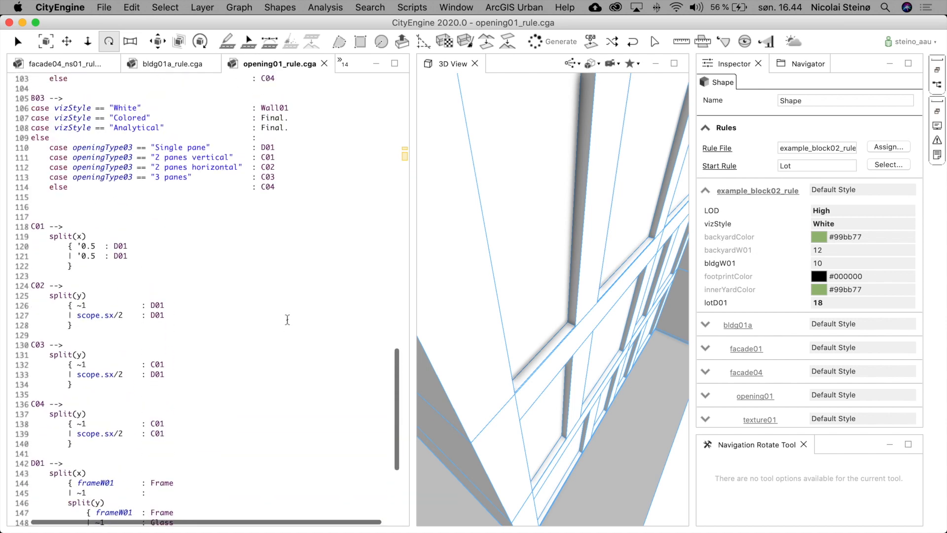
scroll(288, 319, "up", 6)
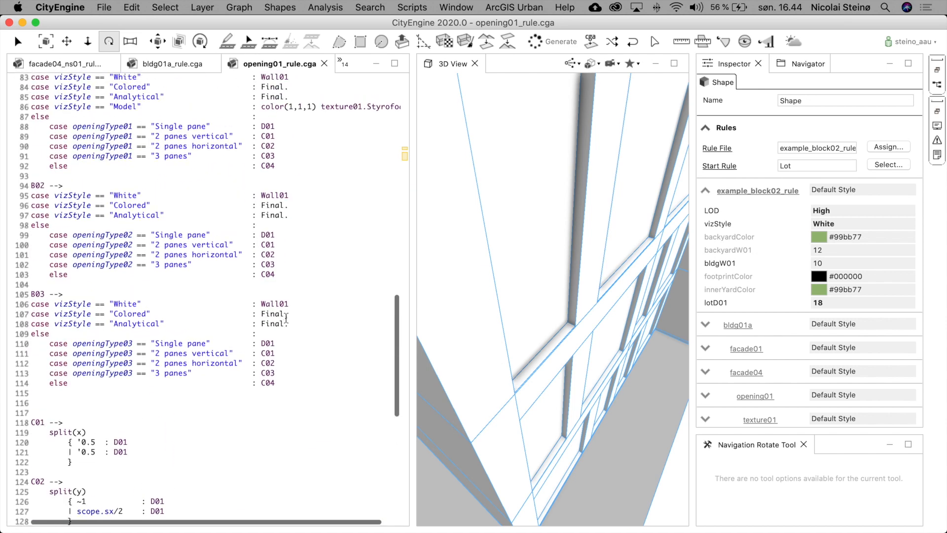
scroll(286, 318, "up", 2)
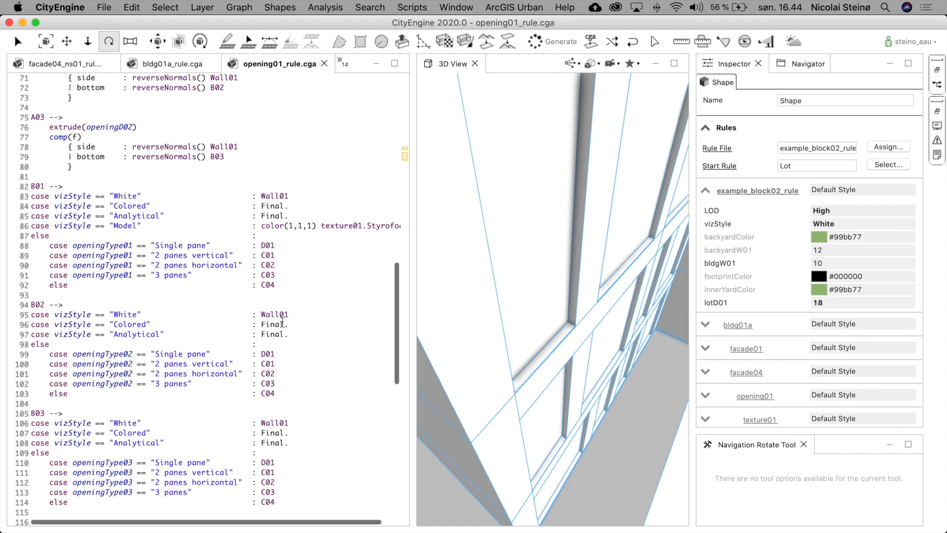
scroll(280, 127, "up", 6)
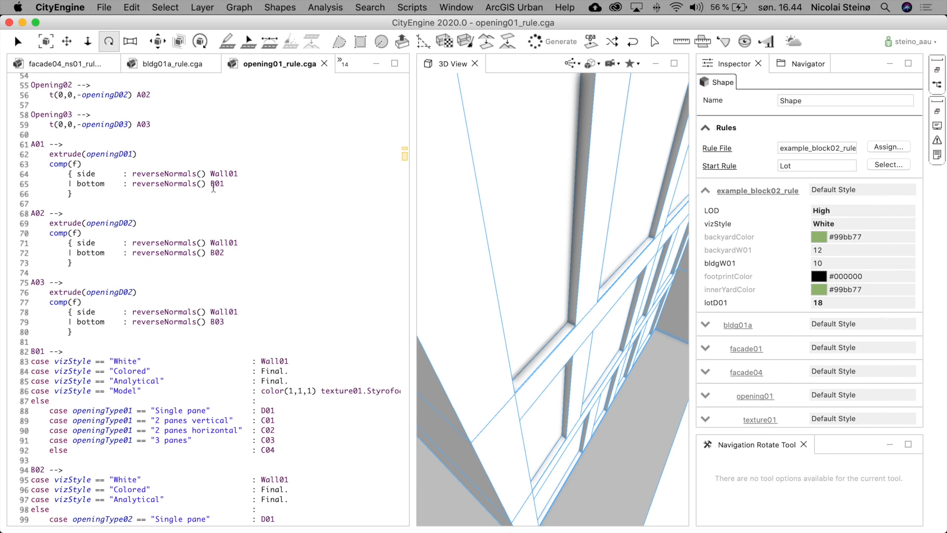
left_click_drag(32, 350, 31, 399)
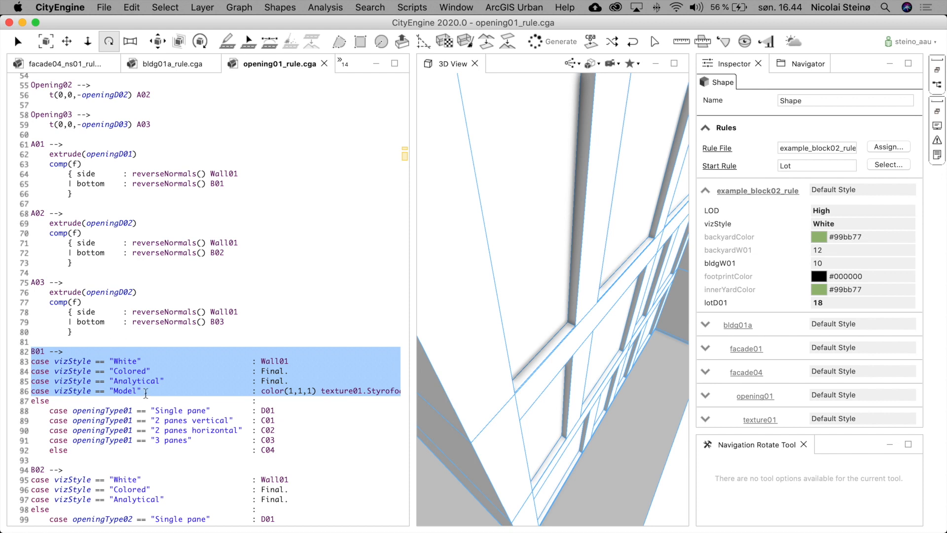
scroll(145, 392, "down", 3)
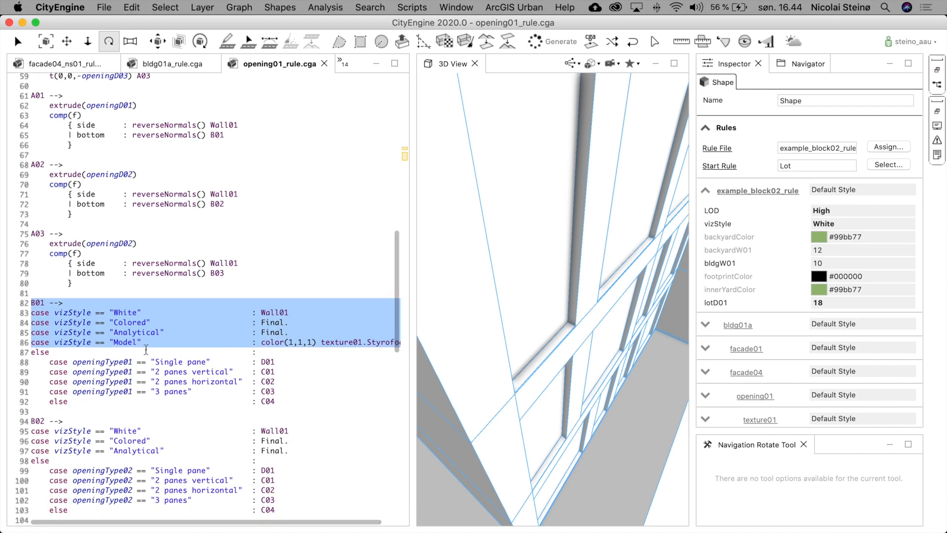
left_click_drag(30, 352, 27, 407)
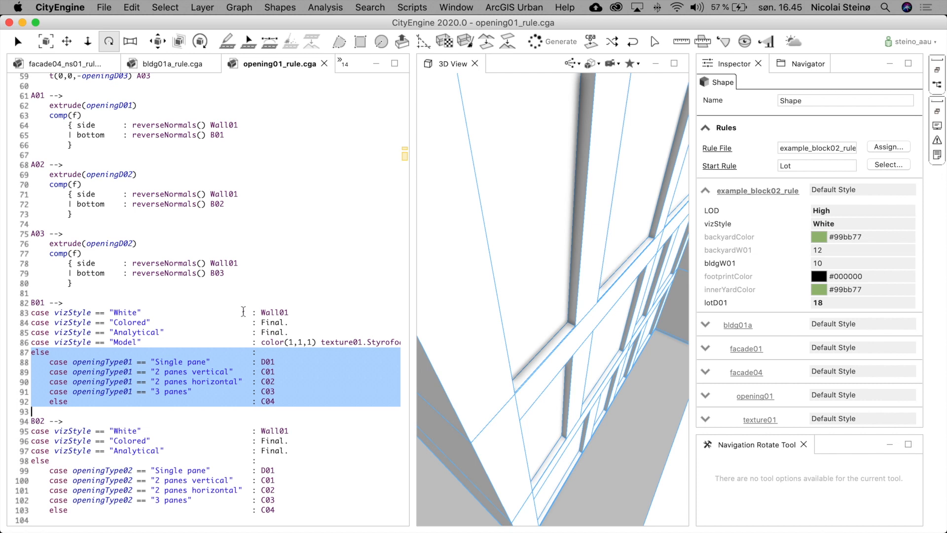
- Follow the Model vizStyle case into the texture01 rule file and examine its Styrofoam01 and Cardboard01 material rules
left_click(262, 343)
double_click(126, 341)
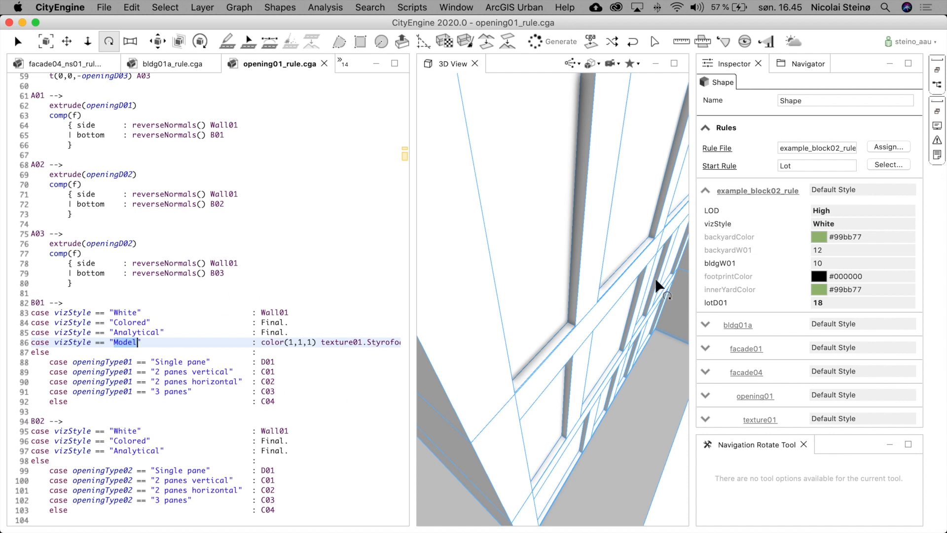
left_click(705, 190)
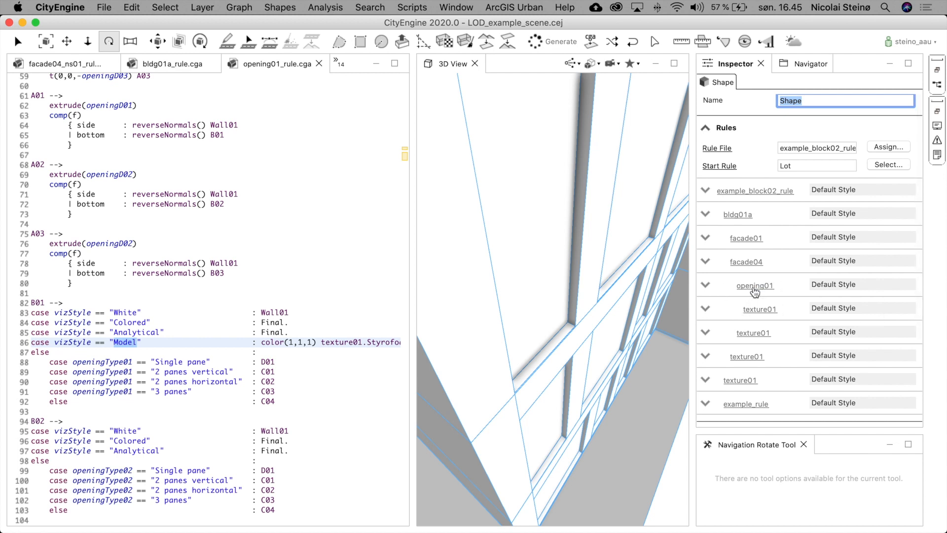
left_click(760, 314)
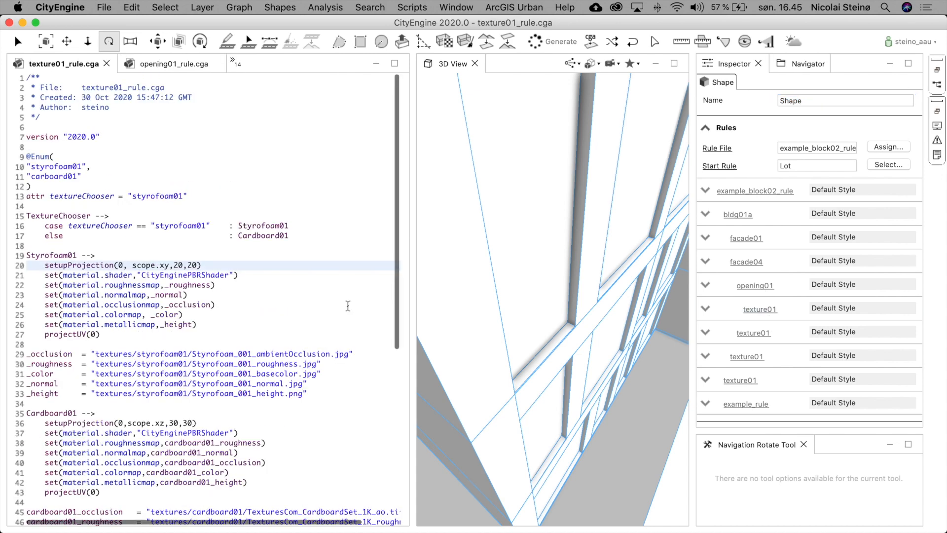
left_click_drag(27, 255, 77, 255)
scroll(175, 320, "down", 5)
scroll(175, 319, "down", 3)
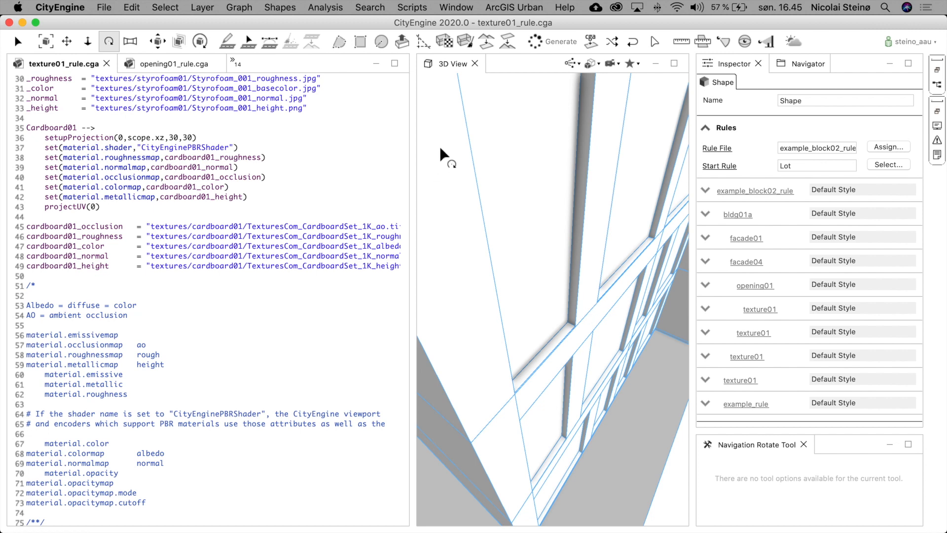
- Maximize the 3D view, select the house block's lot and set its vizStyle to Architectural
left_click(376, 63)
scroll(469, 215, "down", 6)
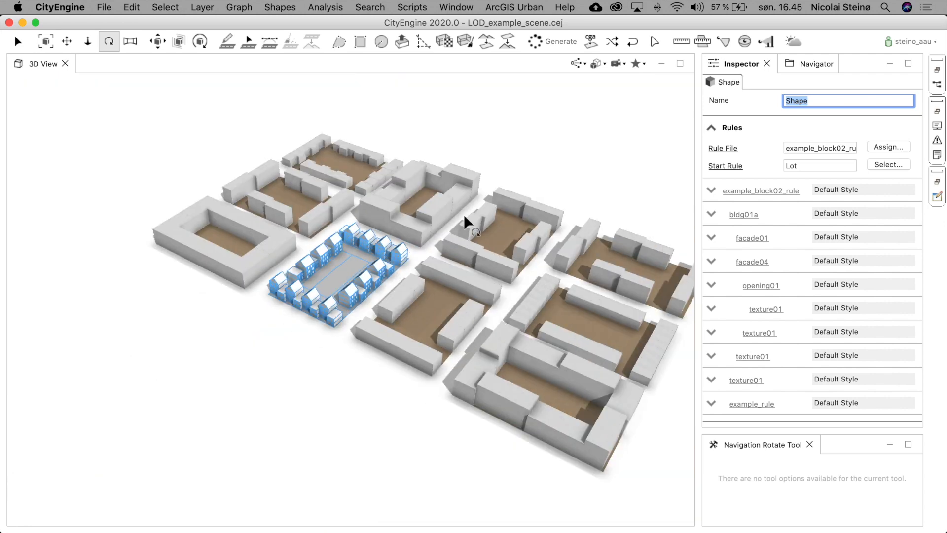
left_click(496, 159)
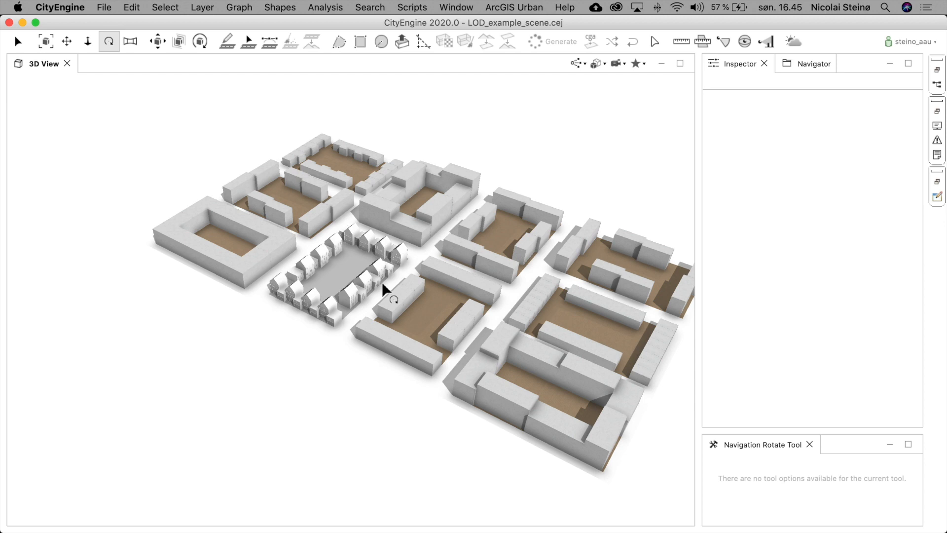
left_click(363, 286)
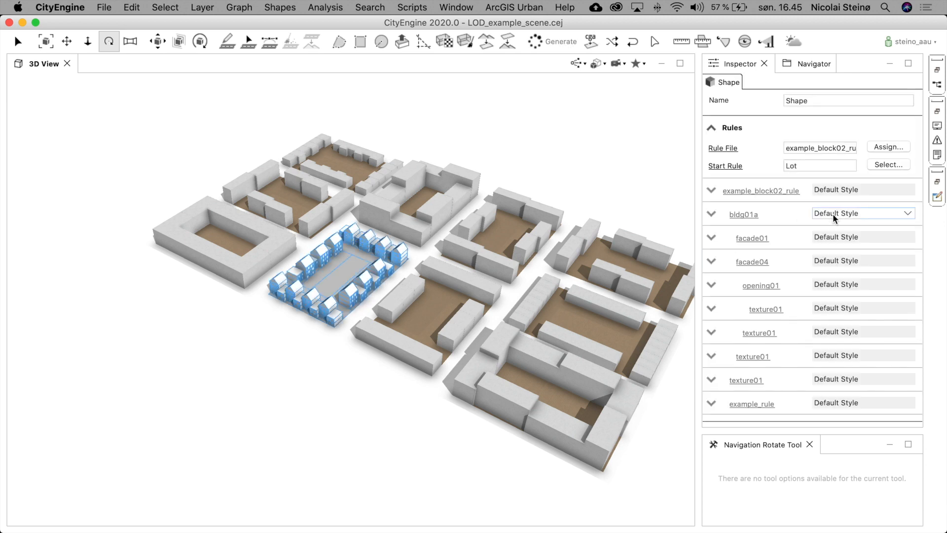
left_click(711, 191)
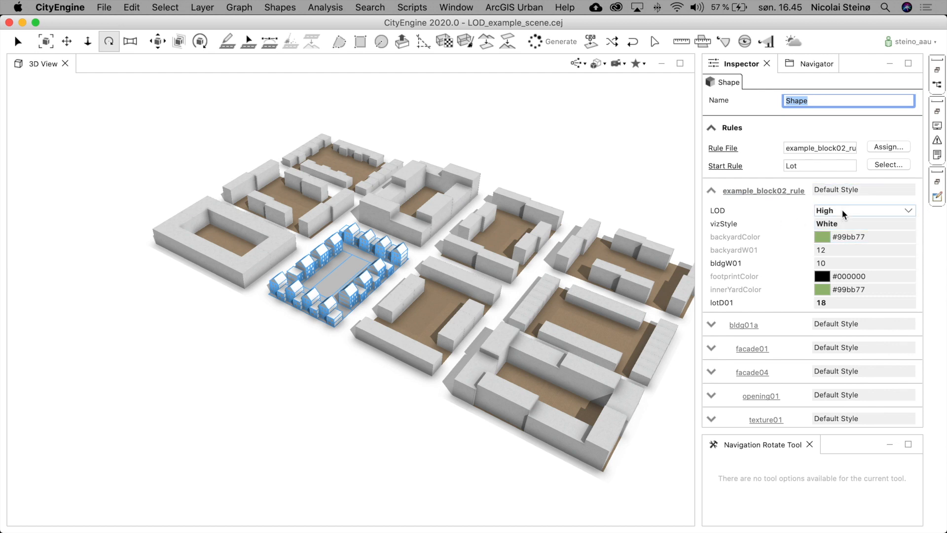
left_click(907, 212)
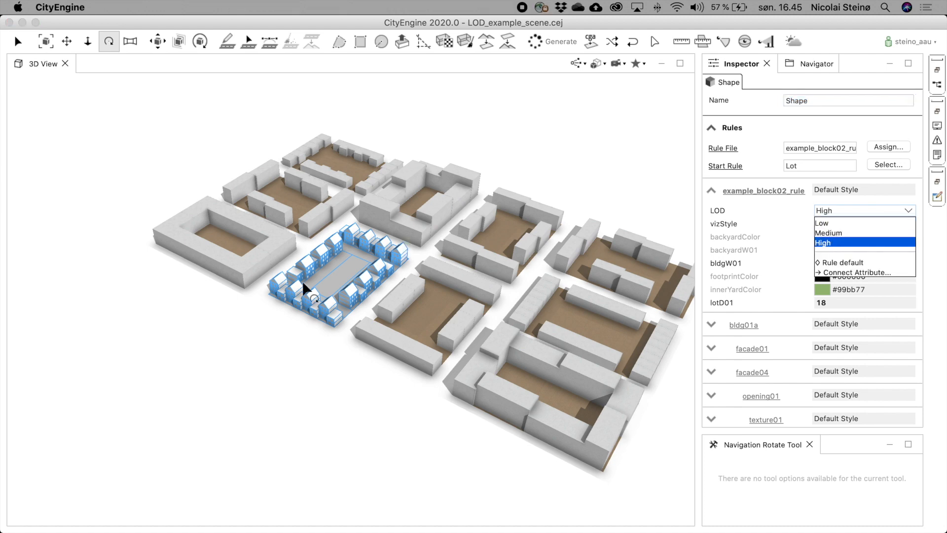
scroll(345, 271, "up", 10)
scroll(345, 275, "up", 5)
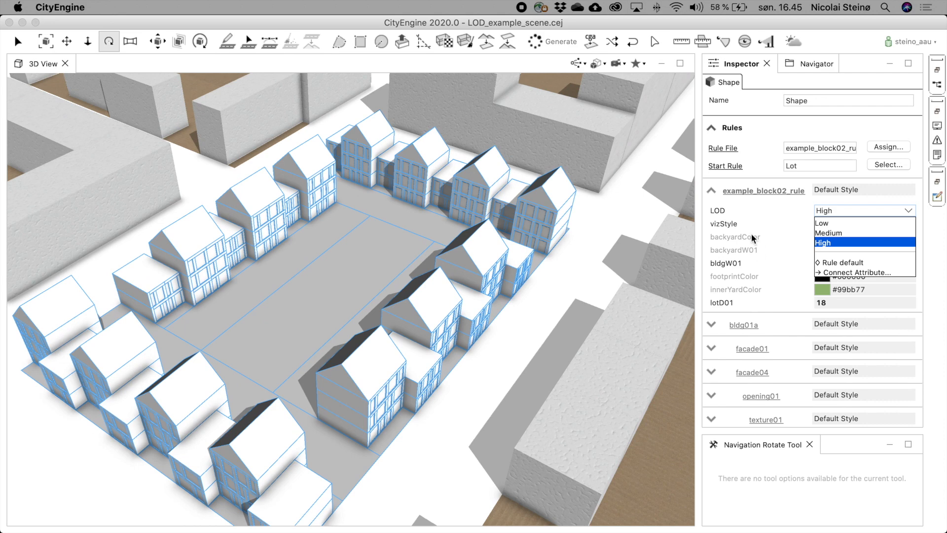
left_click(780, 226)
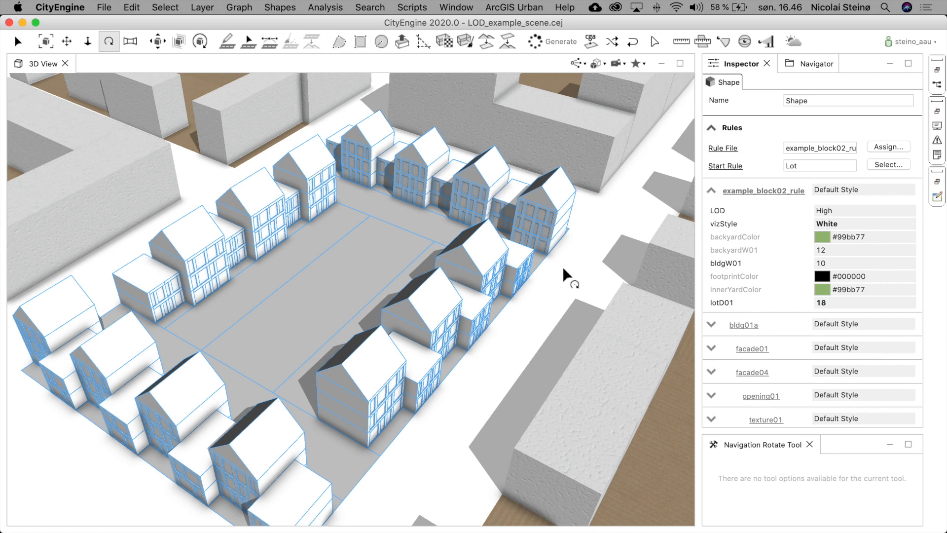
left_click(848, 223)
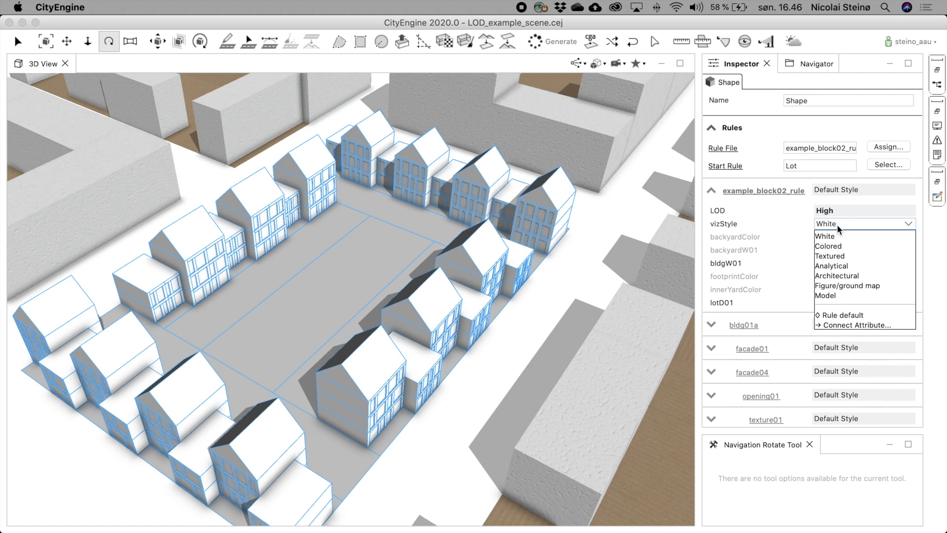
left_click(843, 279)
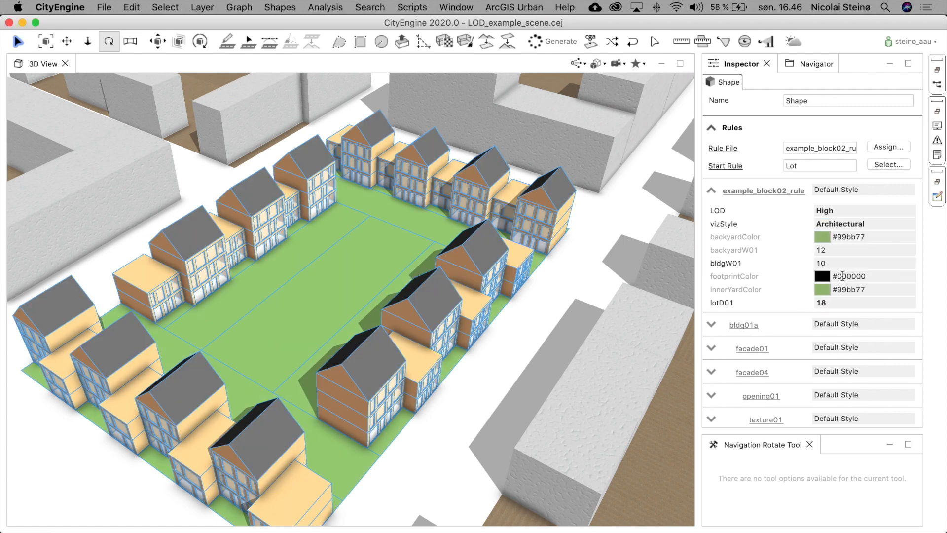
- Orbit and zoom around the block to examine the Architectural-style houses up close from several angles
left_click(577, 292)
left_click_drag(465, 291, 644, 229)
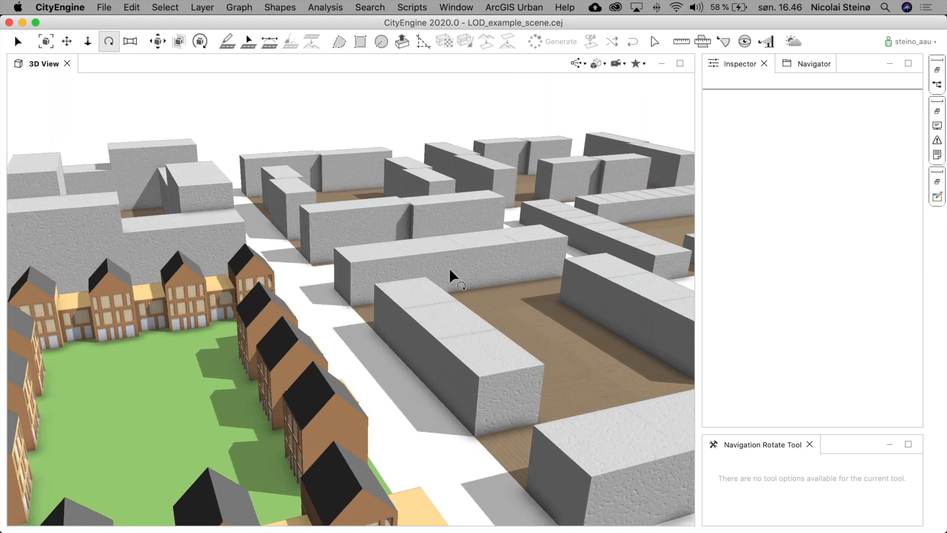
scroll(449, 271, "up", 5)
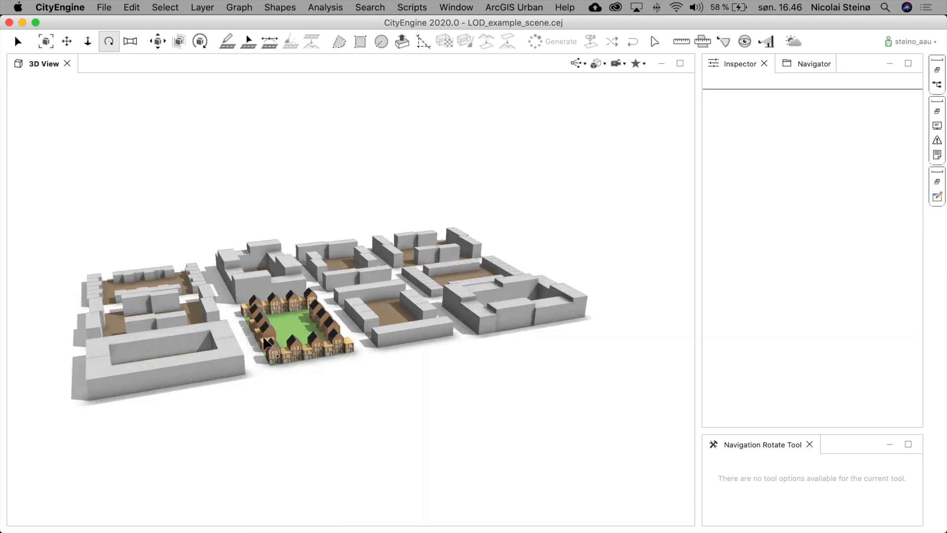
scroll(266, 351, "up", 5)
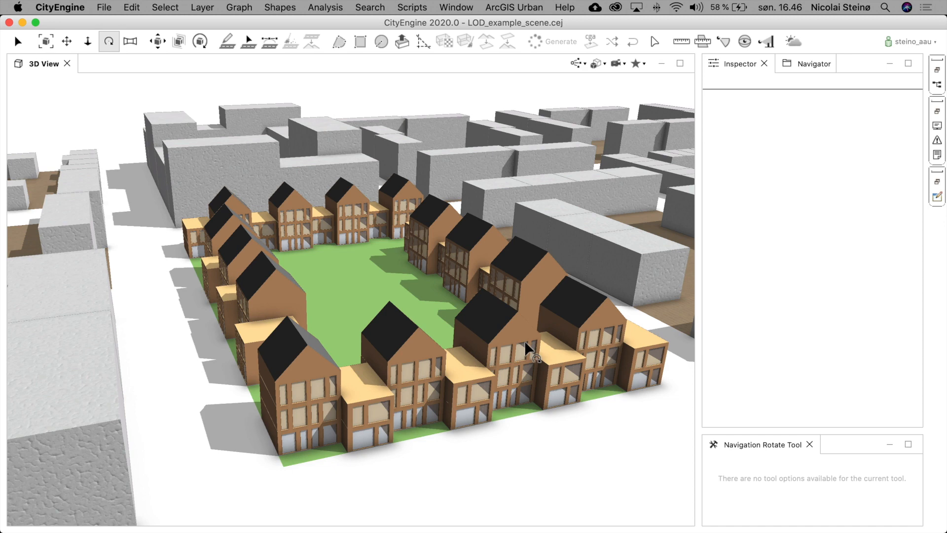
left_click(513, 293)
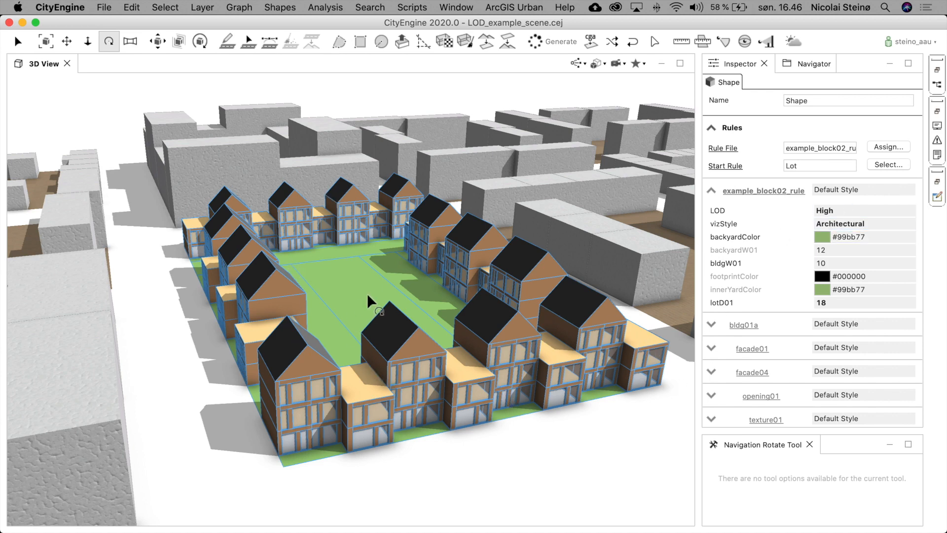
scroll(366, 296, "down", 10)
left_click_drag(423, 287, 319, 443)
right_click_drag(409, 296, 496, 228)
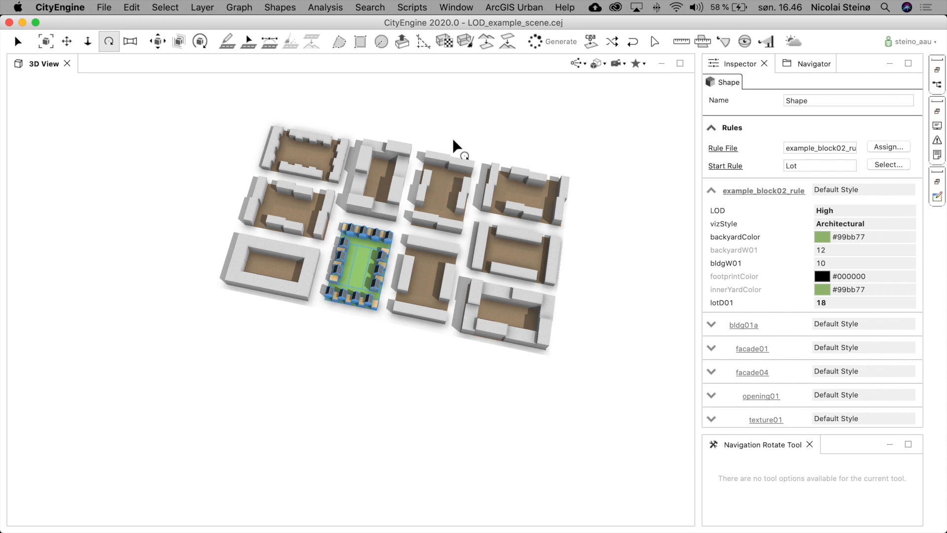
scroll(446, 143, "up", 3)
left_click_drag(448, 284, 438, 262)
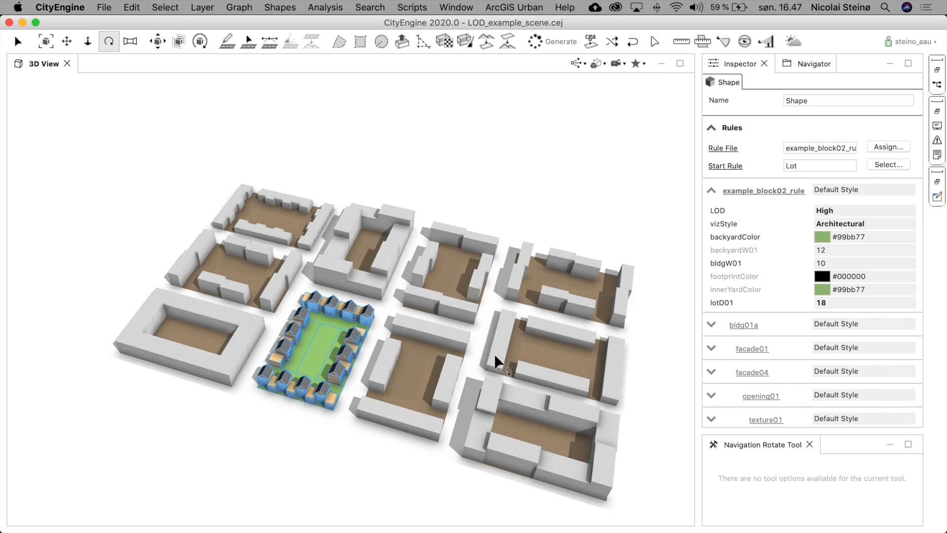
- Frame the selected block and view it within the surrounding district of massing blocks
key("f")
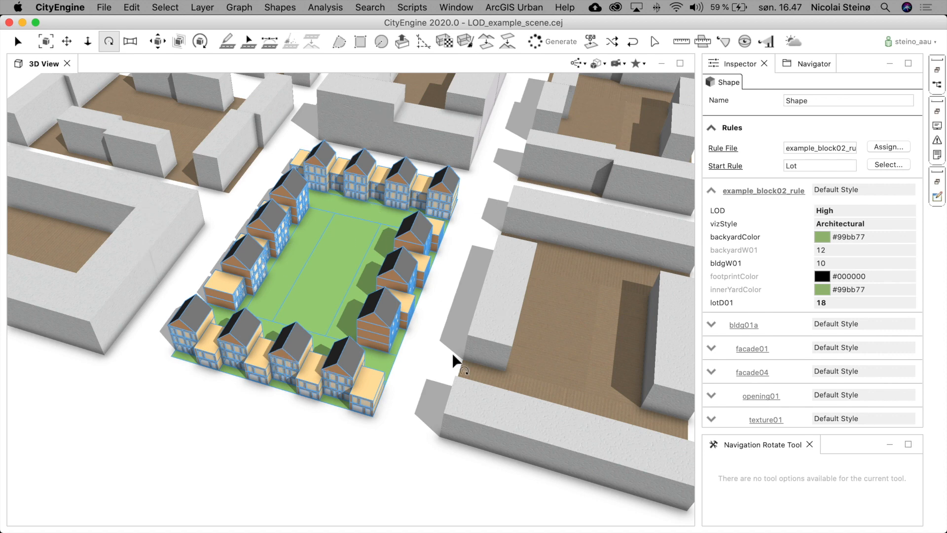
scroll(387, 351, "down", 10)
scroll(389, 340, "up", 5)
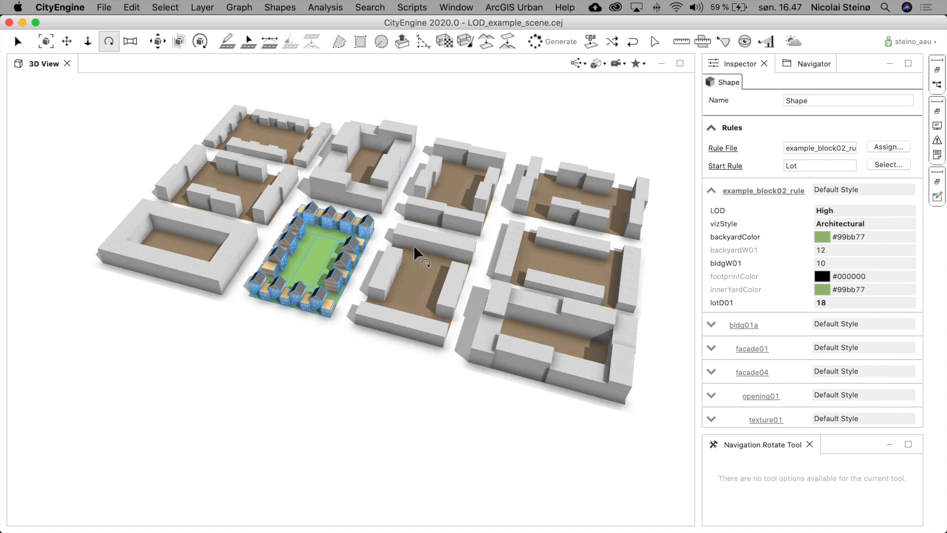
left_click(356, 356)
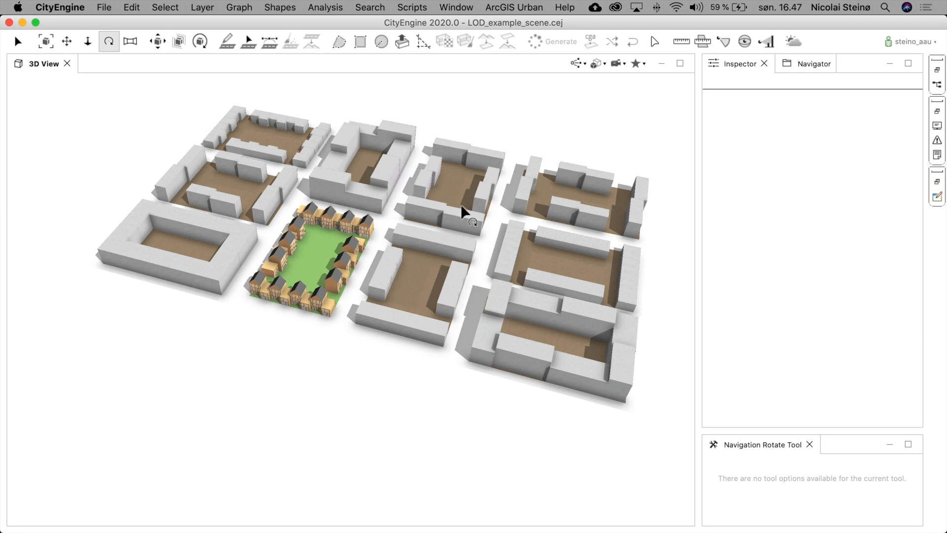
left_click_drag(486, 281, 451, 294)
scroll(617, 170, "down", 3)
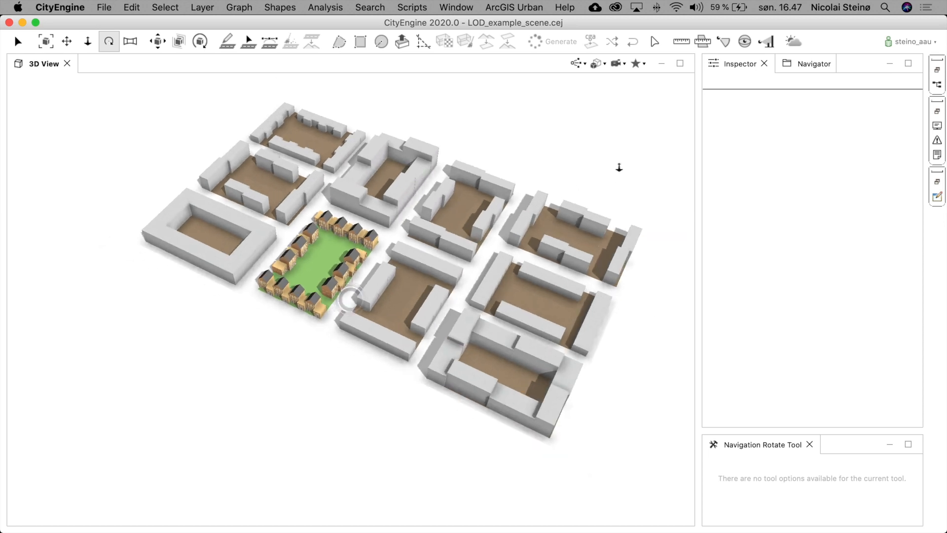